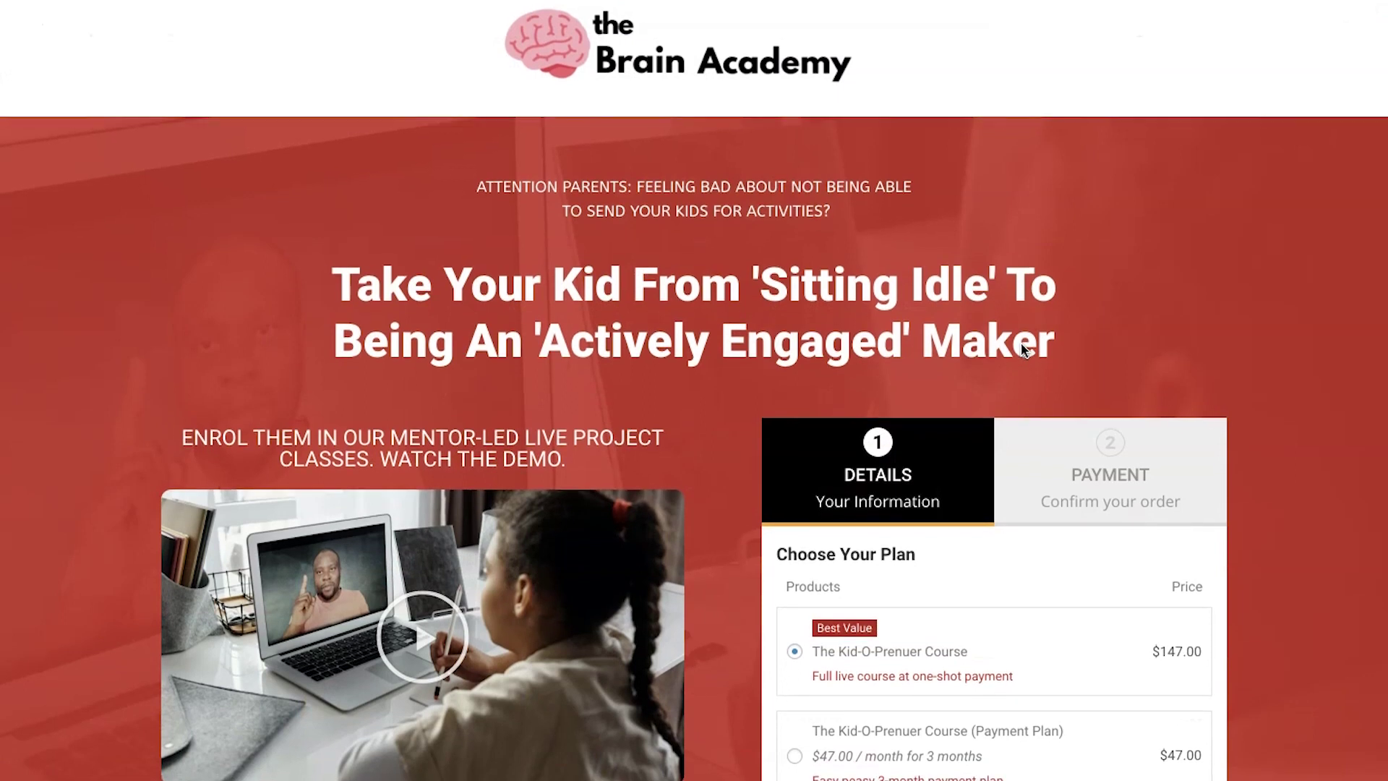
Step: Review the sales page from its headline and video through the learning points to the parent testimonials
scroll(1022, 349, "down", 1)
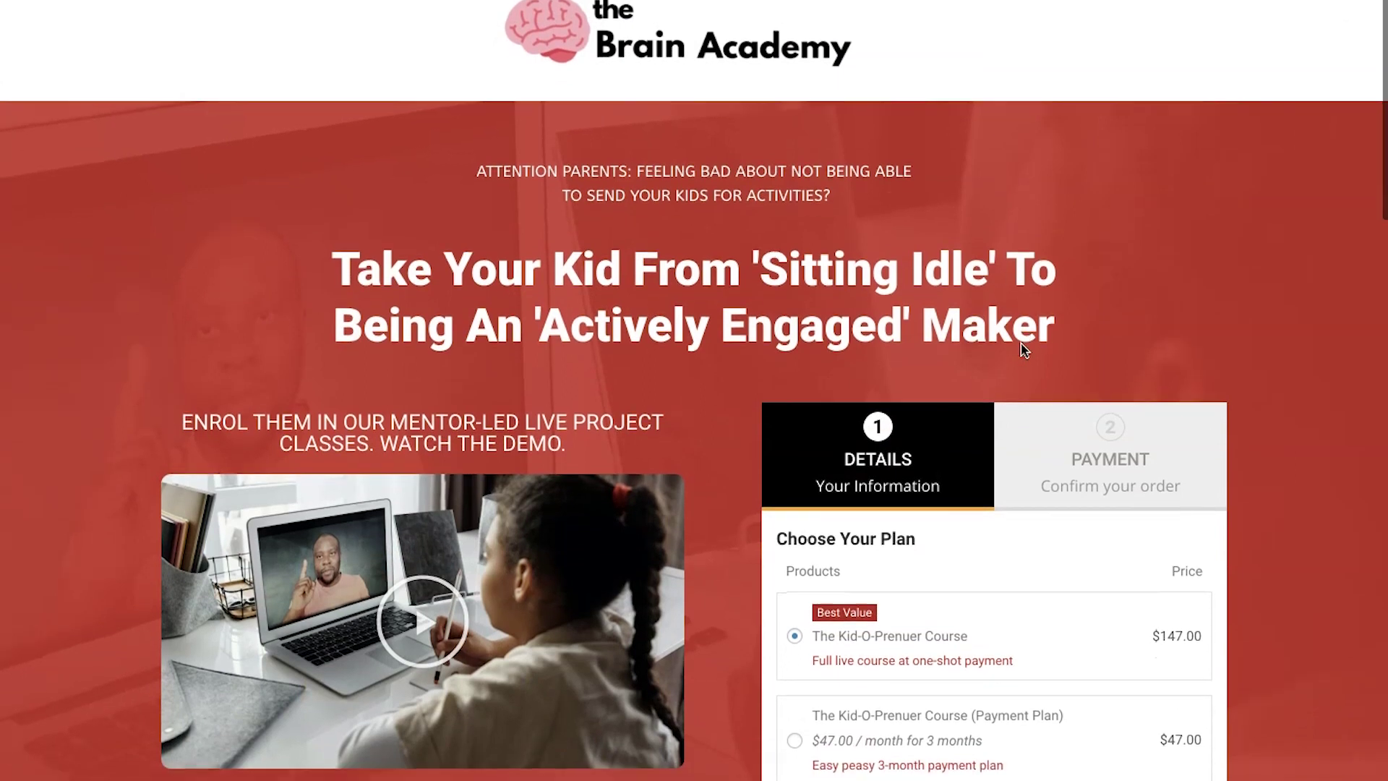
scroll(1183, 269, "up", 1)
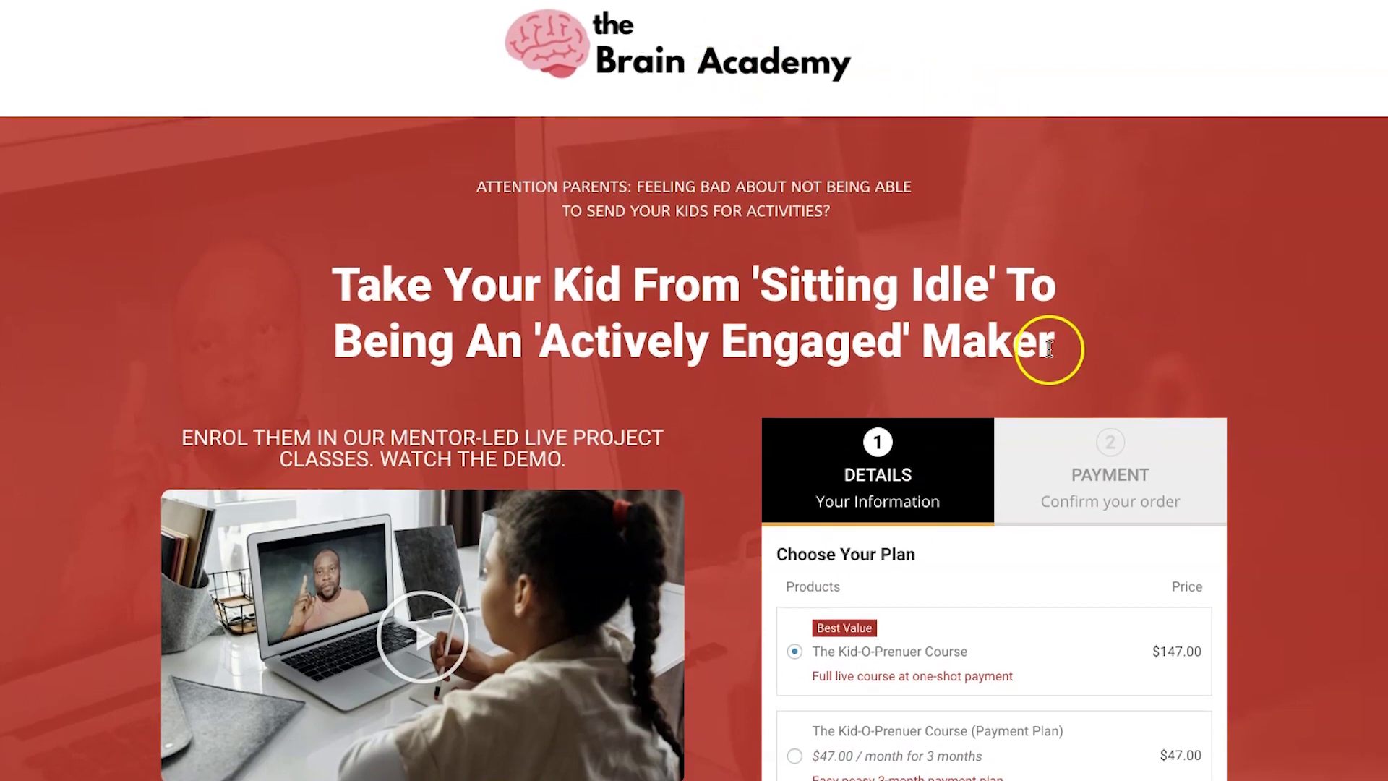
scroll(1084, 345, "down", 1)
scroll(860, 274, "down", 1)
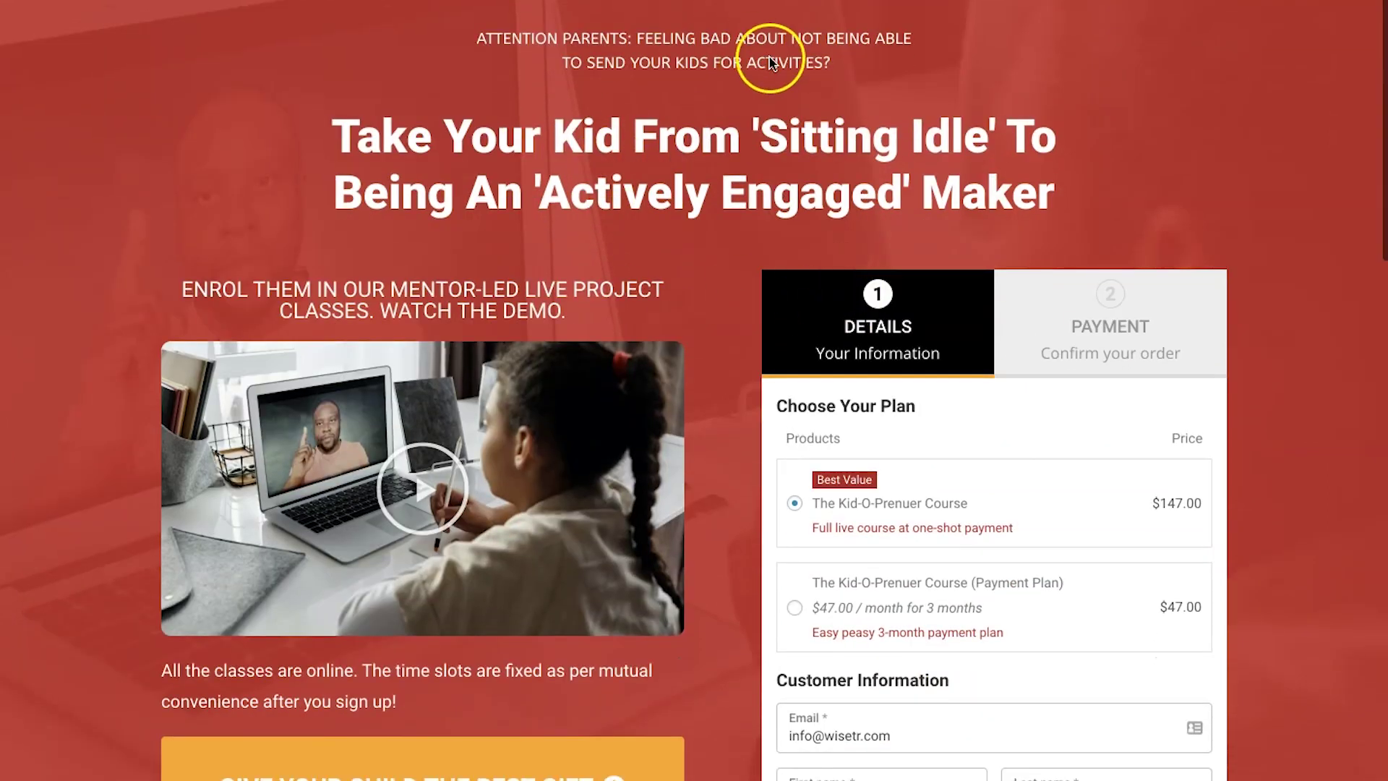
scroll(718, 254, "down", 1)
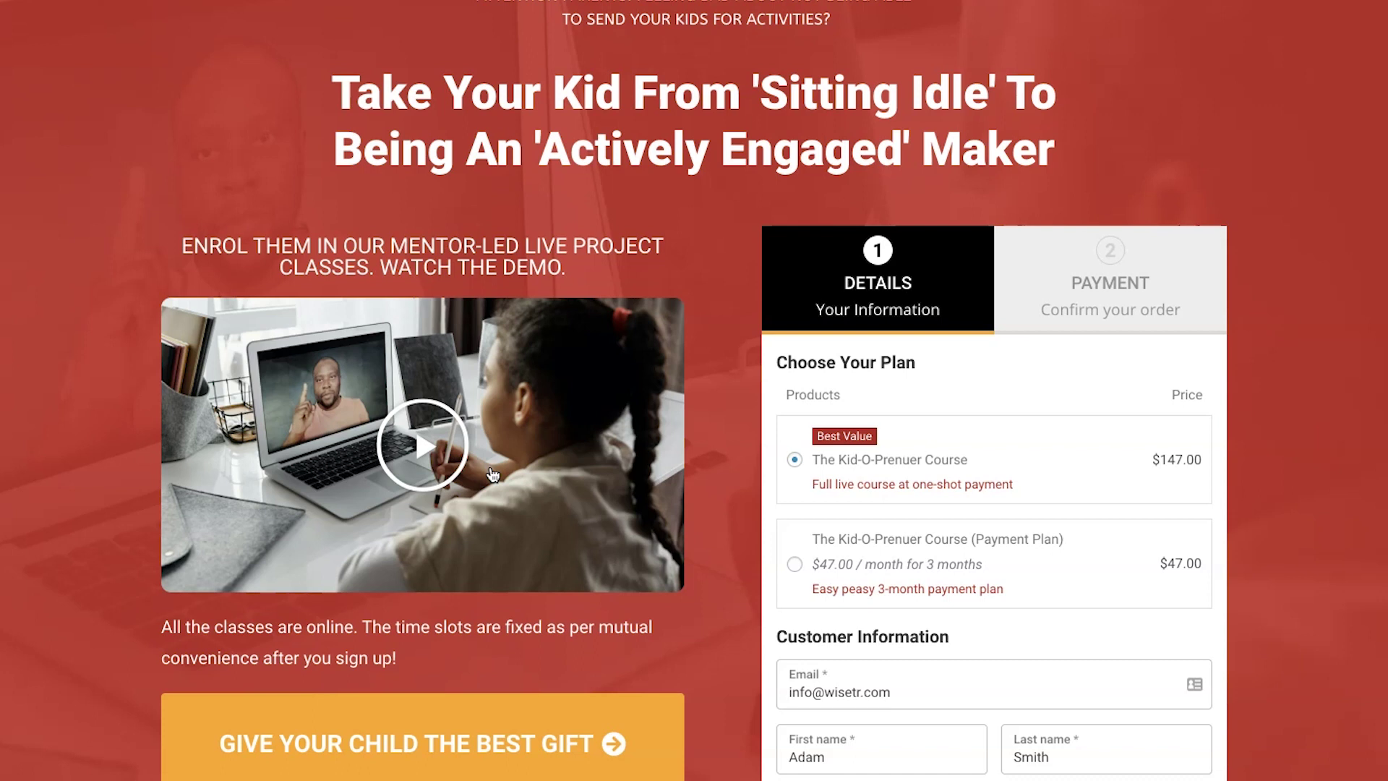
scroll(1310, 480, "down", 1)
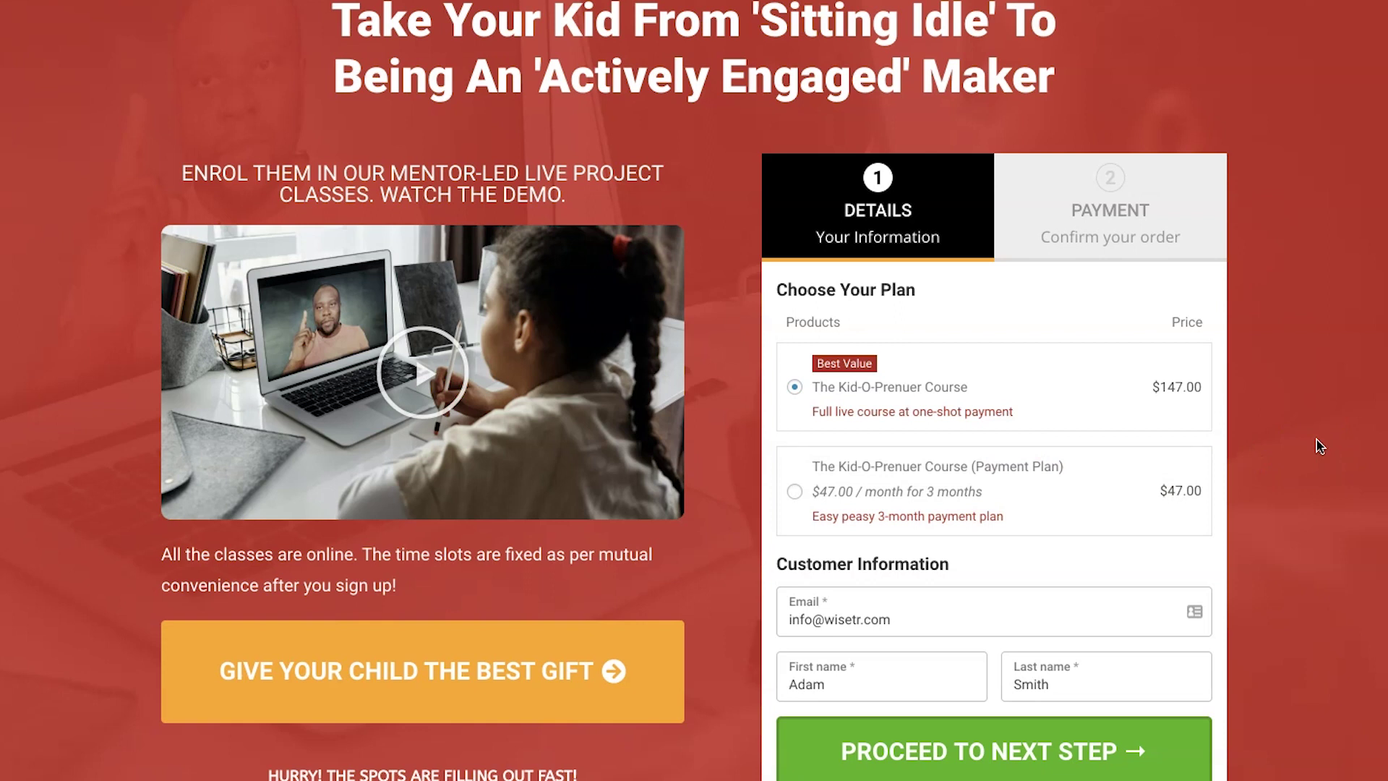
scroll(1319, 446, "down", 1)
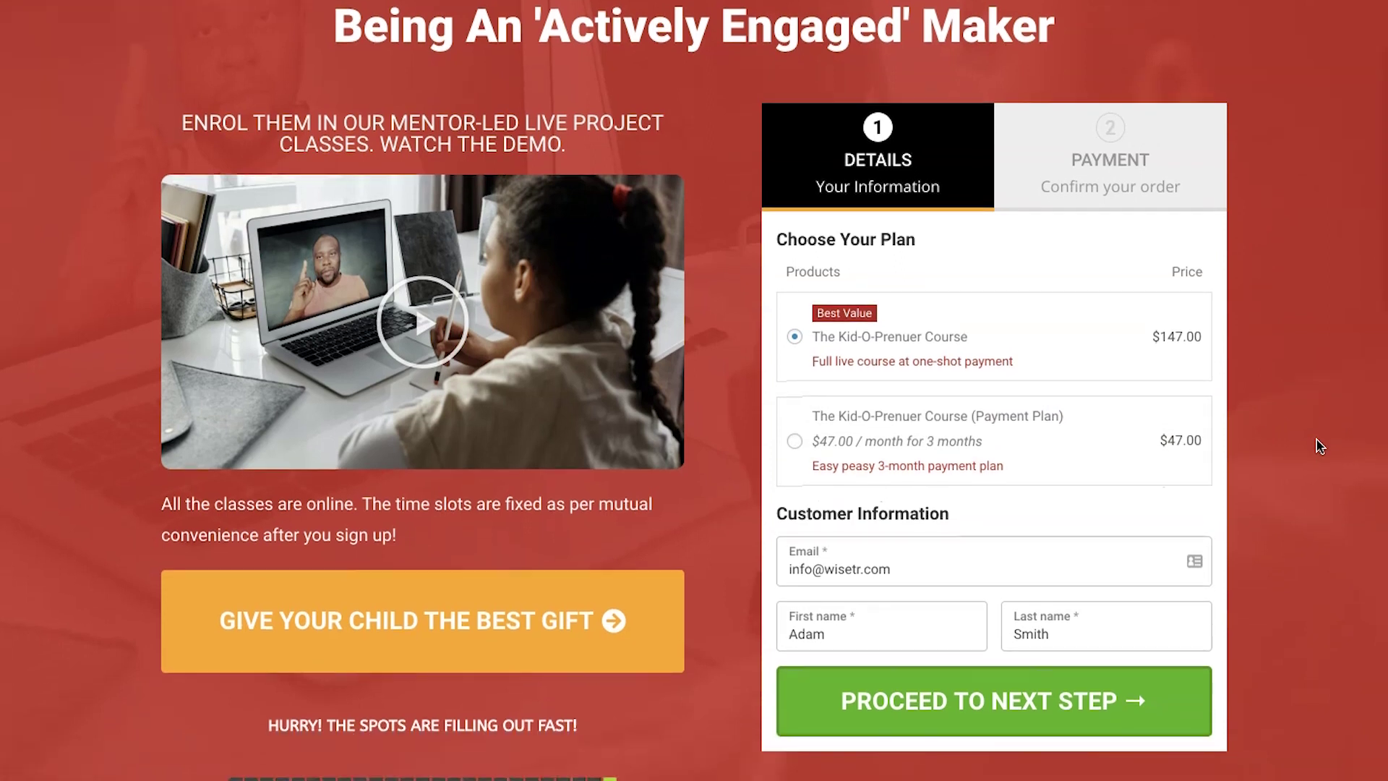
scroll(1319, 446, "down", 2)
scroll(1319, 446, "down", 8)
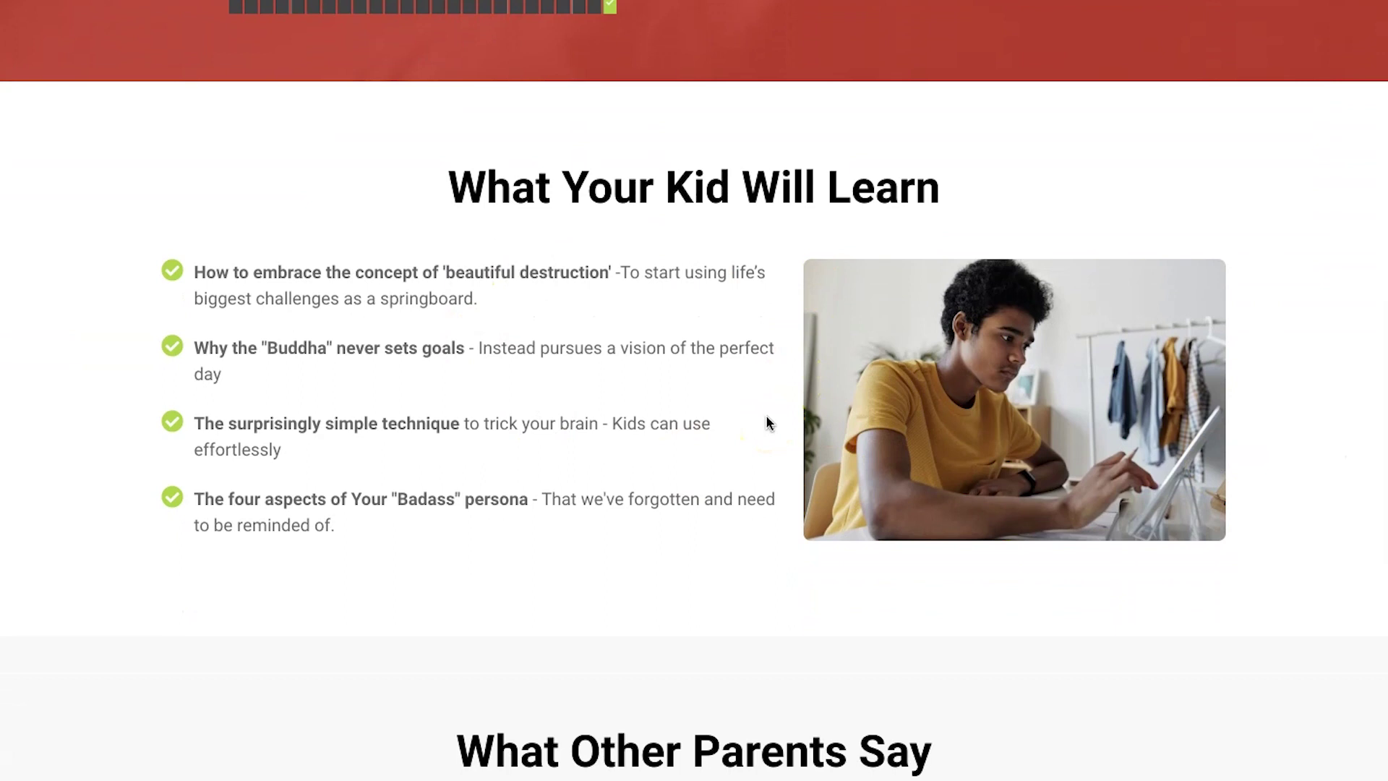
scroll(768, 423, "down", 1)
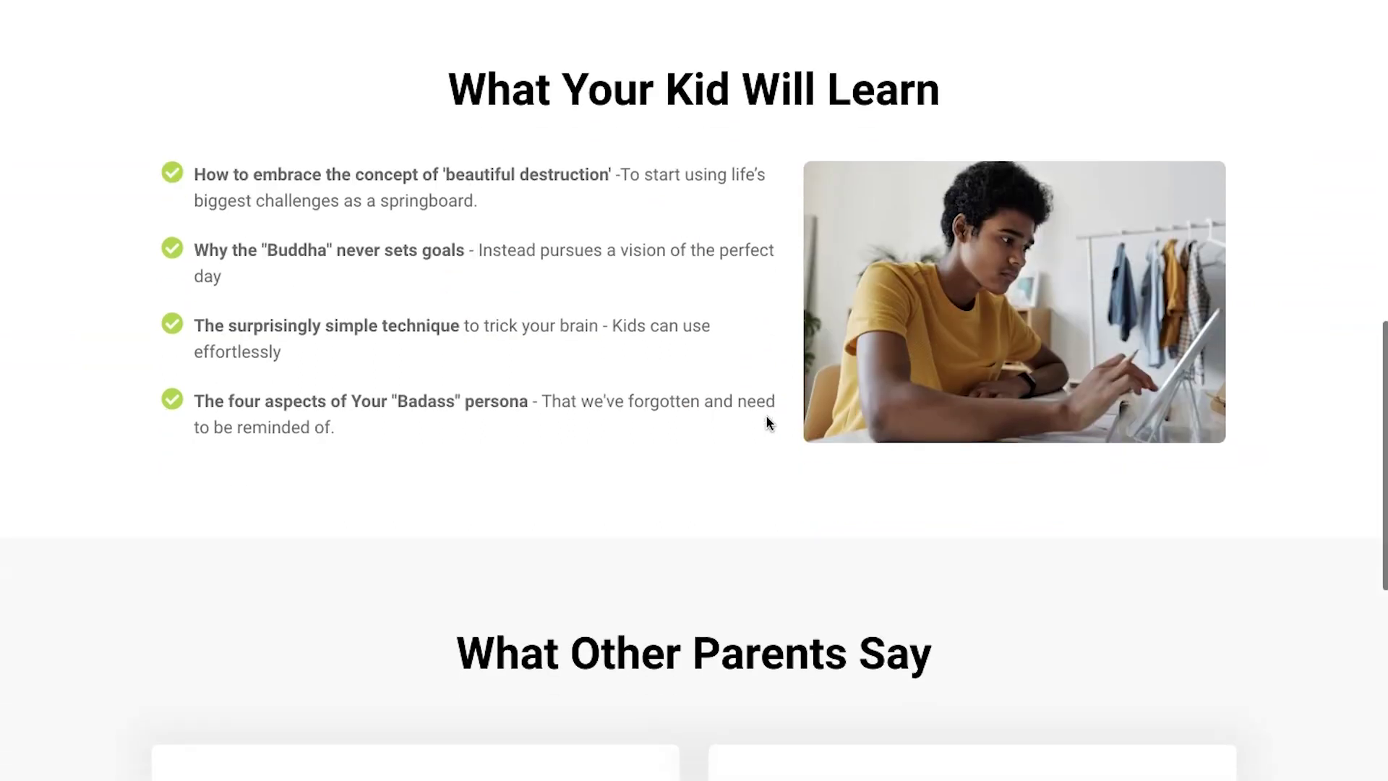
scroll(769, 423, "down", 1)
scroll(768, 423, "down", 5)
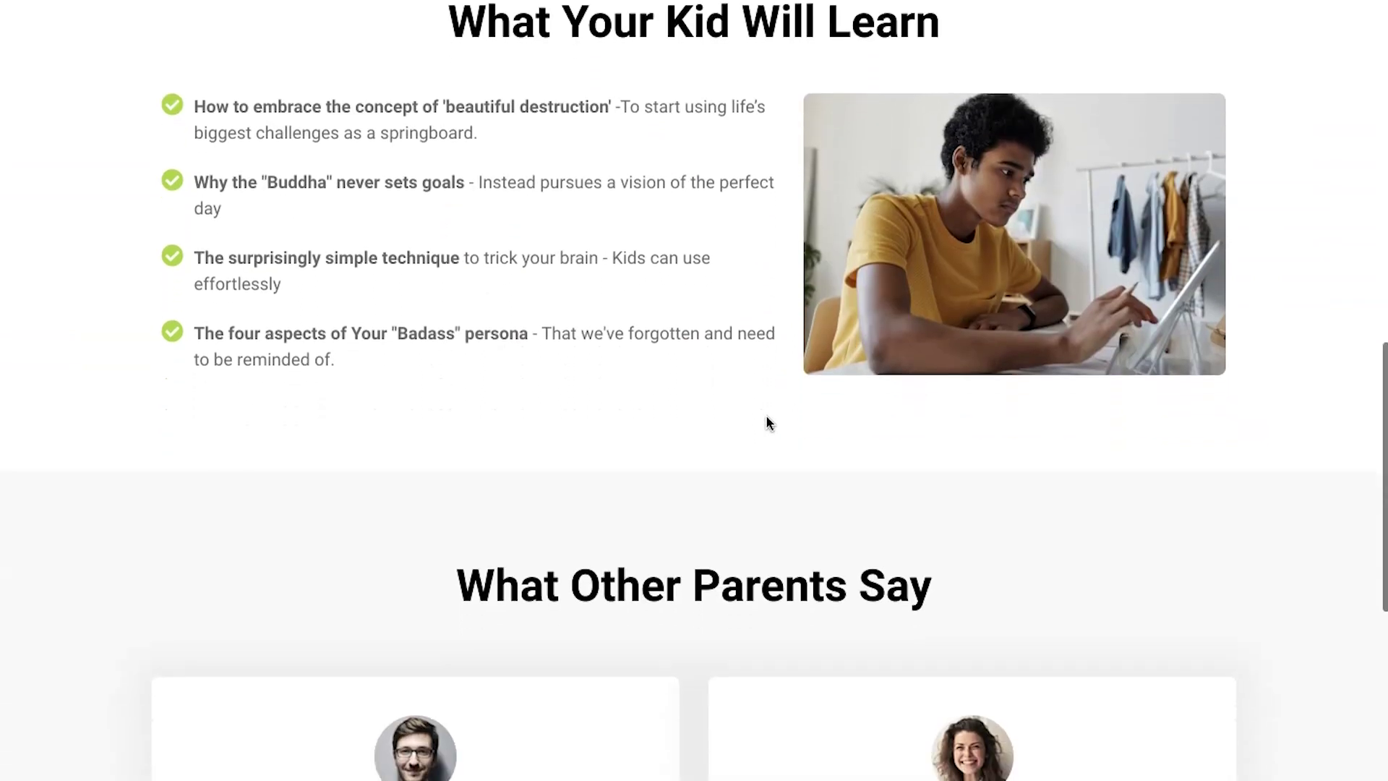
scroll(800, 494, "down", 5)
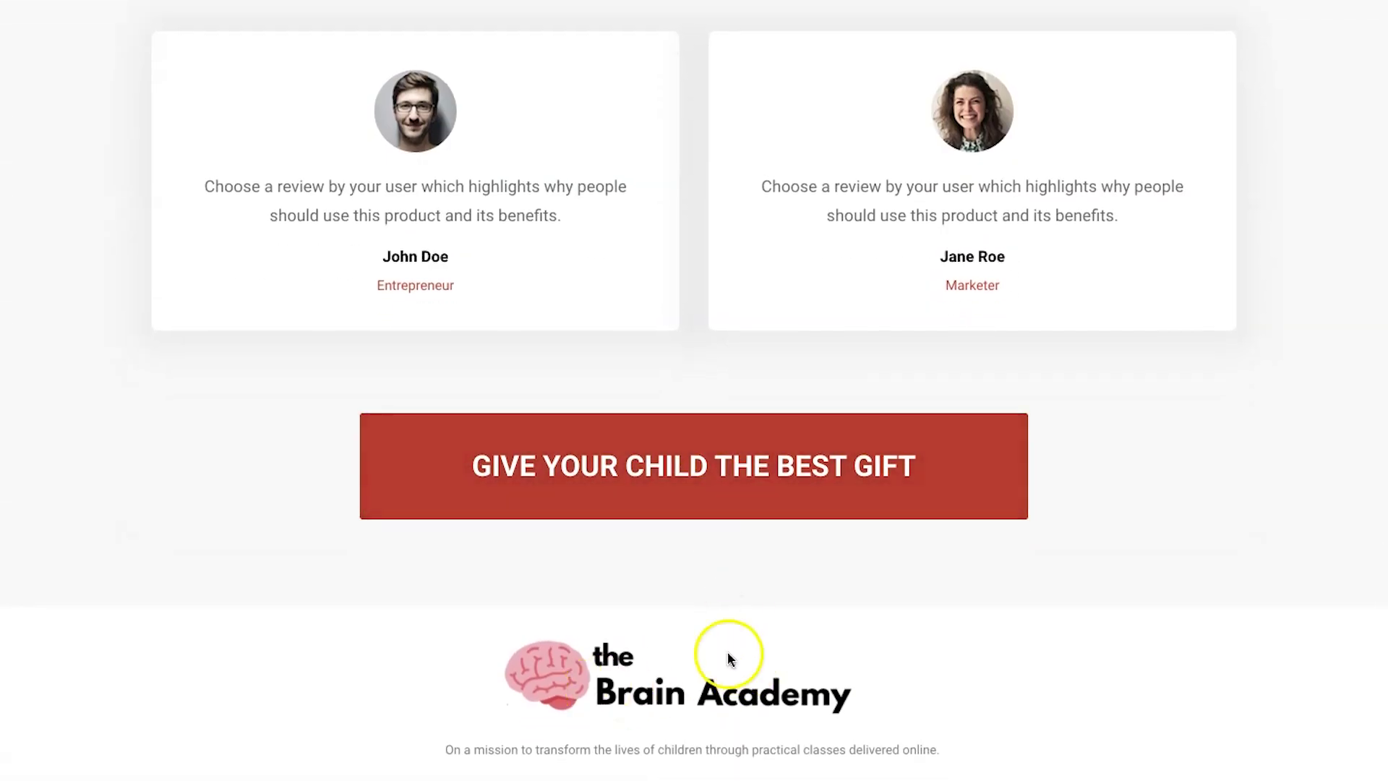
Step: Jump from the closing call-to-action back to the checkout form and examine its plan choices and customer fields
left_click(775, 471)
left_click(1179, 443)
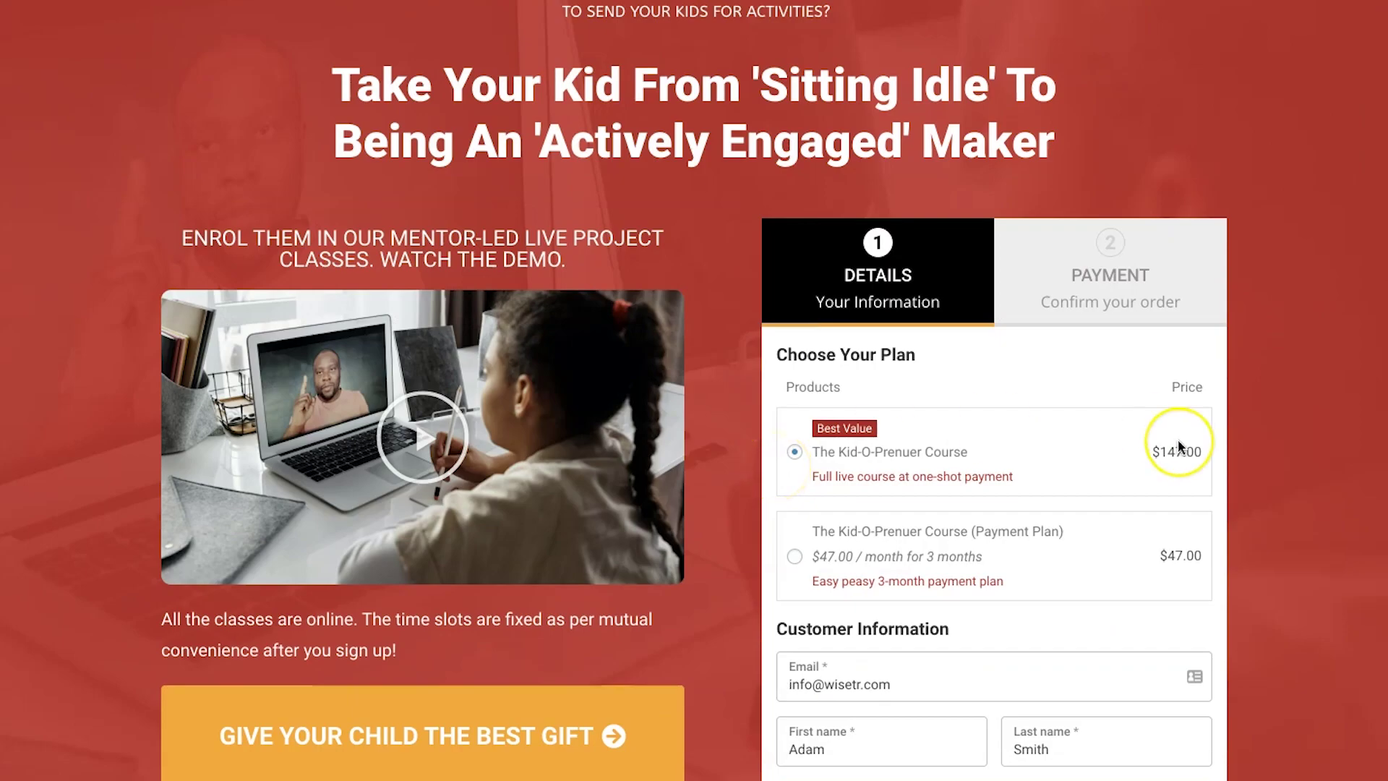
scroll(1180, 445, "down", 1)
scroll(1181, 447, "up", 3)
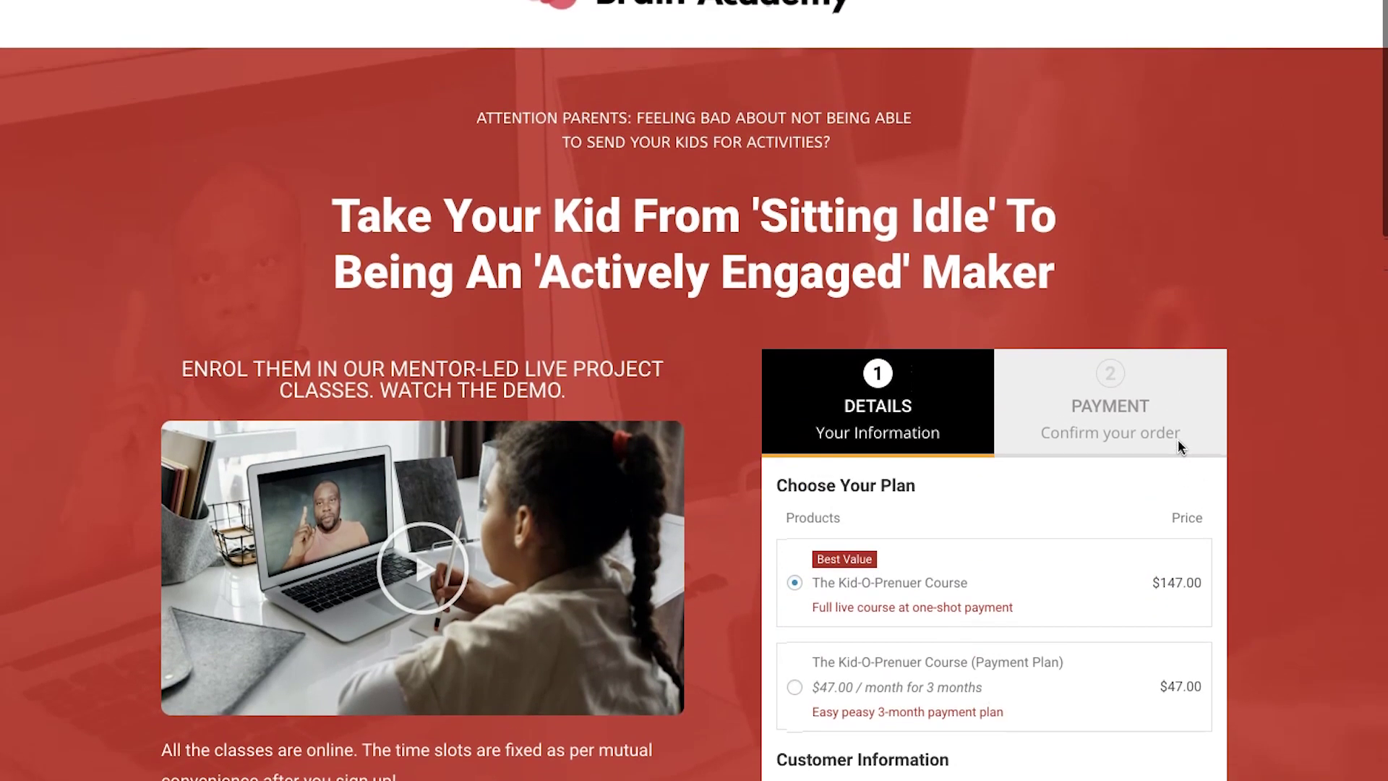
scroll(1181, 446, "down", 3)
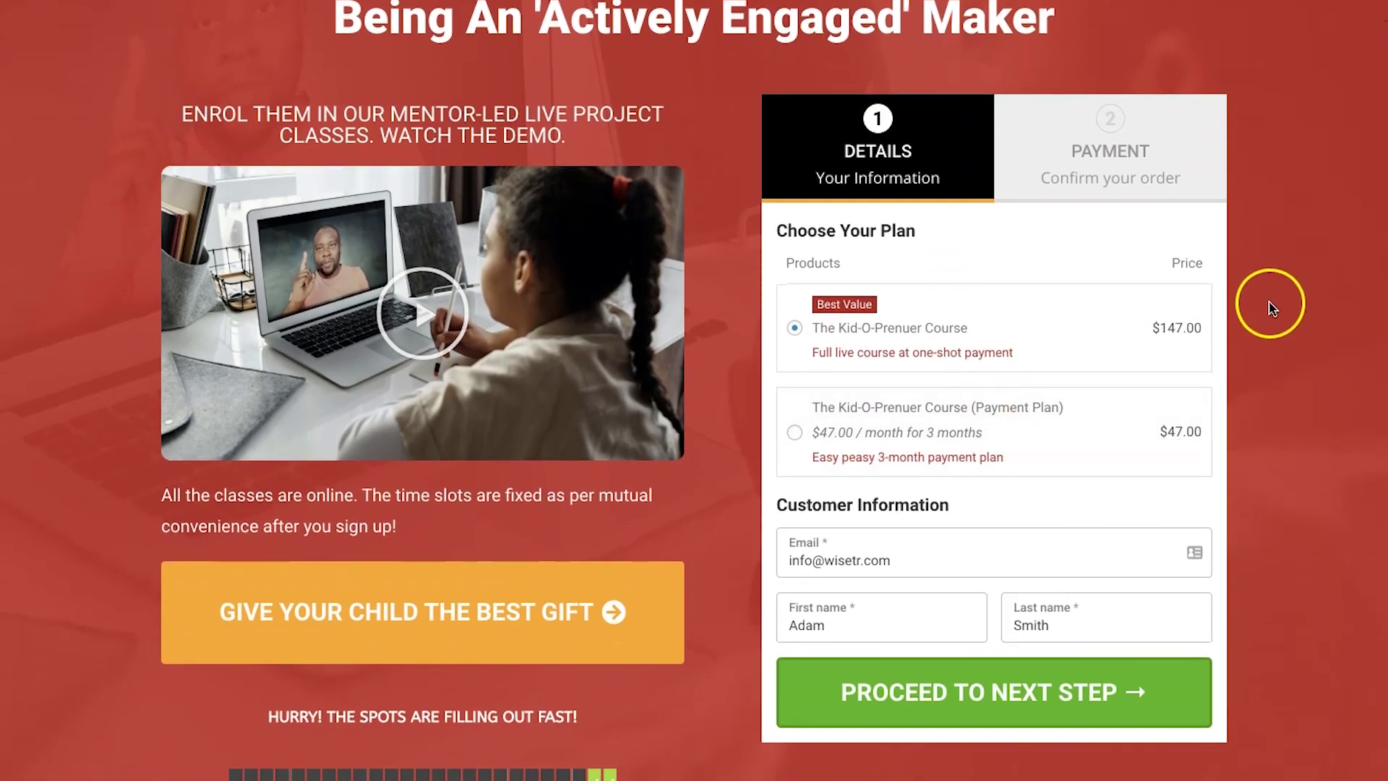
scroll(1270, 309, "up", 1)
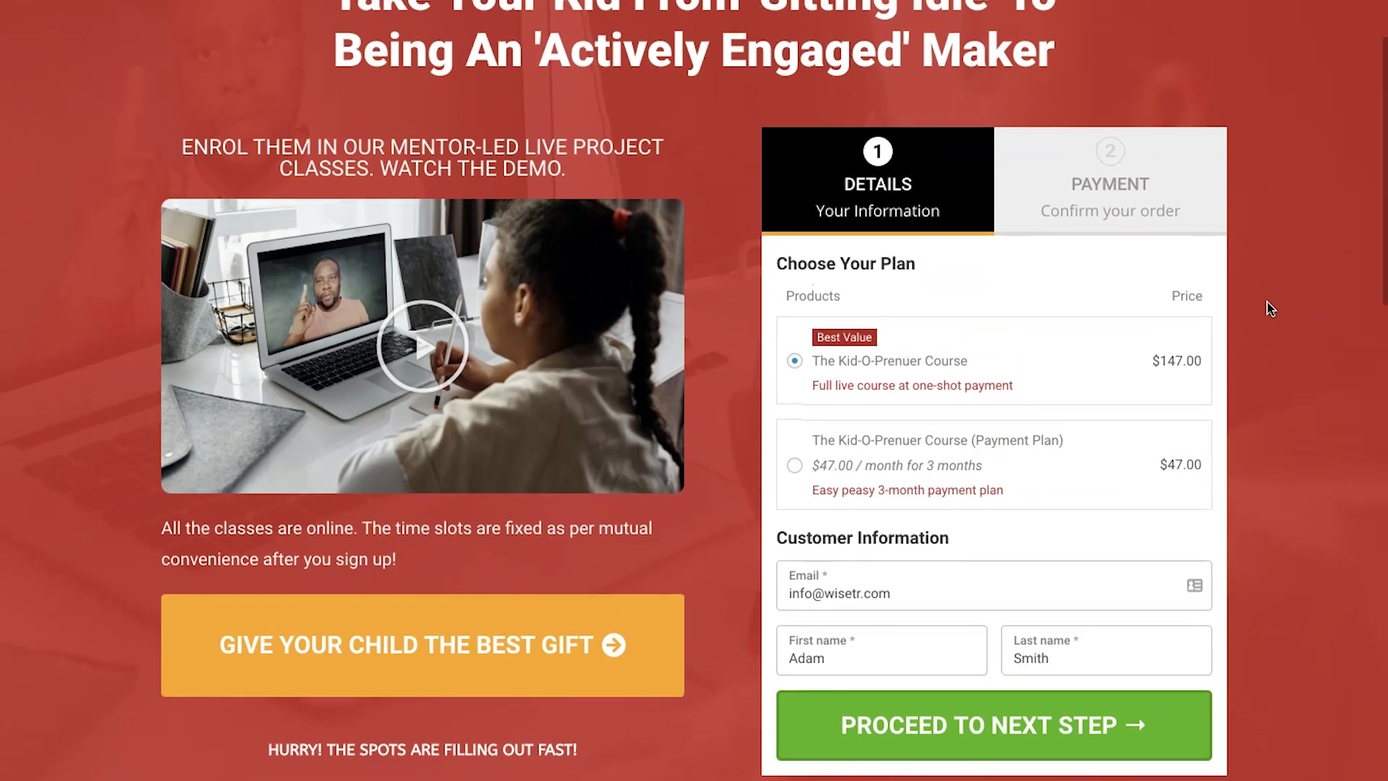
scroll(1270, 308, "down", 1)
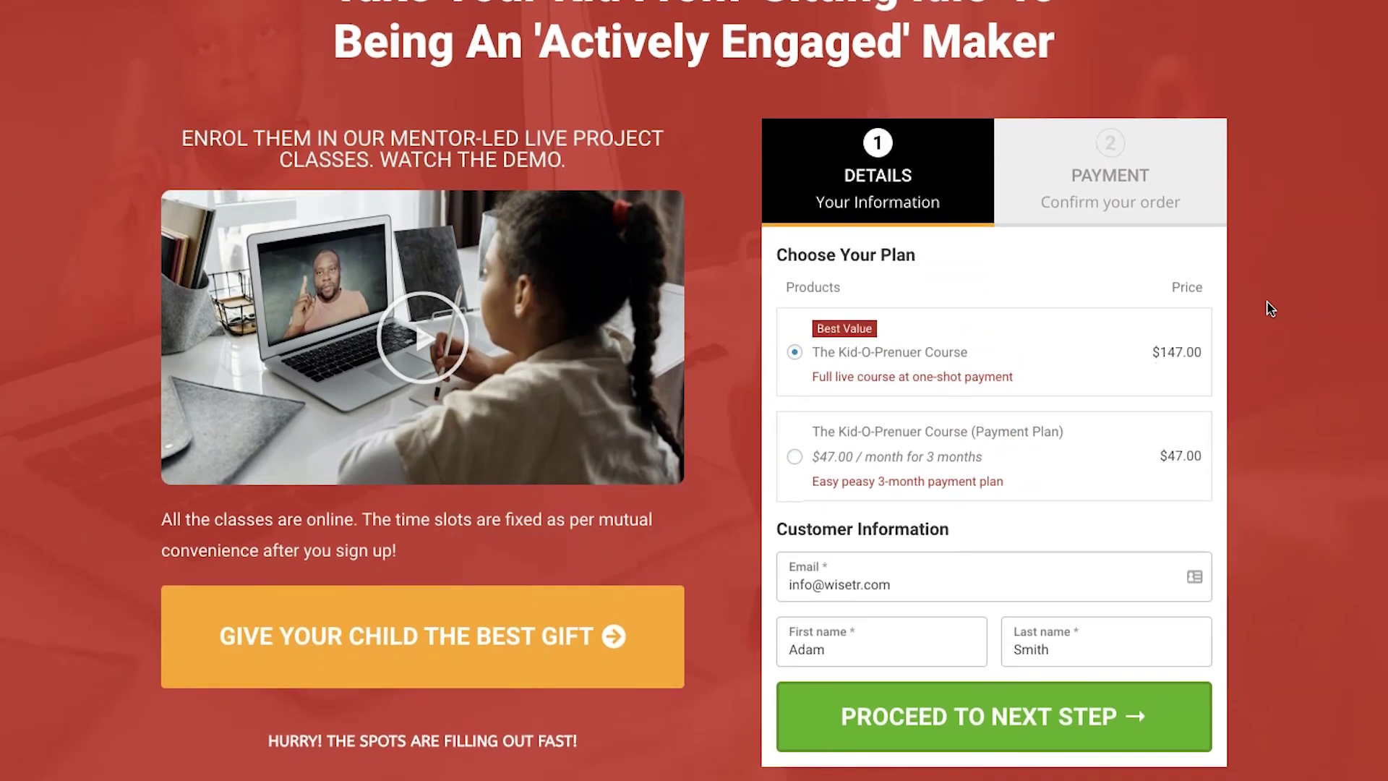
scroll(1270, 309, "down", 1)
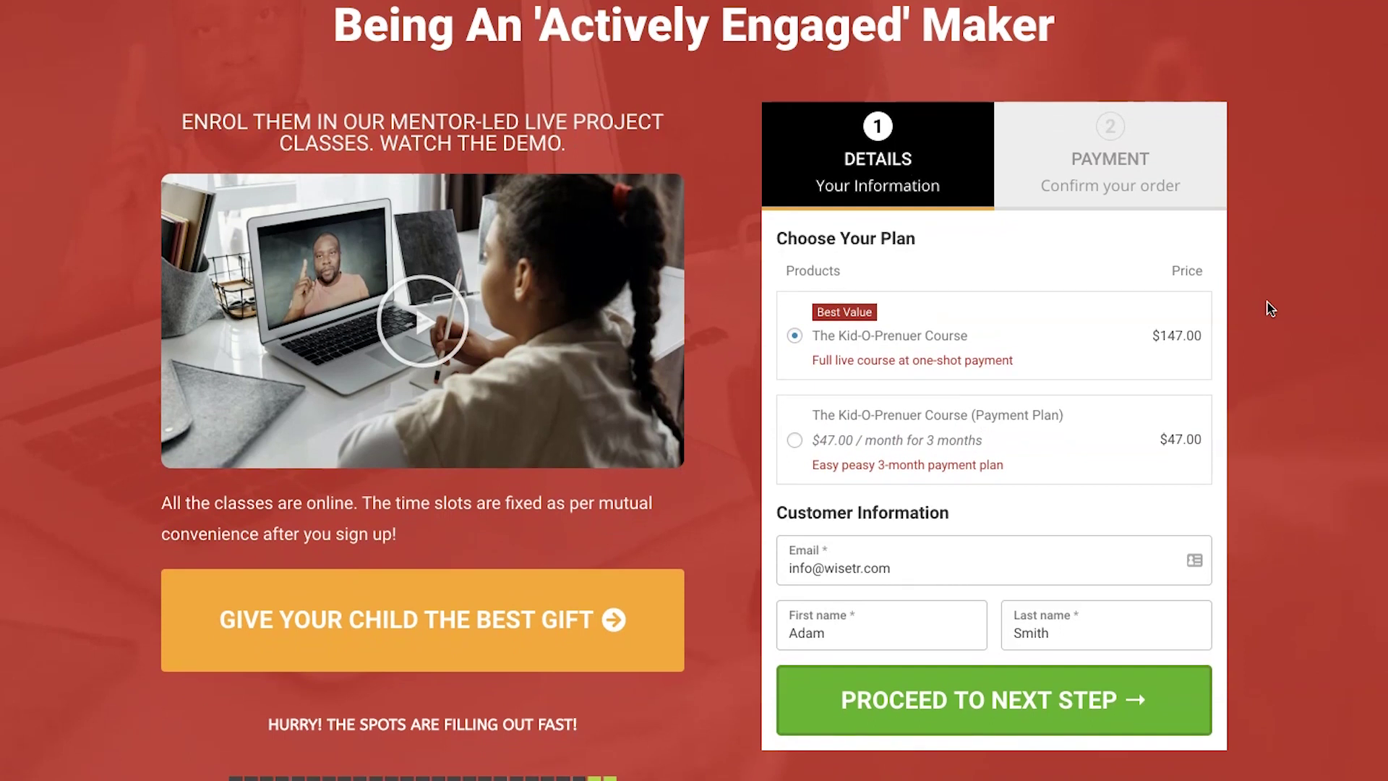
scroll(1269, 308, "down", 1)
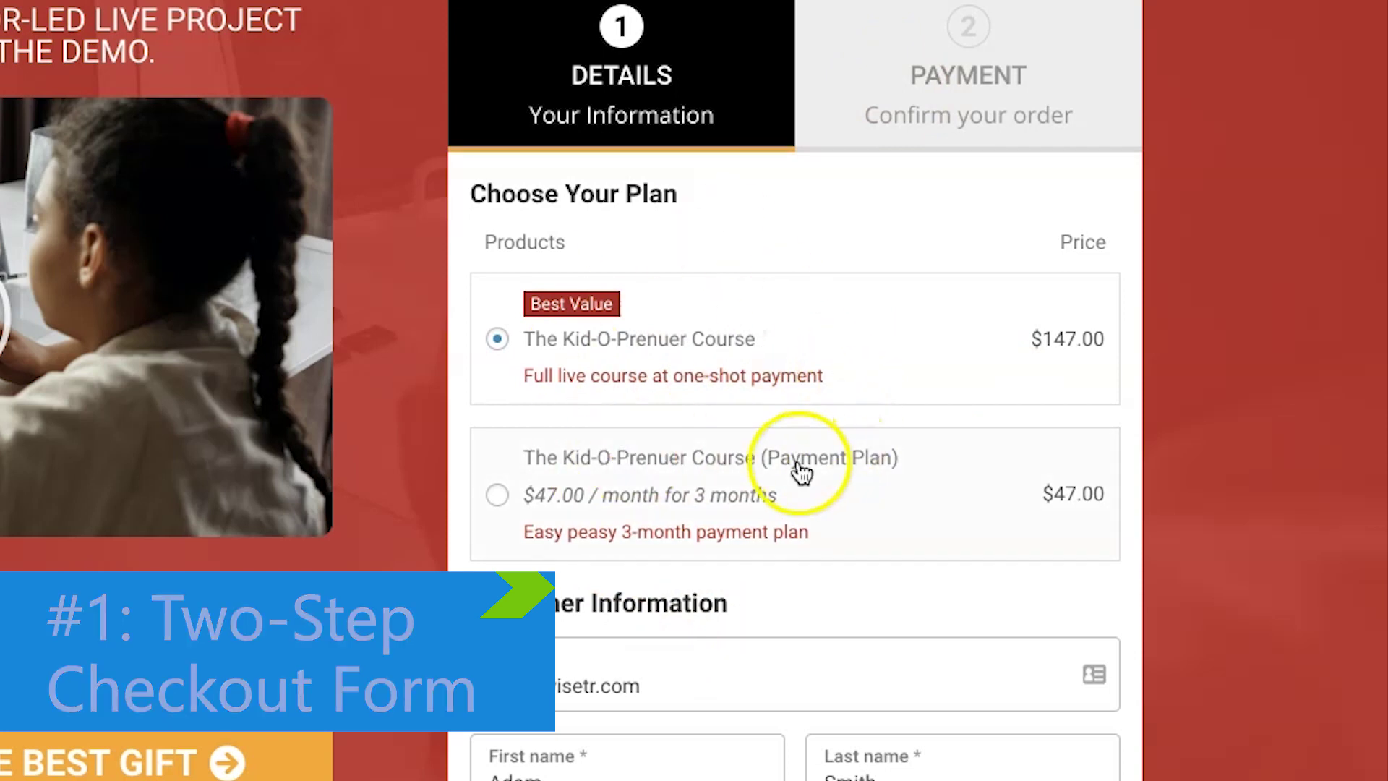
scroll(798, 466, "down", 1)
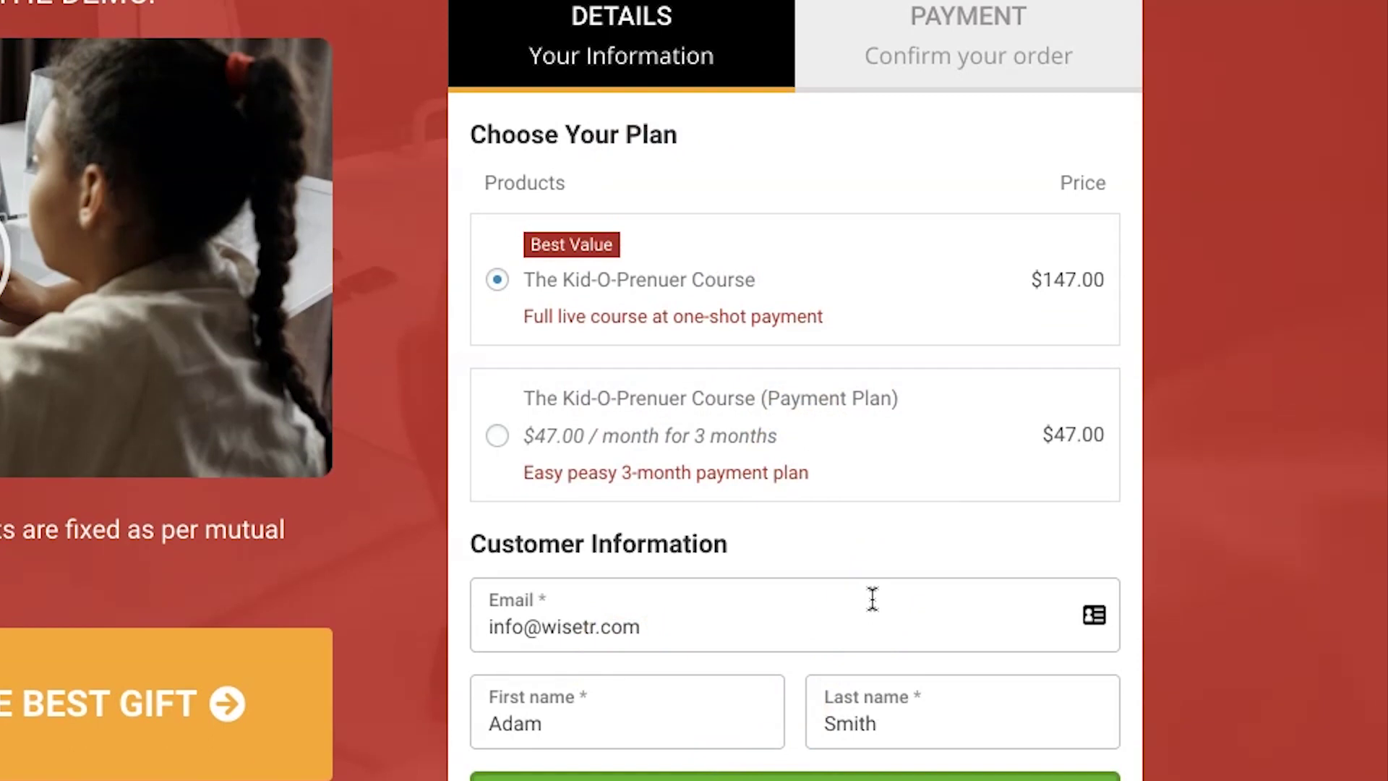
Step: Advance the checkout form to the payment step to view the order summary, and return to the details step
scroll(735, 487, "down", 4)
left_click(726, 562)
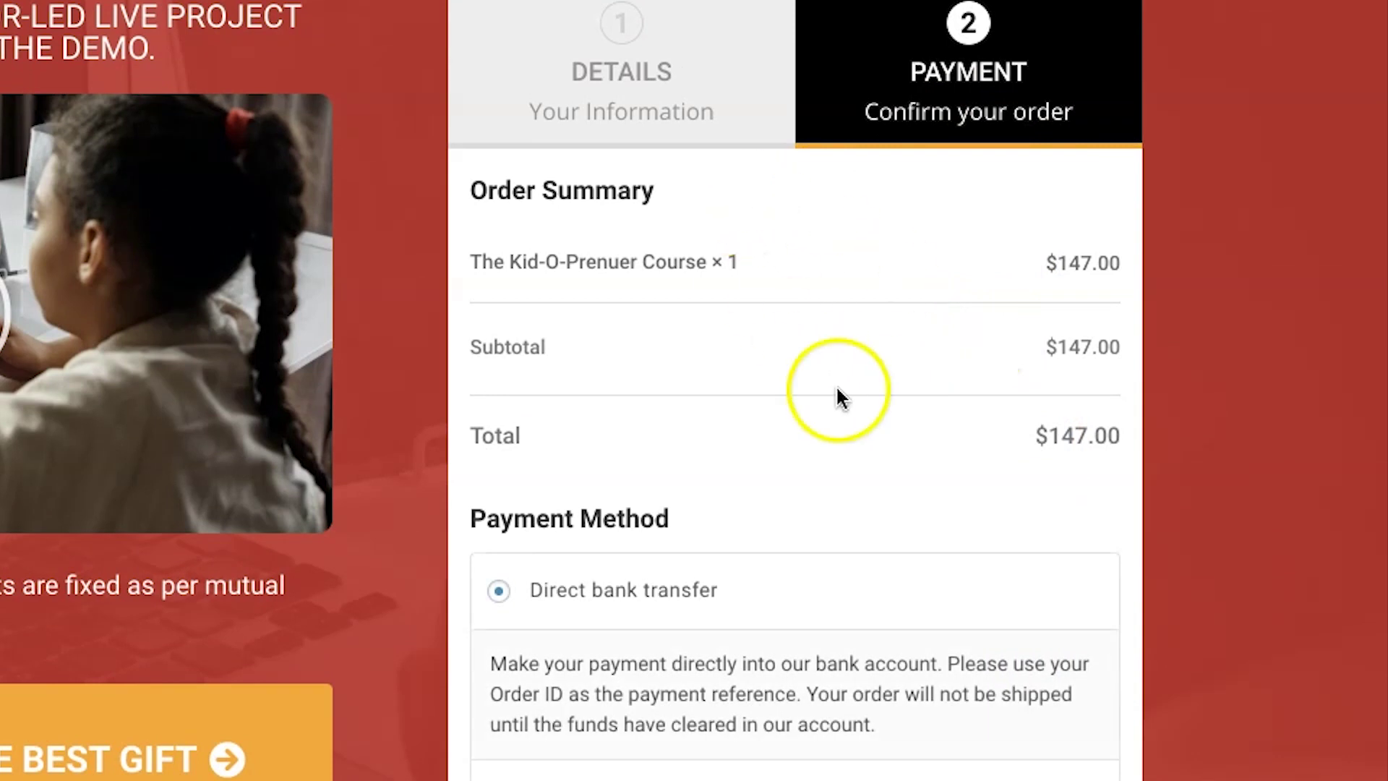
scroll(836, 390, "down", 1)
left_click(651, 10)
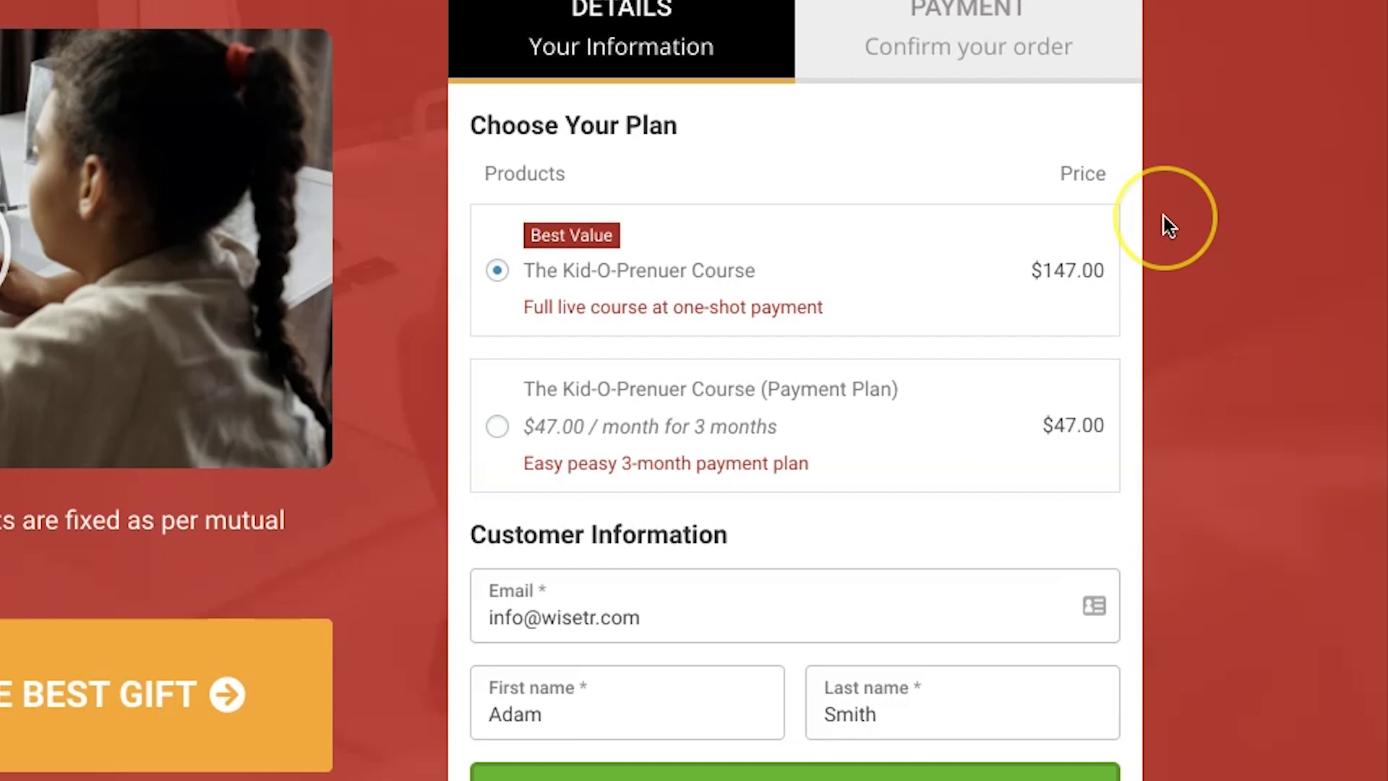
Step: Try the Payment Plan option in the plan selector and switch back to the one-shot Kid-O-Prenuer Course
scroll(1165, 224, "down", 1)
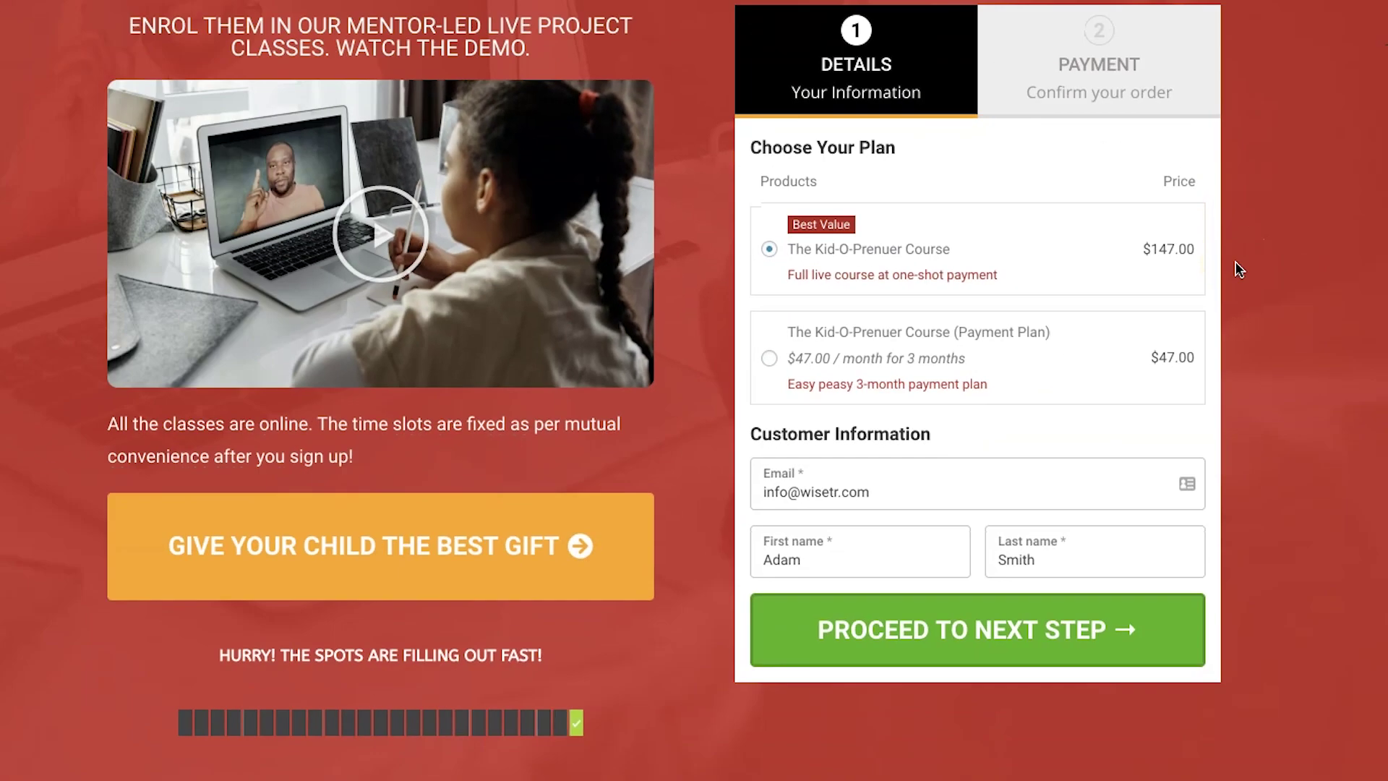
scroll(1237, 269, "up", 1)
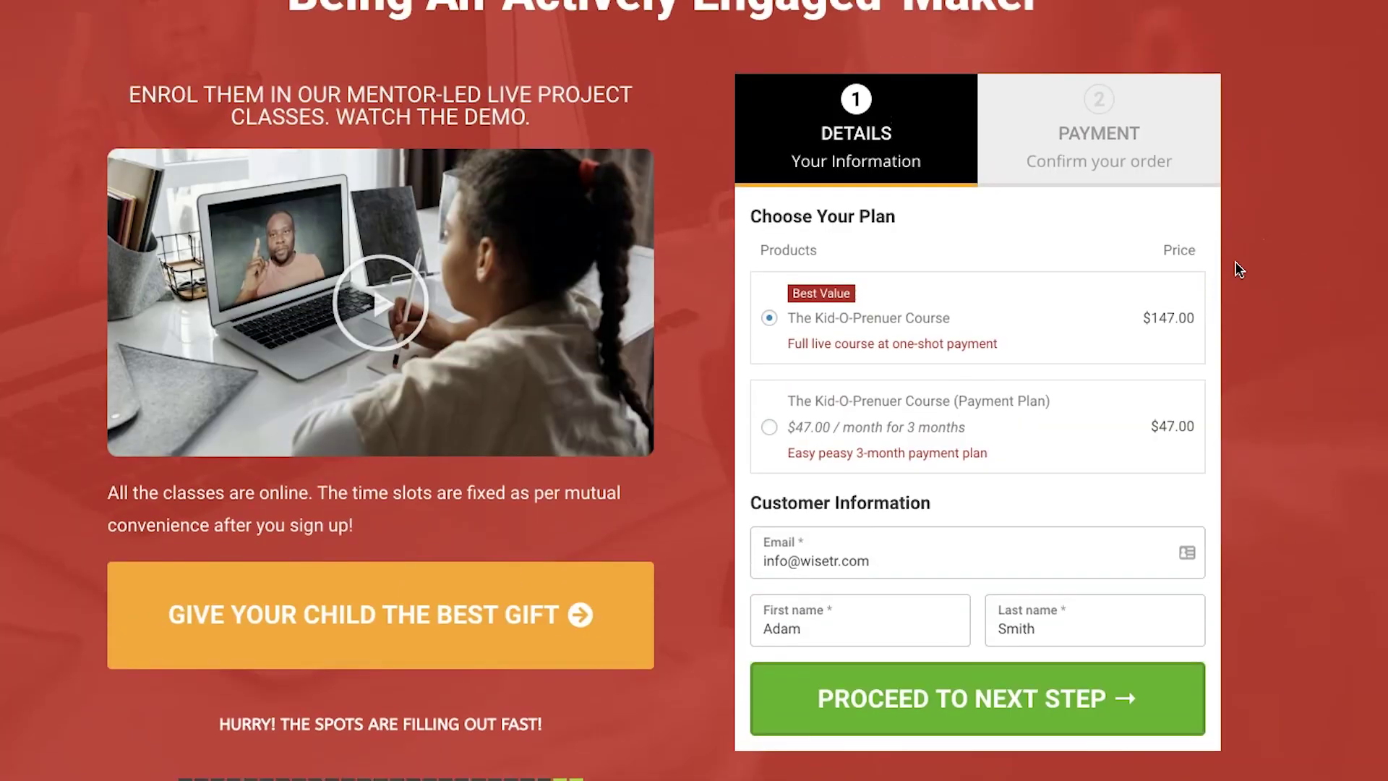
scroll(1237, 269, "down", 1)
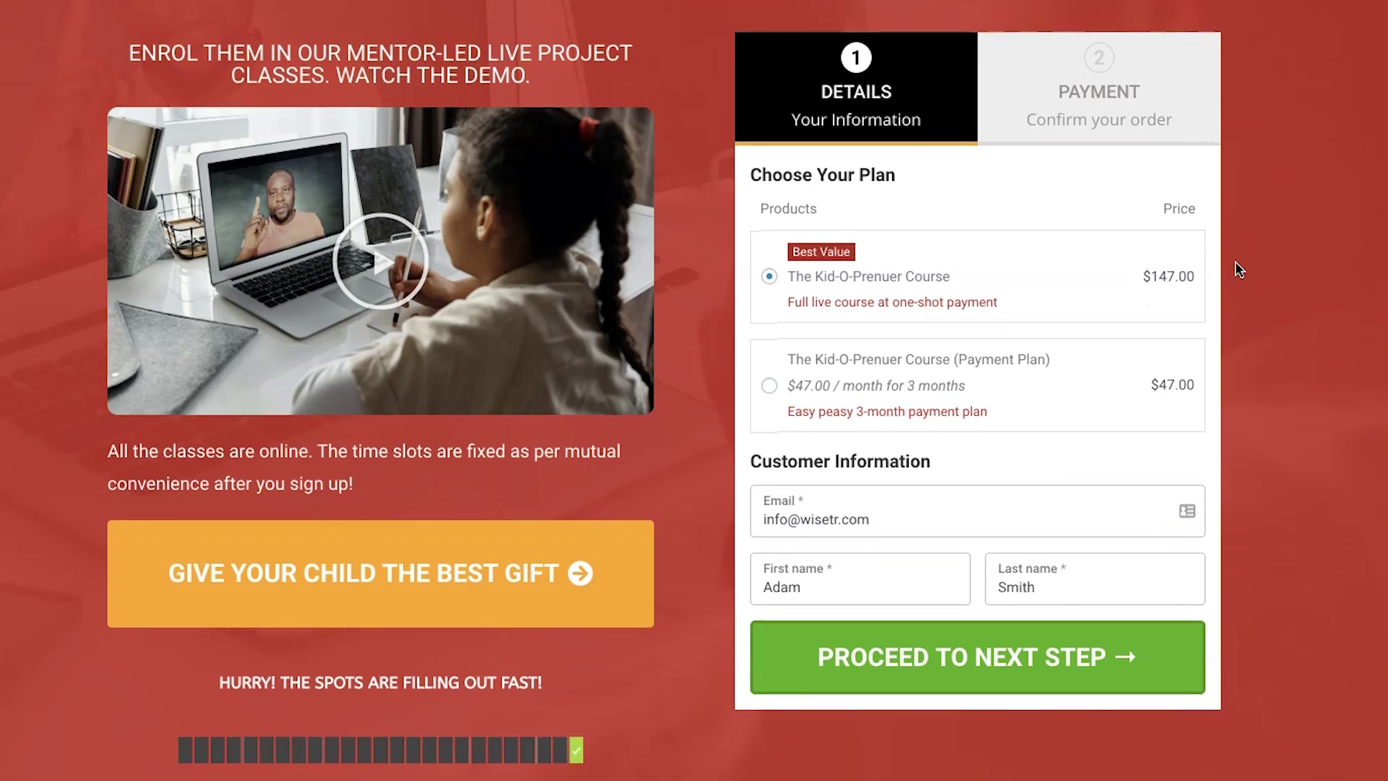
scroll(1237, 269, "down", 3)
scroll(1238, 269, "up", 2)
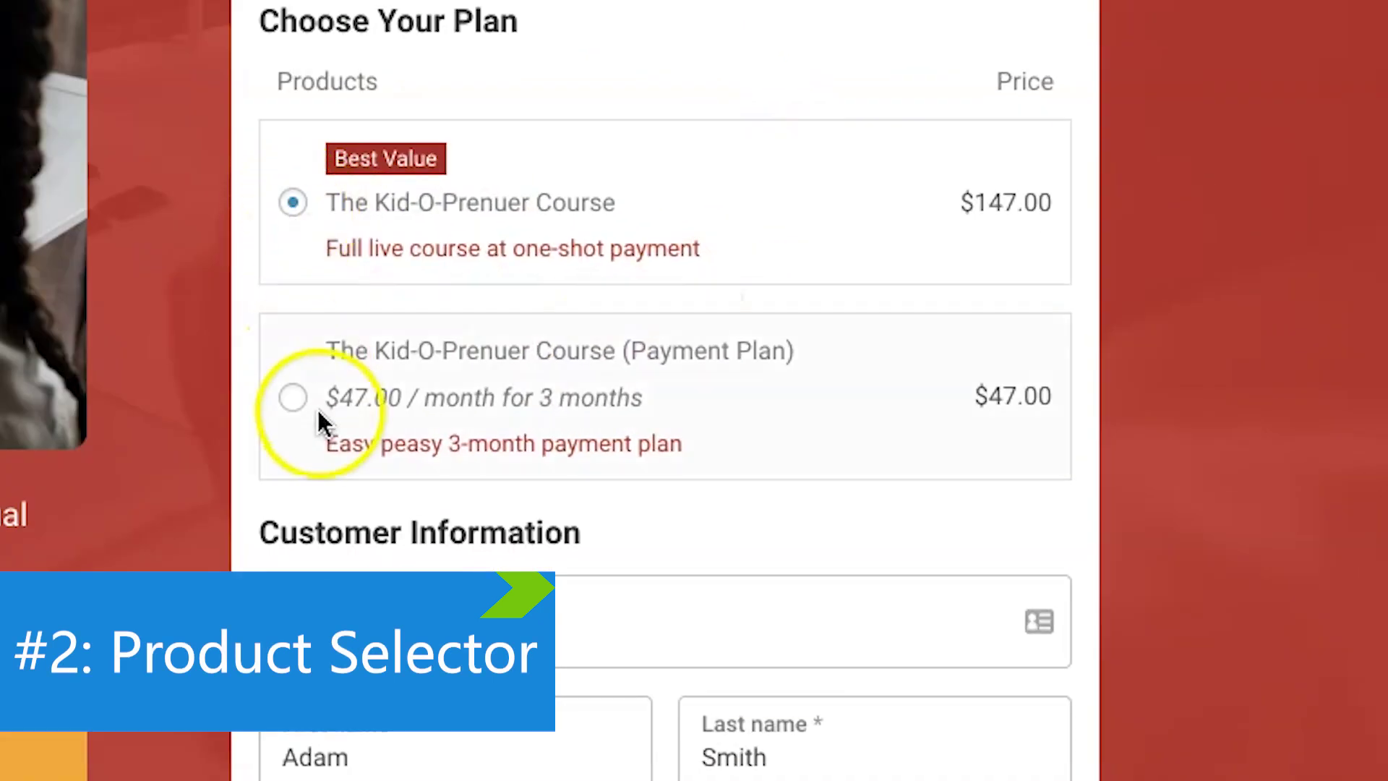
left_click(292, 399)
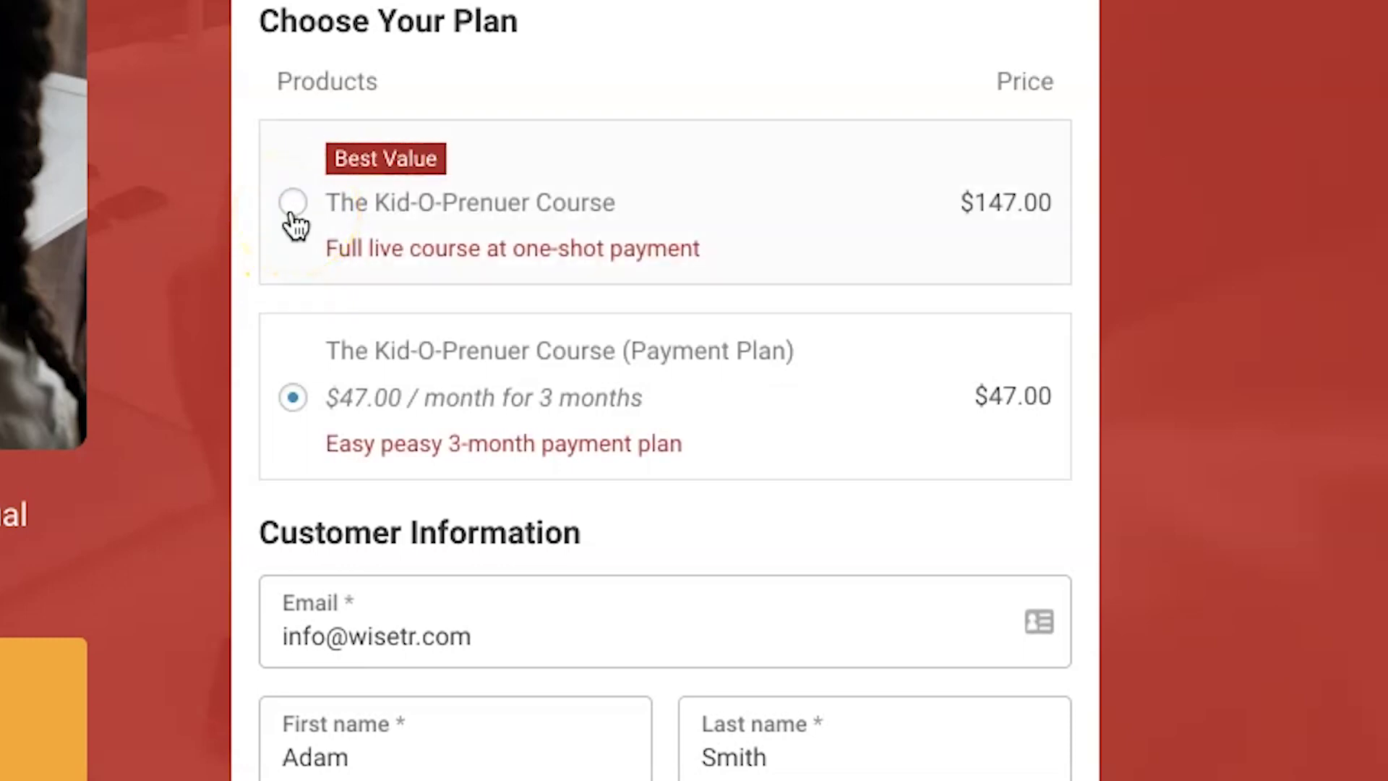
left_click(288, 205)
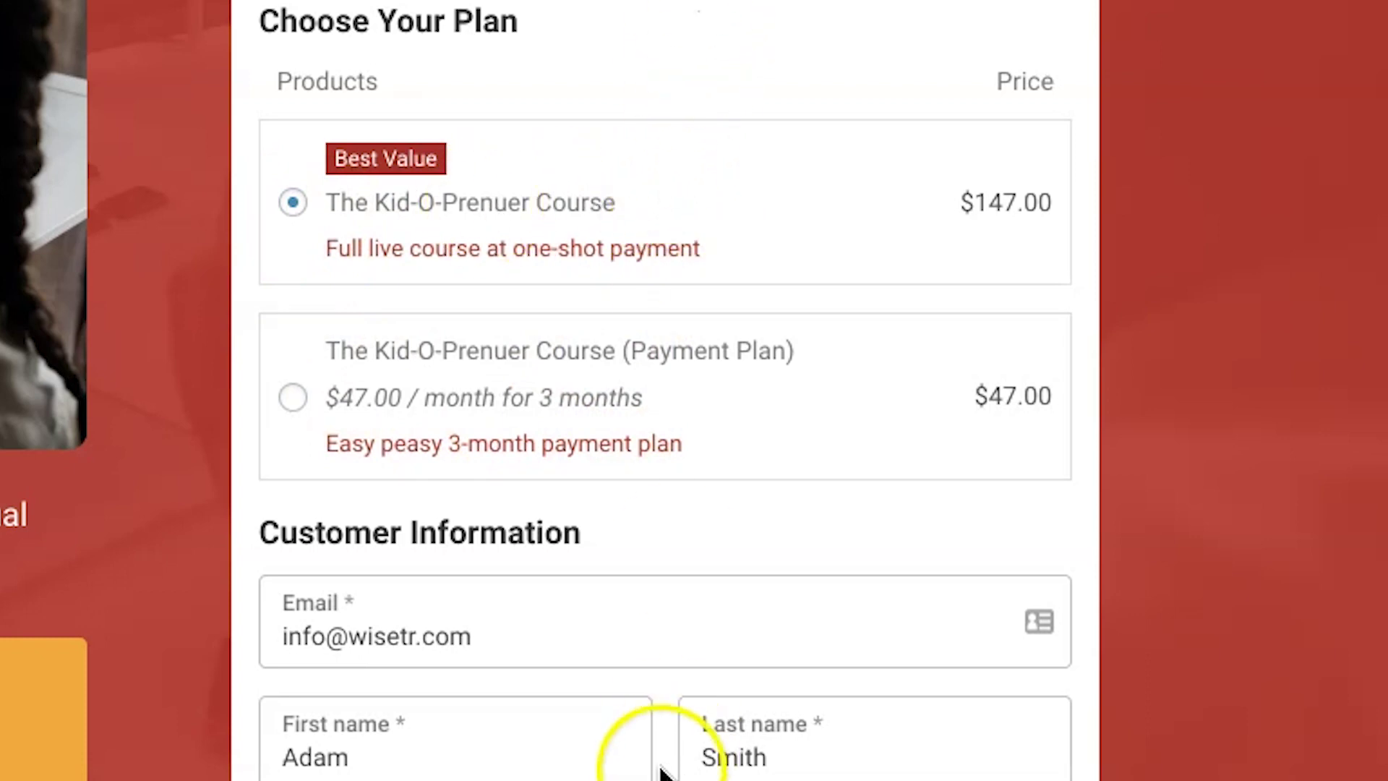
Step: Proceed to the payment step and add the Activity Book for Kids offer to the order
scroll(636, 650, "down", 4)
left_click(615, 589)
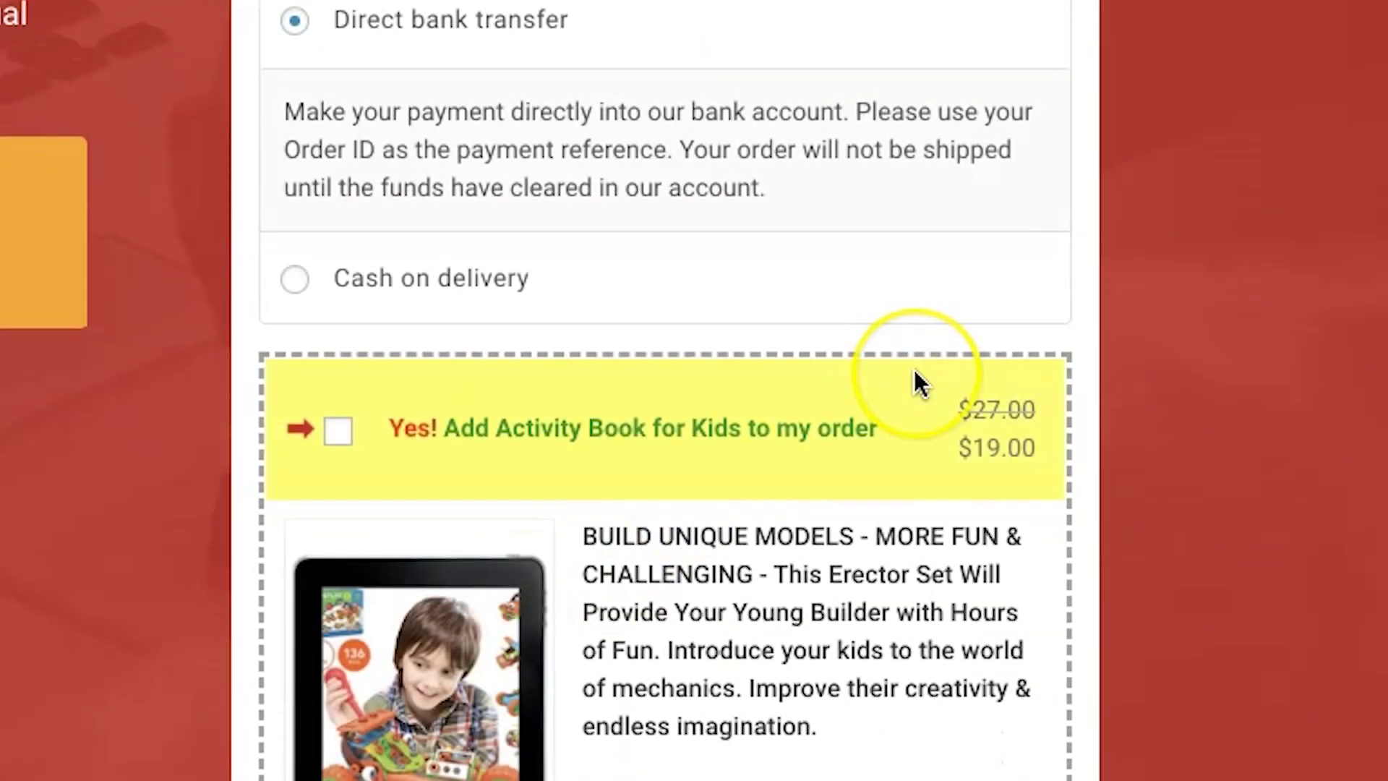
scroll(914, 370, "down", 5)
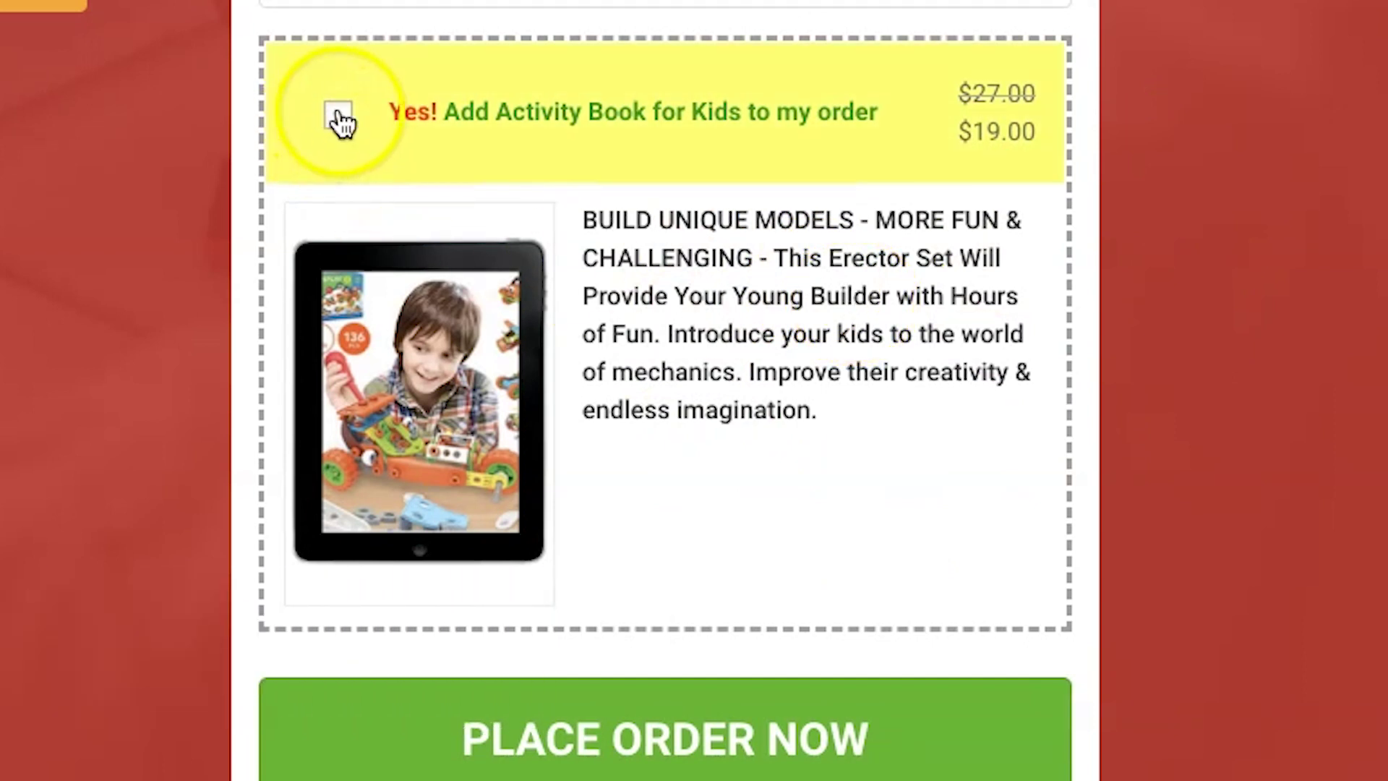
scroll(416, 173, "up", 3)
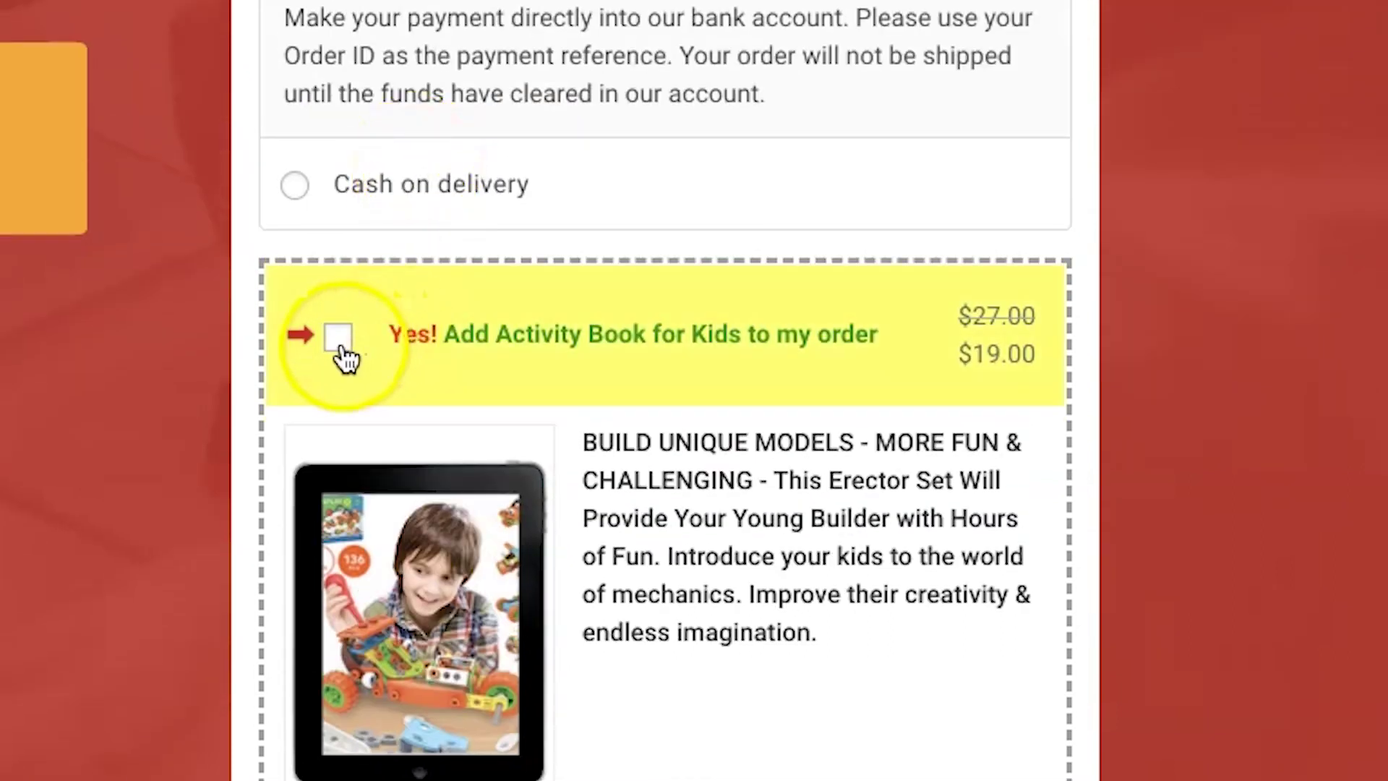
left_click(344, 354)
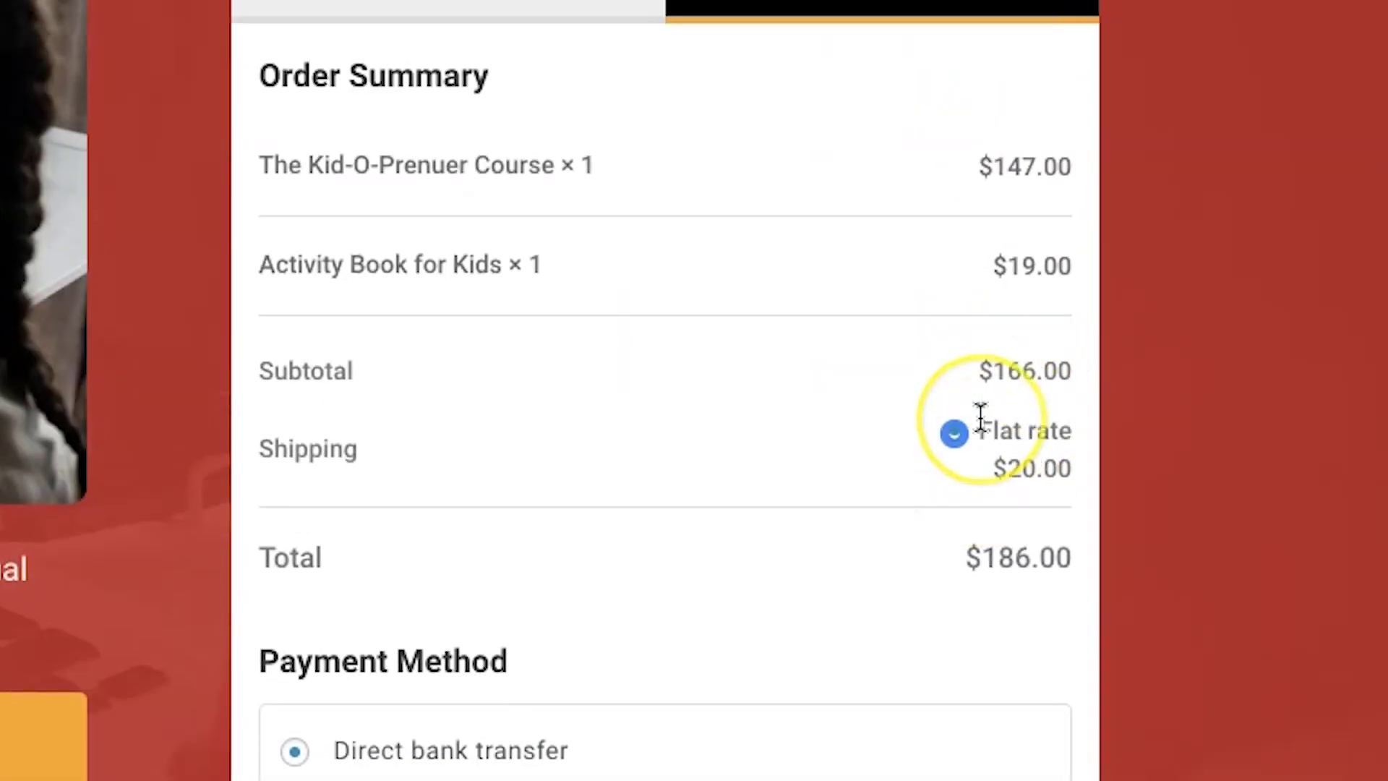
scroll(980, 419, "down", 3)
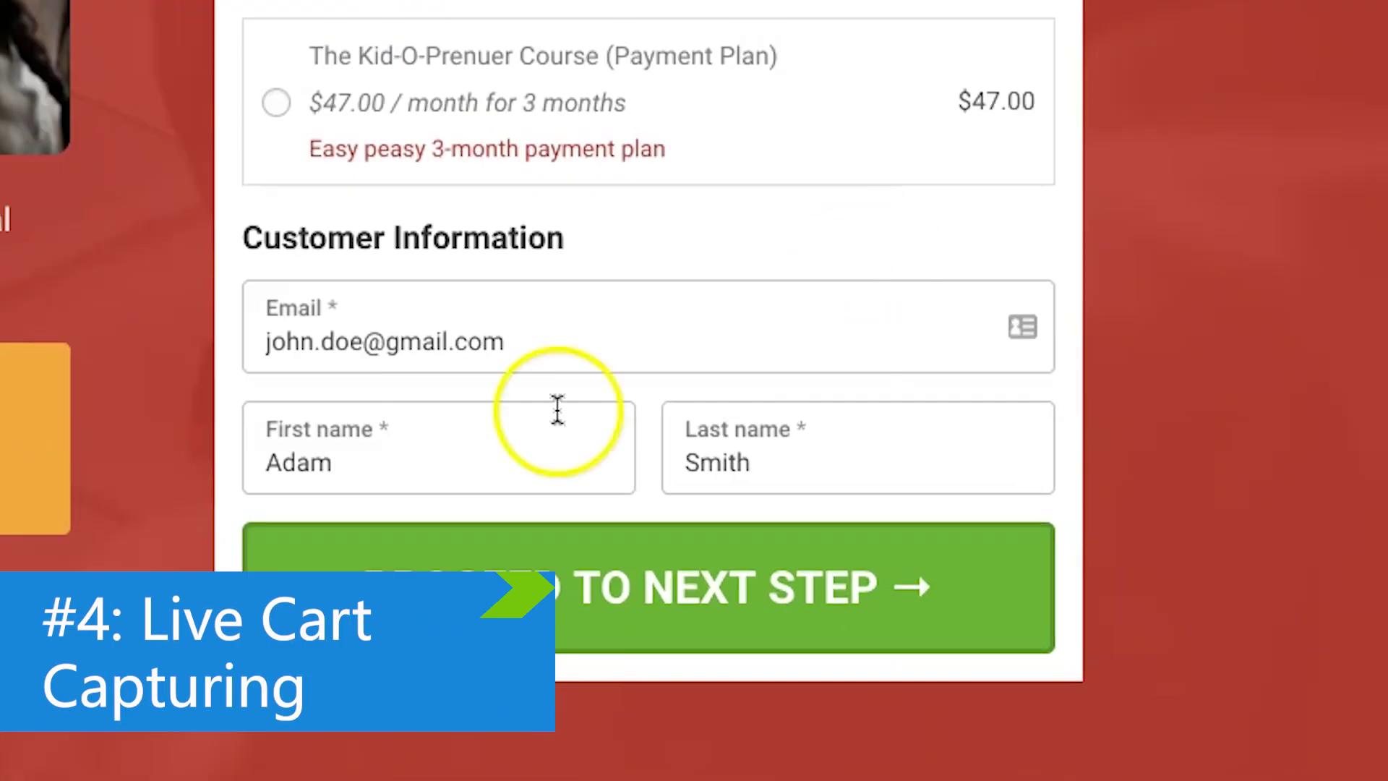
Step: Activate the Email field under Customer Information and leave the field with its entry kept
left_click(517, 353)
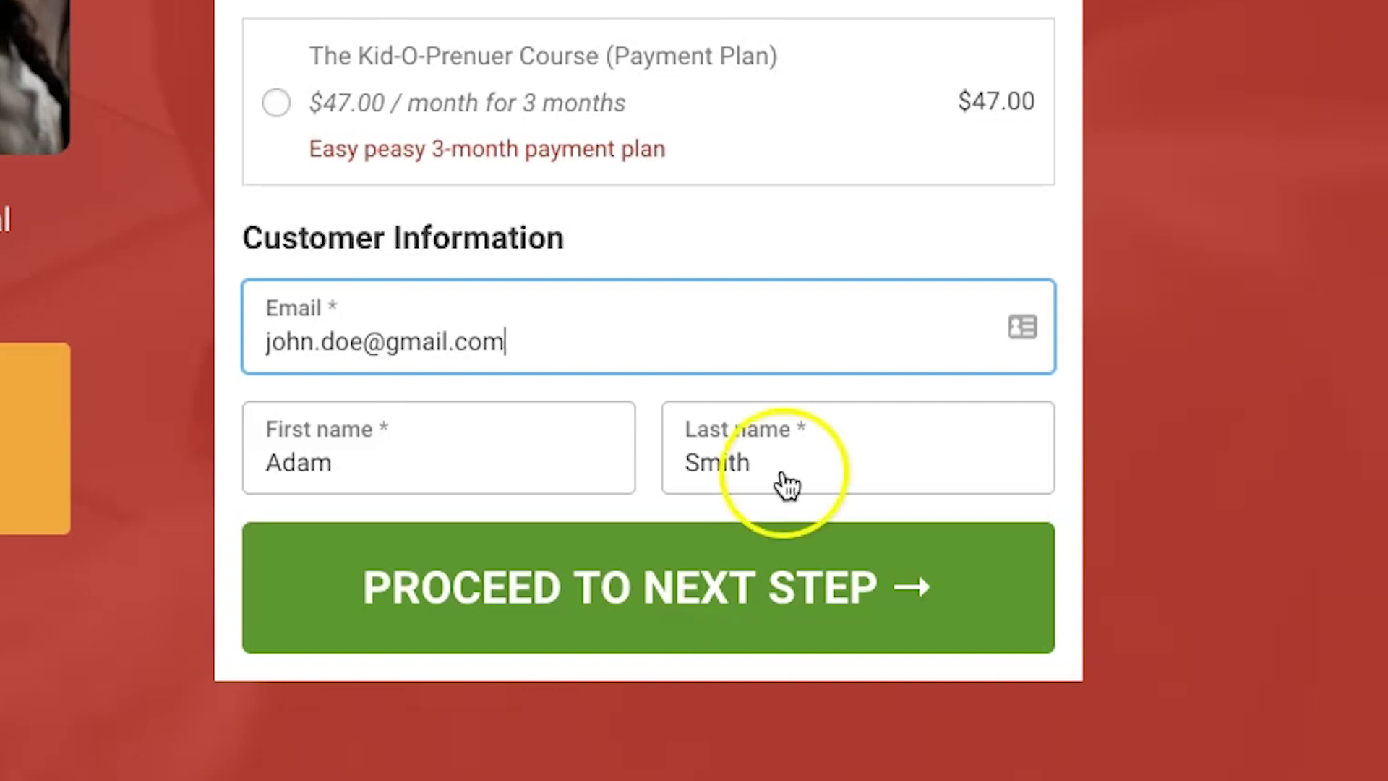
left_click(1152, 300)
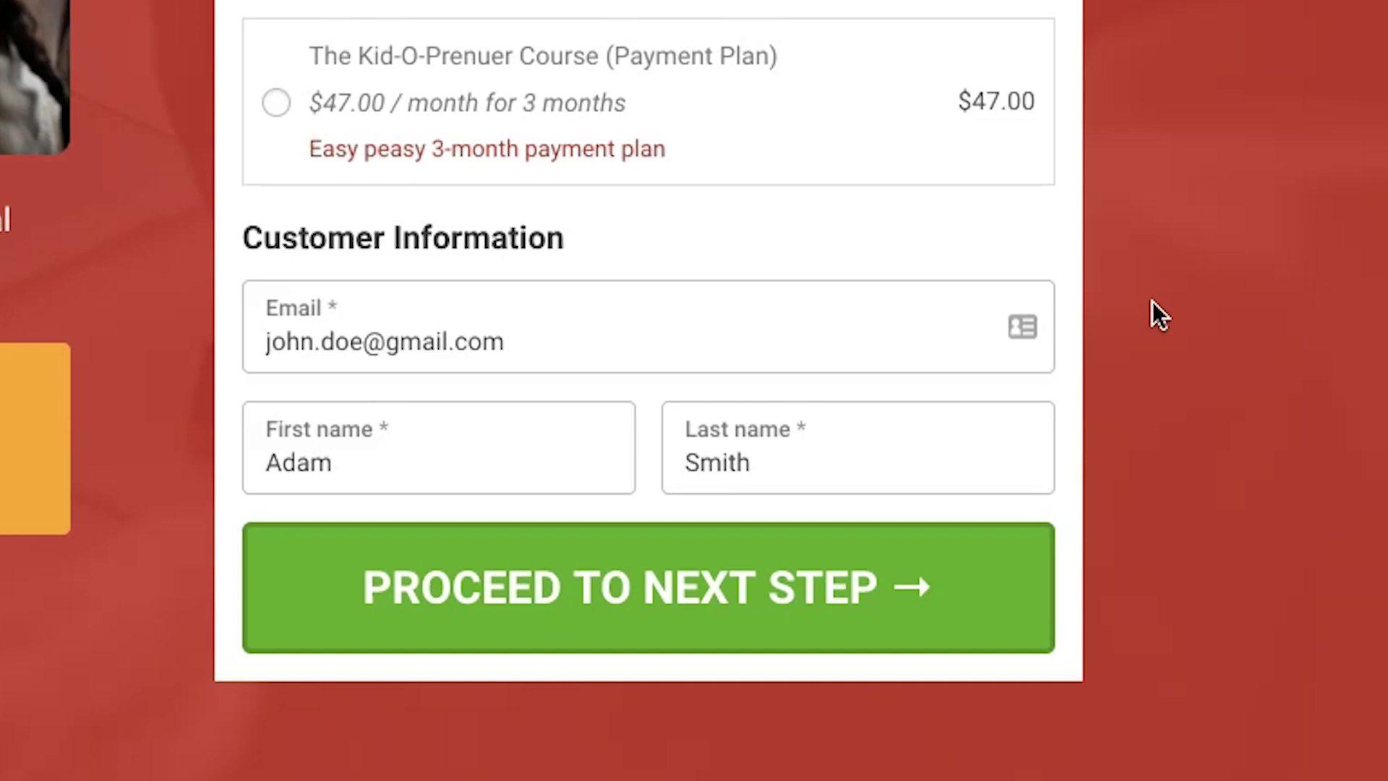
Step: Examine the mobile preview of the sales page from the headline through the plan selector to the Customer Information fields
scroll(1152, 301, "up", 2)
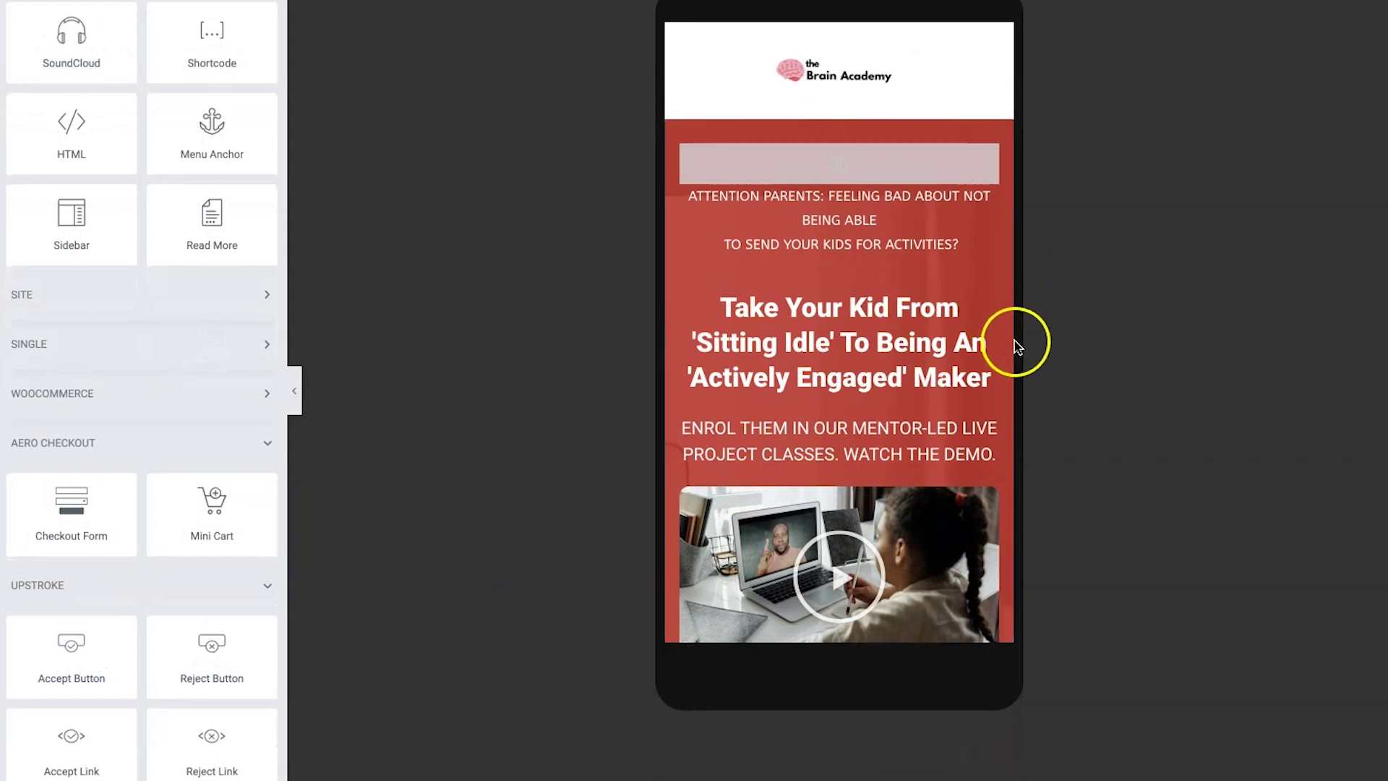
scroll(1010, 387, "down", 2)
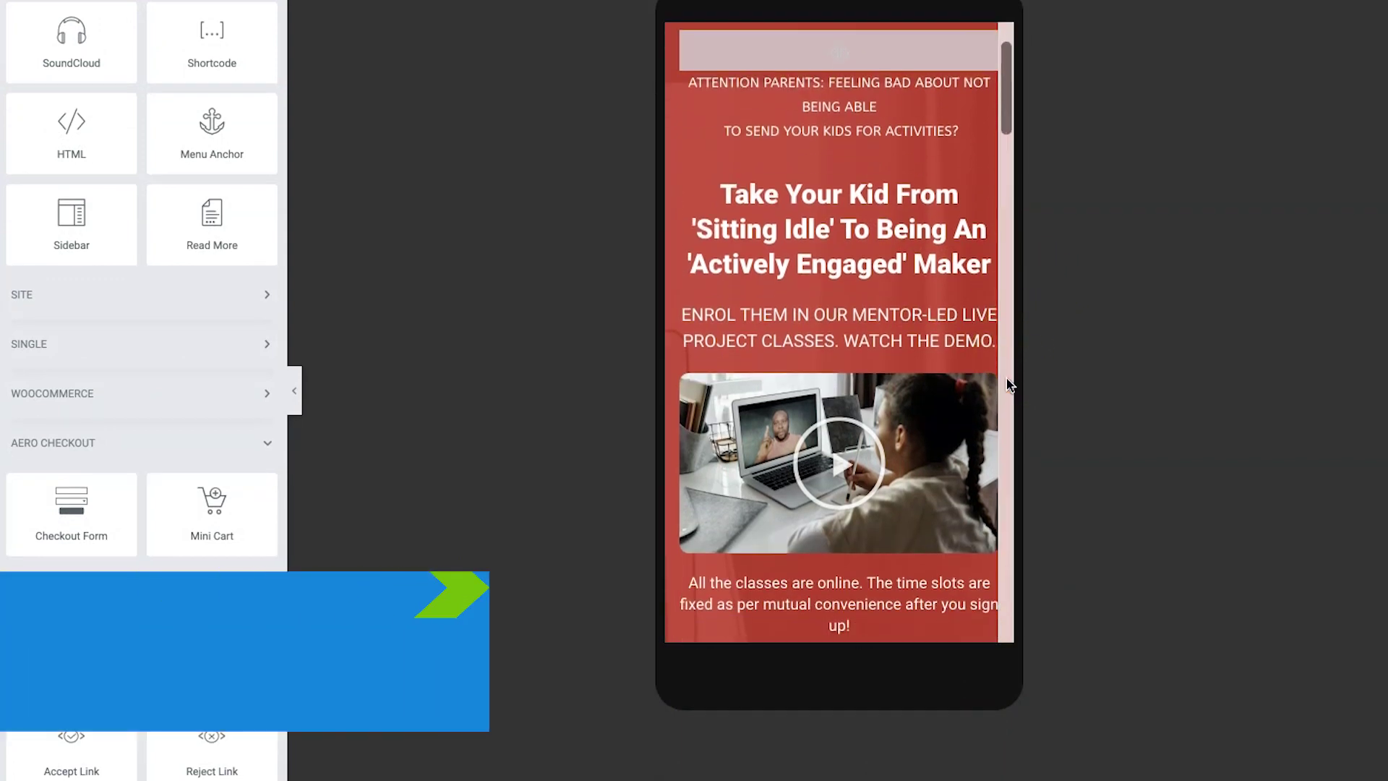
scroll(1010, 387, "down", 3)
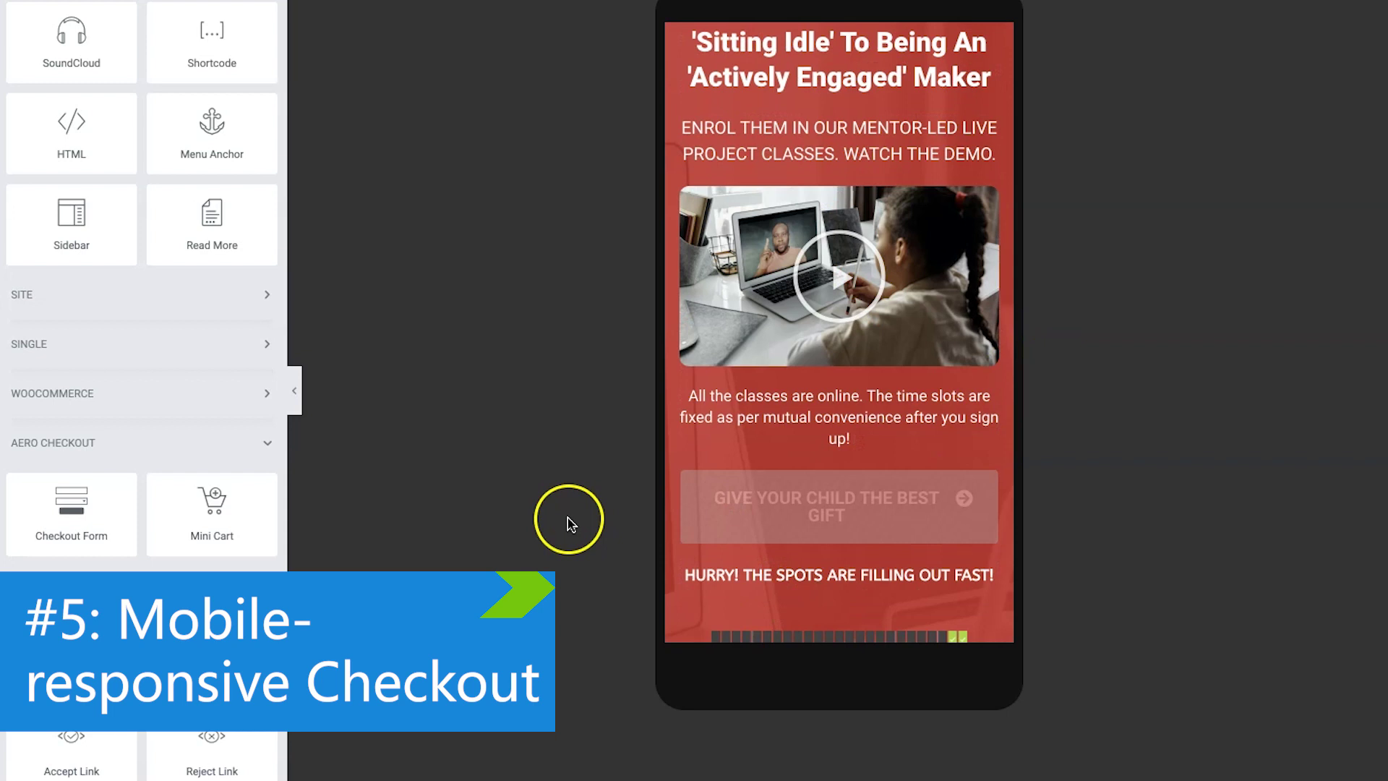
scroll(681, 496, "down", 3)
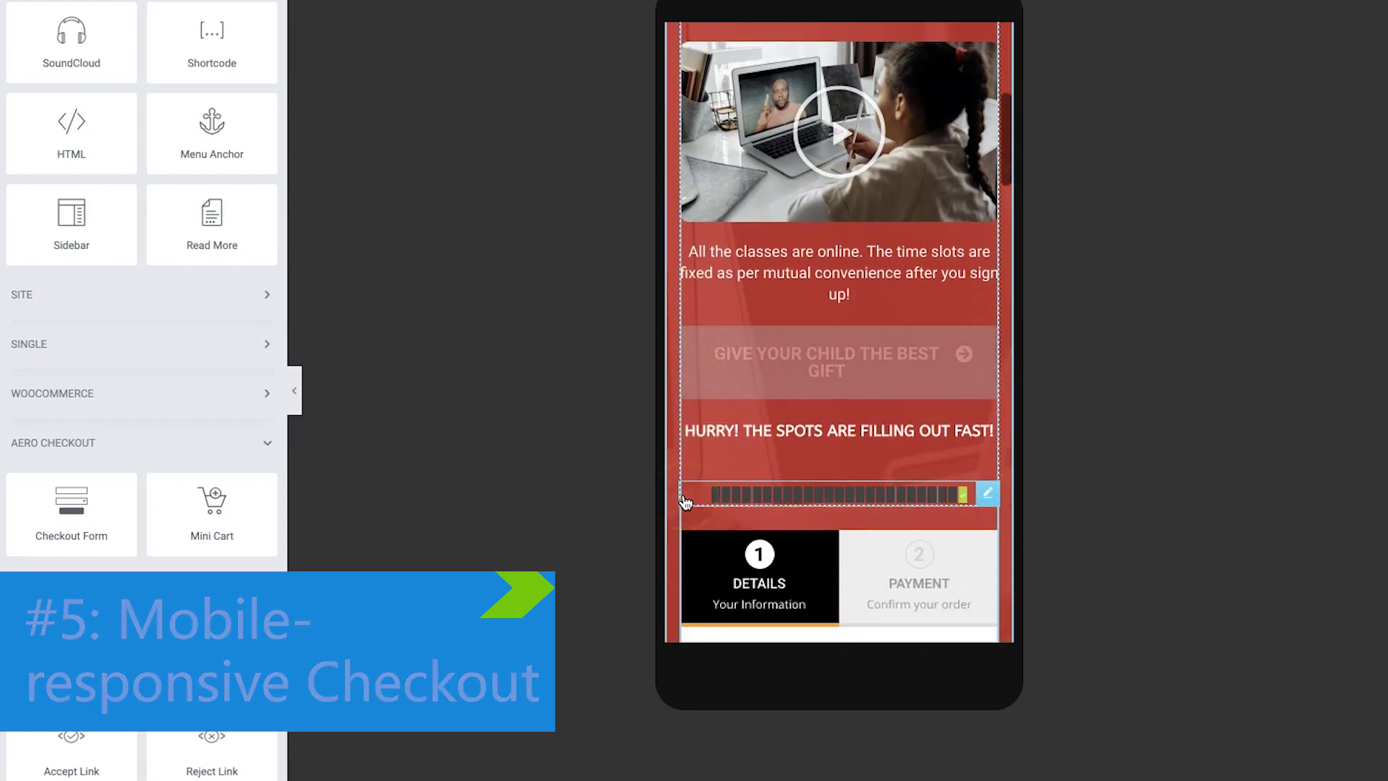
scroll(685, 501, "down", 1)
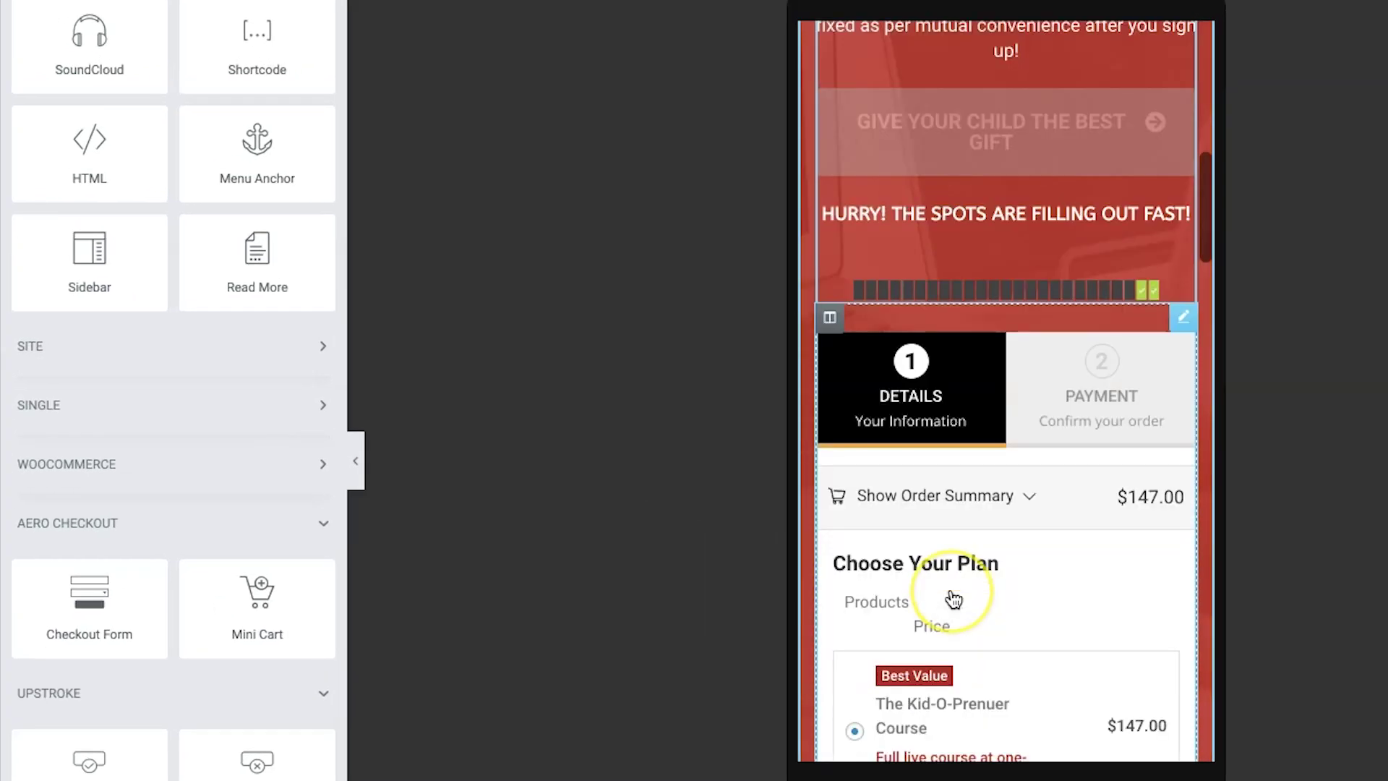
scroll(788, 503, "down", 3)
scroll(952, 599, "down", 5)
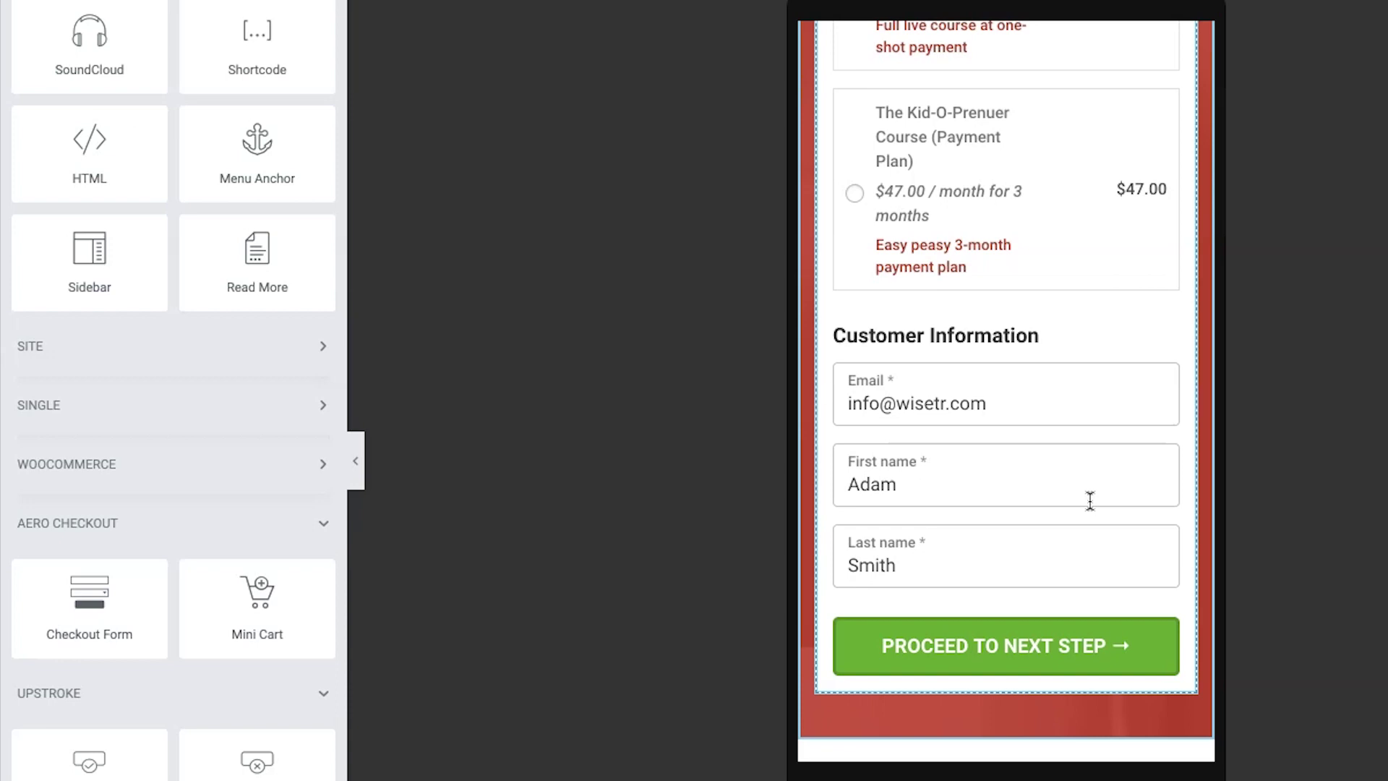
scroll(1089, 500, "up", 2)
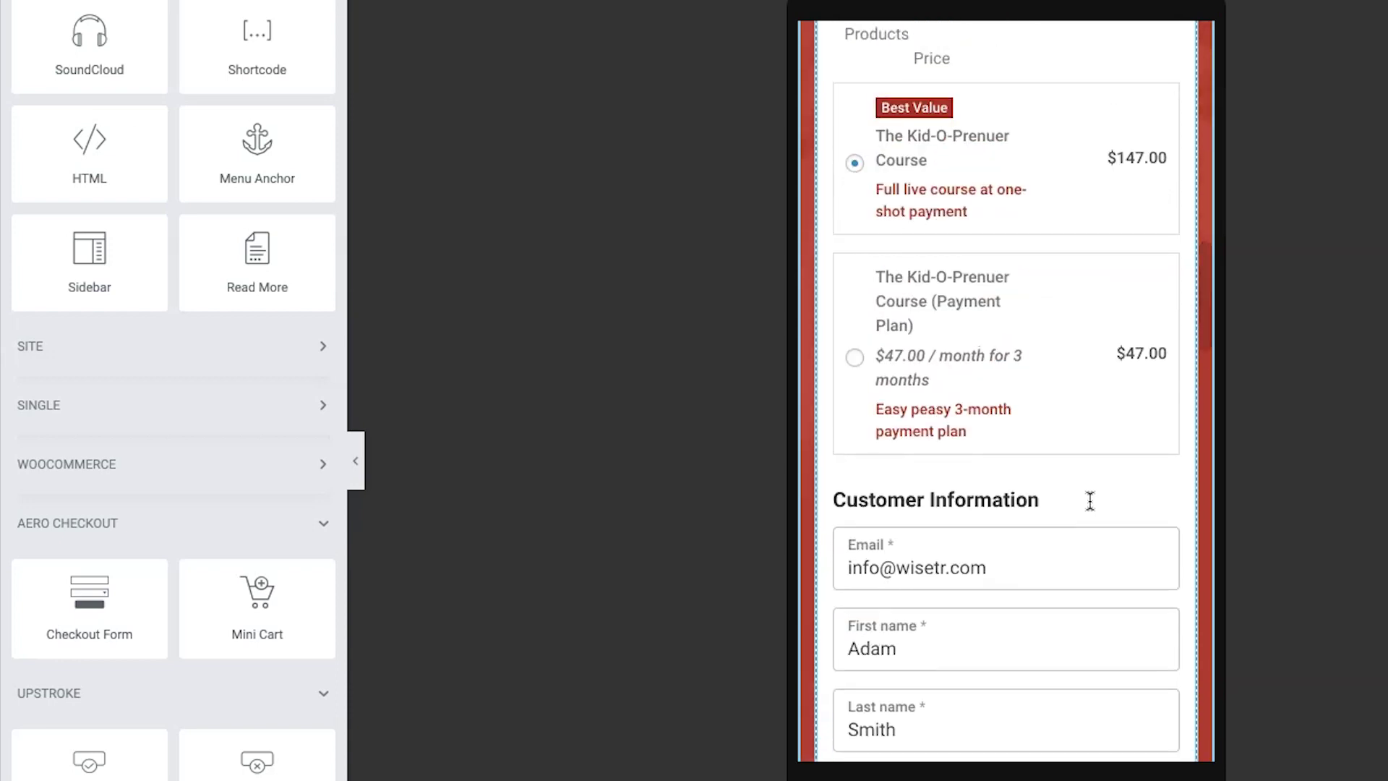
scroll(1090, 500, "up", 4)
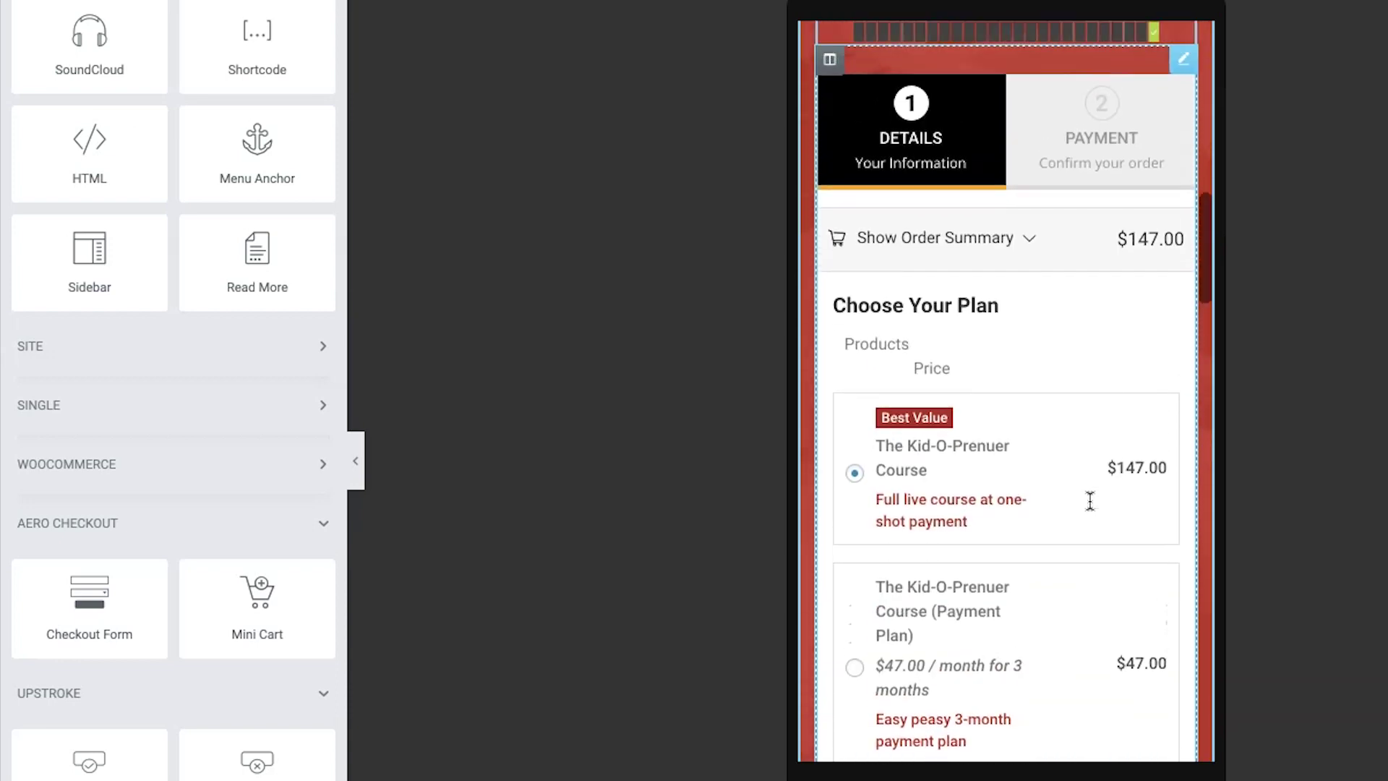
Step: Expand the order summary in the mobile preview and activate its coupon field
left_click(1029, 242)
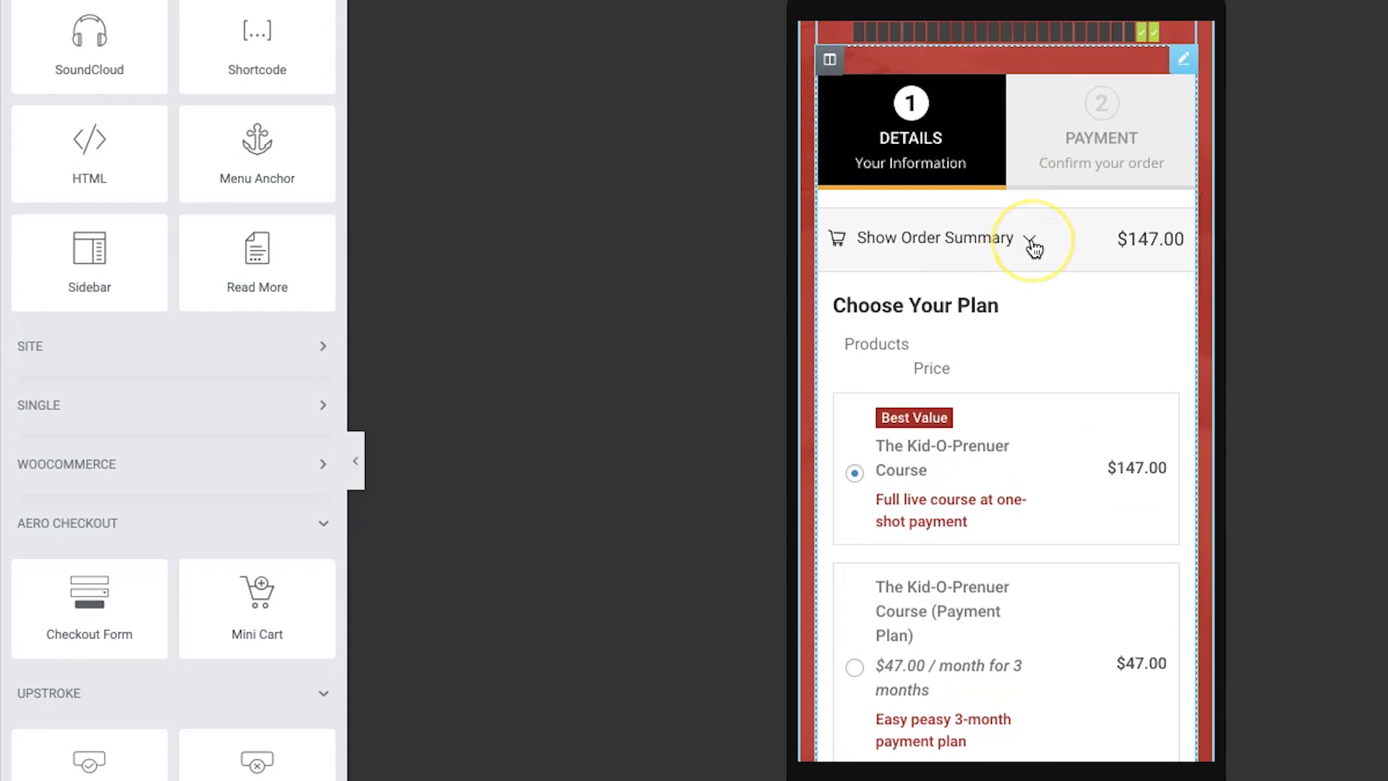
left_click(1031, 242)
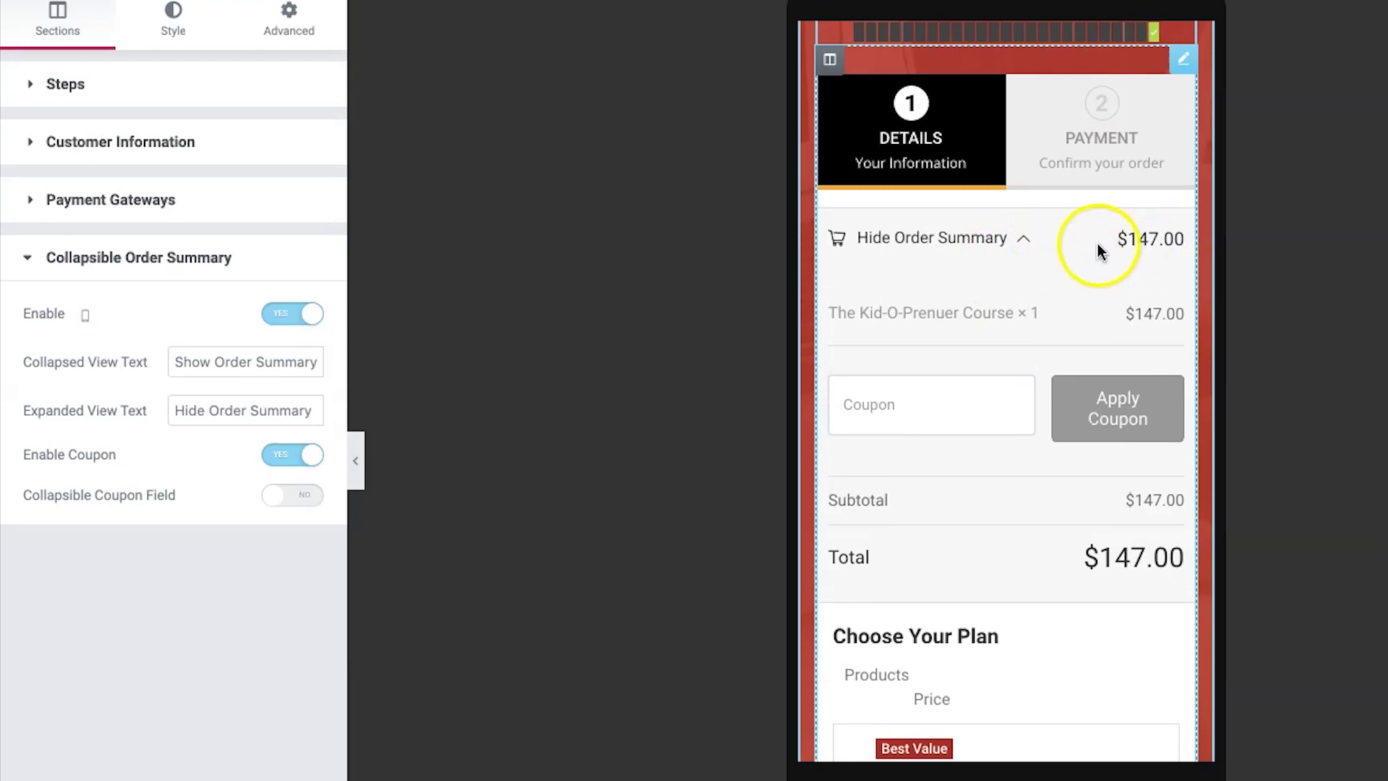
left_click(910, 417)
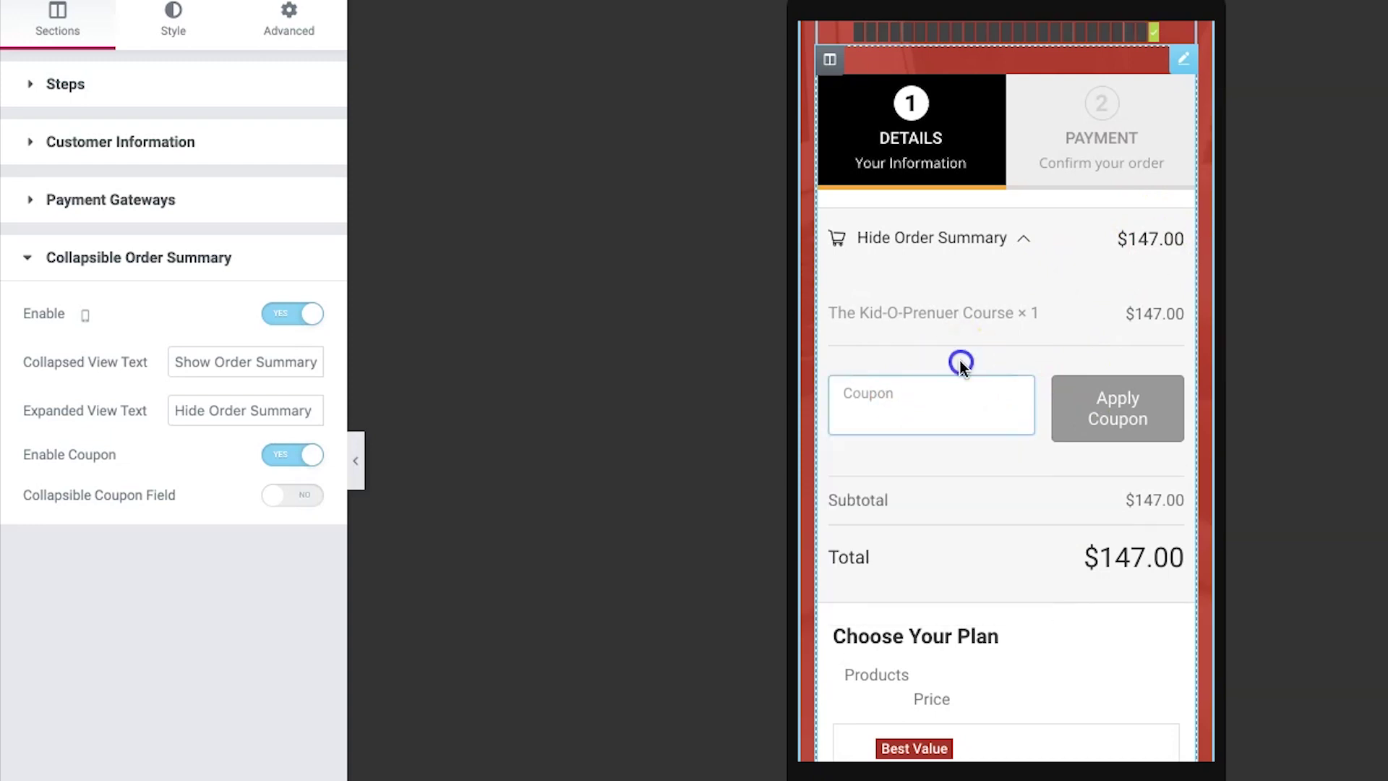
Step: Enable the Collapsible Coupon Field option and reveal the coupon entry inside the expanded mobile order summary
left_click(293, 496)
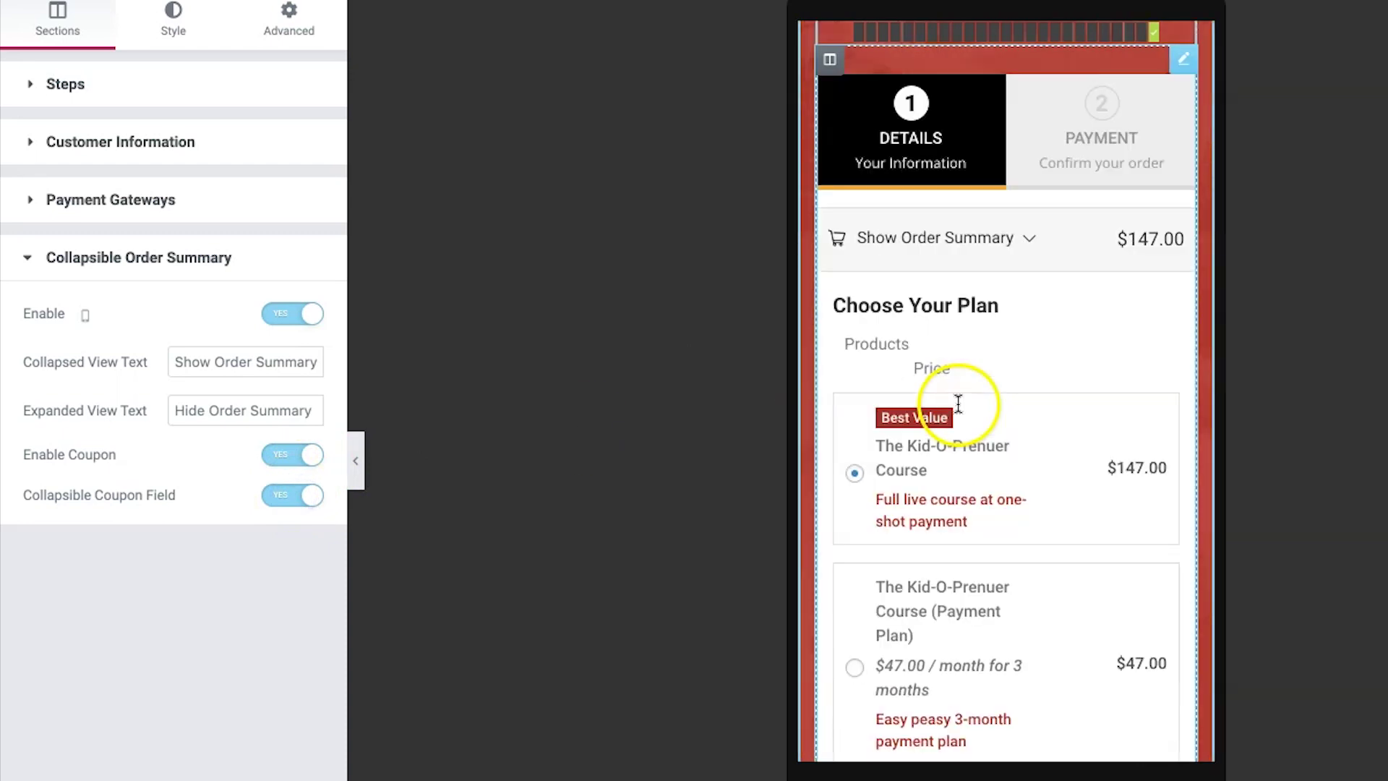
left_click(1013, 256)
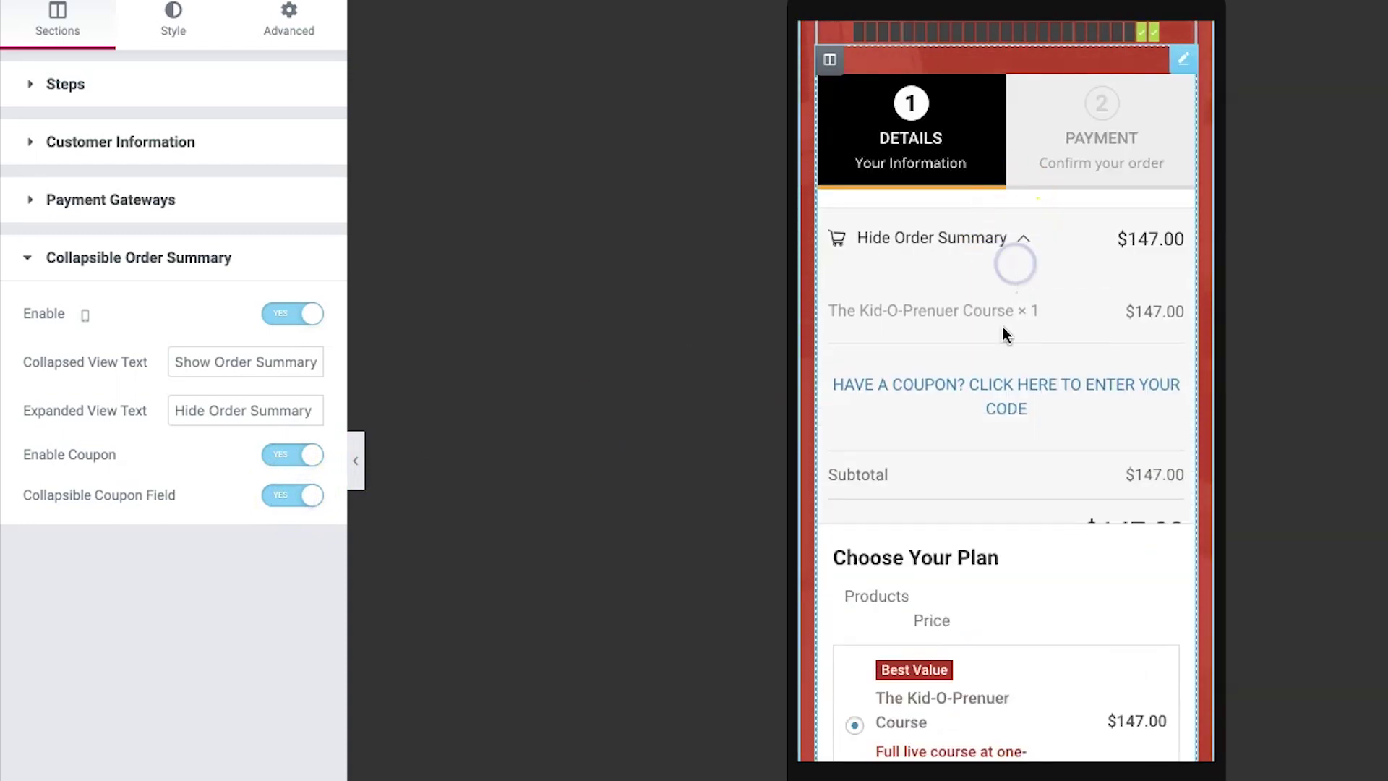
left_click(979, 397)
left_click(979, 473)
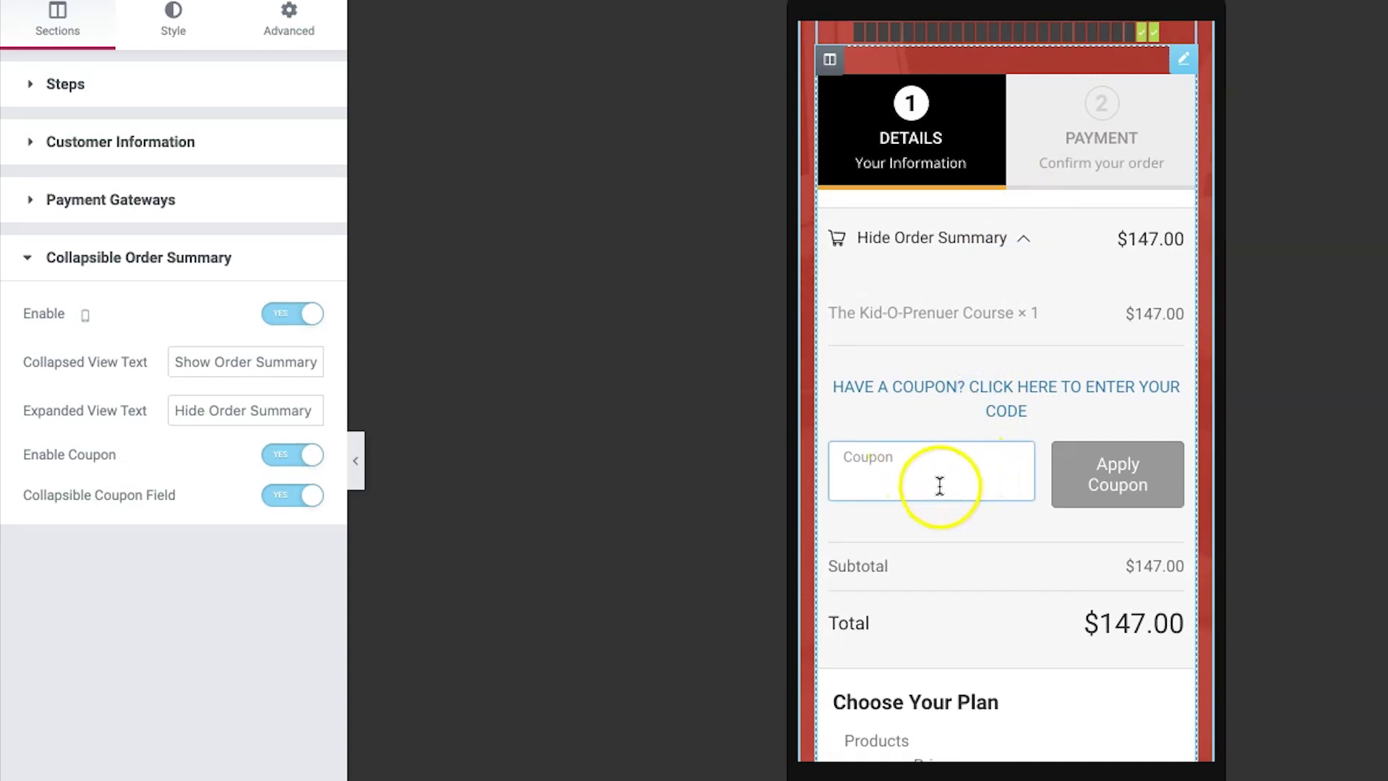
Step: Examine the rest of the mobile layout from the order summary down to the What Your Kid Will Learn section
scroll(938, 484, "down", 1)
scroll(980, 398, "down", 10)
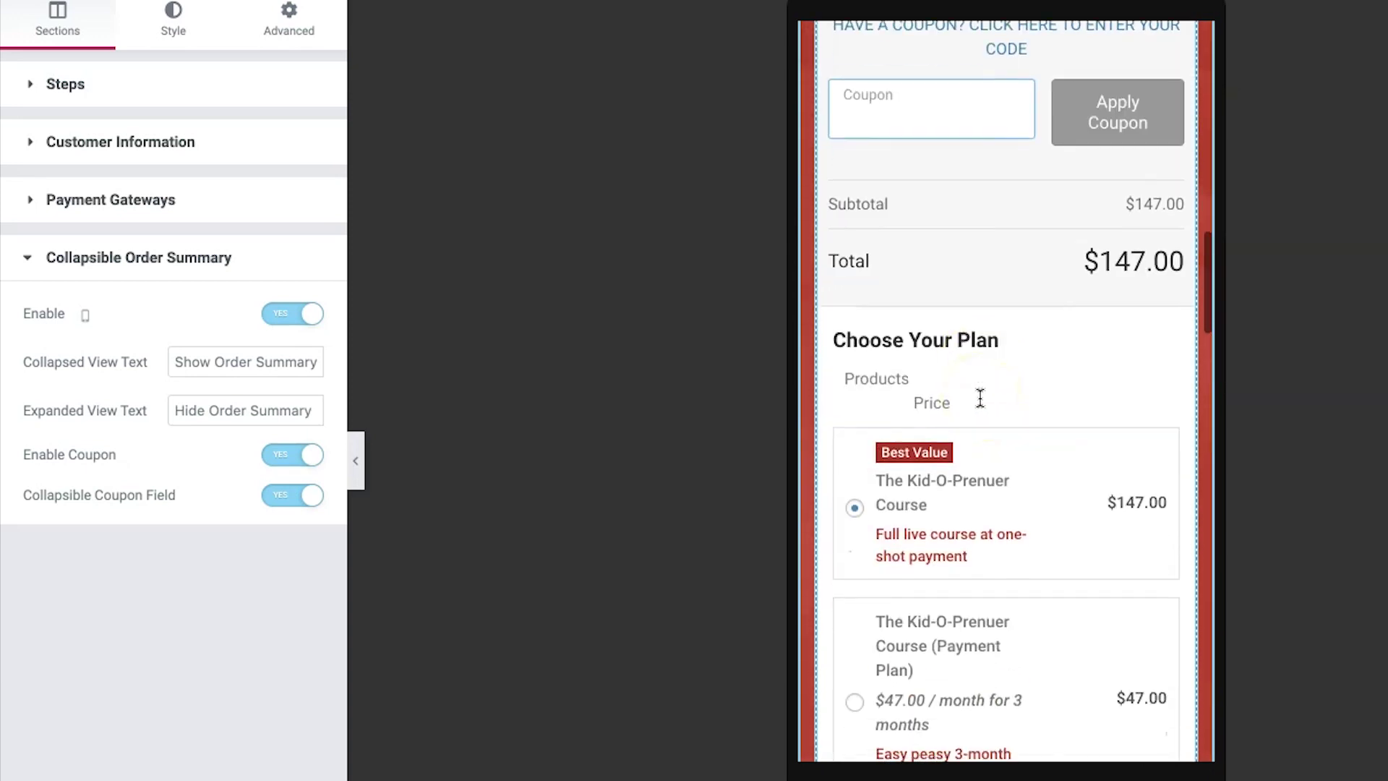
scroll(980, 398, "down", 5)
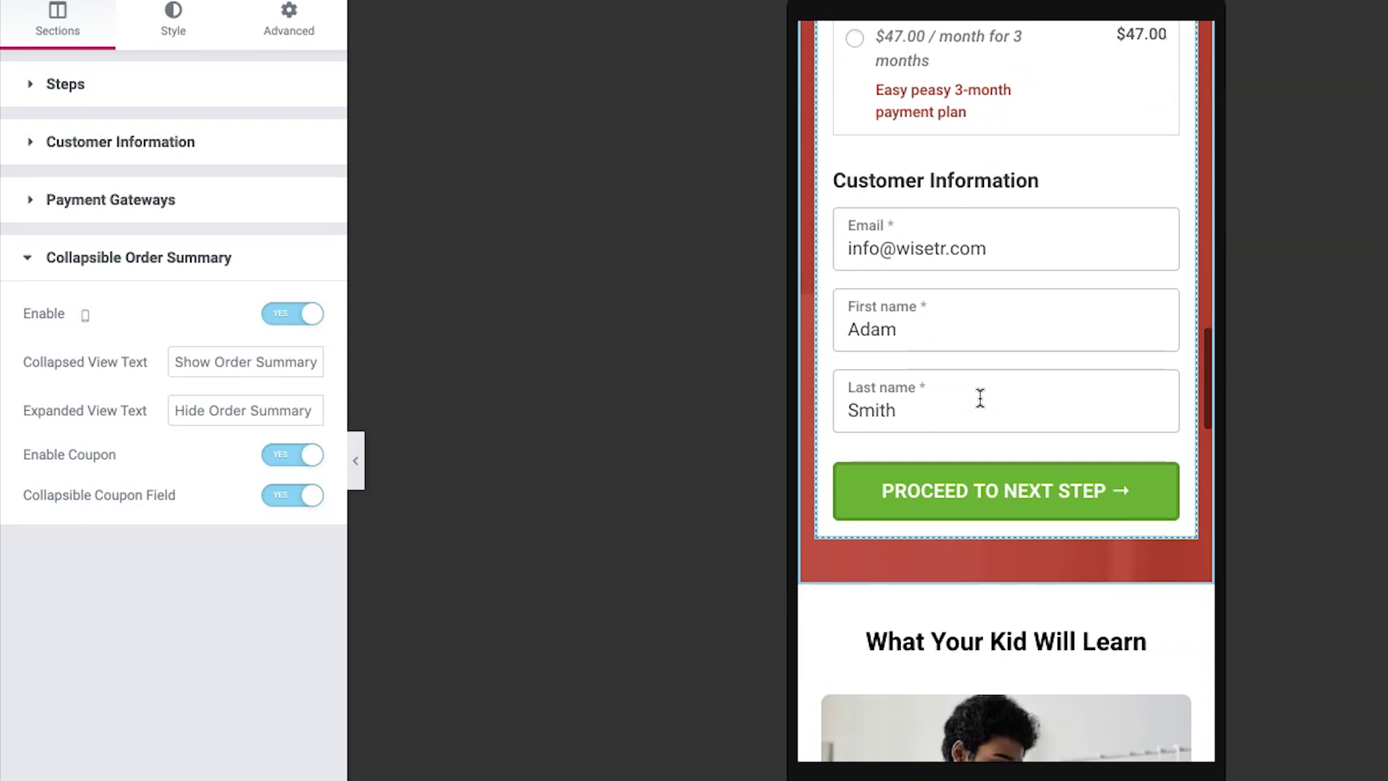
scroll(979, 396, "down", 4)
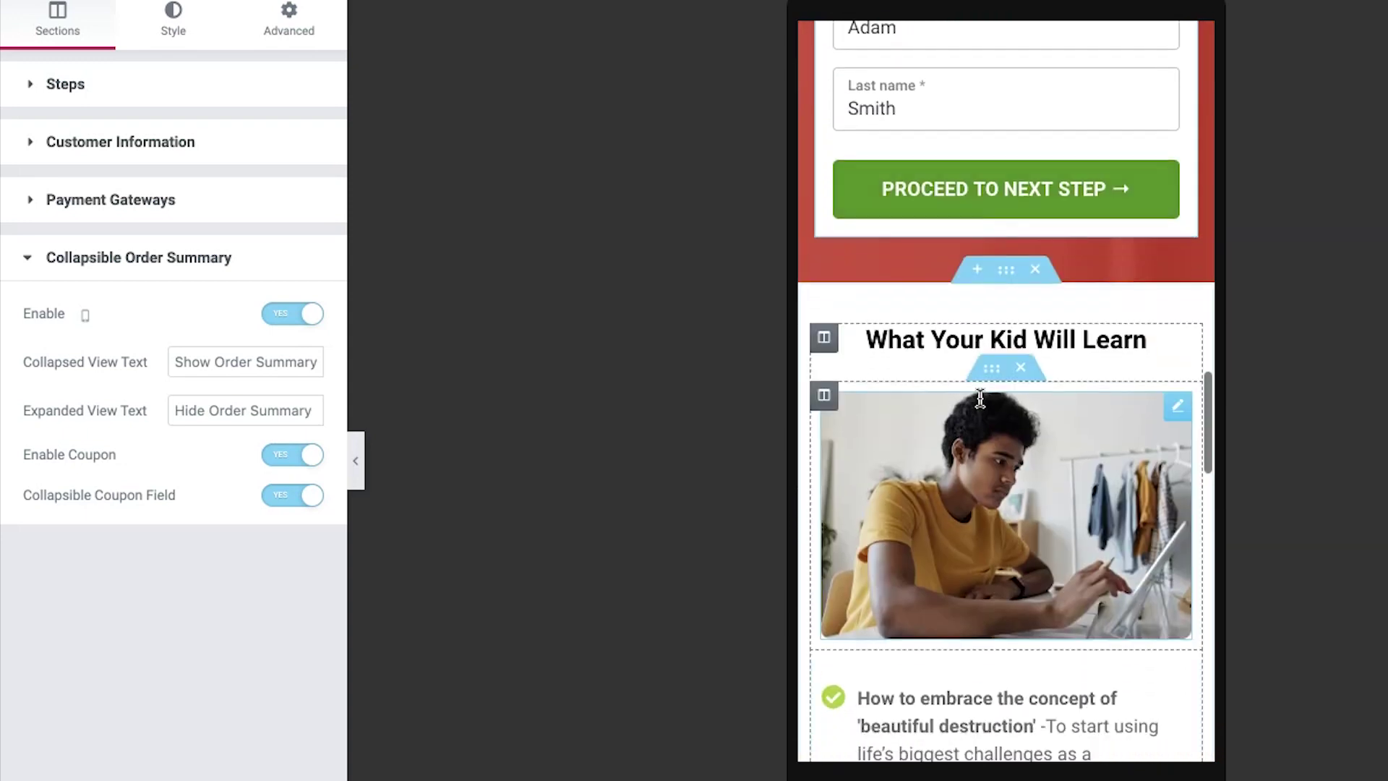
scroll(979, 396, "up", 4)
scroll(980, 397, "up", 5)
scroll(980, 397, "down", 4)
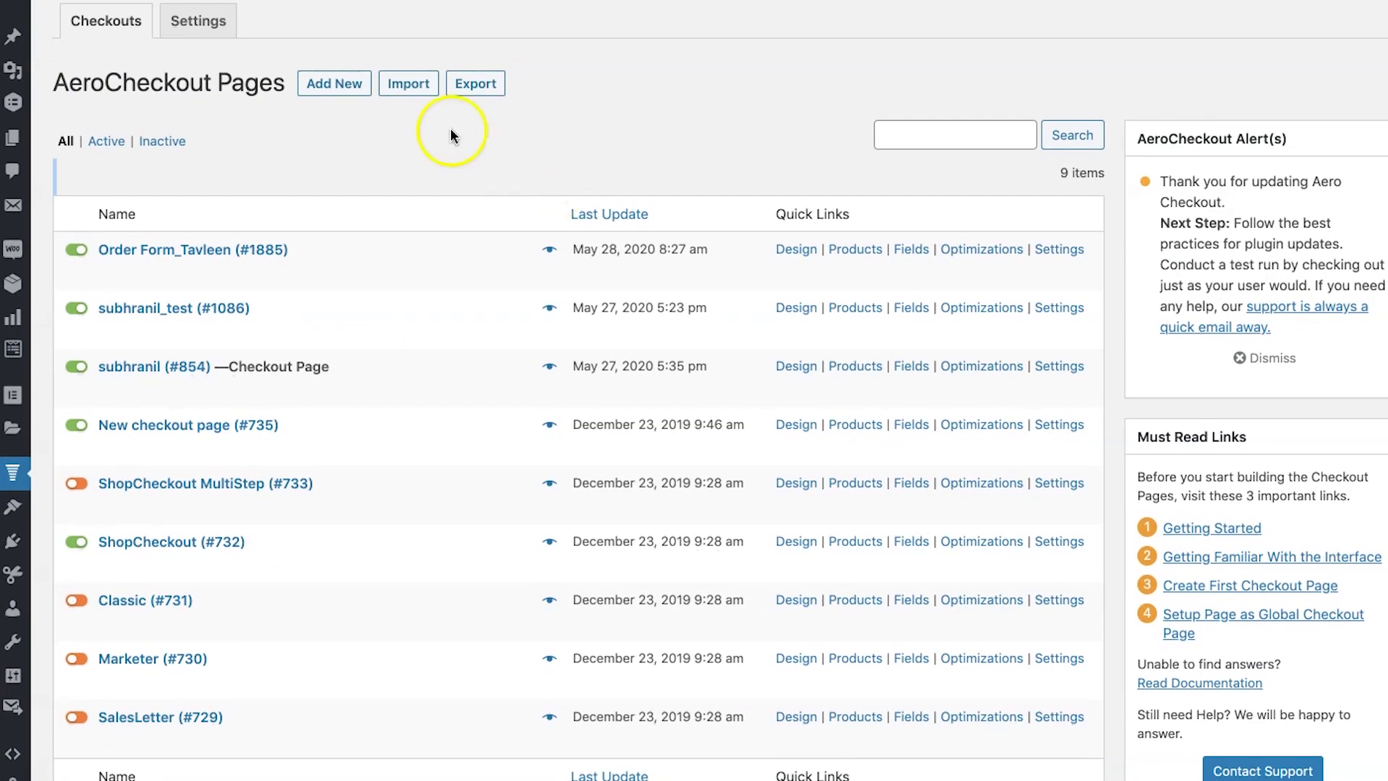
Step: Create a new AeroCheckout page with a title beginning "Order Form - O" and no description
left_click(344, 96)
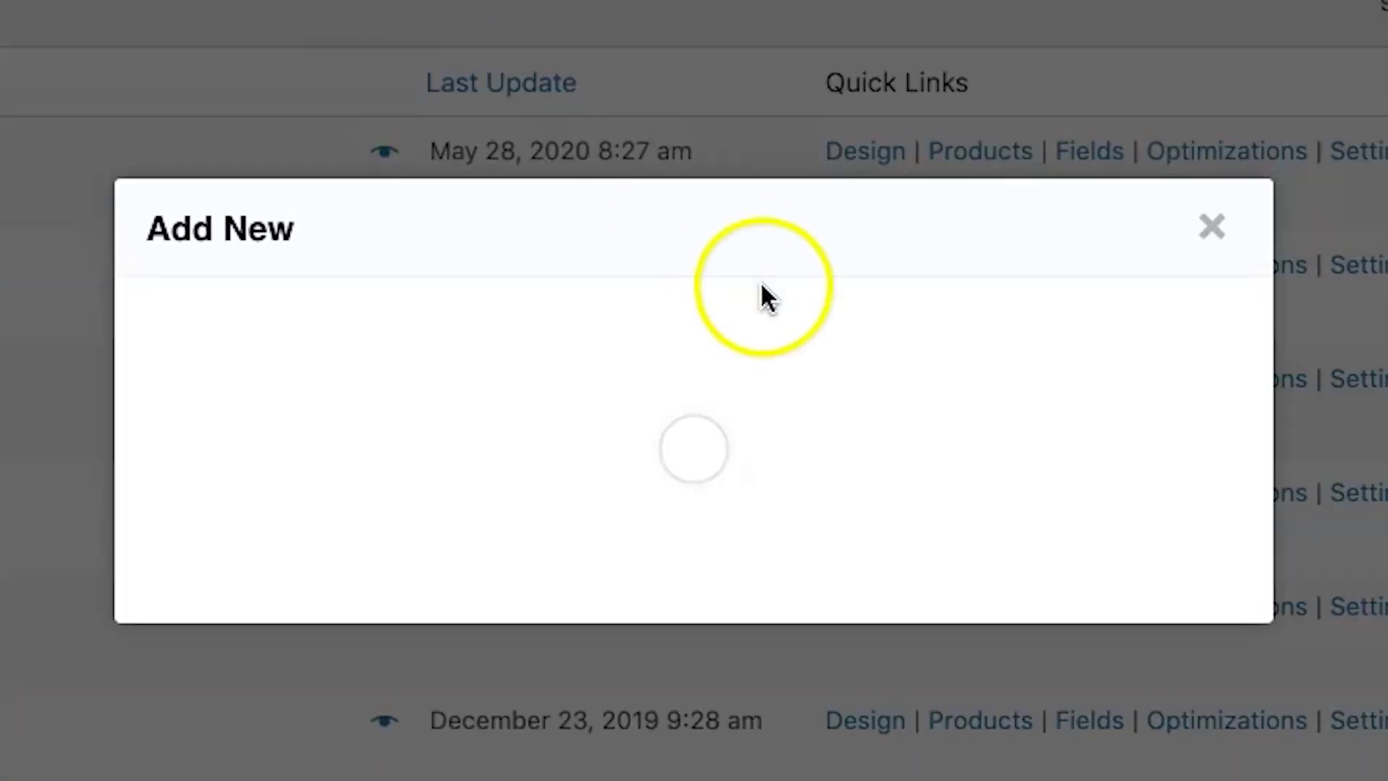
left_click(469, 270)
type("Order Form - O")
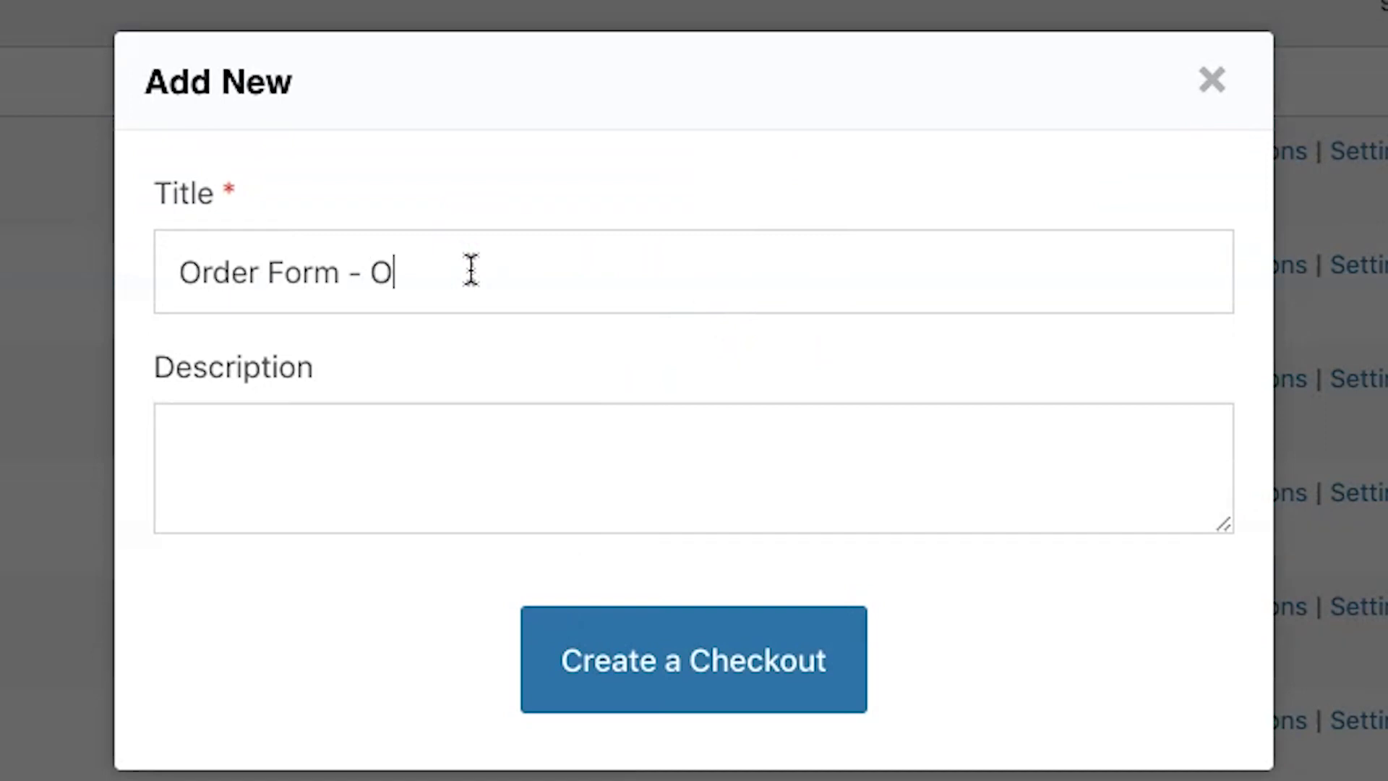
left_click(682, 666)
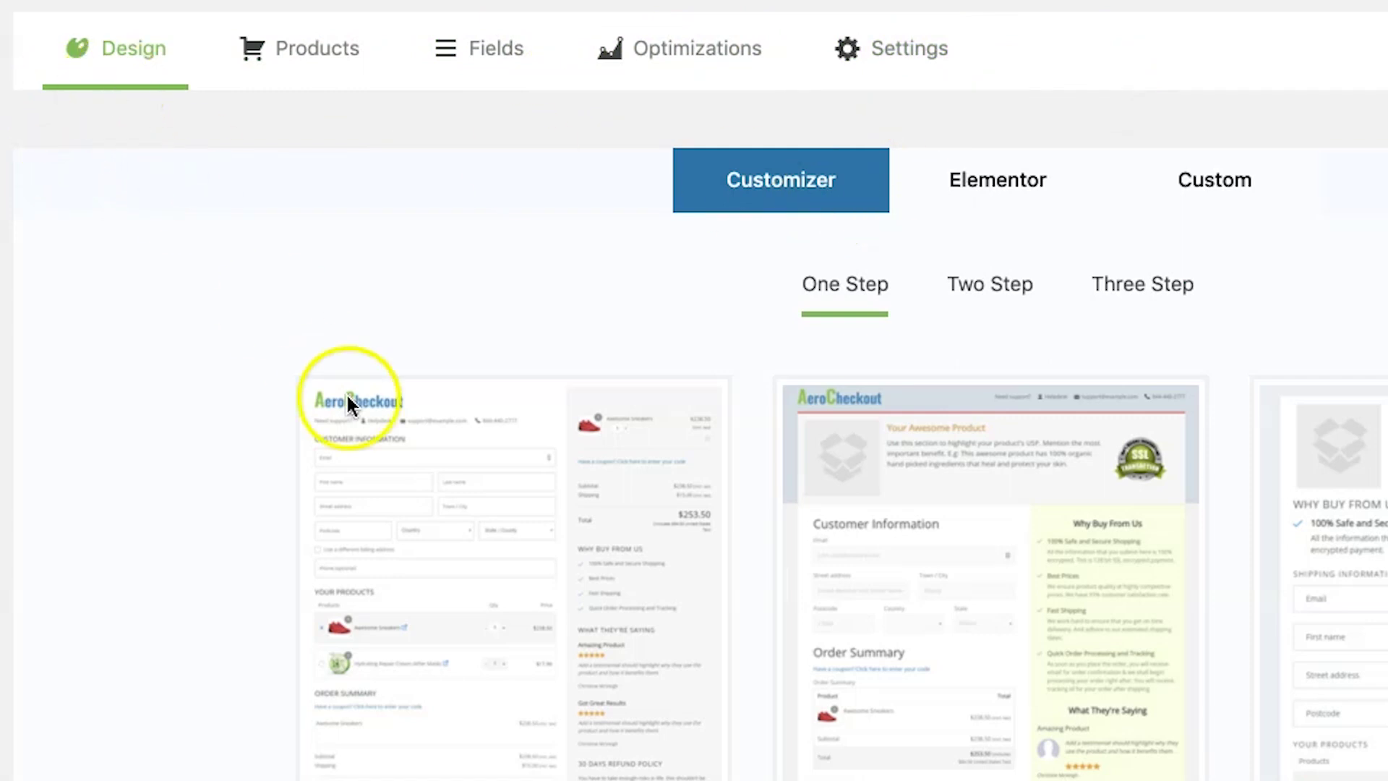
Step: Look over the one-step Customizer templates and switch the checkout's design templates to Elementor
scroll(350, 411, "down", 5)
scroll(883, 597, "up", 5)
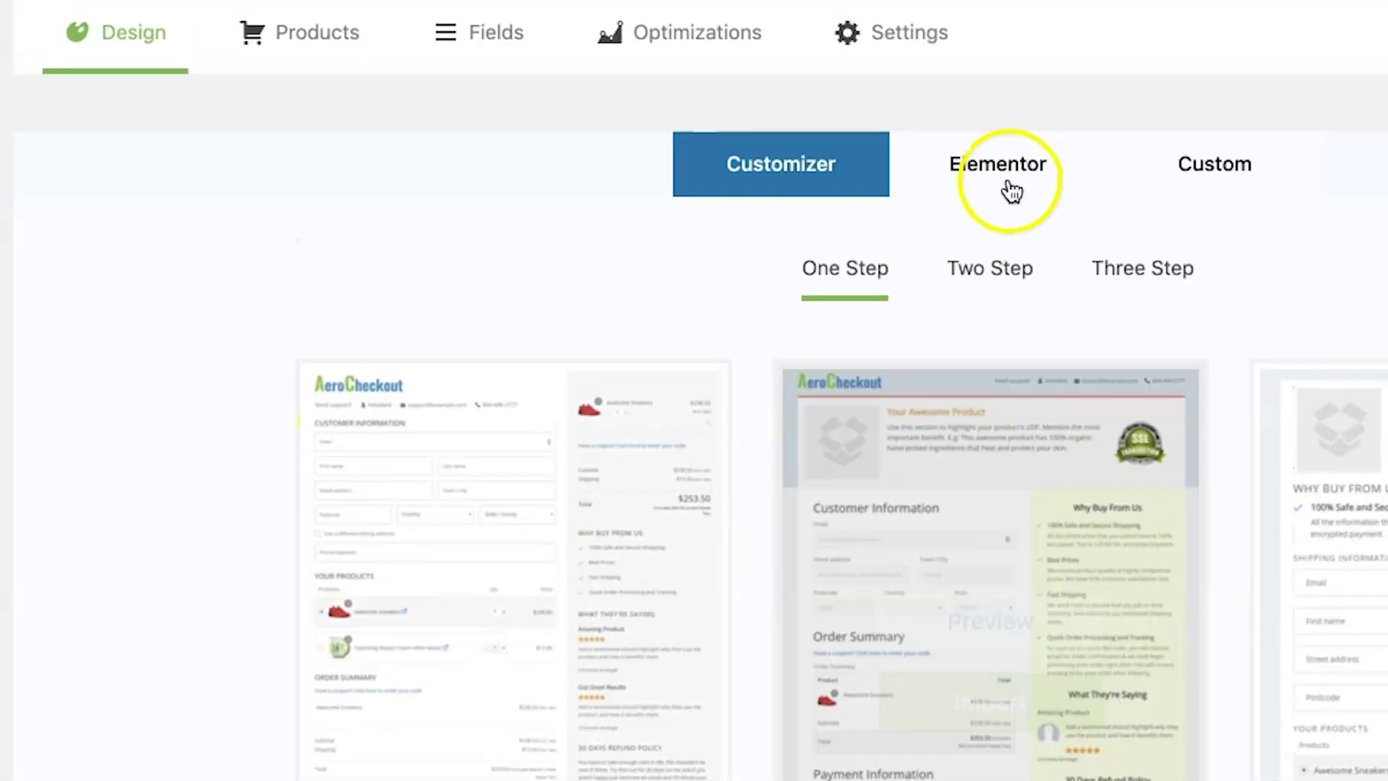
left_click(1003, 176)
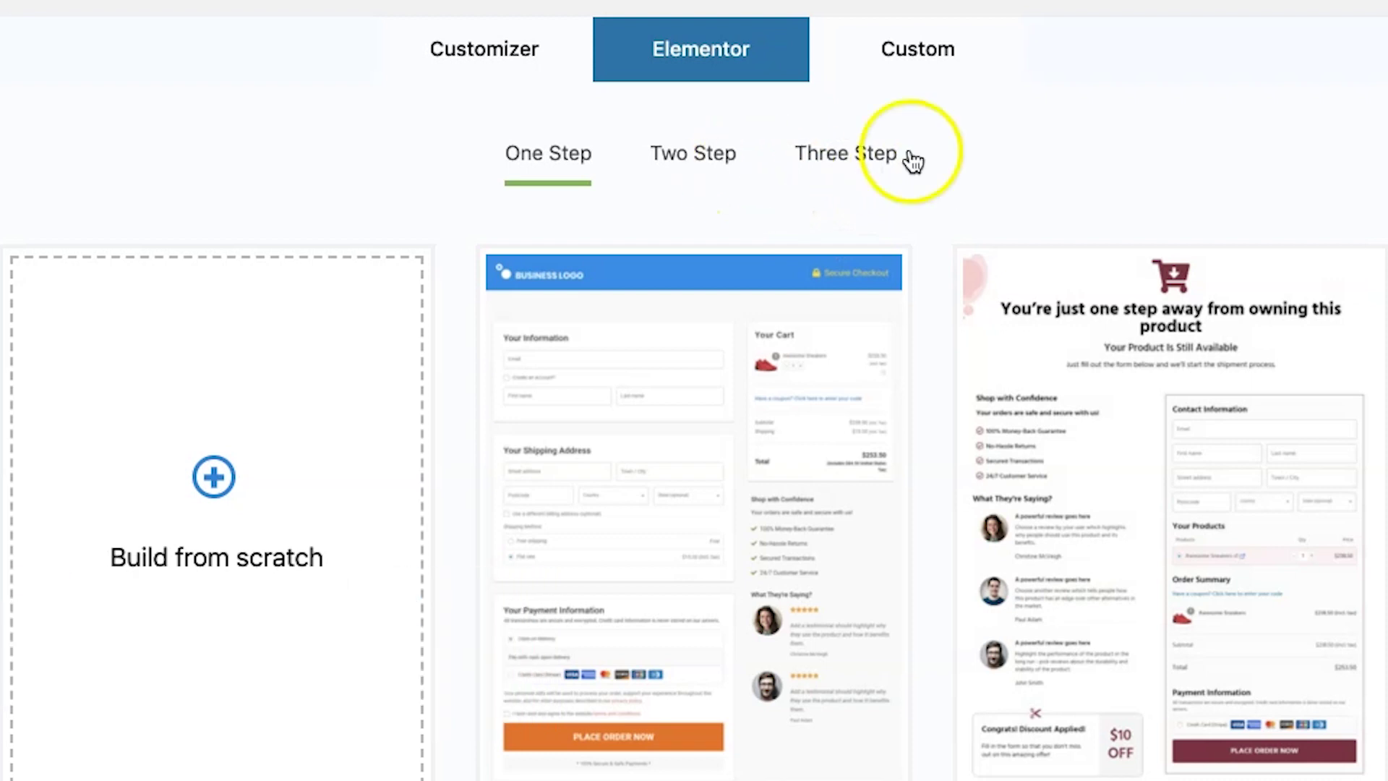
Step: Examine the one-step Elementor checkout templates, including Razor and Closer
scroll(1214, 166, "down", 3)
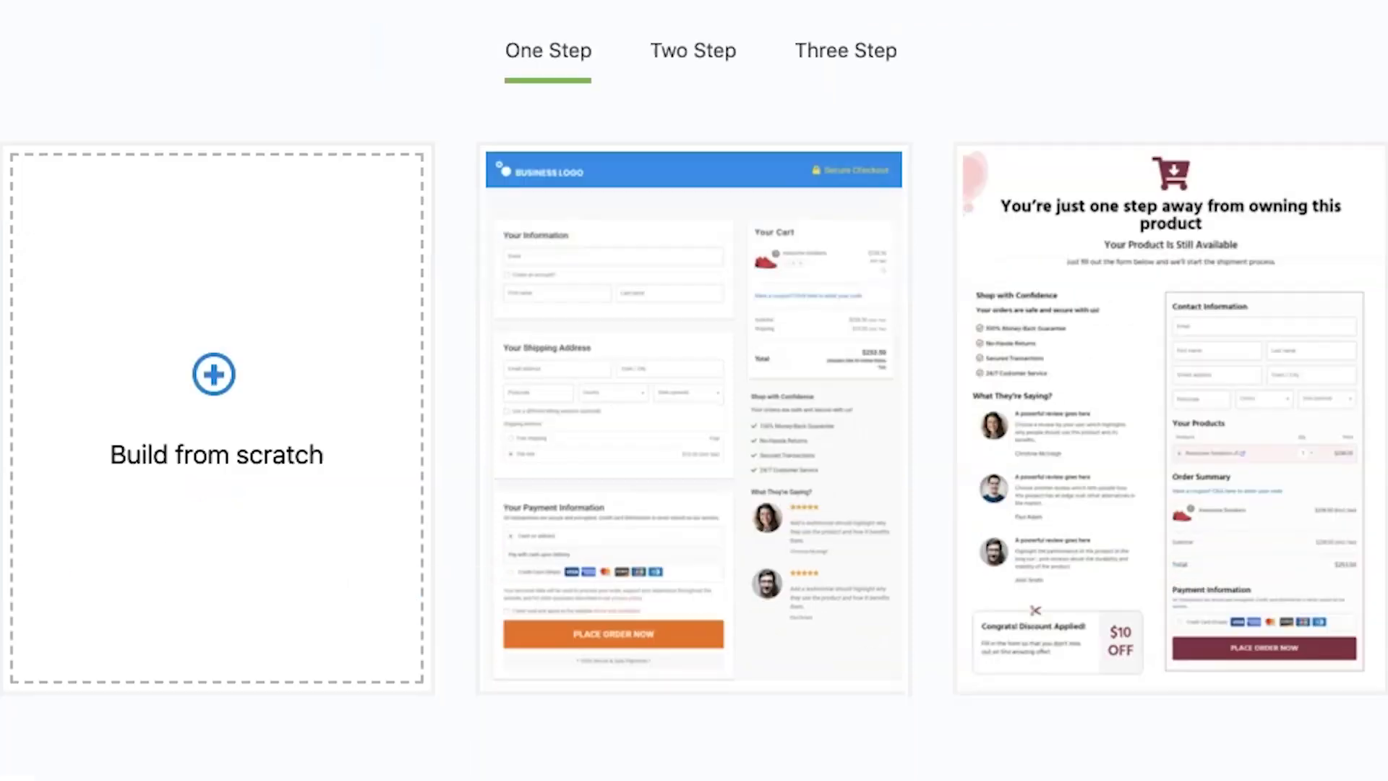
scroll(694, 390, "down", 6)
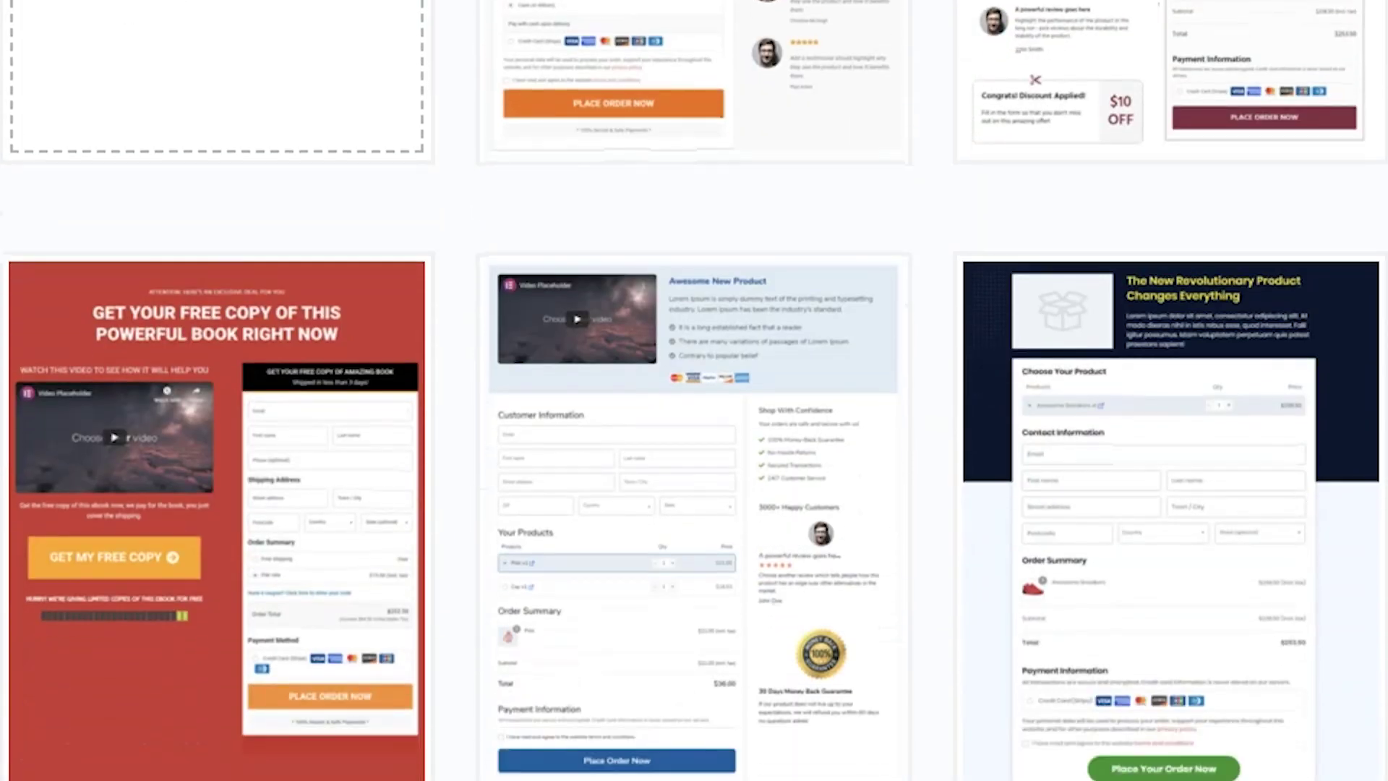
scroll(694, 390, "up", 5)
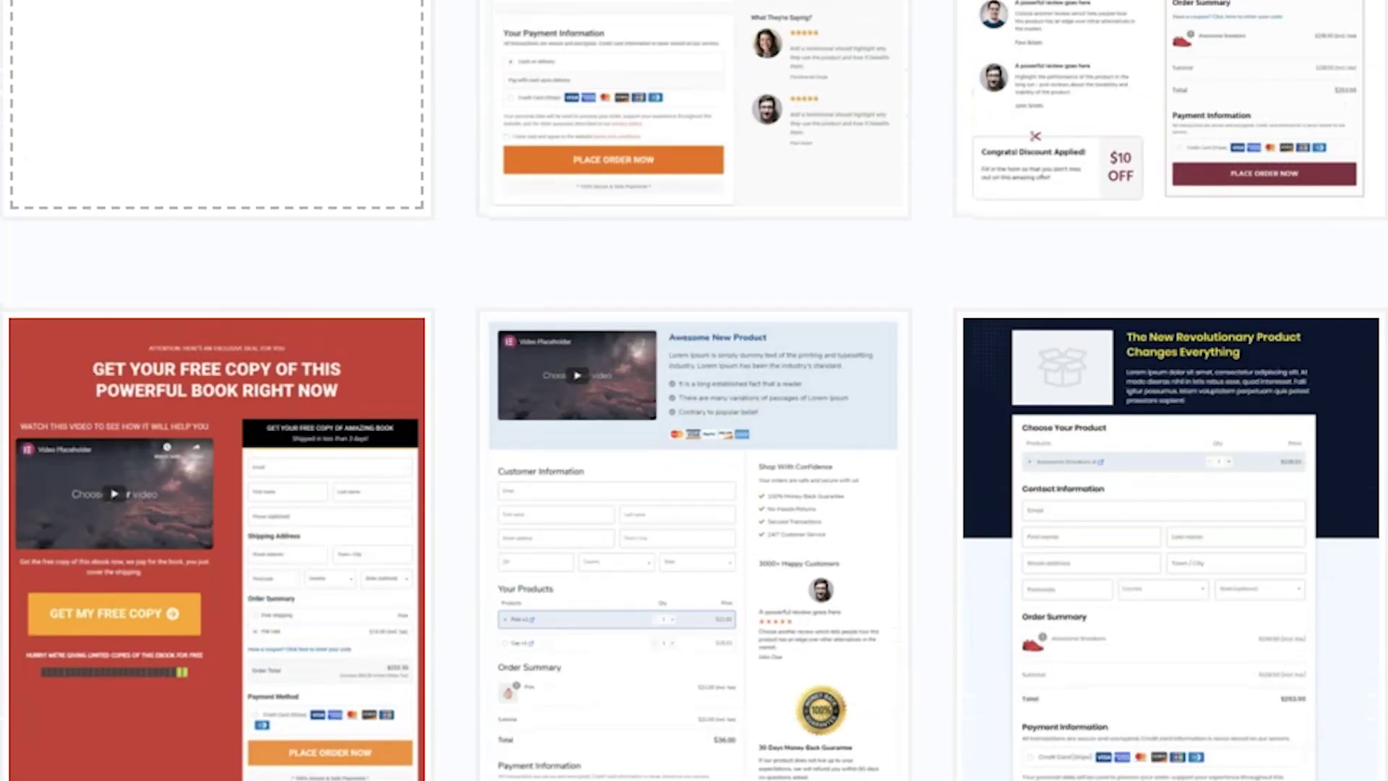
scroll(694, 390, "up", 3)
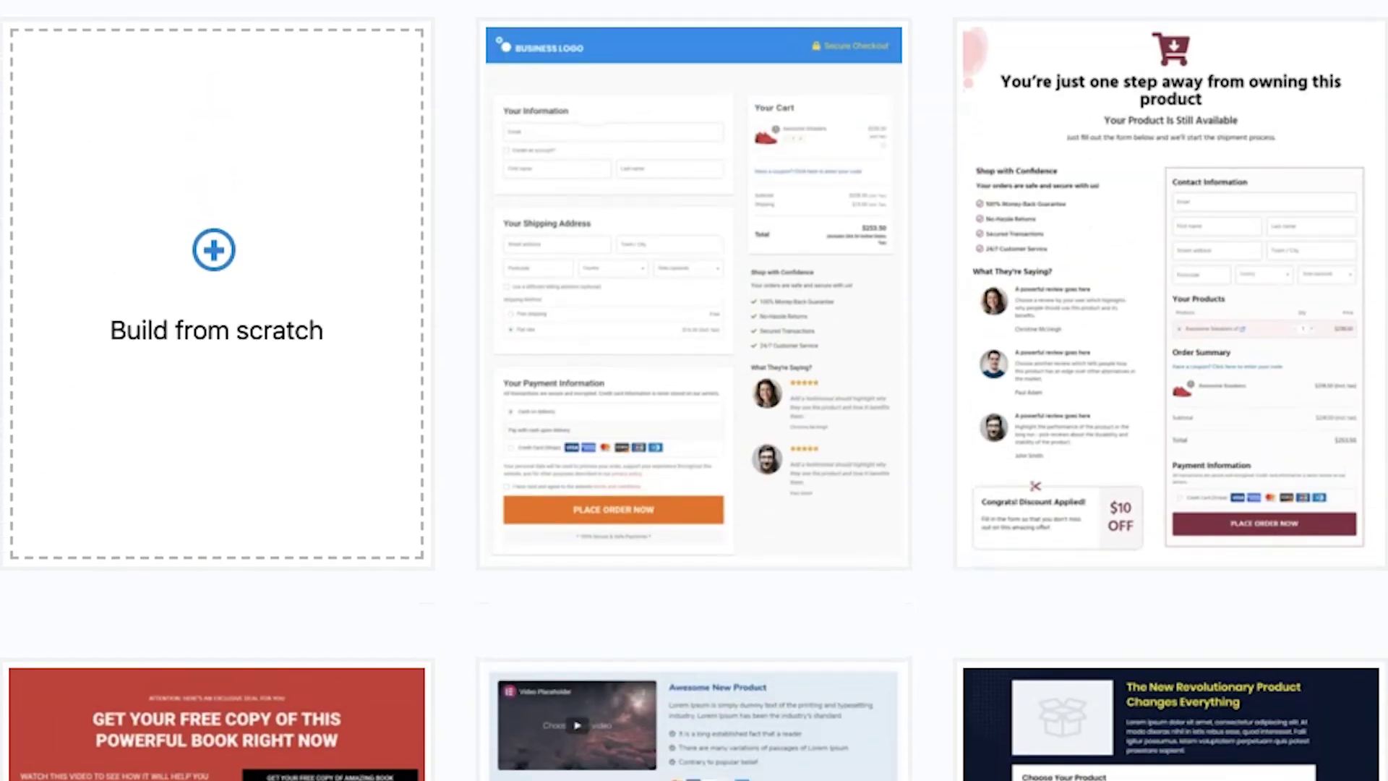
scroll(693, 390, "down", 4)
scroll(693, 390, "up", 5)
mouse_move(668, 314)
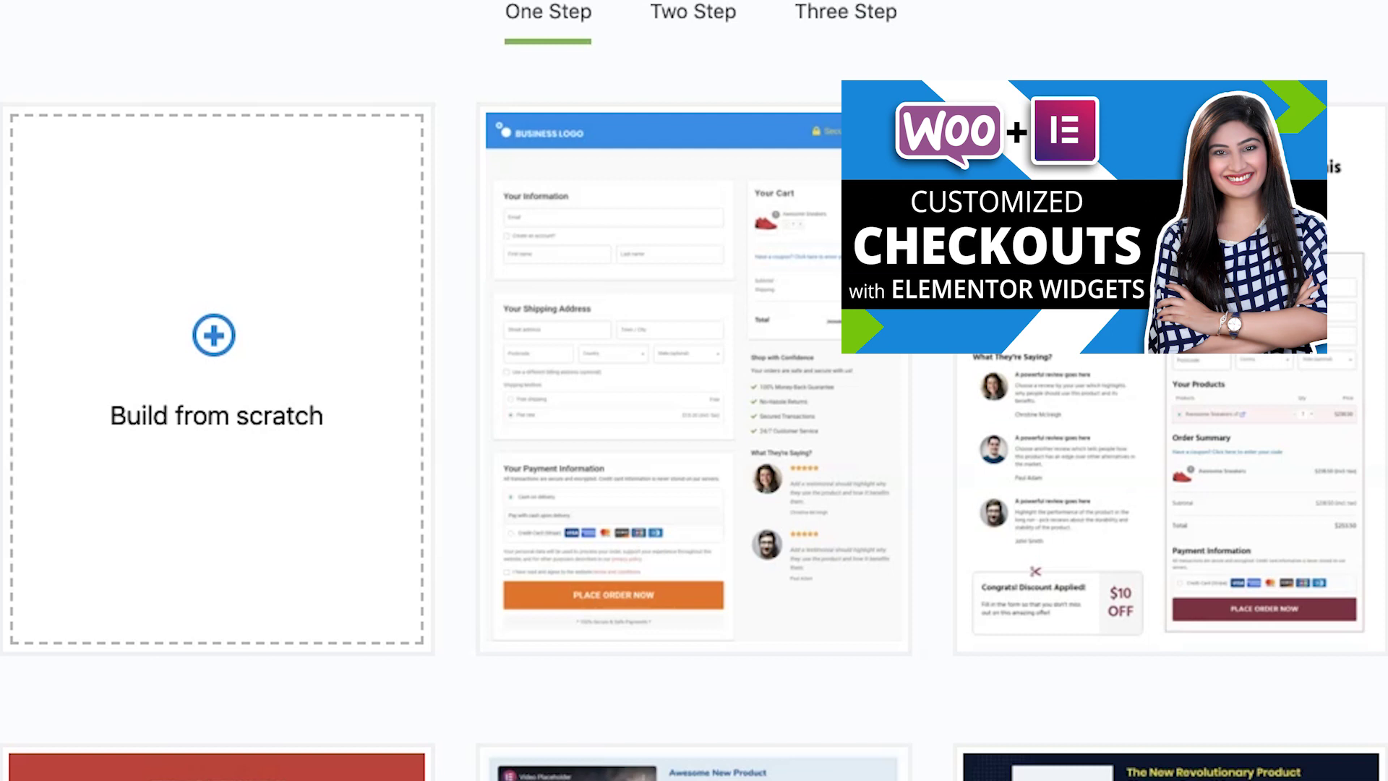
scroll(1373, 259, "down", 2)
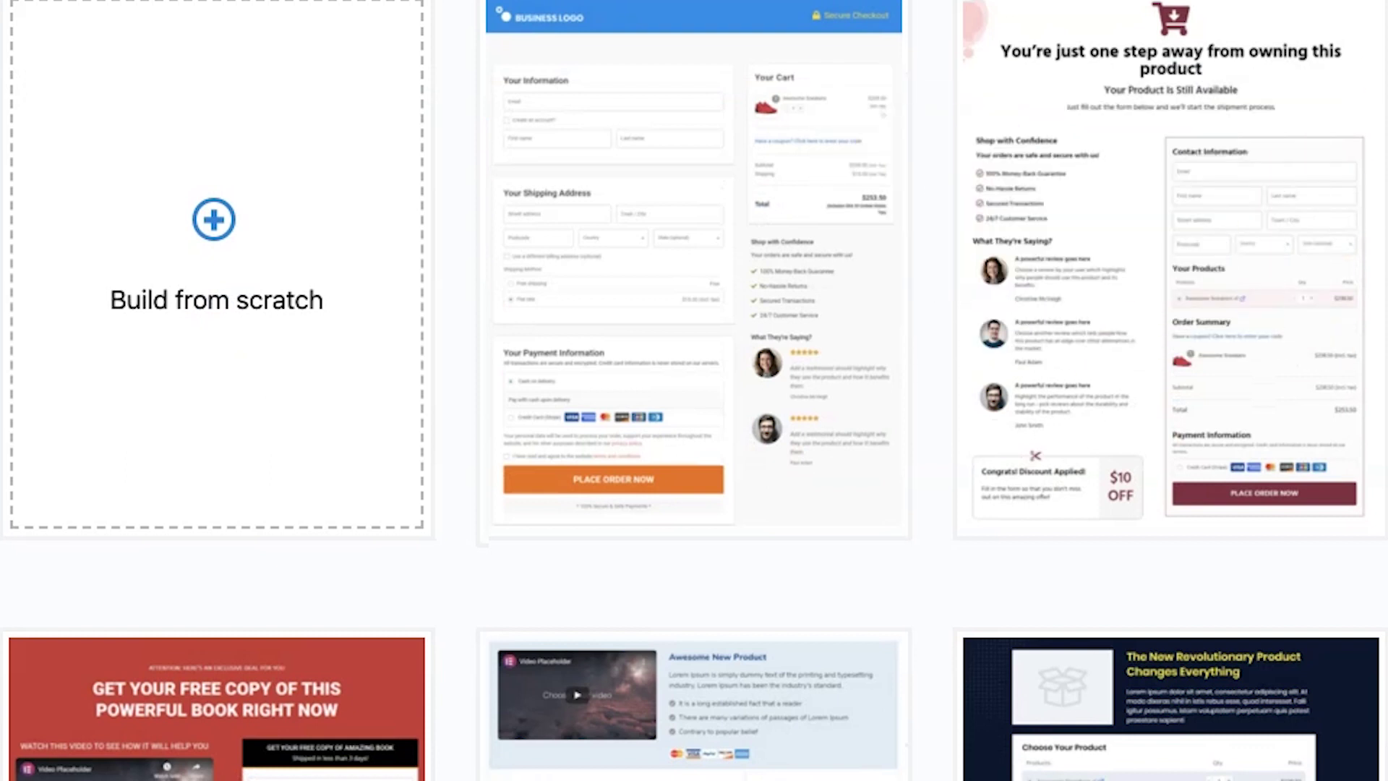
scroll(1320, 725, "down", 7)
mouse_move(1320, 725)
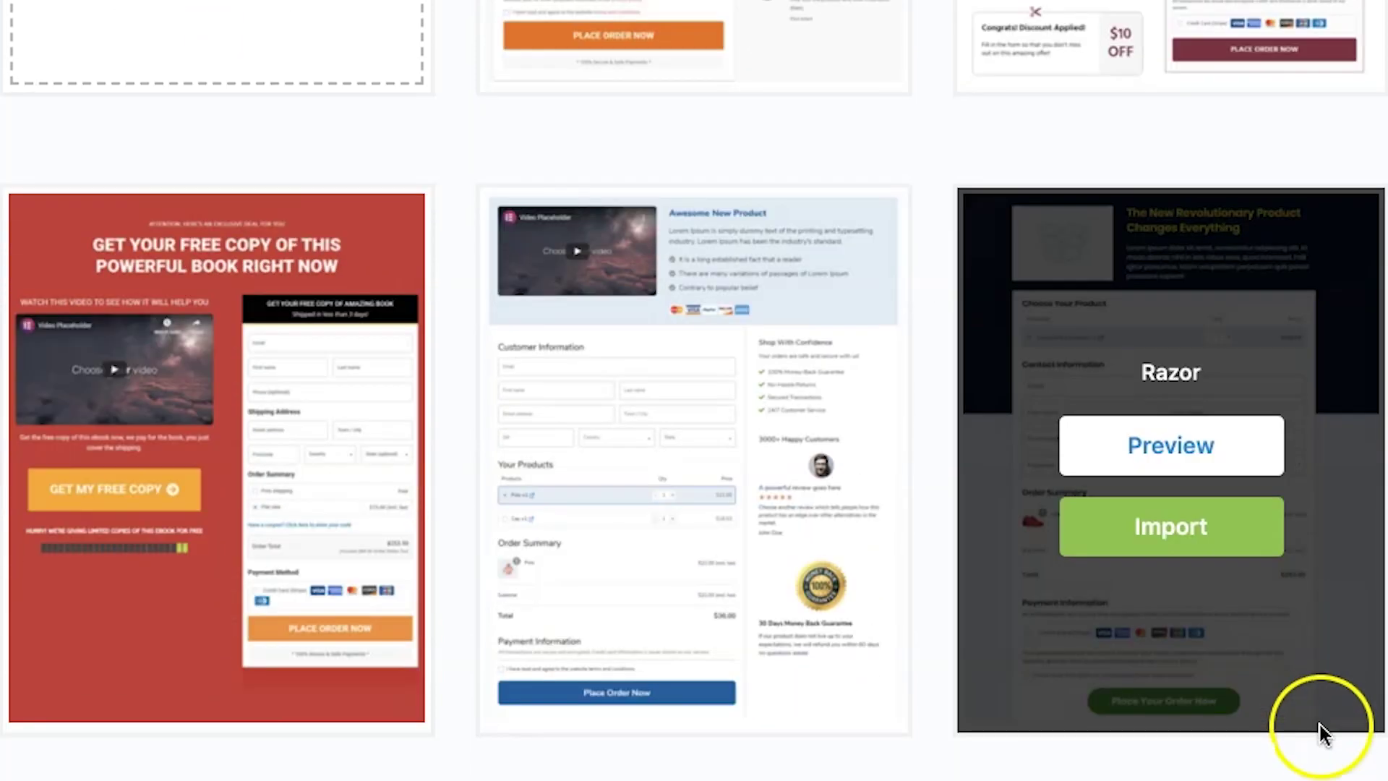
mouse_move(188, 394)
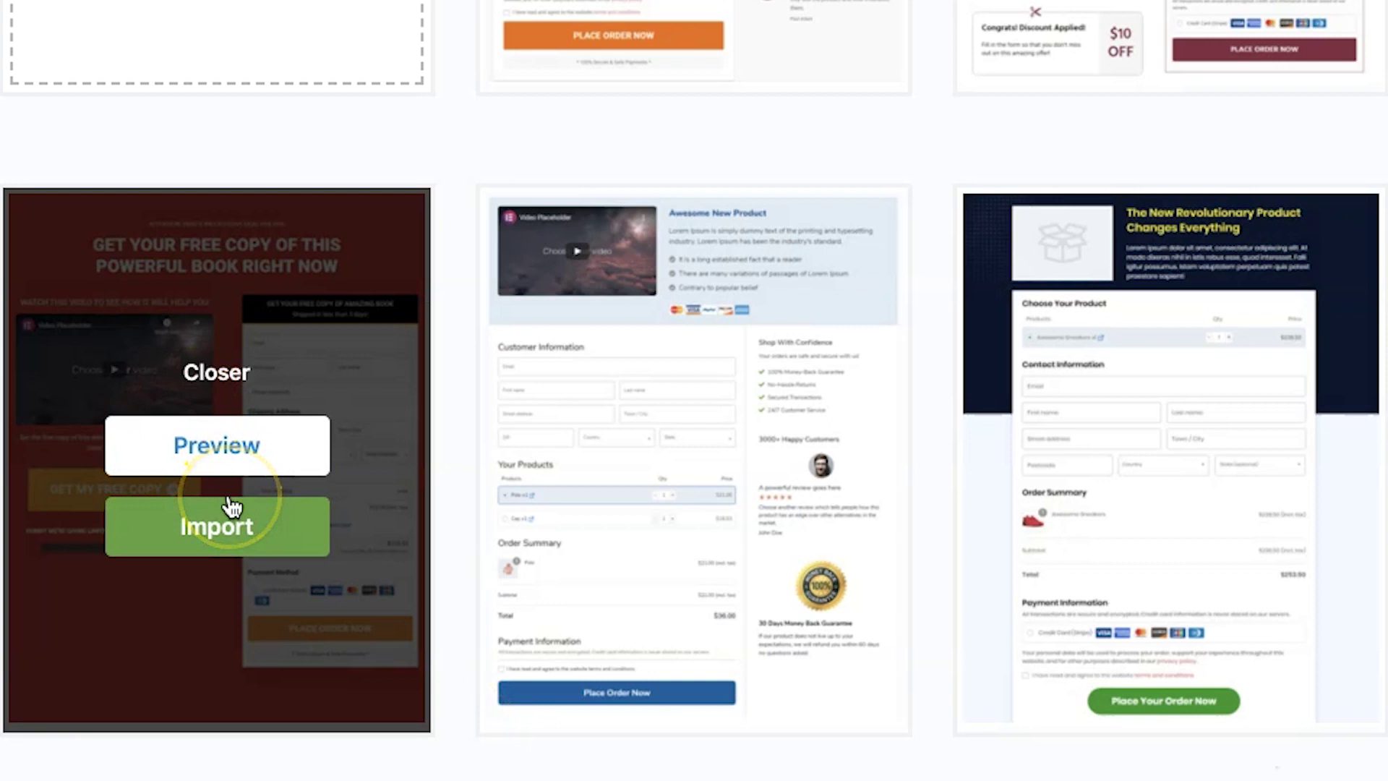
scroll(604, 750, "down", 1)
mouse_move(694, 480)
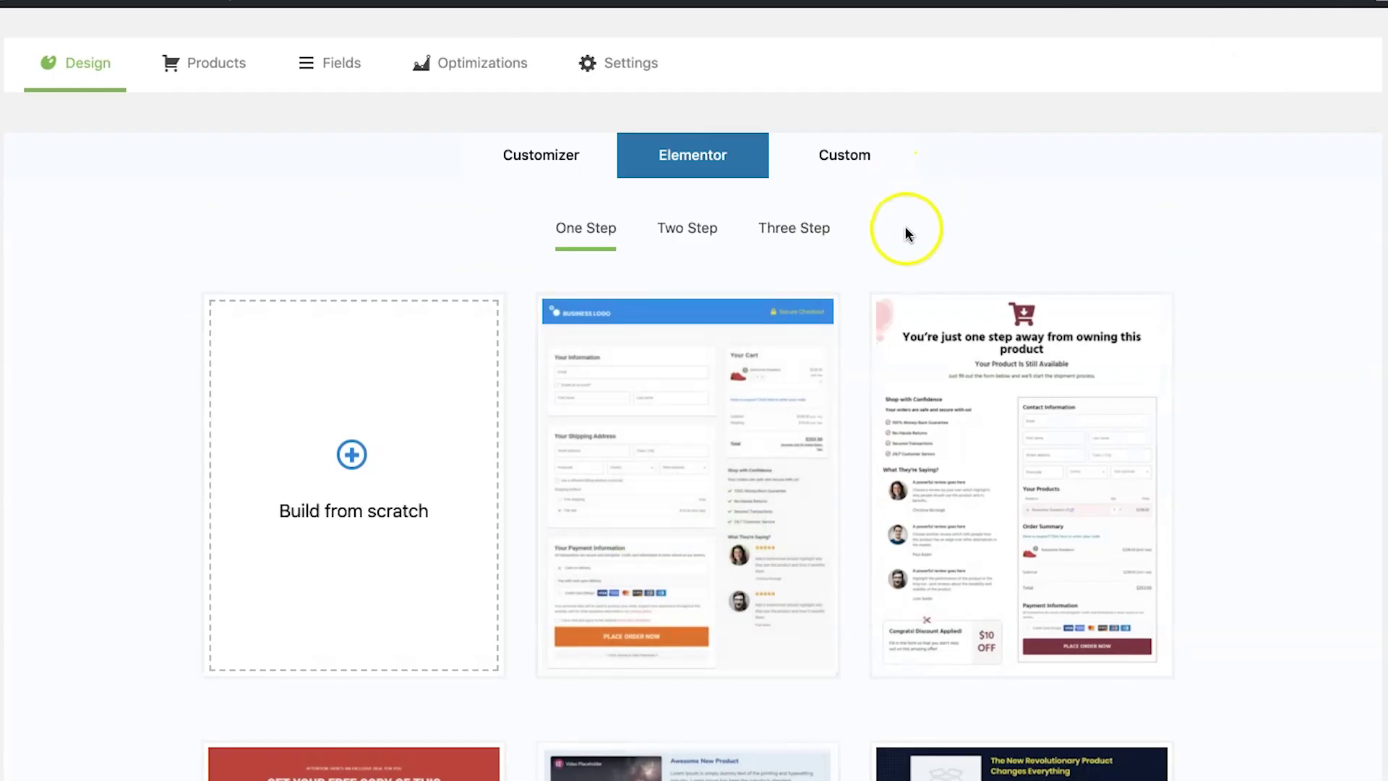
Step: Import the two-step Closer template for Elementor and open the imported checkout page for editing
scroll(900, 223, "down", 3)
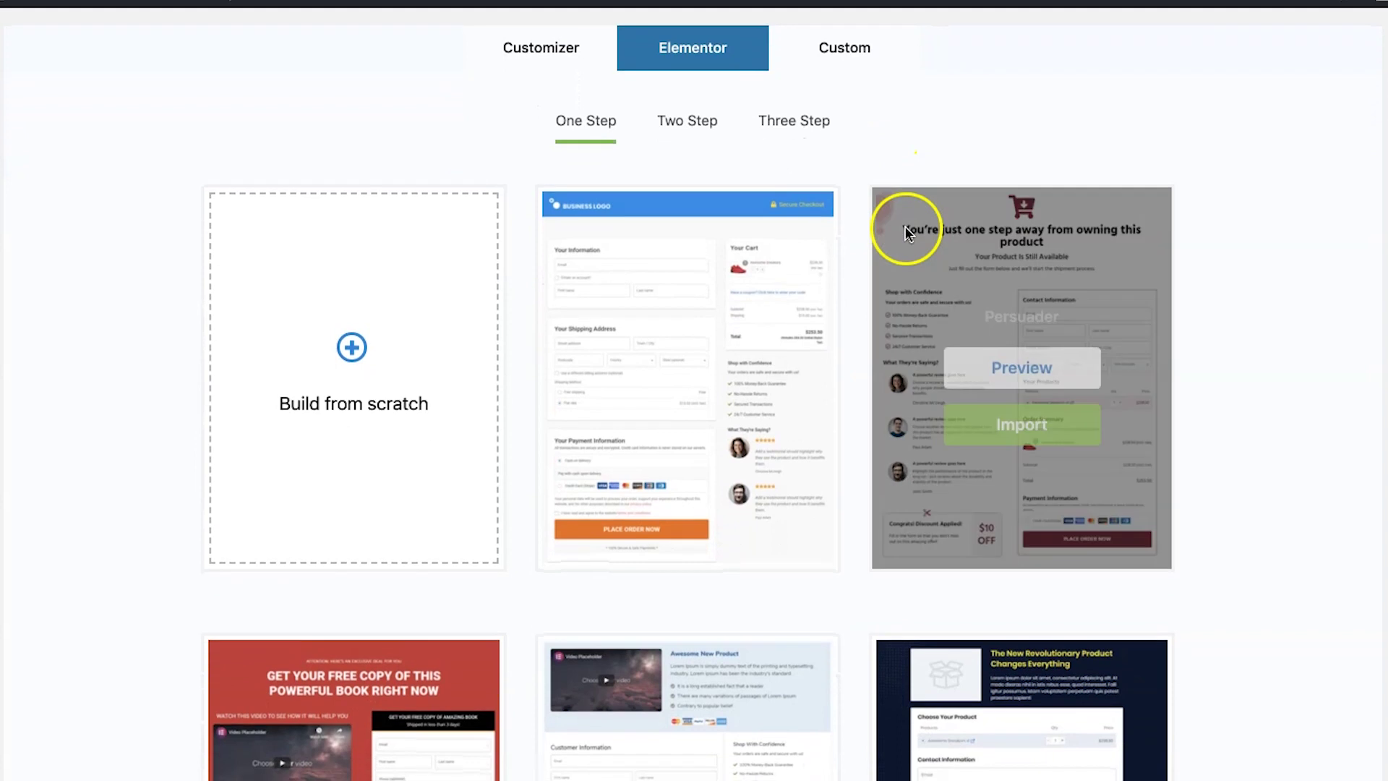
left_click(683, 125)
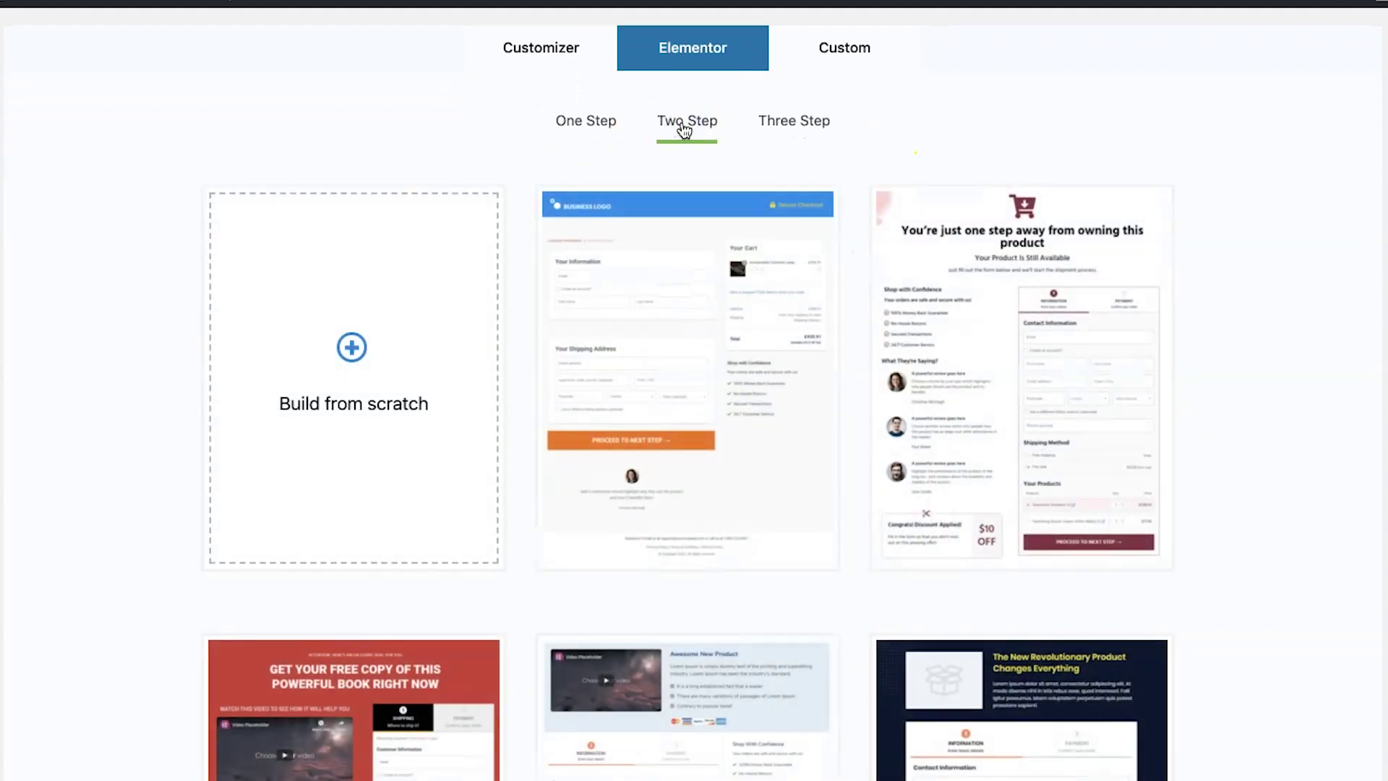
scroll(785, 185, "down", 5)
scroll(783, 180, "down", 2)
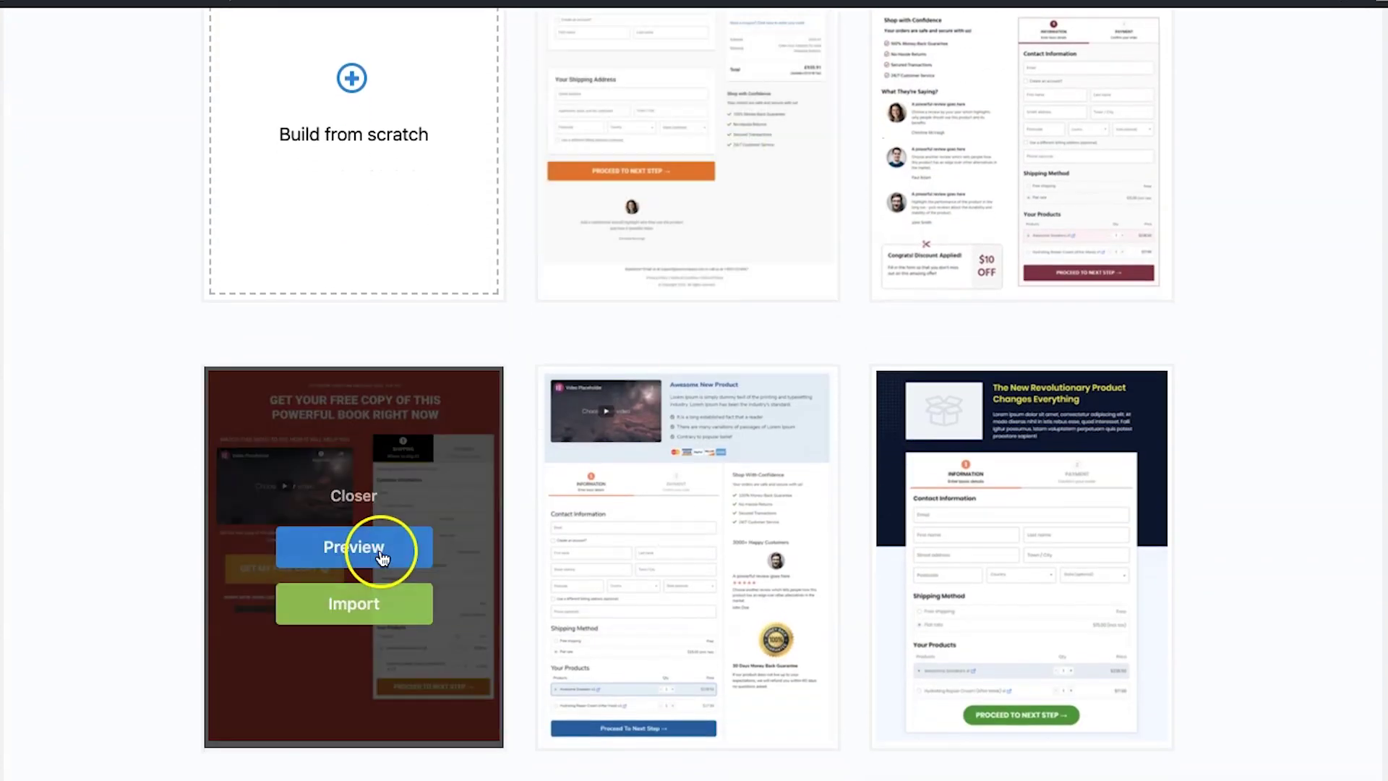
left_click(364, 602)
left_click(561, 558)
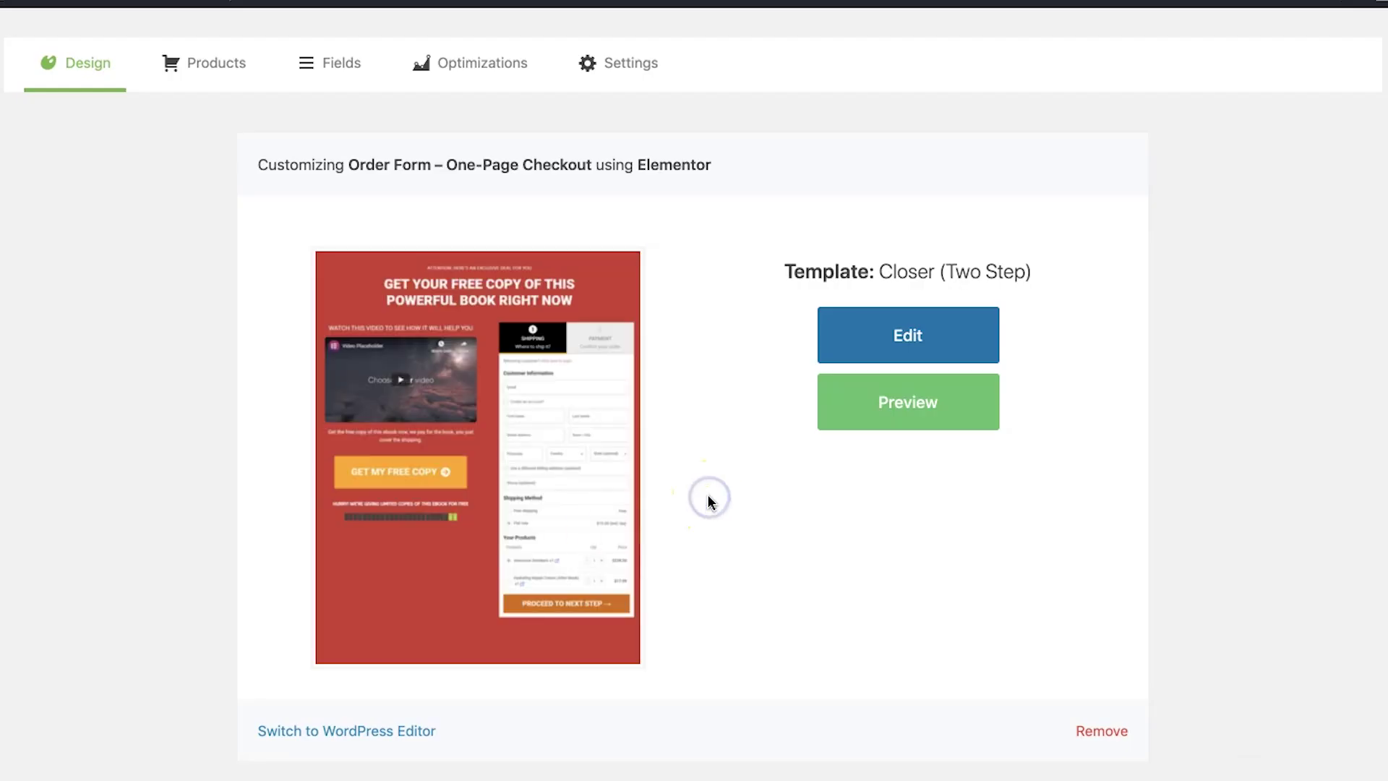
left_click(902, 351)
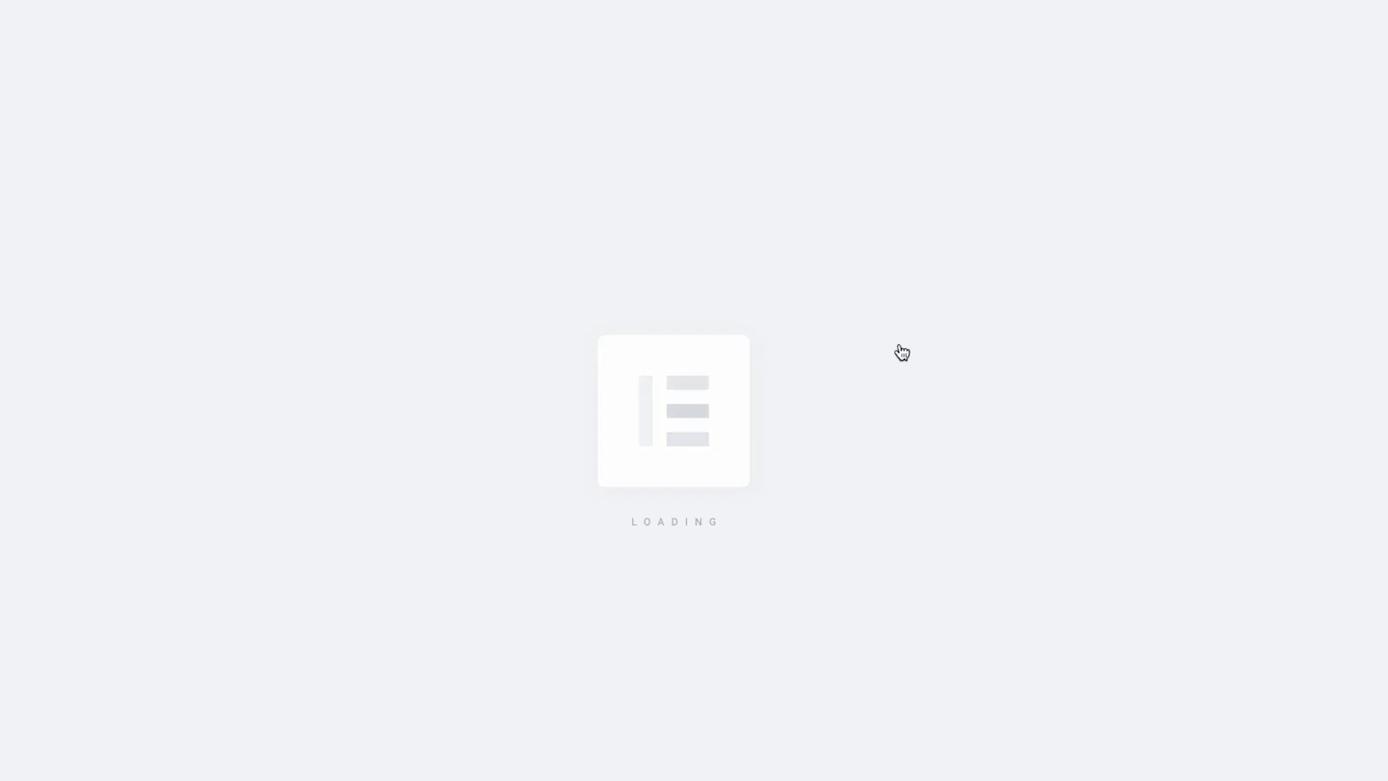
Step: Examine the imported page's headline, video, call-to-action column and two-step checkout form down to the product list
scroll(919, 531, "down", 4)
scroll(920, 532, "down", 5)
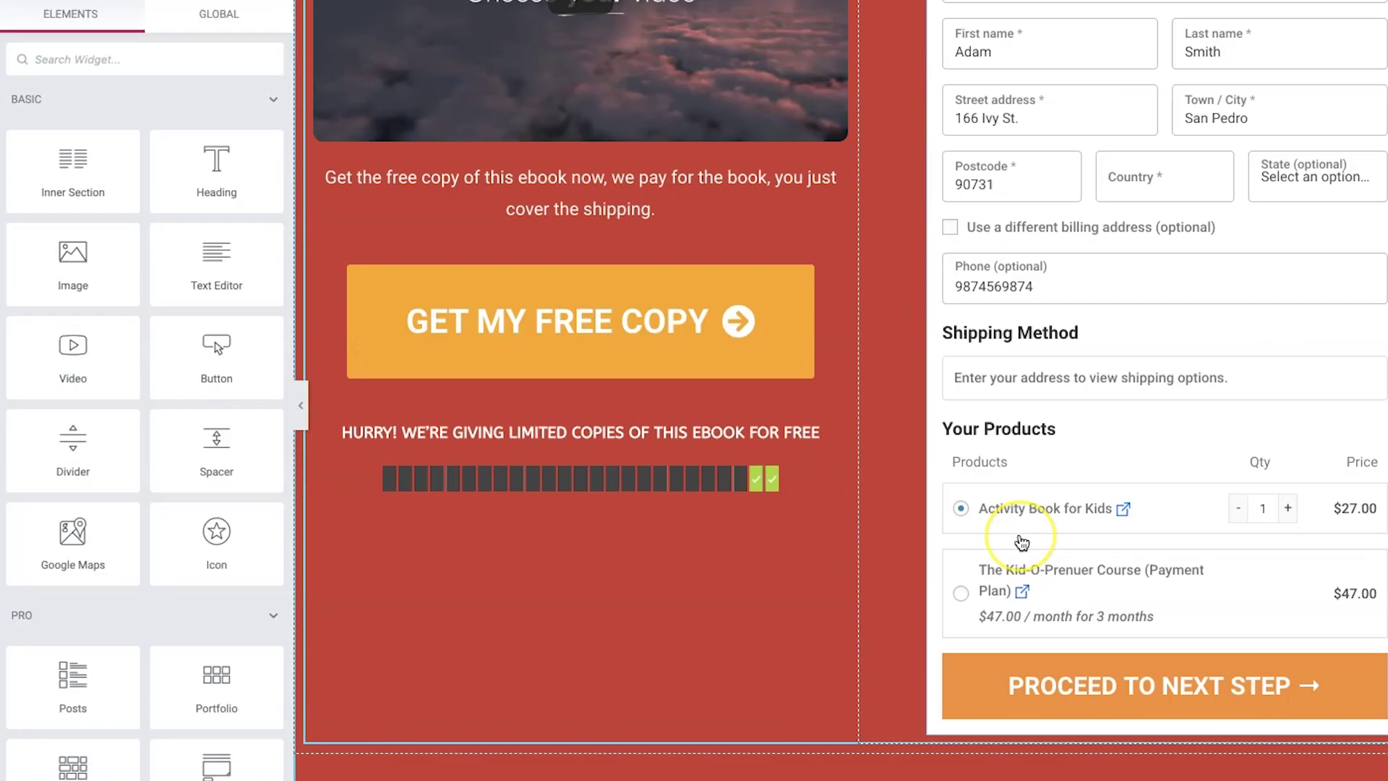
scroll(1004, 542, "up", 6)
scroll(1021, 542, "down", 2)
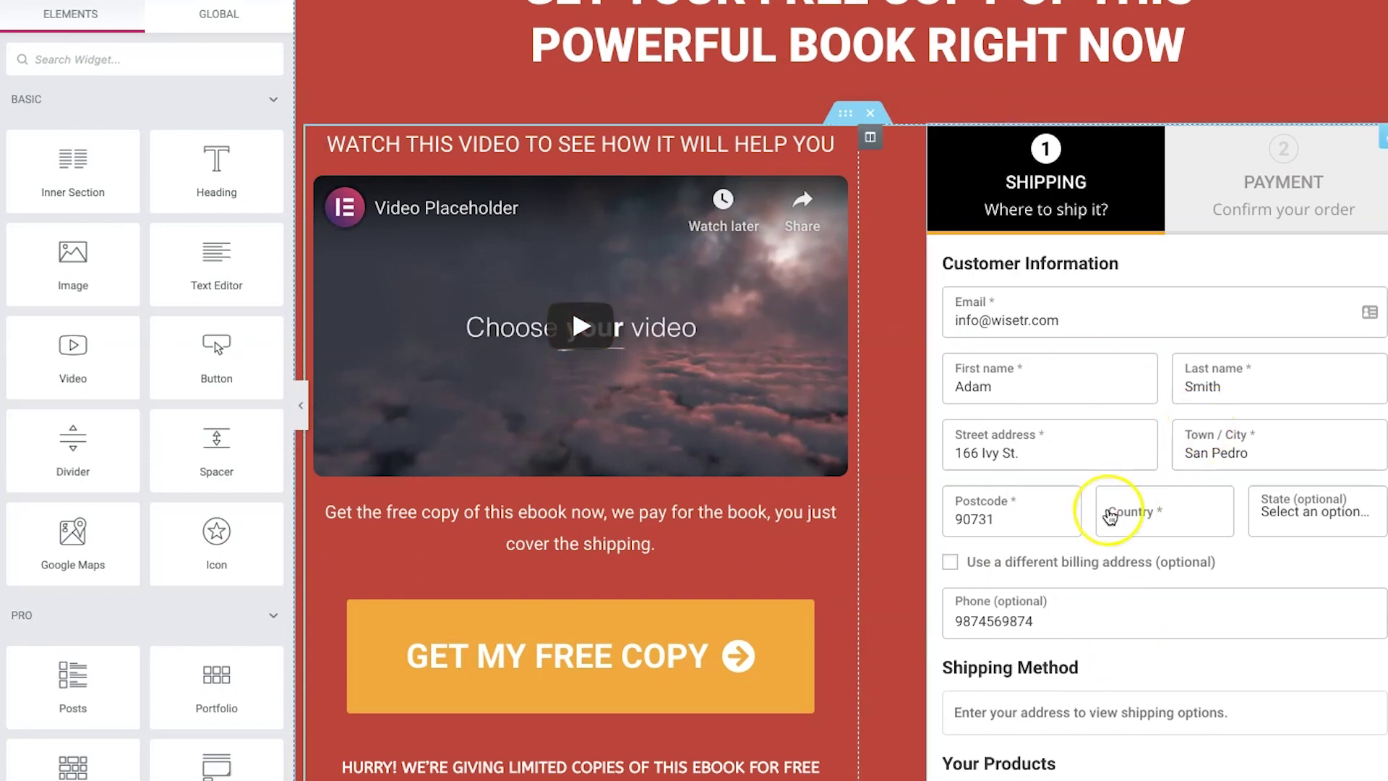
scroll(1100, 508, "up", 1)
scroll(1109, 516, "up", 1)
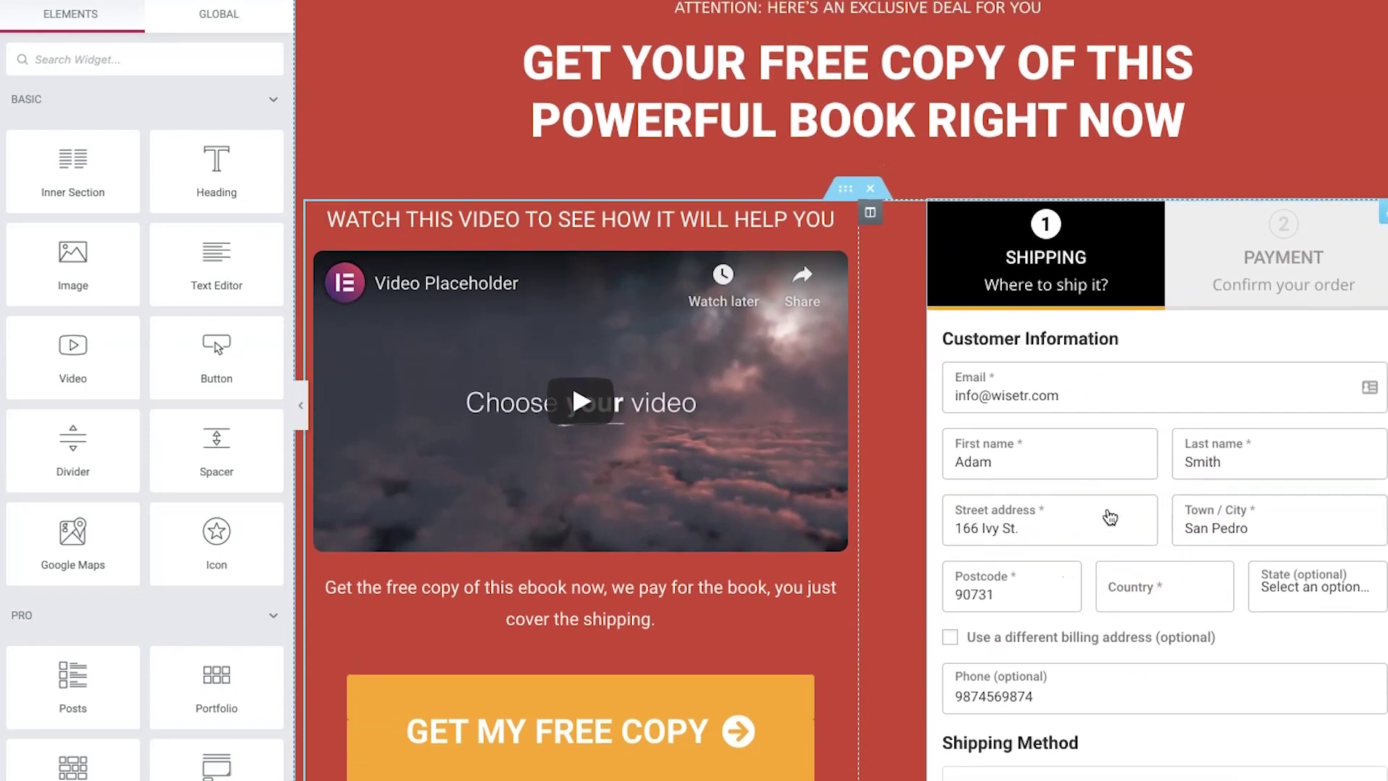
scroll(1109, 517, "up", 1)
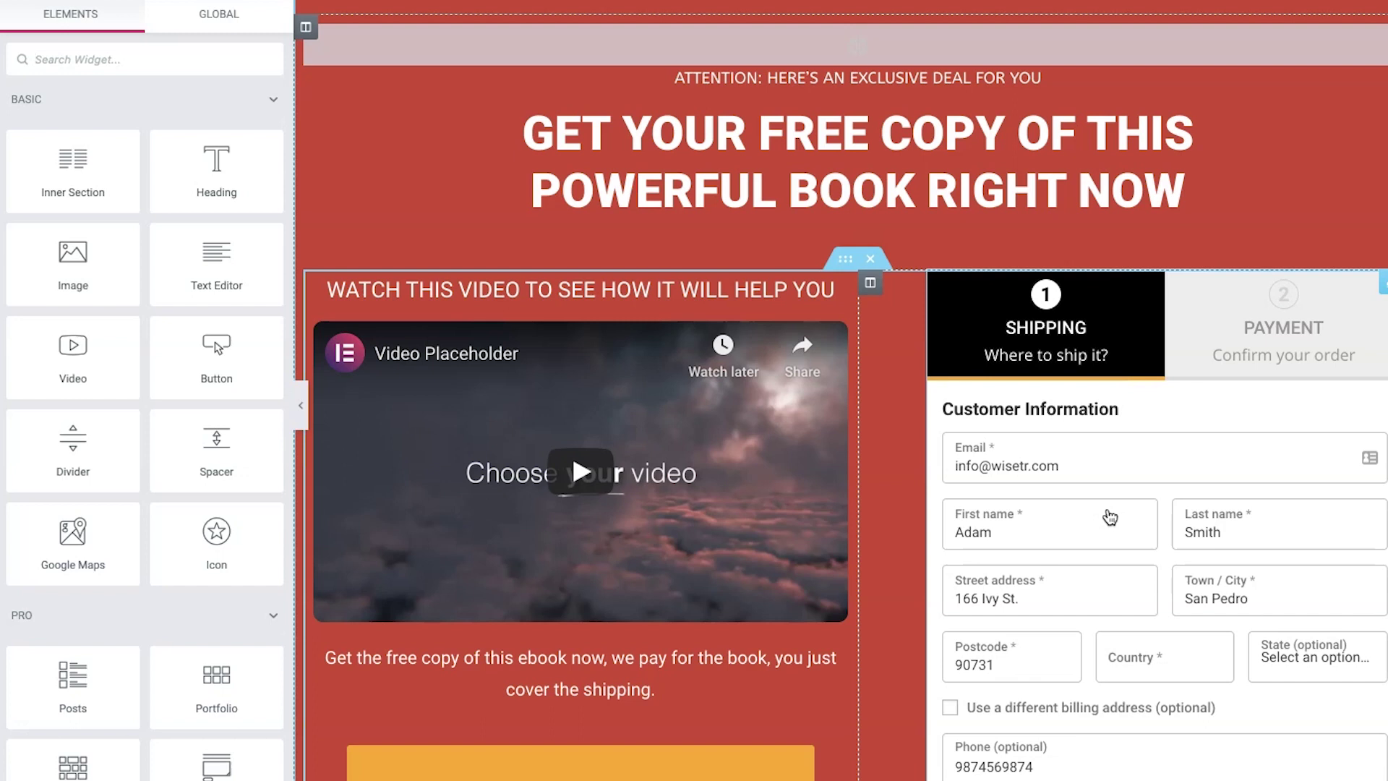
scroll(1079, 487, "up", 1)
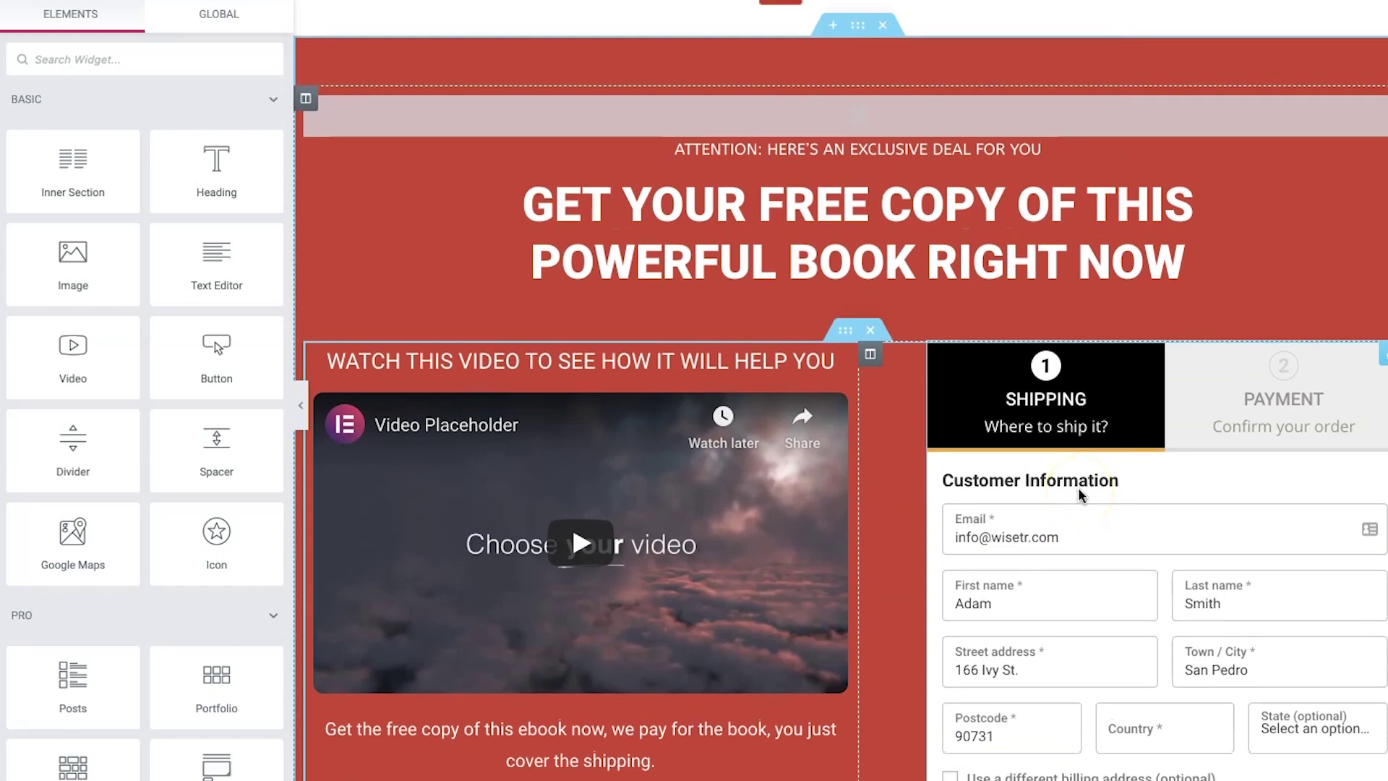
scroll(1078, 489, "down", 10)
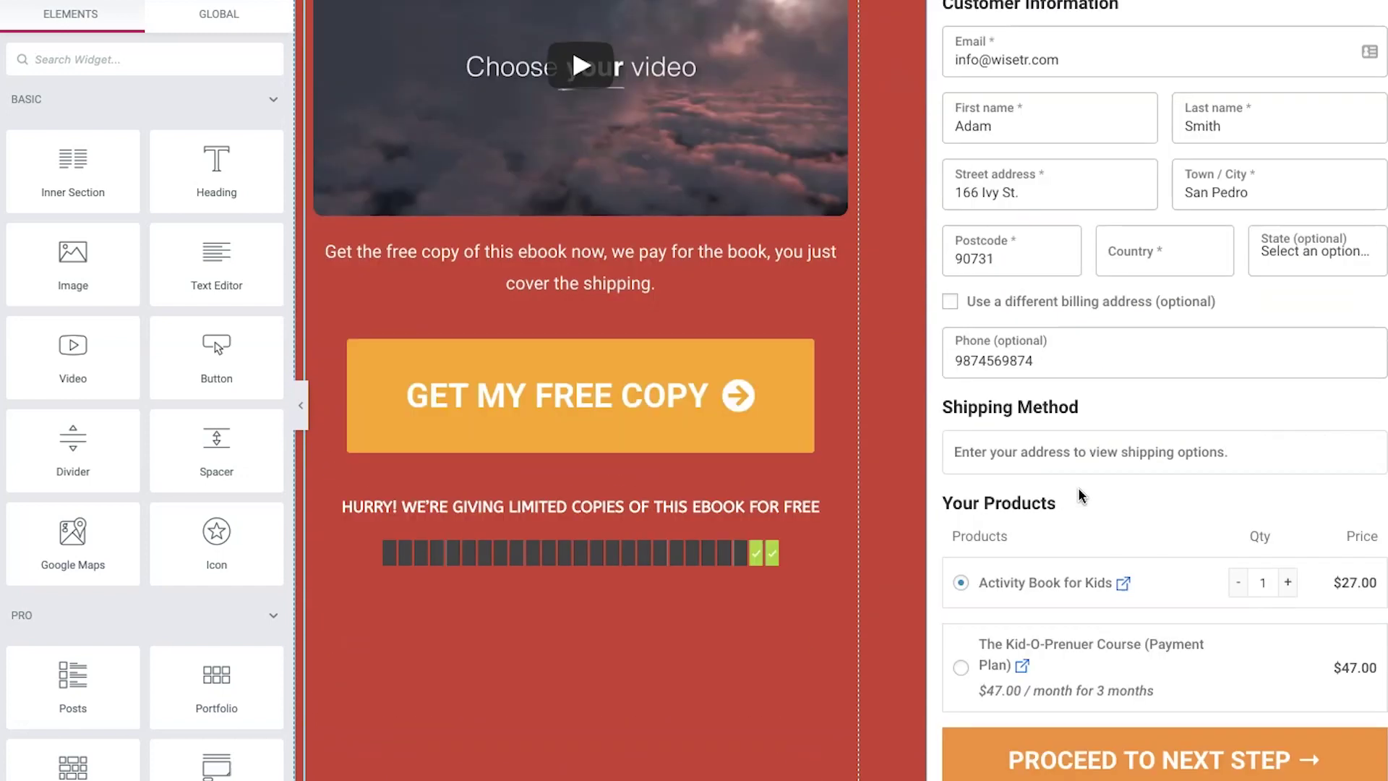
scroll(1080, 495, "up", 10)
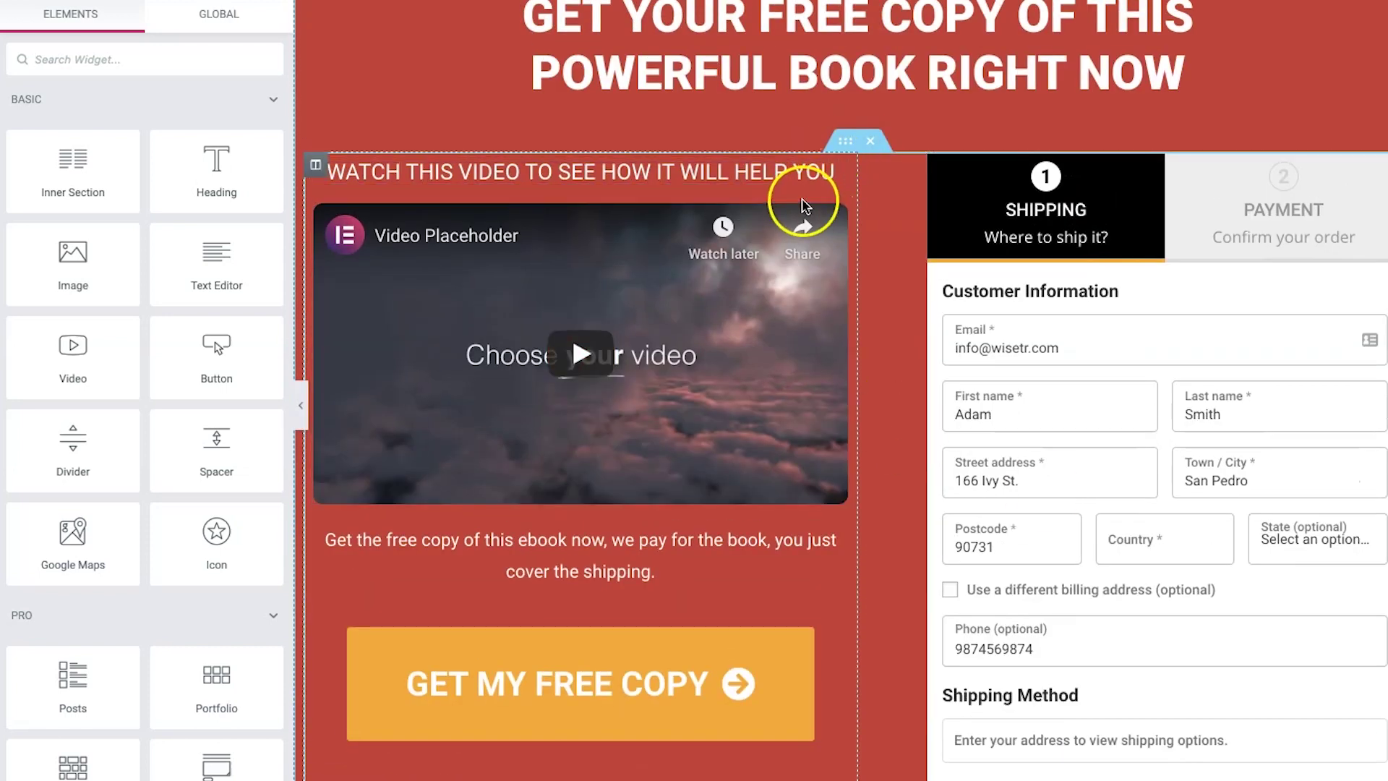
Step: Open the video widget's settings and turn on its image overlay
left_click(836, 215)
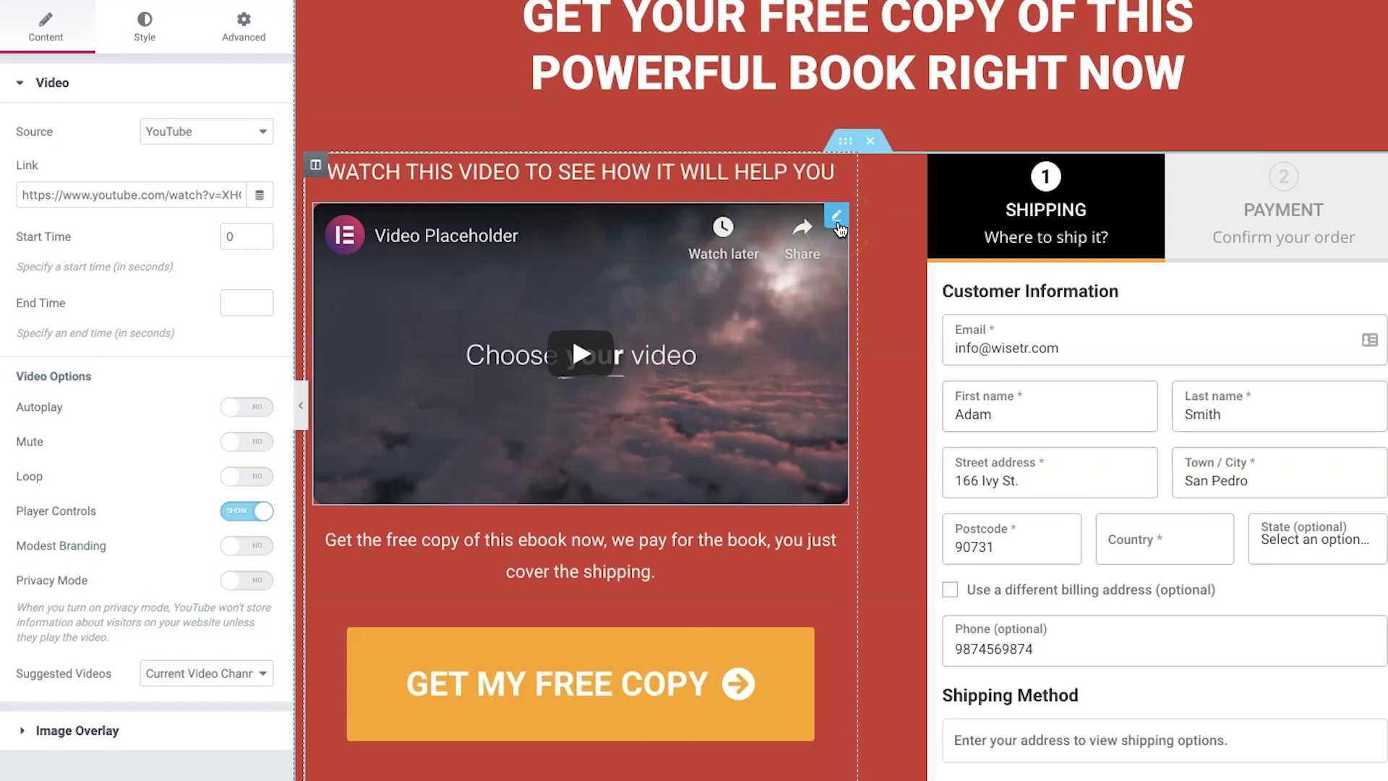
scroll(801, 250, "up", 3)
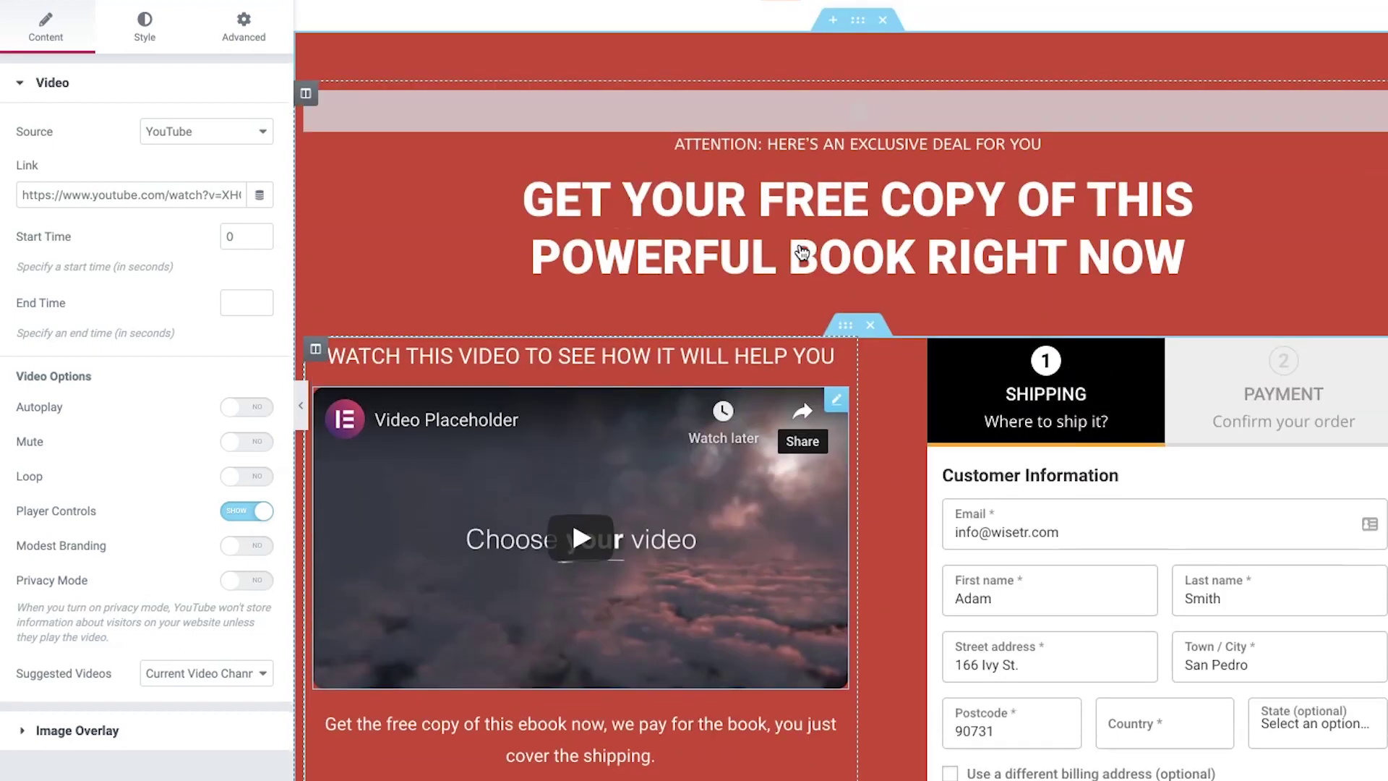
left_click(829, 202)
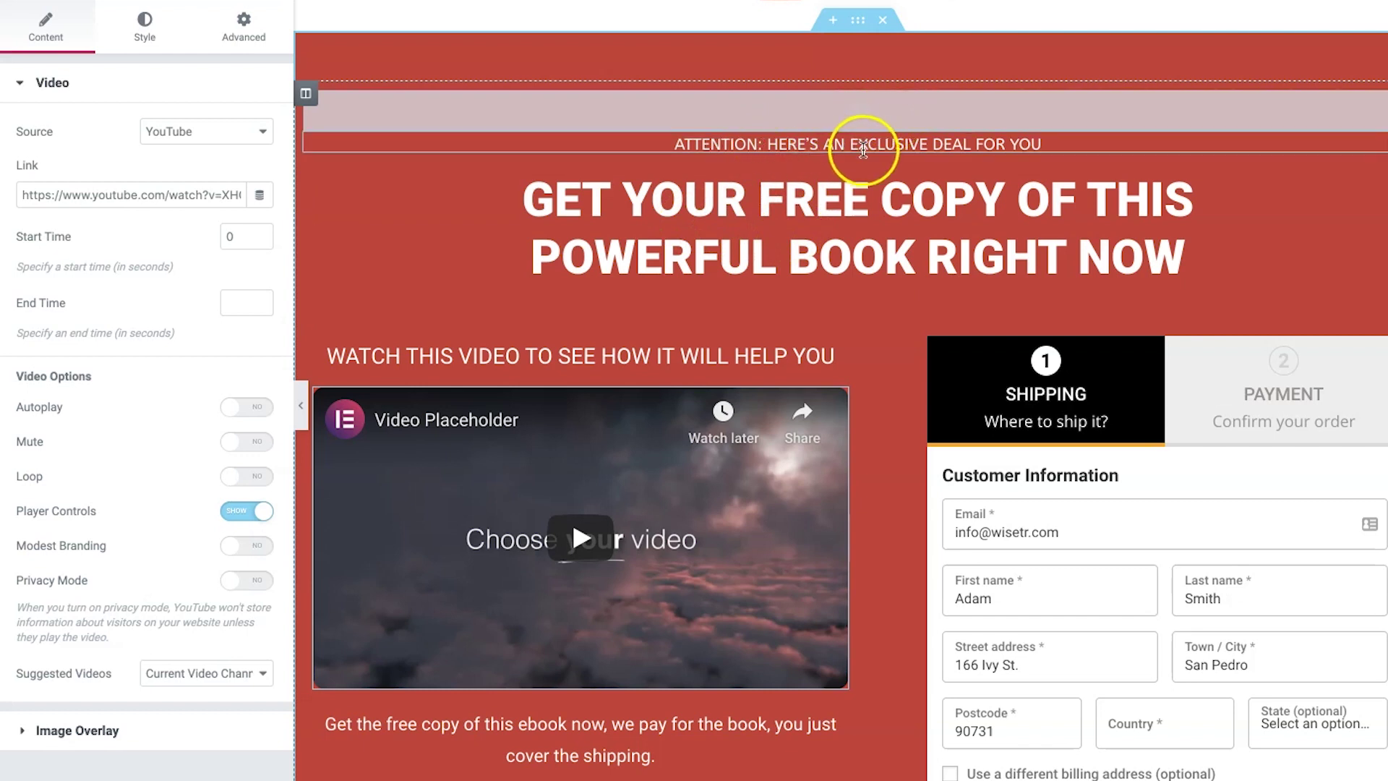
scroll(797, 229, "down", 3)
scroll(812, 62, "up", 2)
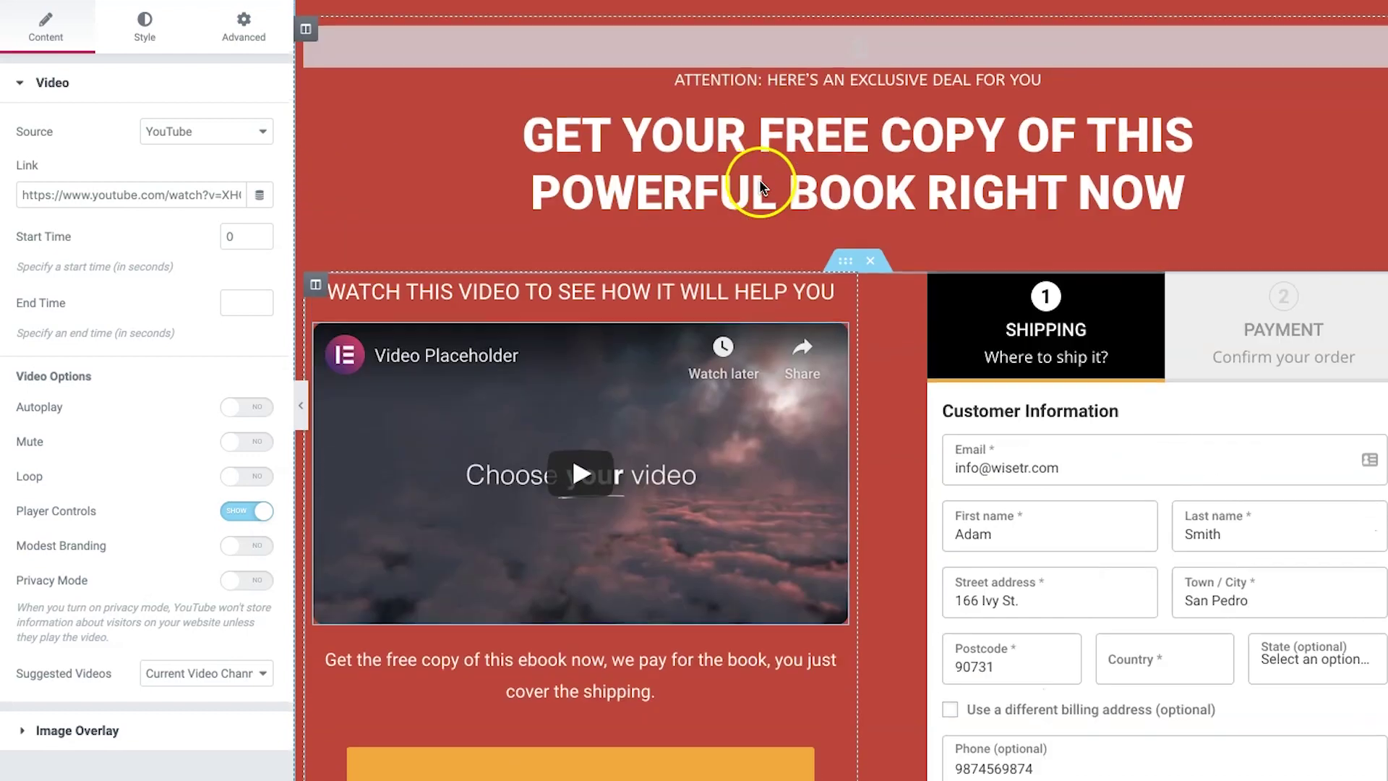
scroll(763, 87, "down", 2)
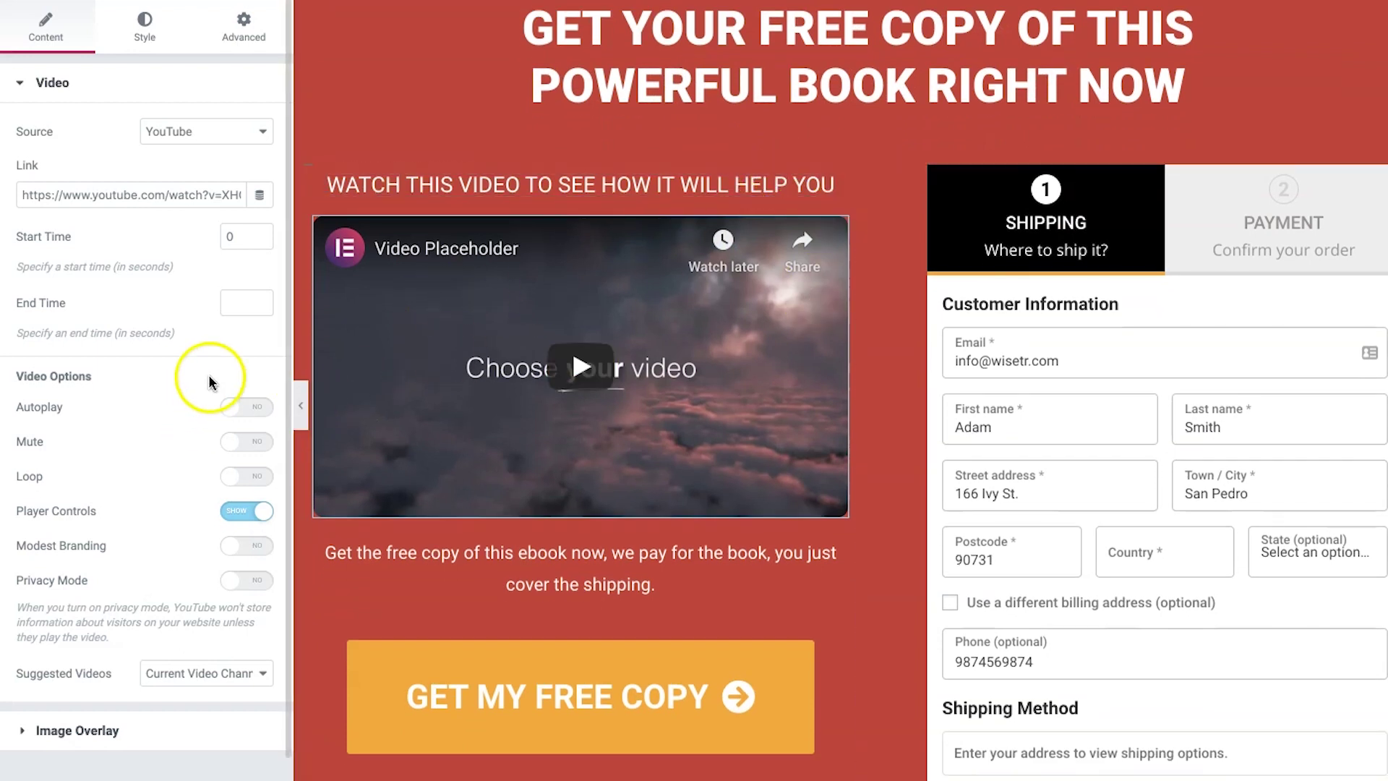
scroll(218, 371, "down", 1)
left_click(116, 673)
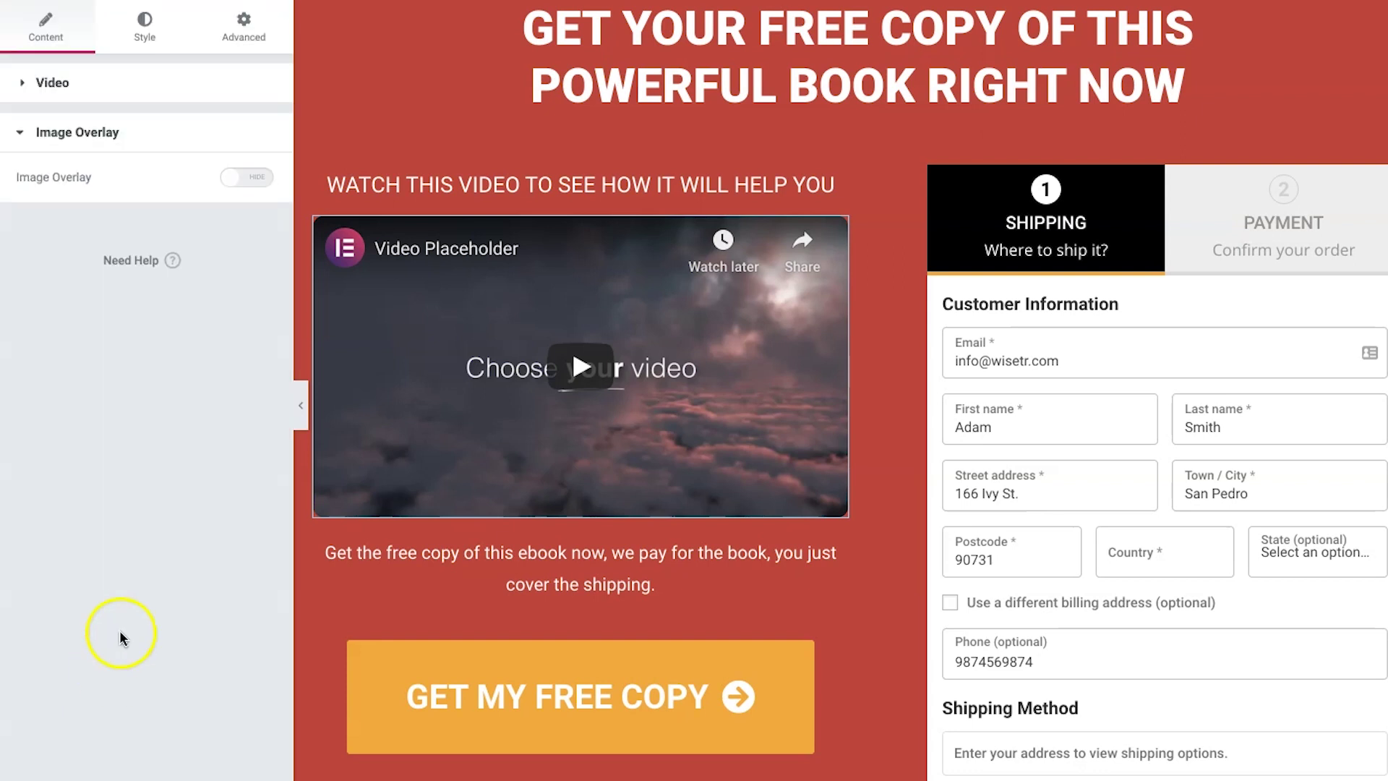
left_click(238, 178)
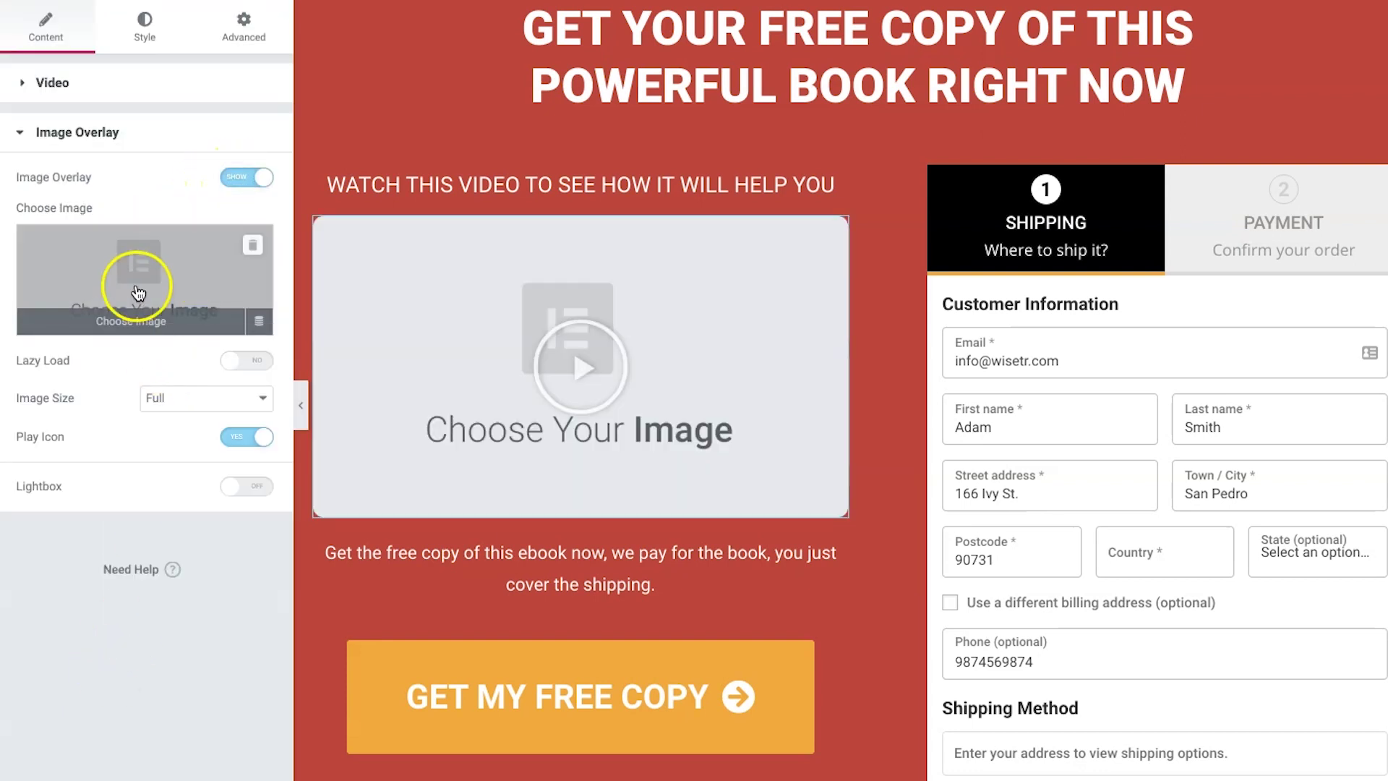
Step: Set the video's overlay image to the media library photo of a girl watching a lesson on a laptop
left_click(133, 284)
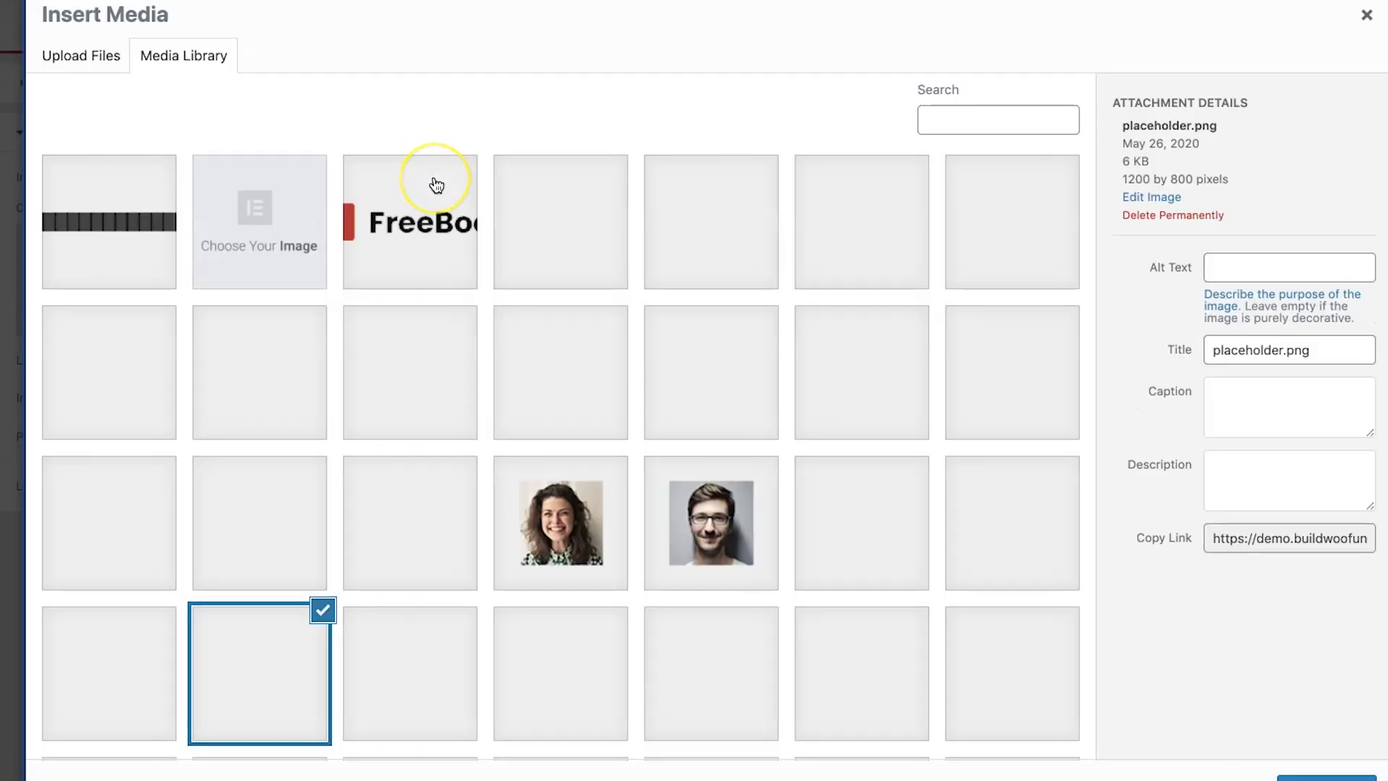
scroll(831, 353, "down", 1)
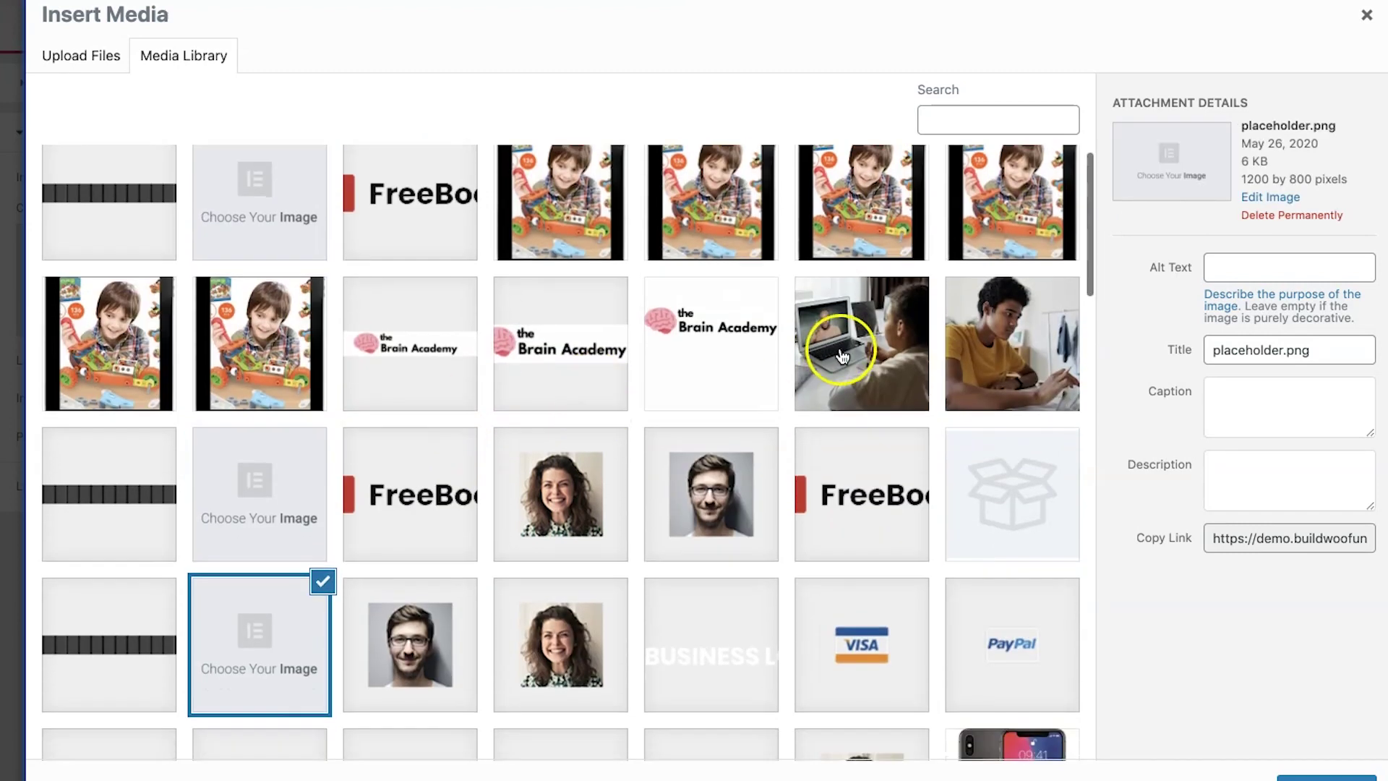
left_click(830, 354)
left_click(1326, 778)
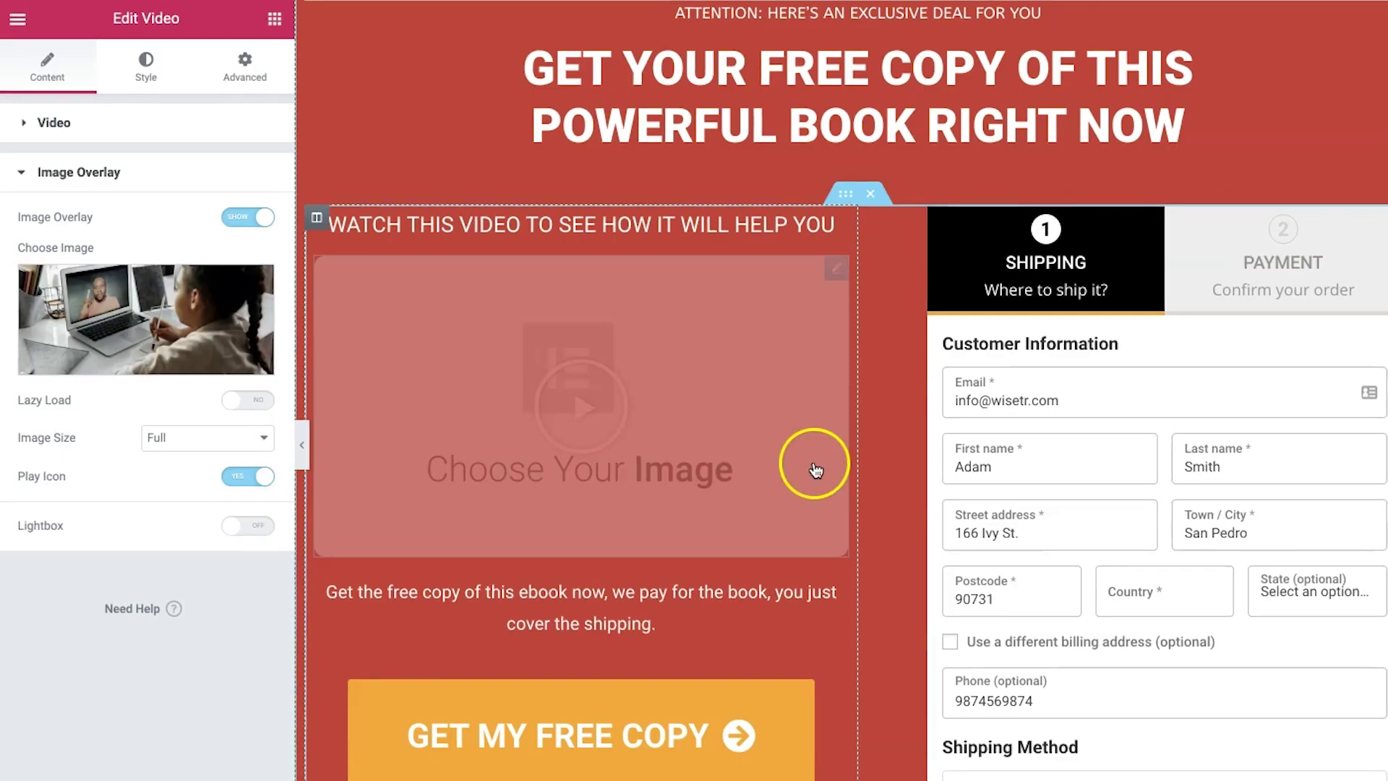
Step: Look over the page down to the testimonials and open the checkout form widget's settings
scroll(815, 472, "down", 6)
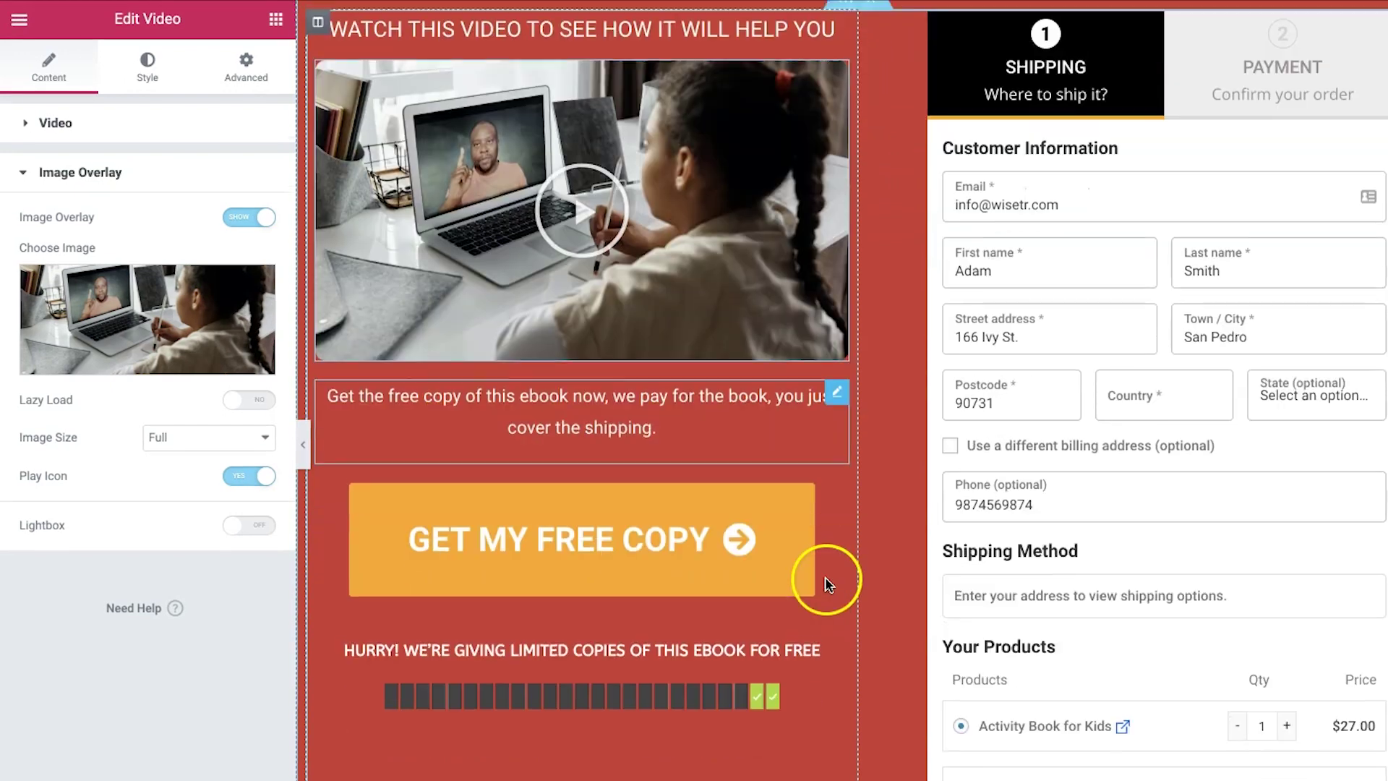
scroll(766, 542, "down", 10)
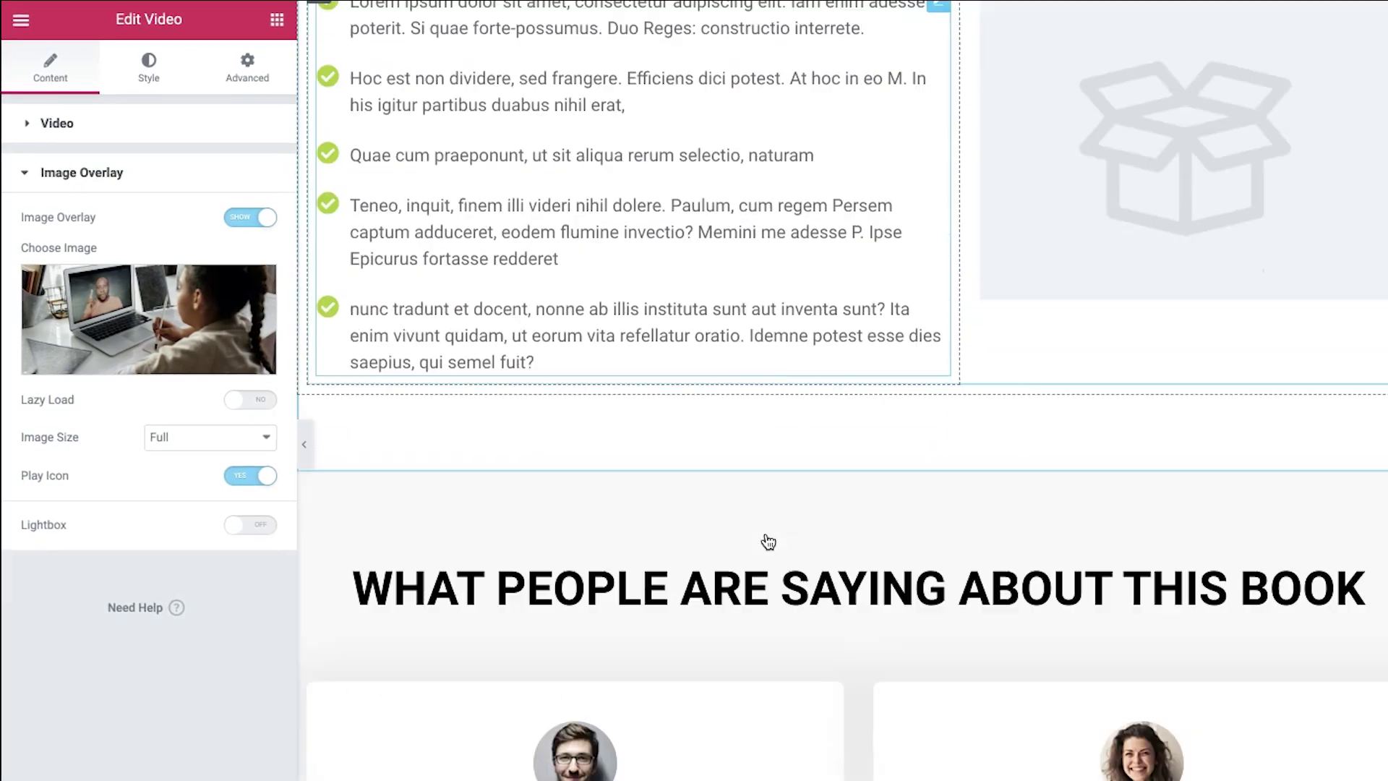
scroll(766, 542, "up", 11)
scroll(769, 542, "up", 6)
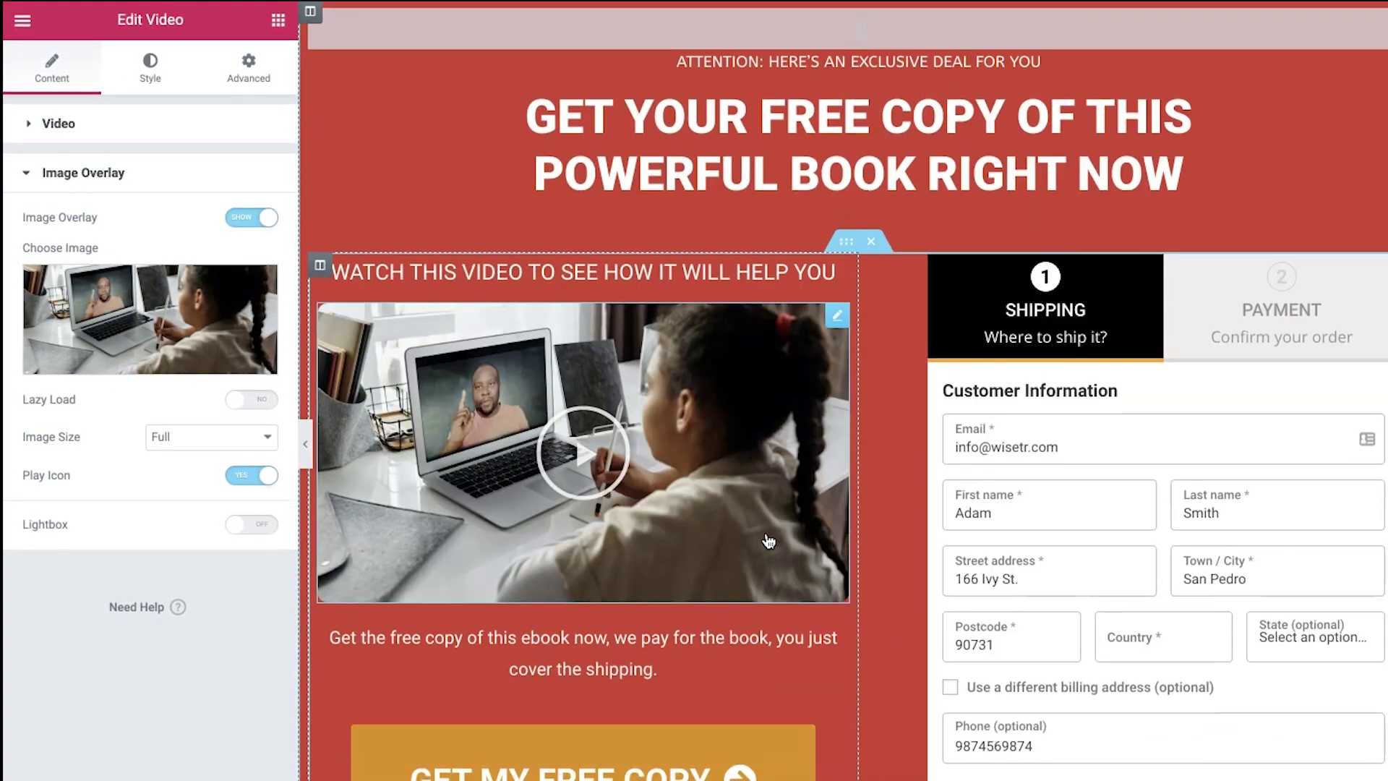
left_click(279, 32)
left_click(1069, 548)
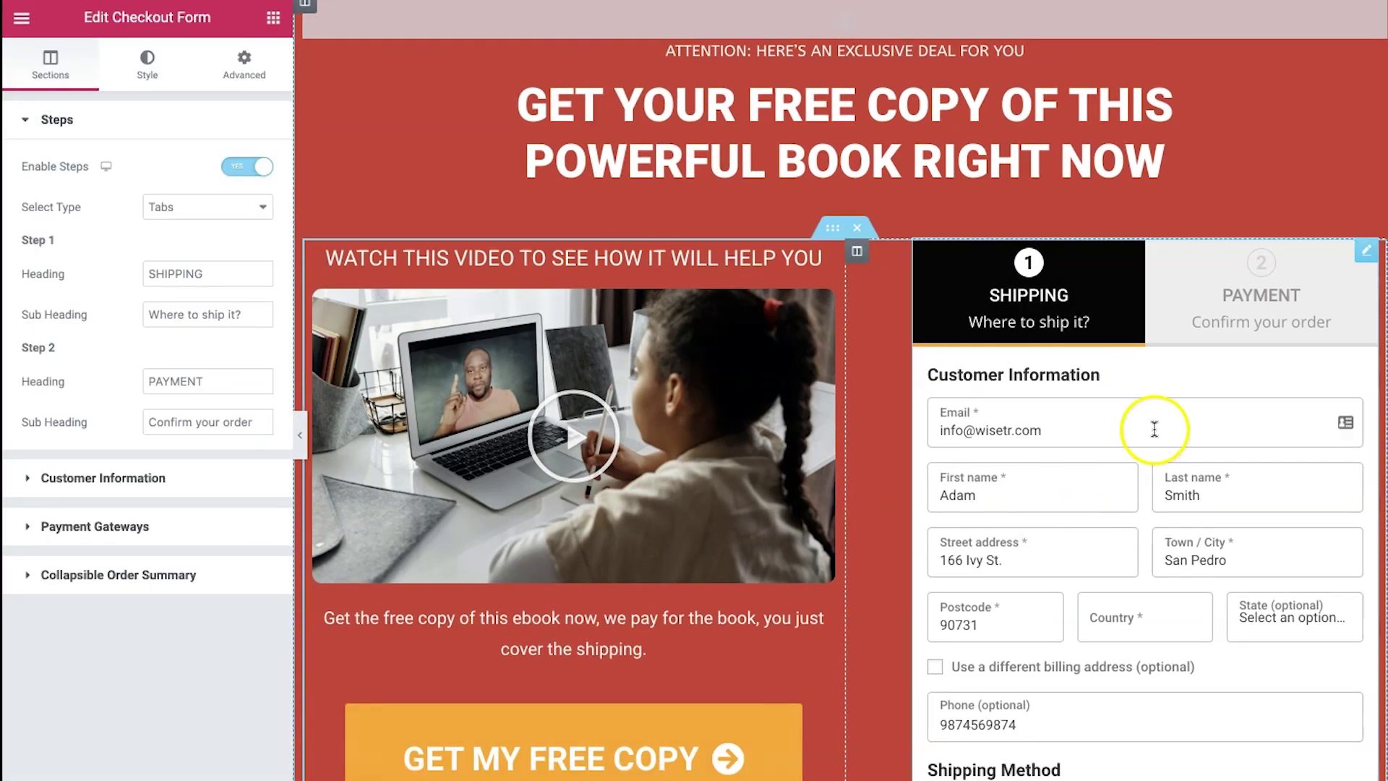
scroll(1154, 429, "down", 2)
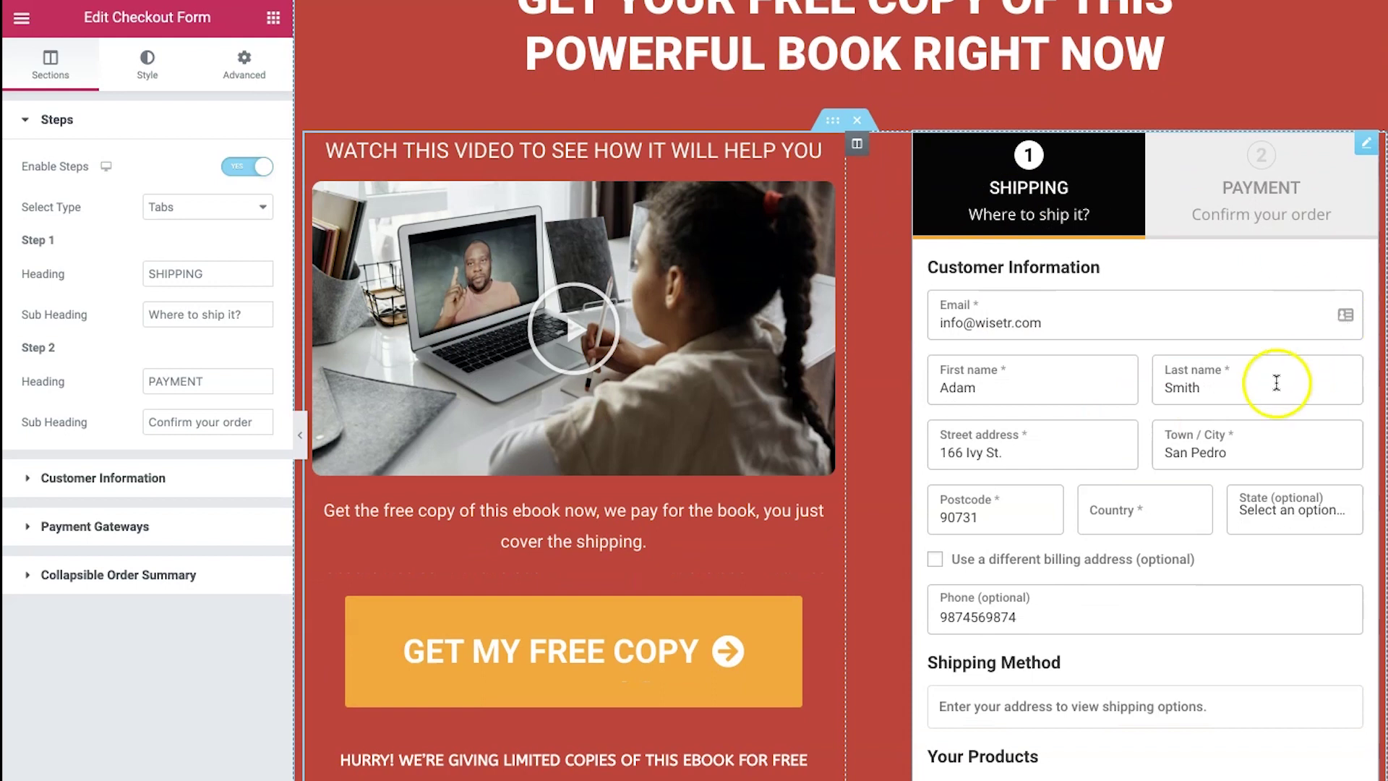
scroll(1276, 383, "up", 1)
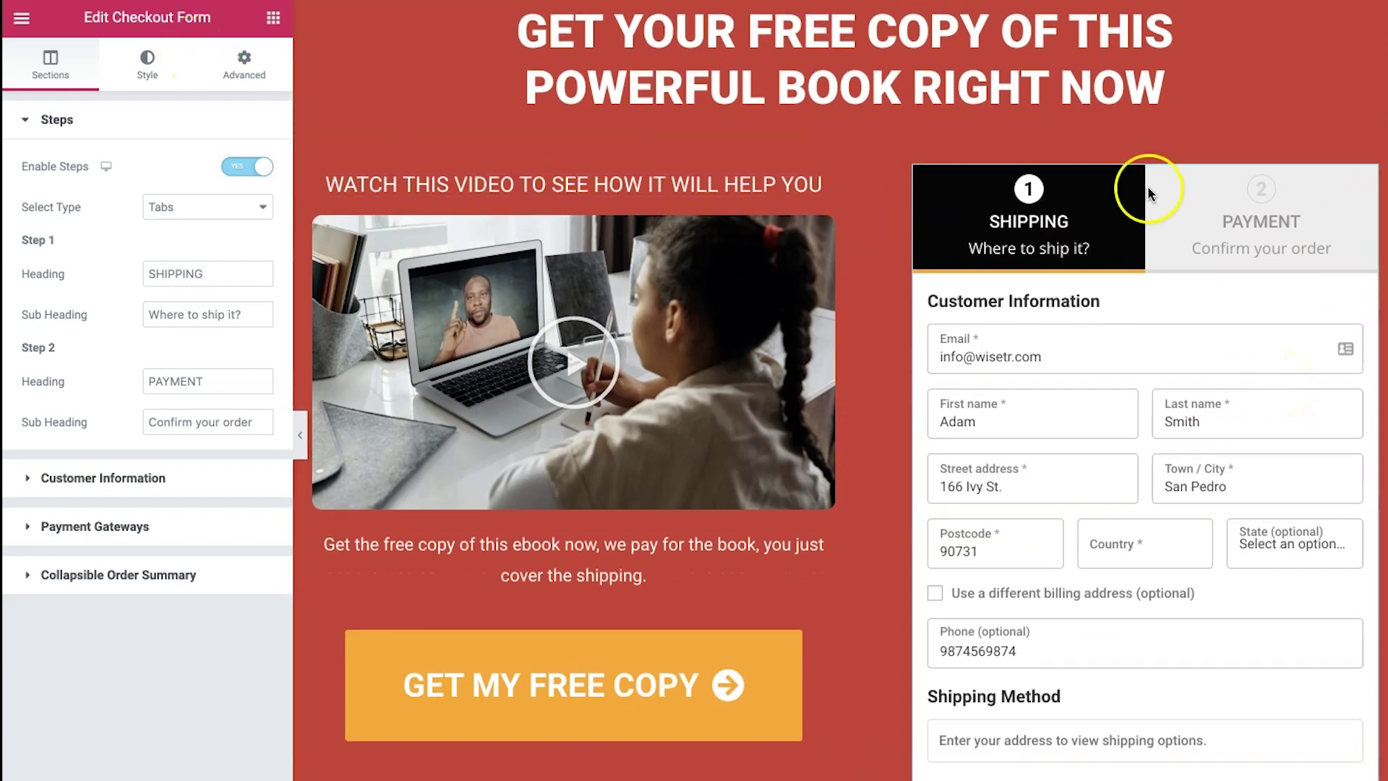
left_click(1367, 181)
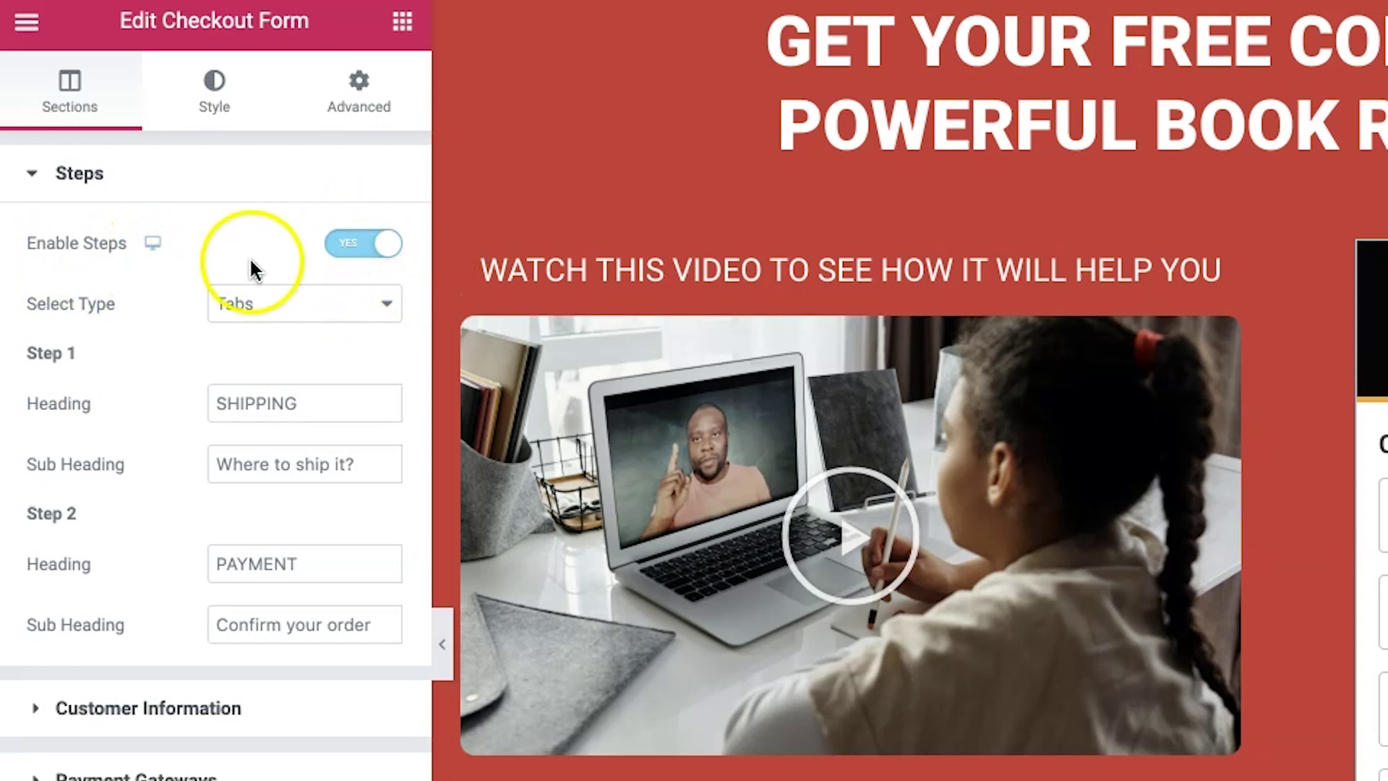
Step: Switch the Enable Steps setting to the mobile view and examine how the checkout form's step tabs look there
left_click(145, 243)
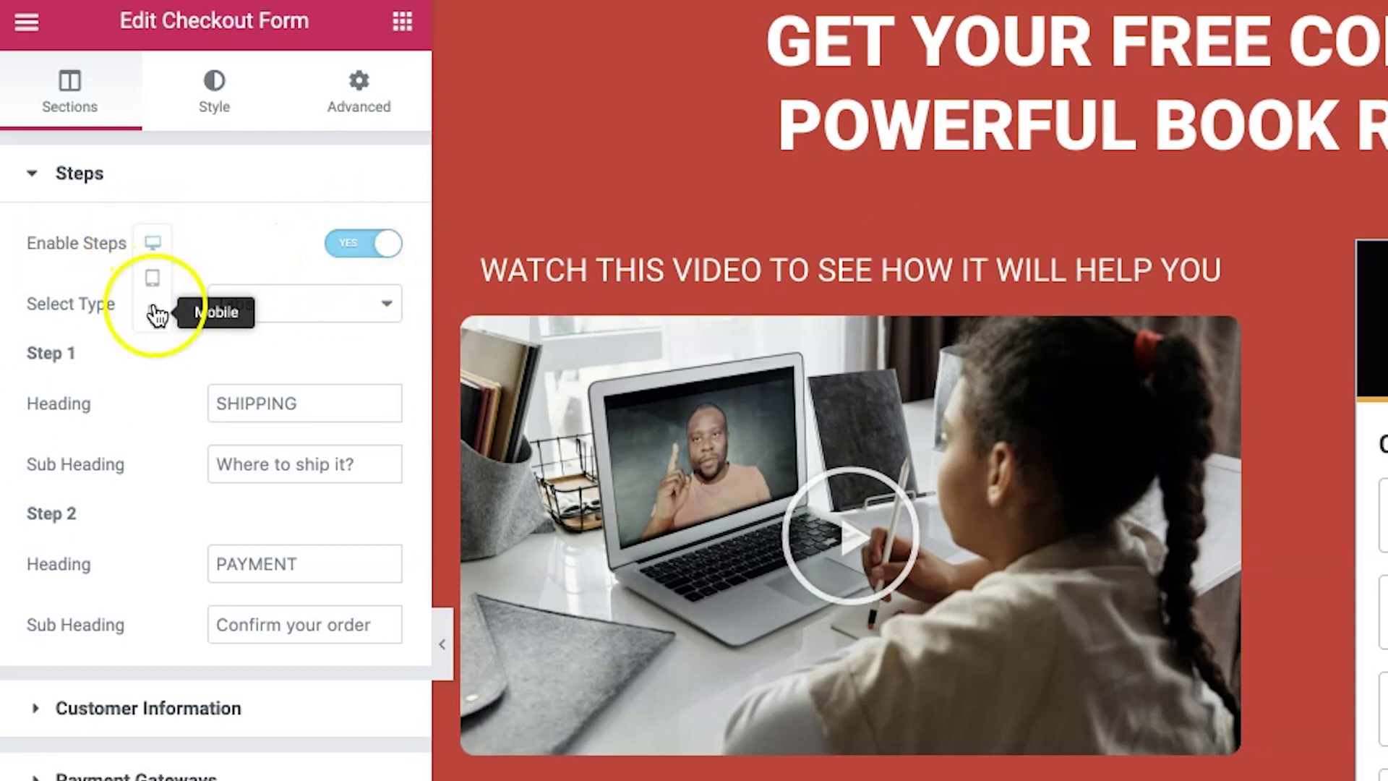
left_click(153, 313)
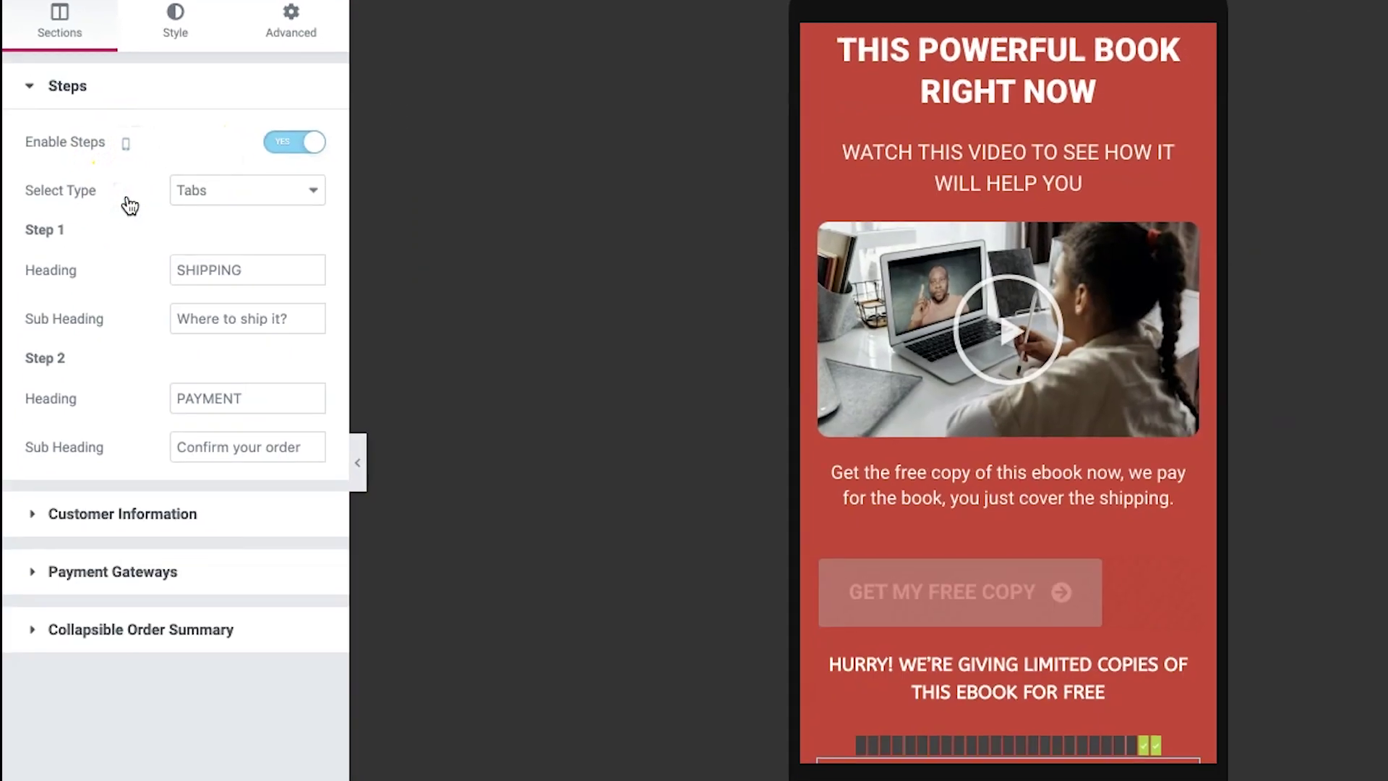
scroll(1059, 246, "up", 5)
scroll(1063, 248, "down", 10)
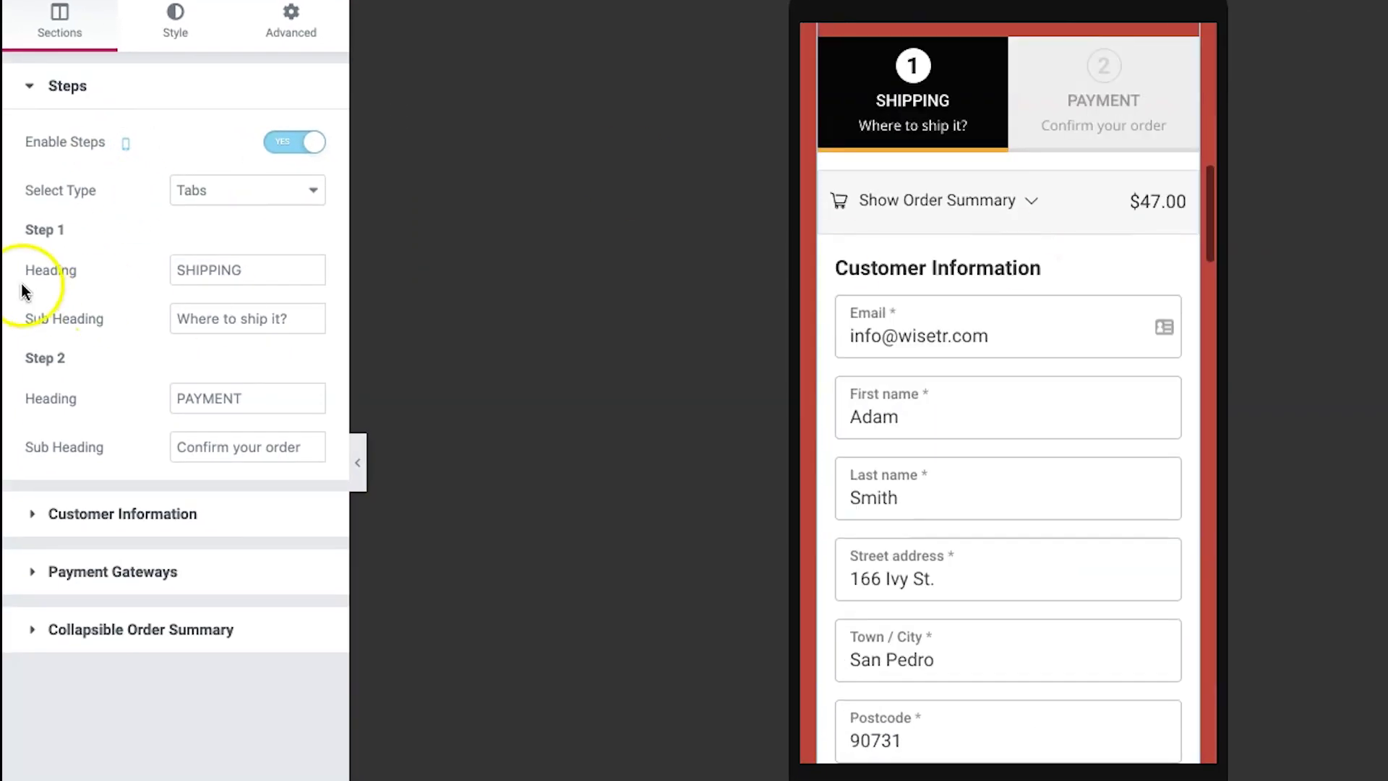
Step: Switch the Enable Steps setting of the checkout form back to the desktop view
left_click(126, 144)
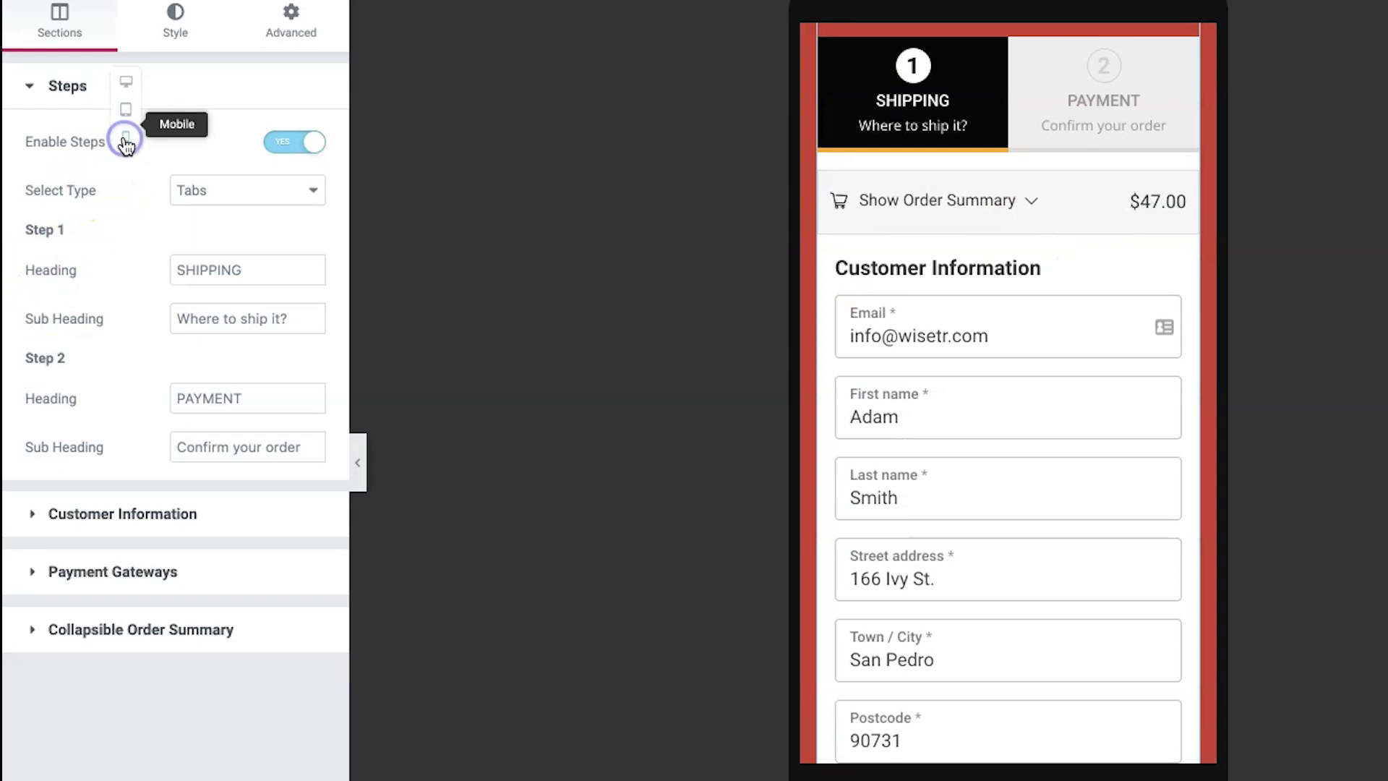
left_click(127, 99)
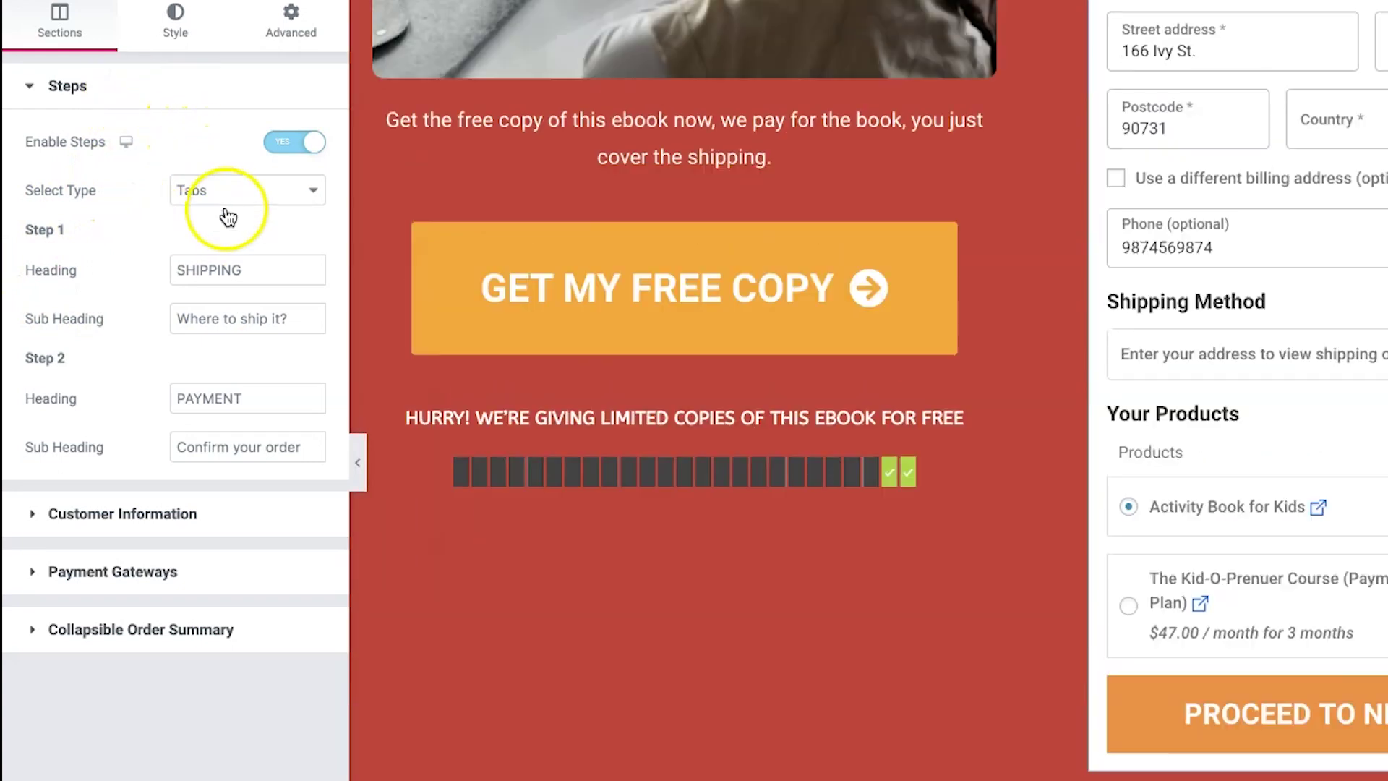
Step: Try the Breadcrumb step type on the checkout form and set the type back to Tabs
left_click(211, 189)
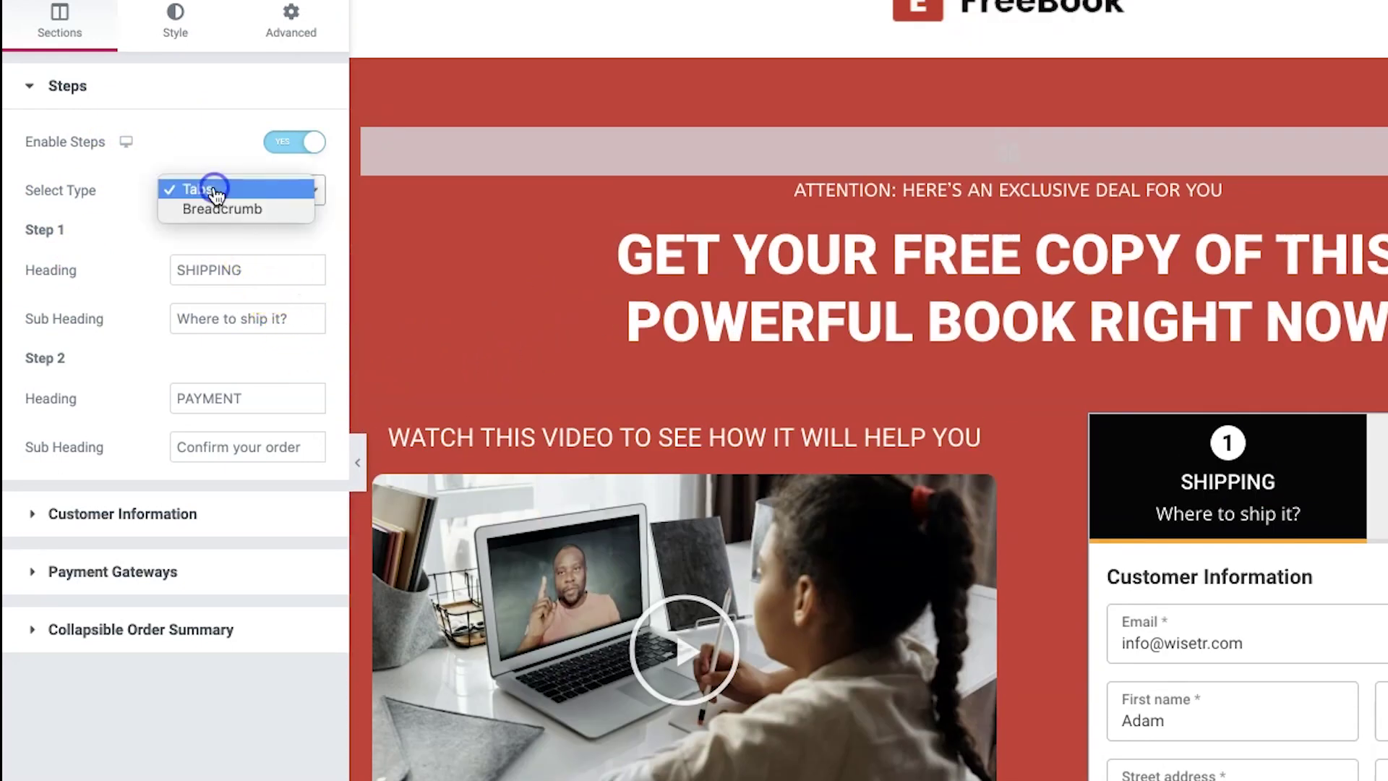
left_click(198, 213)
scroll(781, 408, "down", 3)
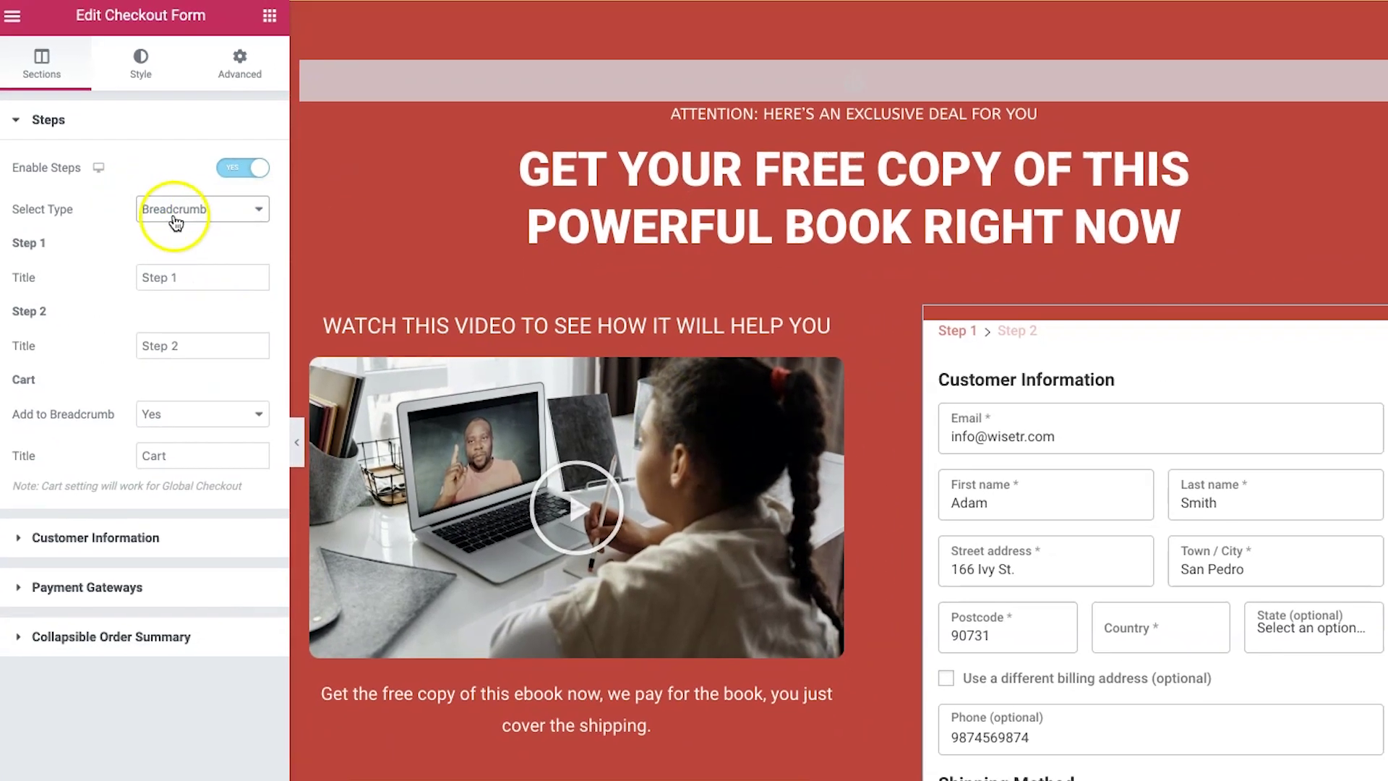
scroll(1140, 378, "down", 1)
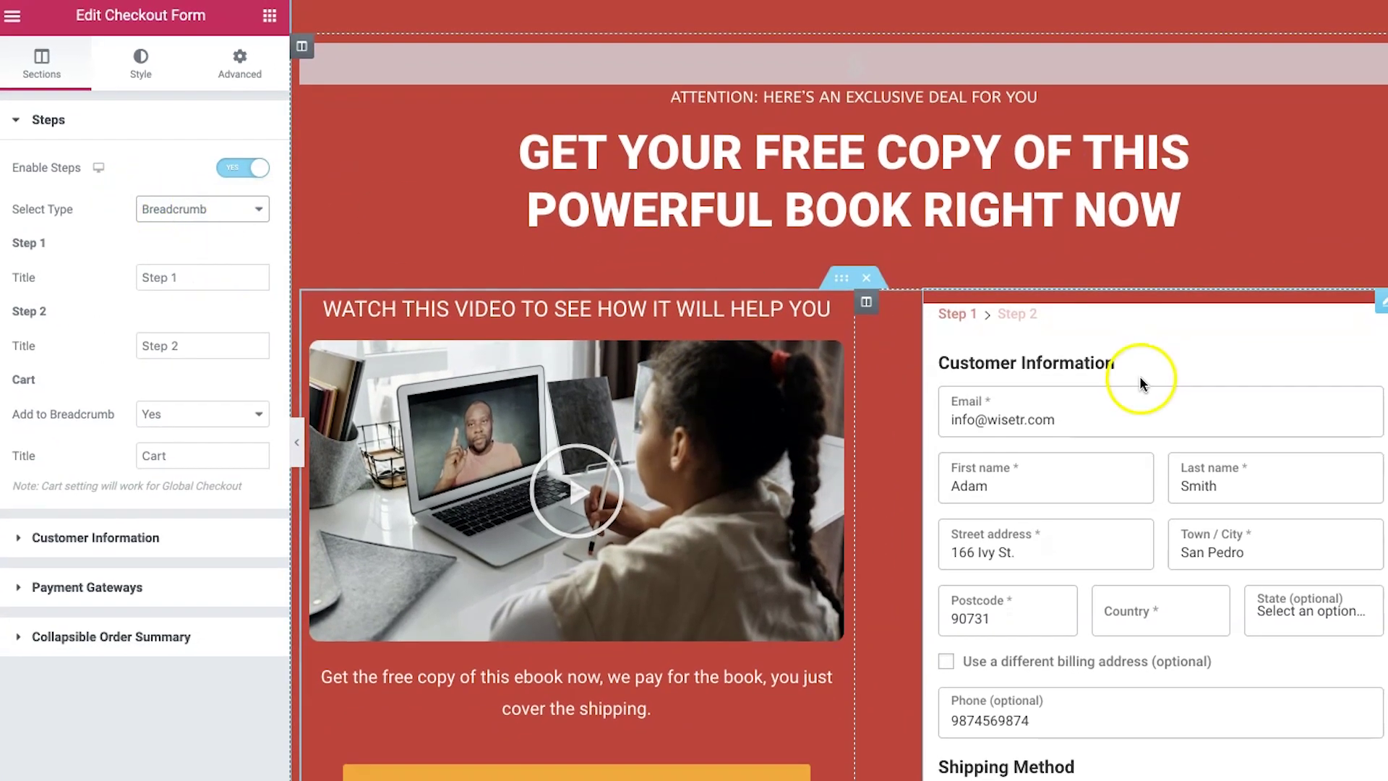
left_click(180, 210)
left_click(147, 190)
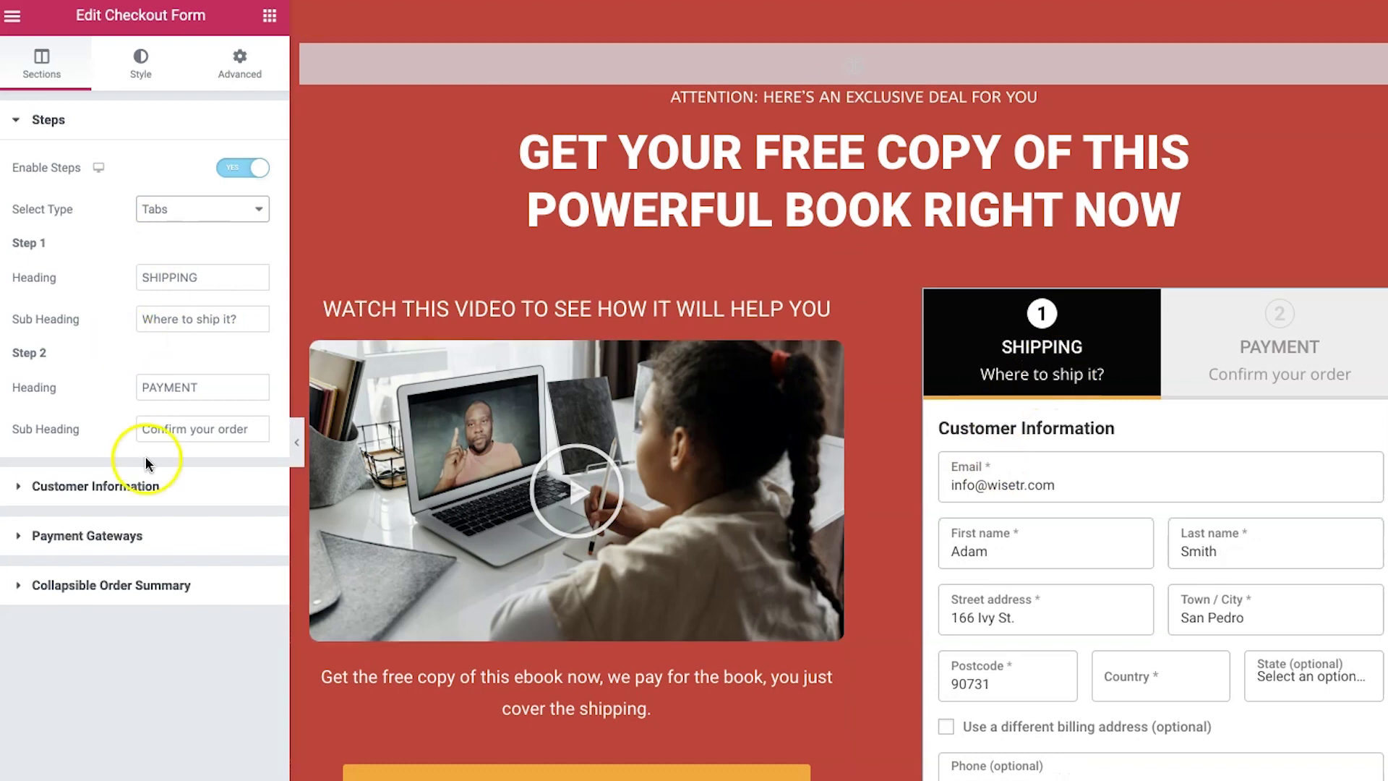
Step: Open the checkout form's Steps style settings and adjust the active step's tab border color to a bright orange
left_click(142, 58)
scroll(163, 462, "down", 2)
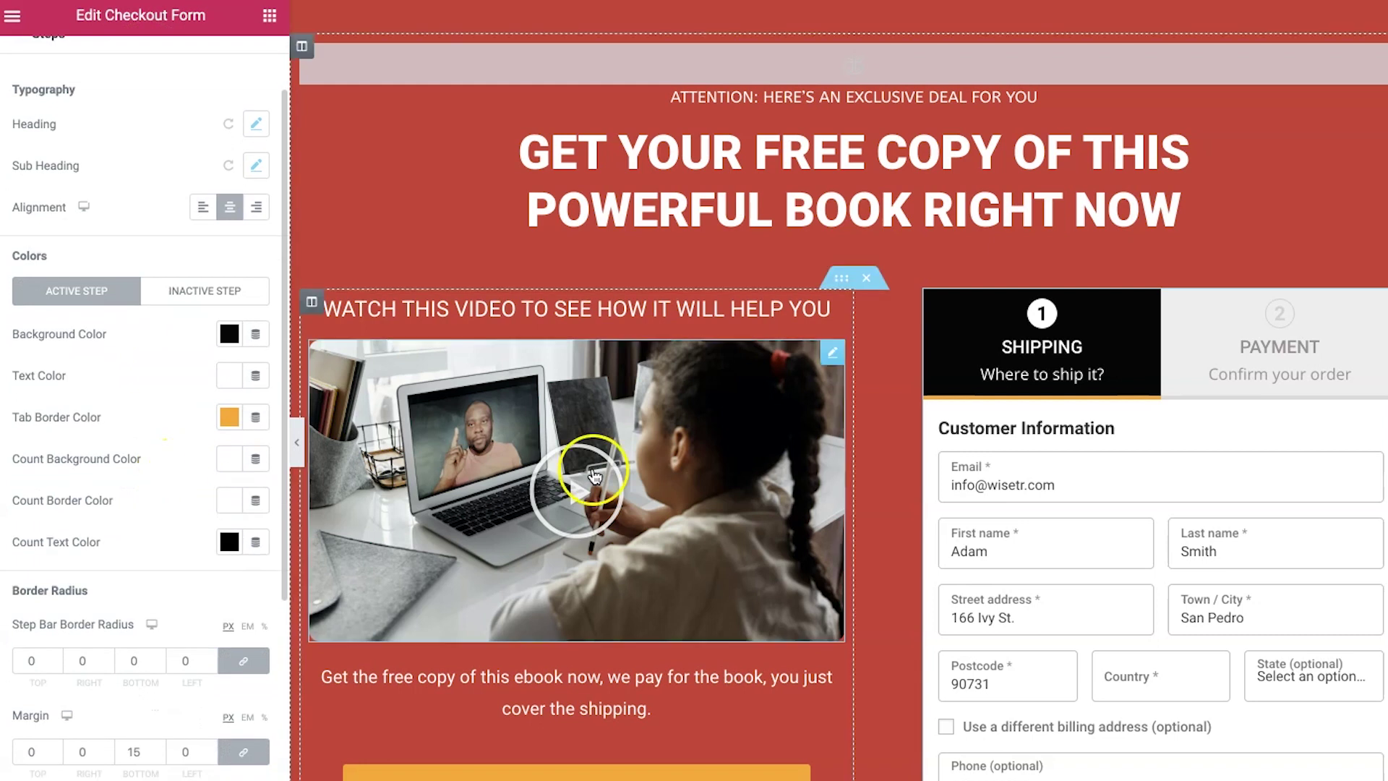
scroll(594, 475, "down", 1)
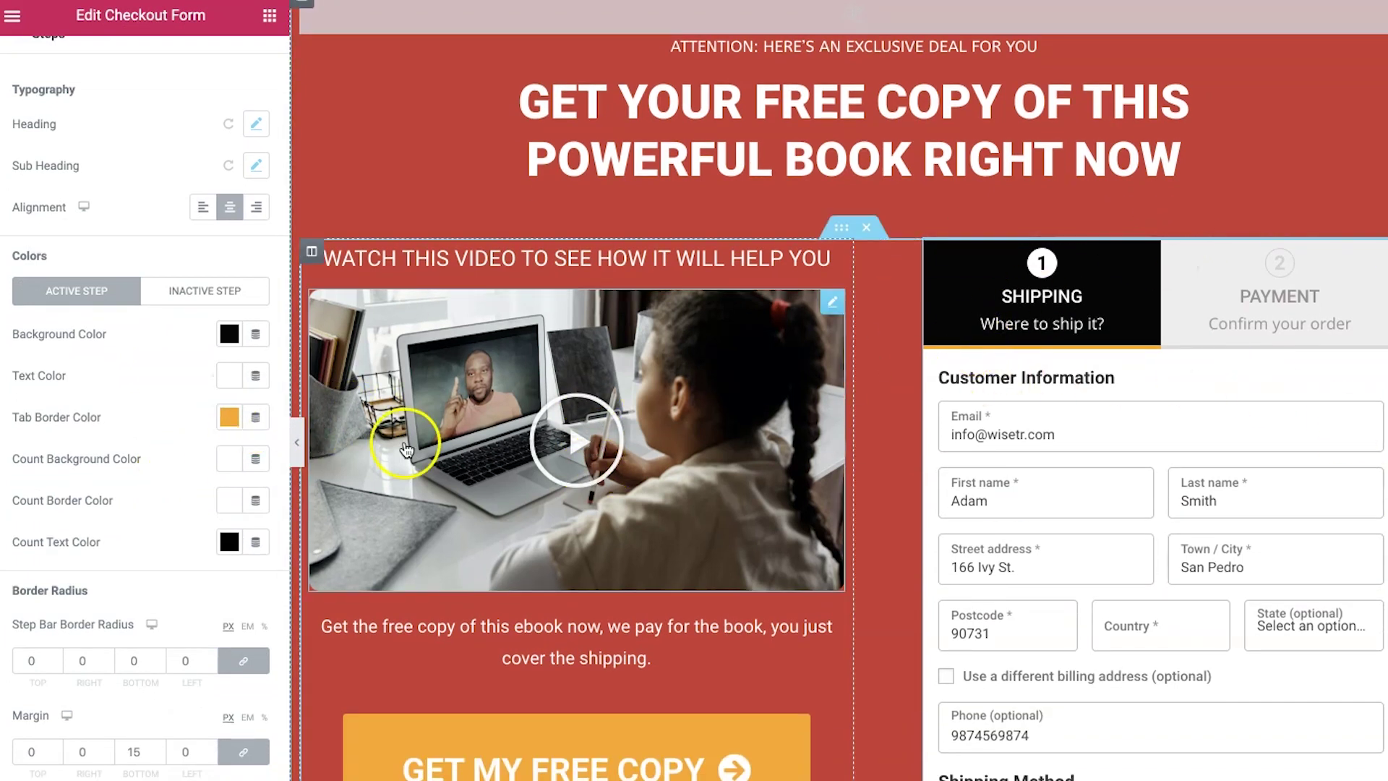
left_click(226, 428)
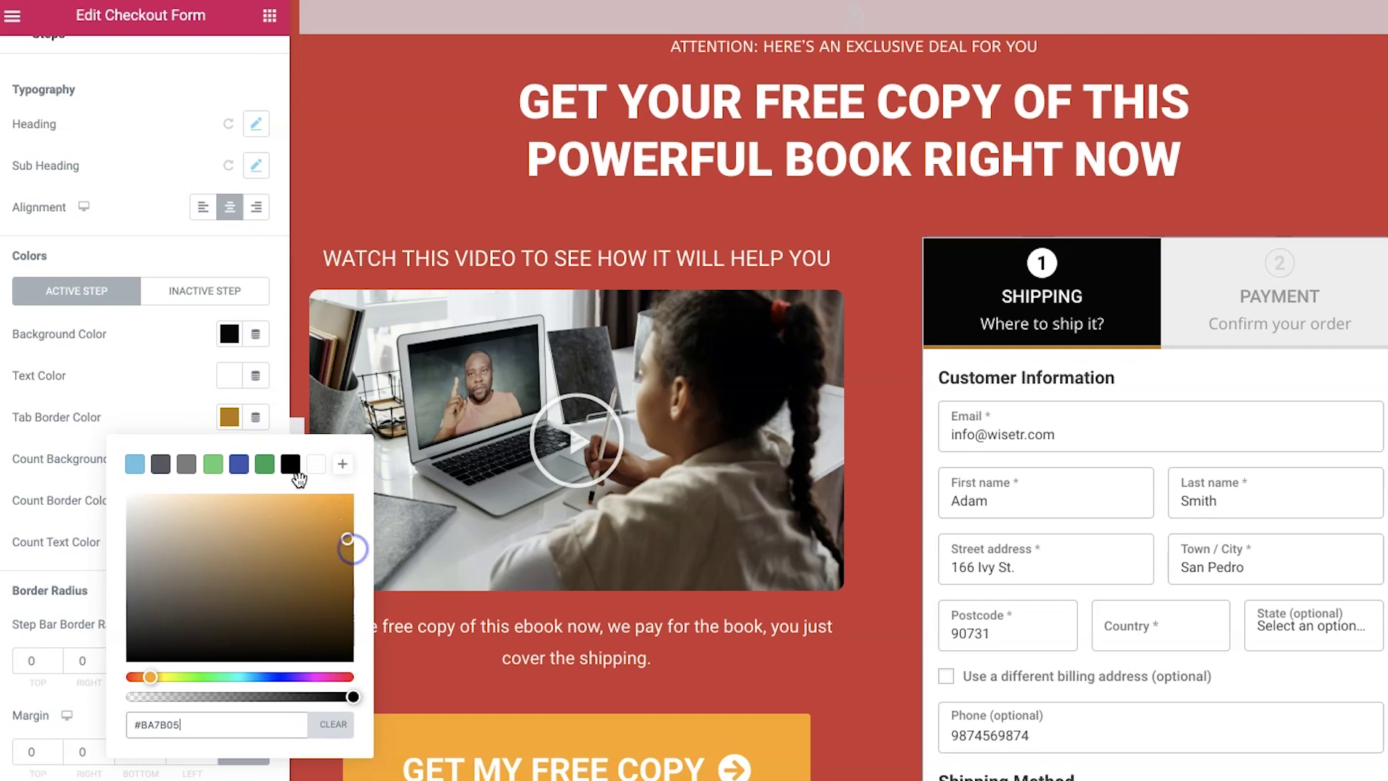
left_click_drag(349, 537, 348, 503)
left_click(181, 396)
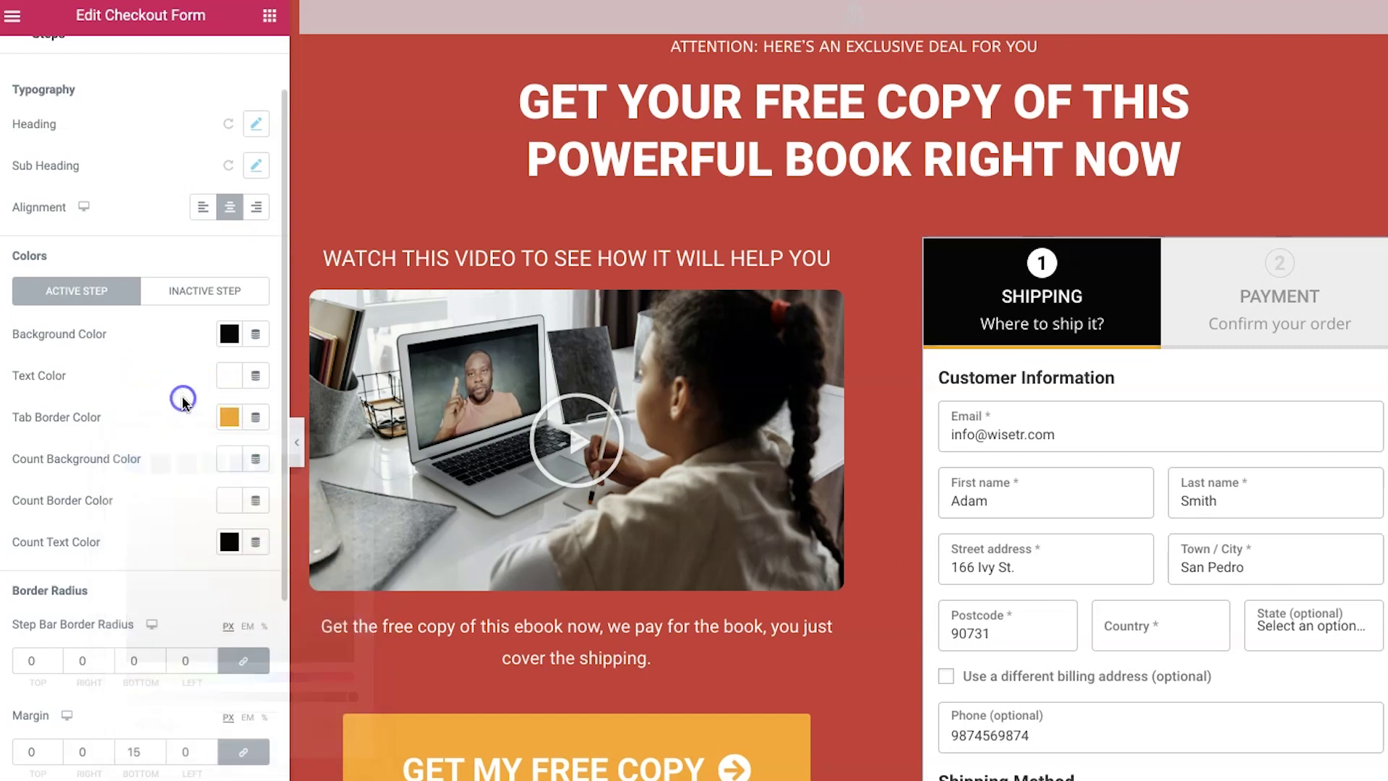
Step: Try green #23A455 as the active step's count background color and restore it to white #FFFFFF
scroll(183, 401, "down", 1)
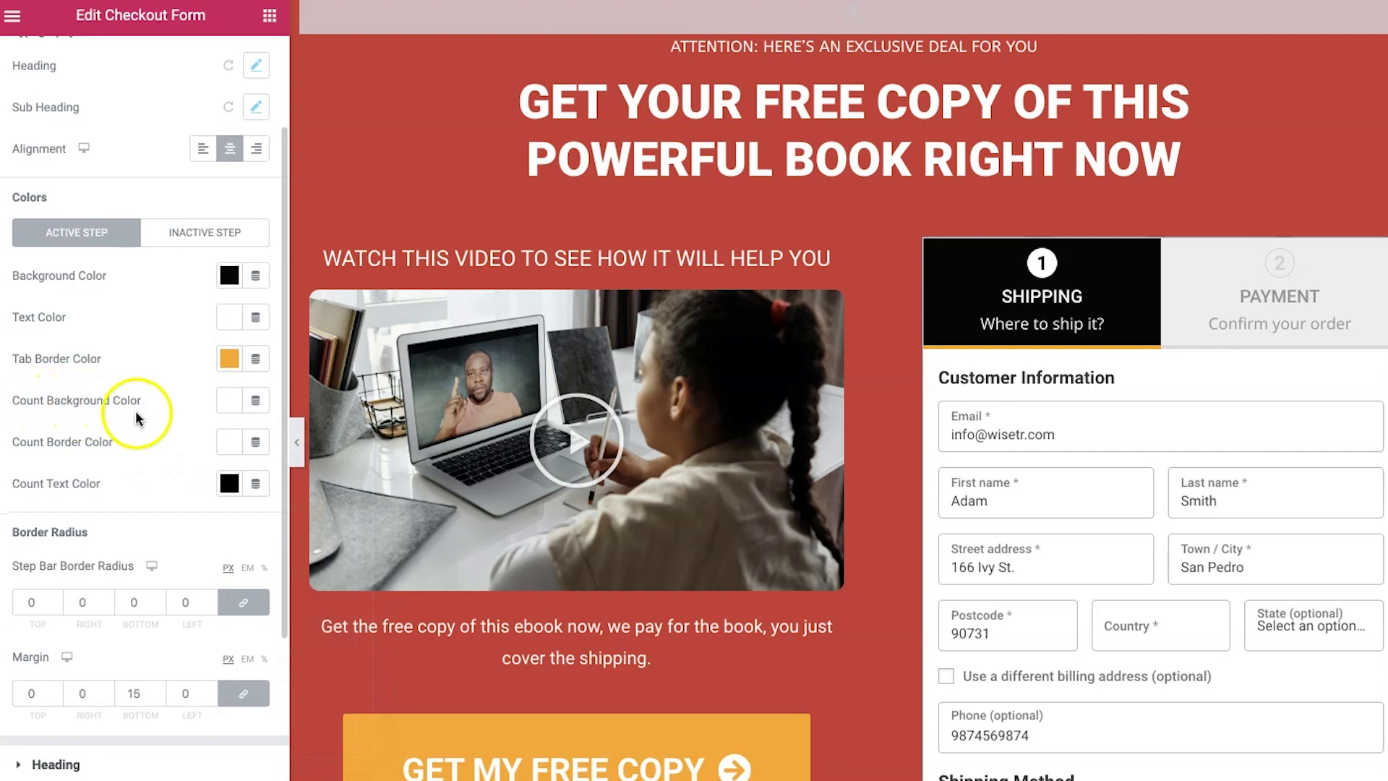
left_click(229, 401)
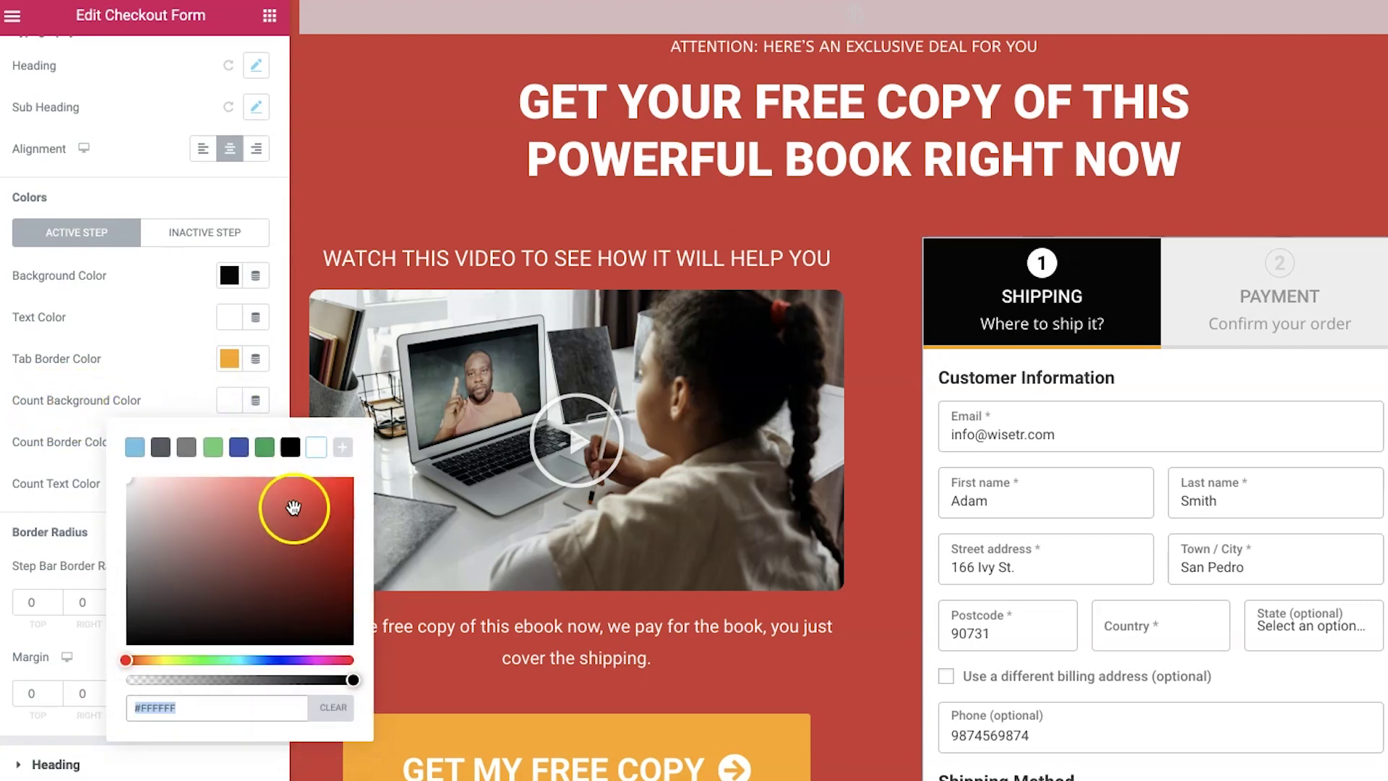
left_click(265, 451)
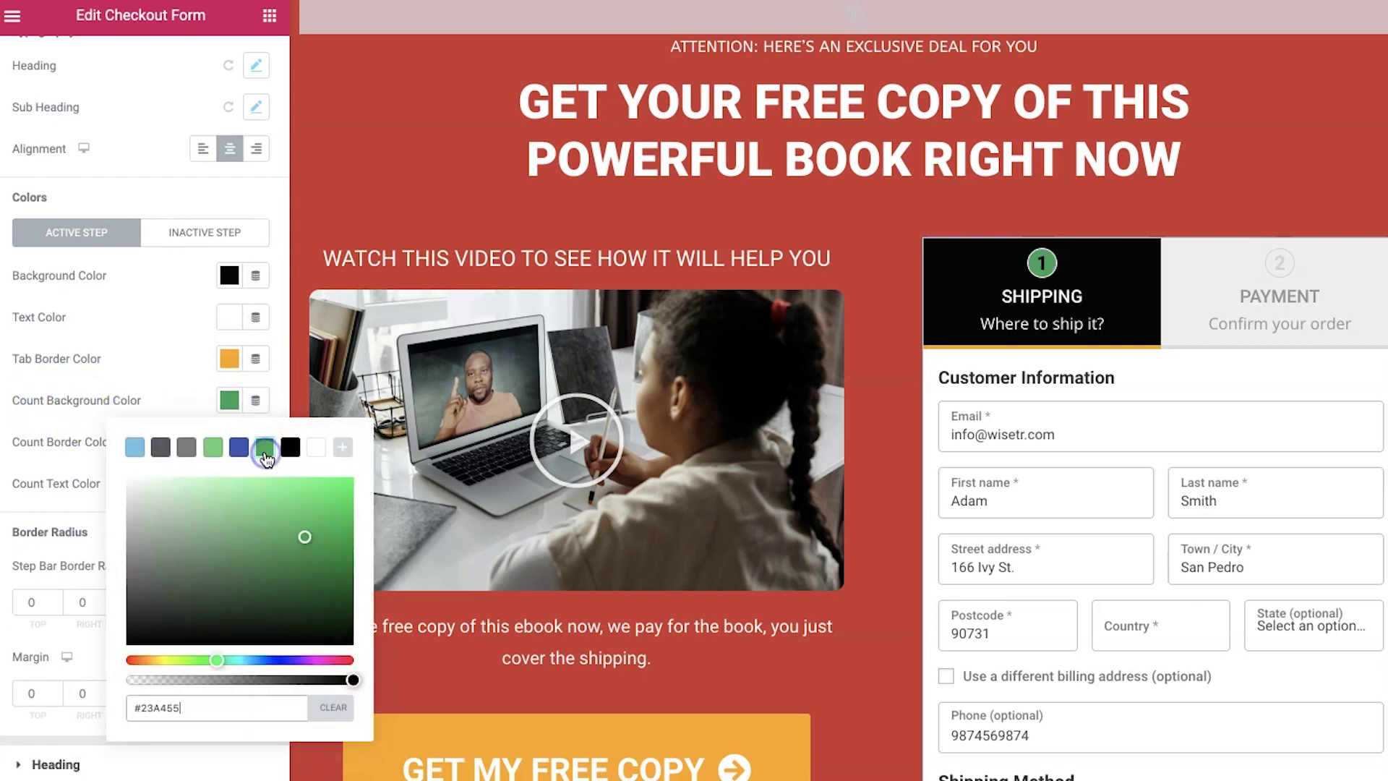
left_click(318, 453)
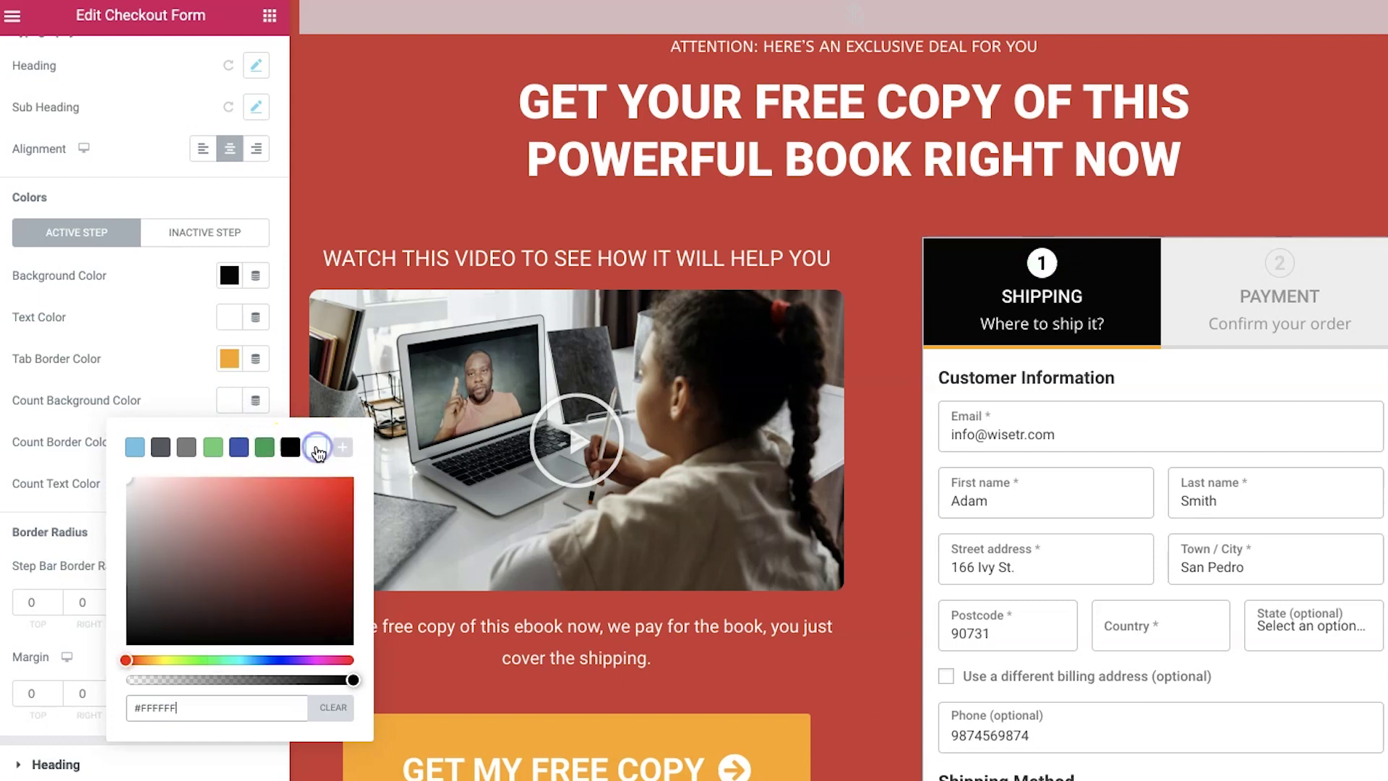
left_click(199, 376)
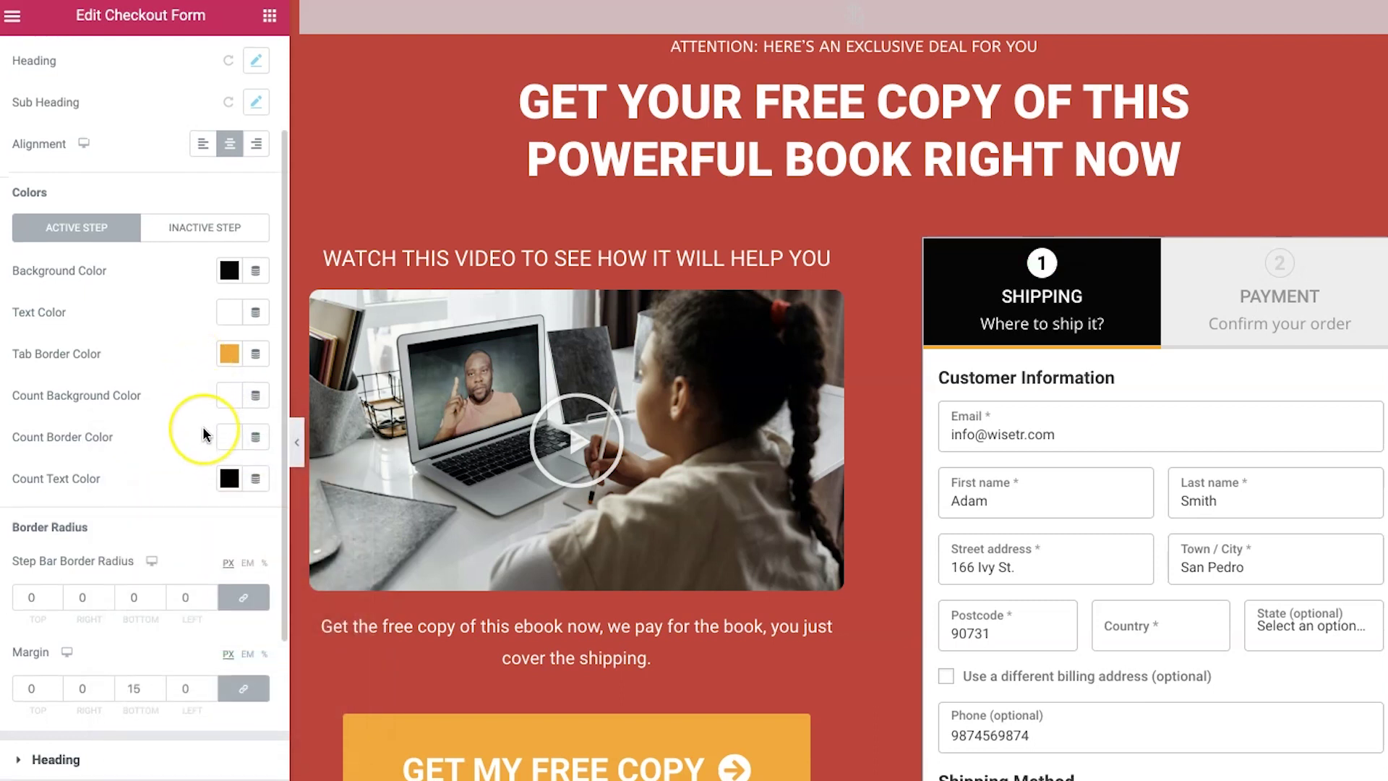
Step: Review the step bar's border radius and margin settings, and set the checkout form's heading color to near-black
scroll(203, 433, "down", 1)
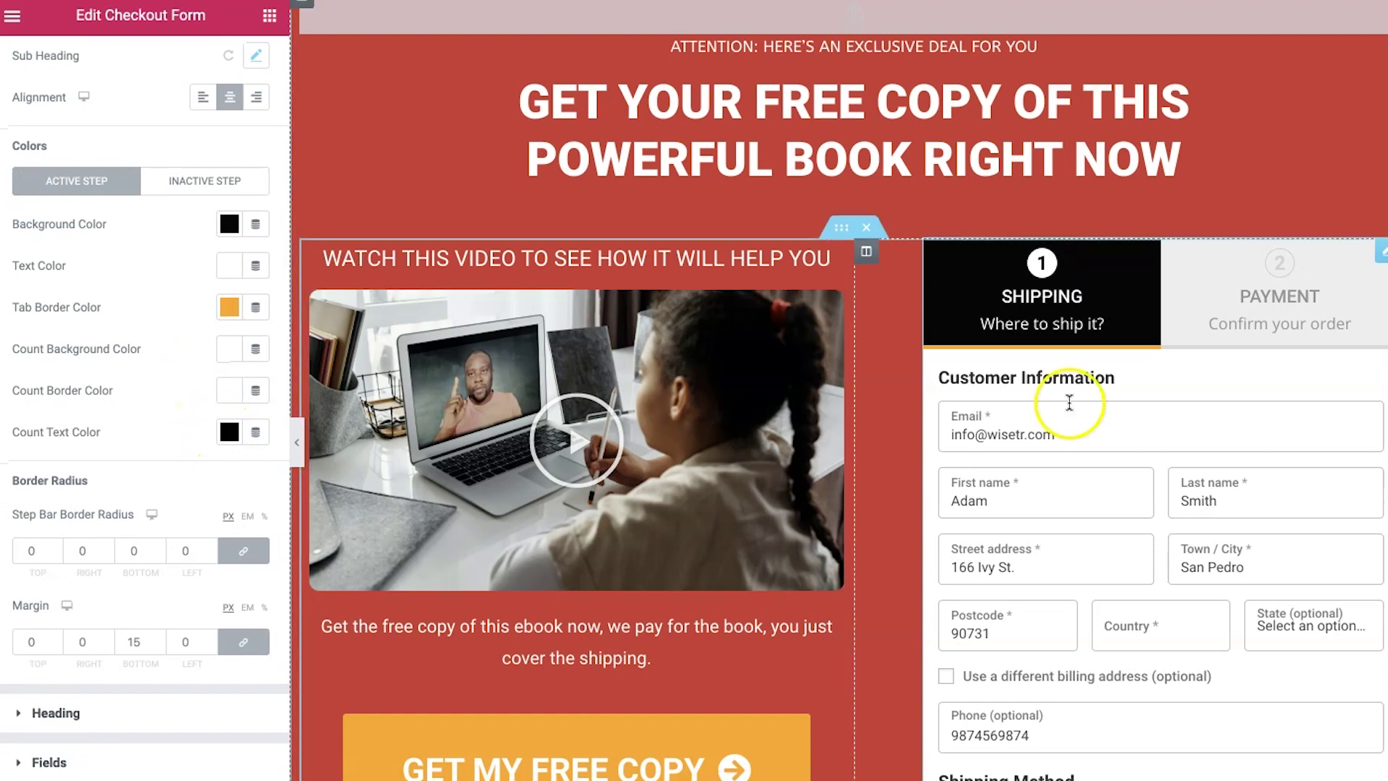
scroll(1066, 419, "down", 4)
scroll(170, 532, "down", 2)
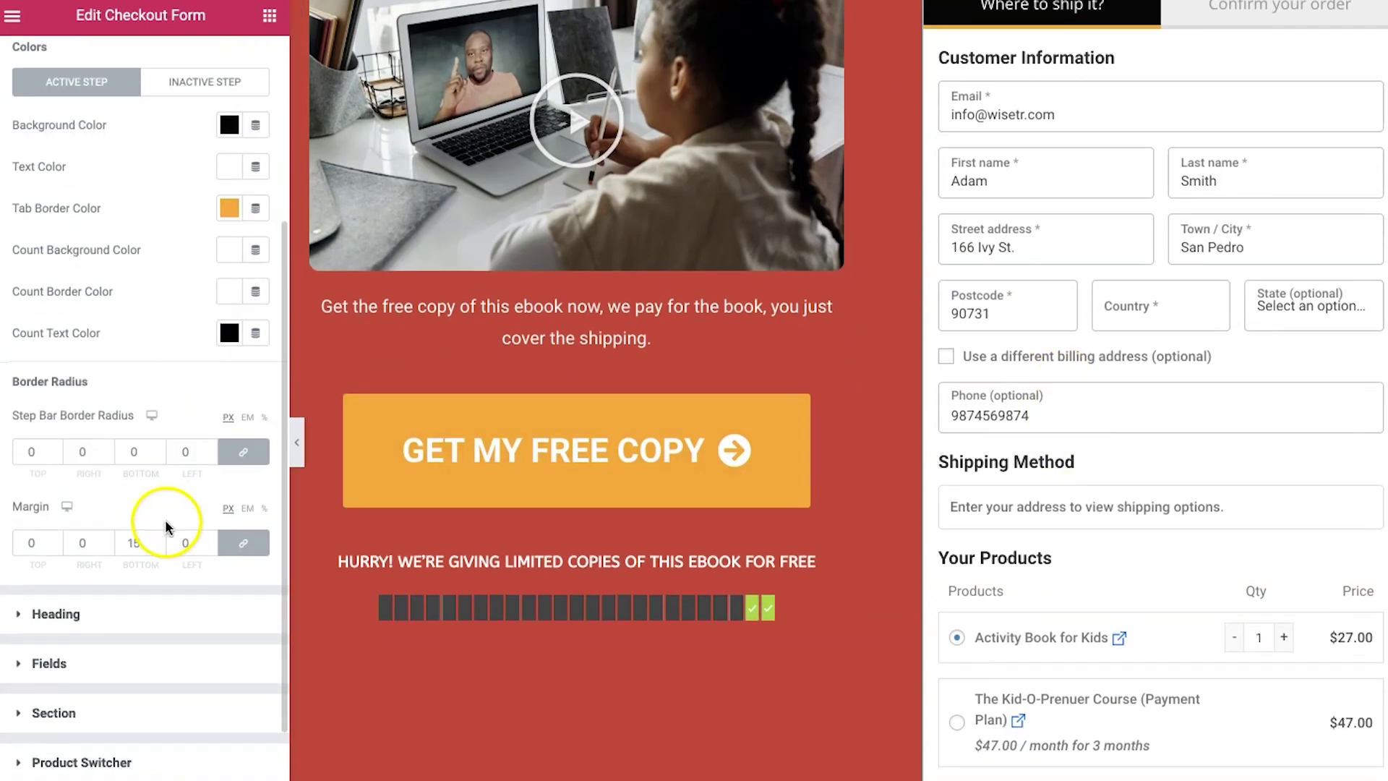
scroll(1178, 279, "up", 4)
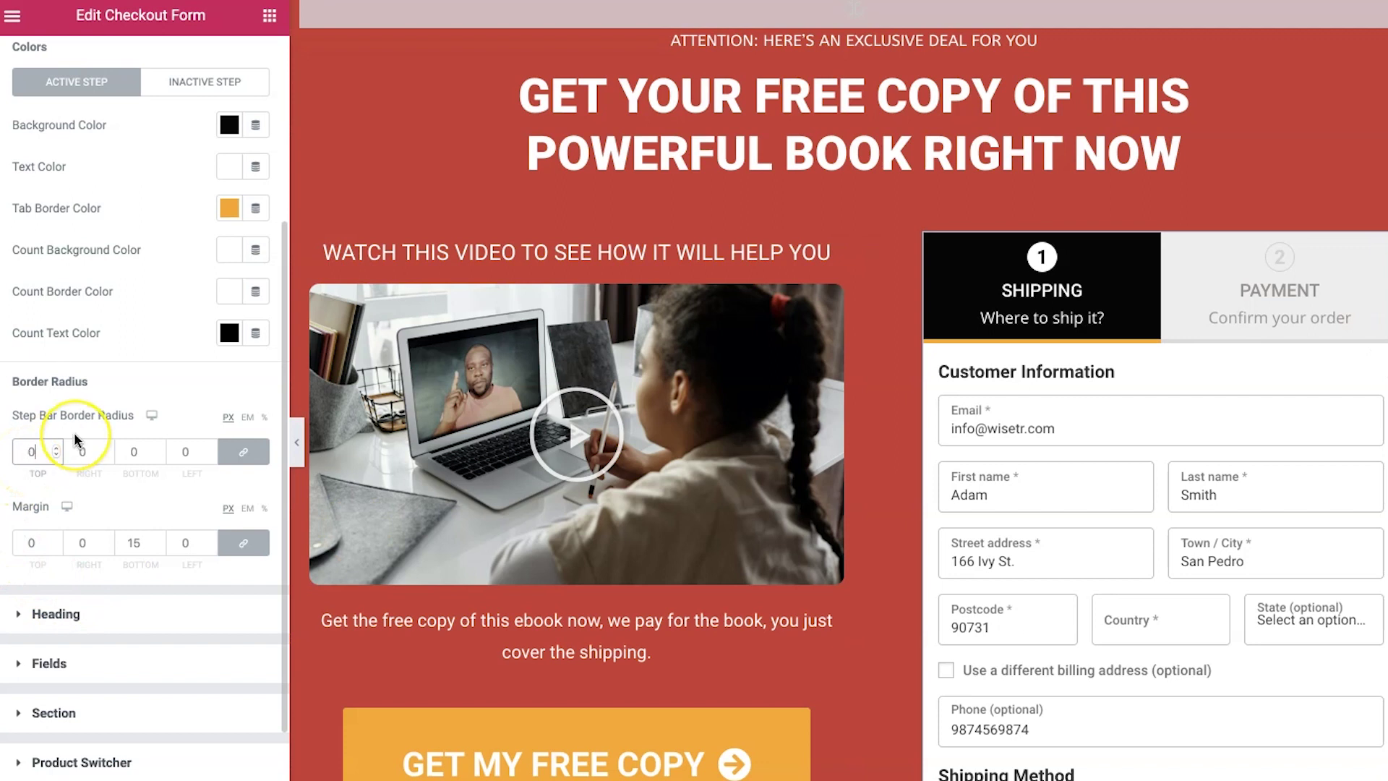
scroll(75, 438, "down", 3)
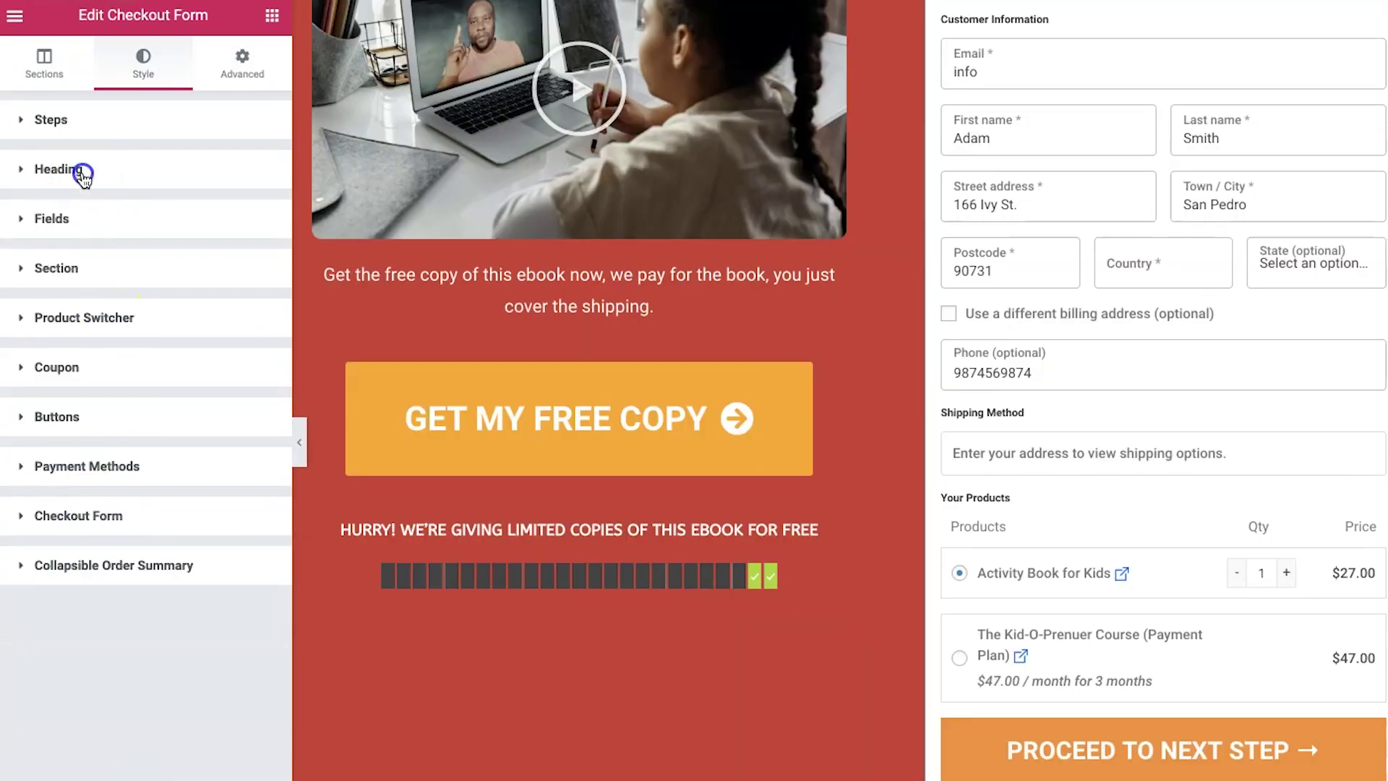
left_click(83, 176)
scroll(527, 436, "up", 3)
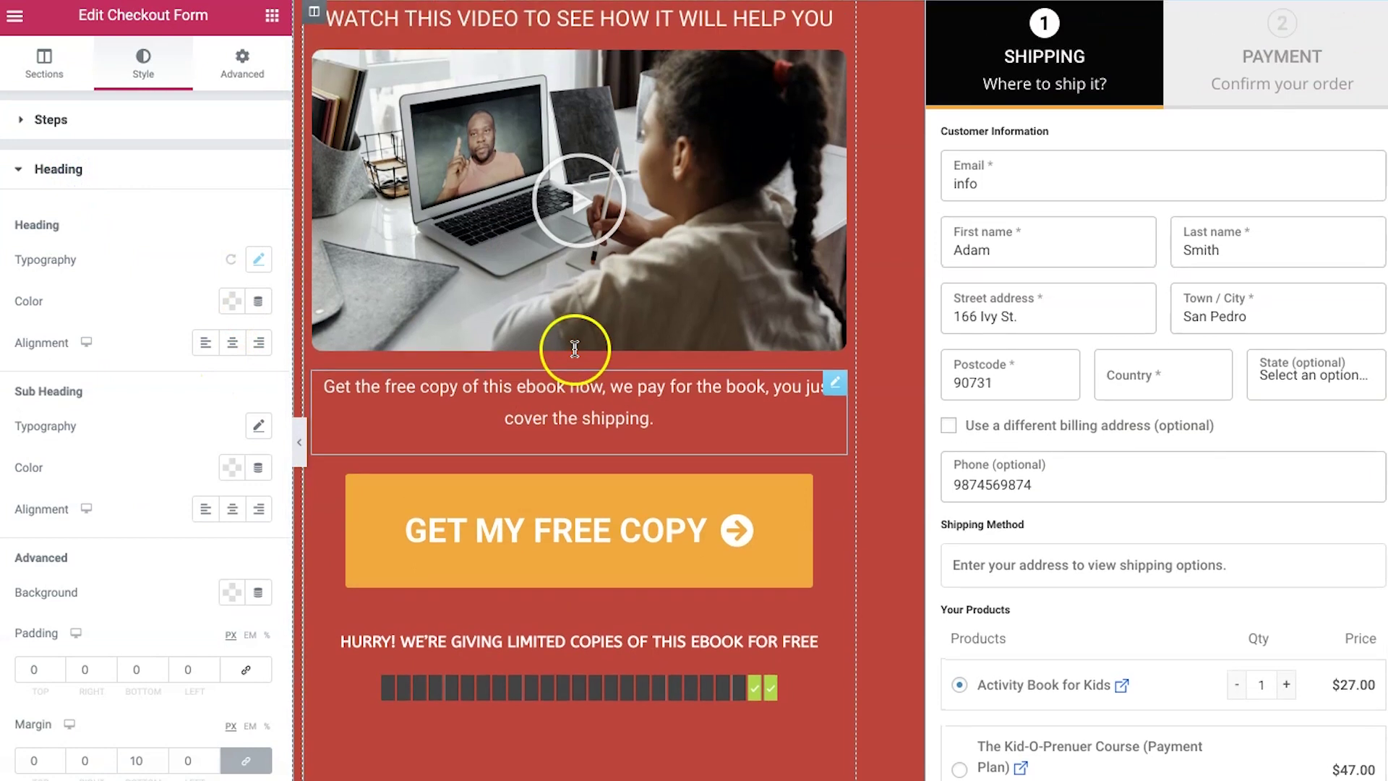
left_click(230, 303)
left_click_drag(234, 403, 158, 397)
left_click_drag(359, 483, 336, 526)
left_click(182, 284)
right_click(176, 362)
Step: Increase the font size of the checkout form's section headings in the heading typography settings
left_click(272, 261)
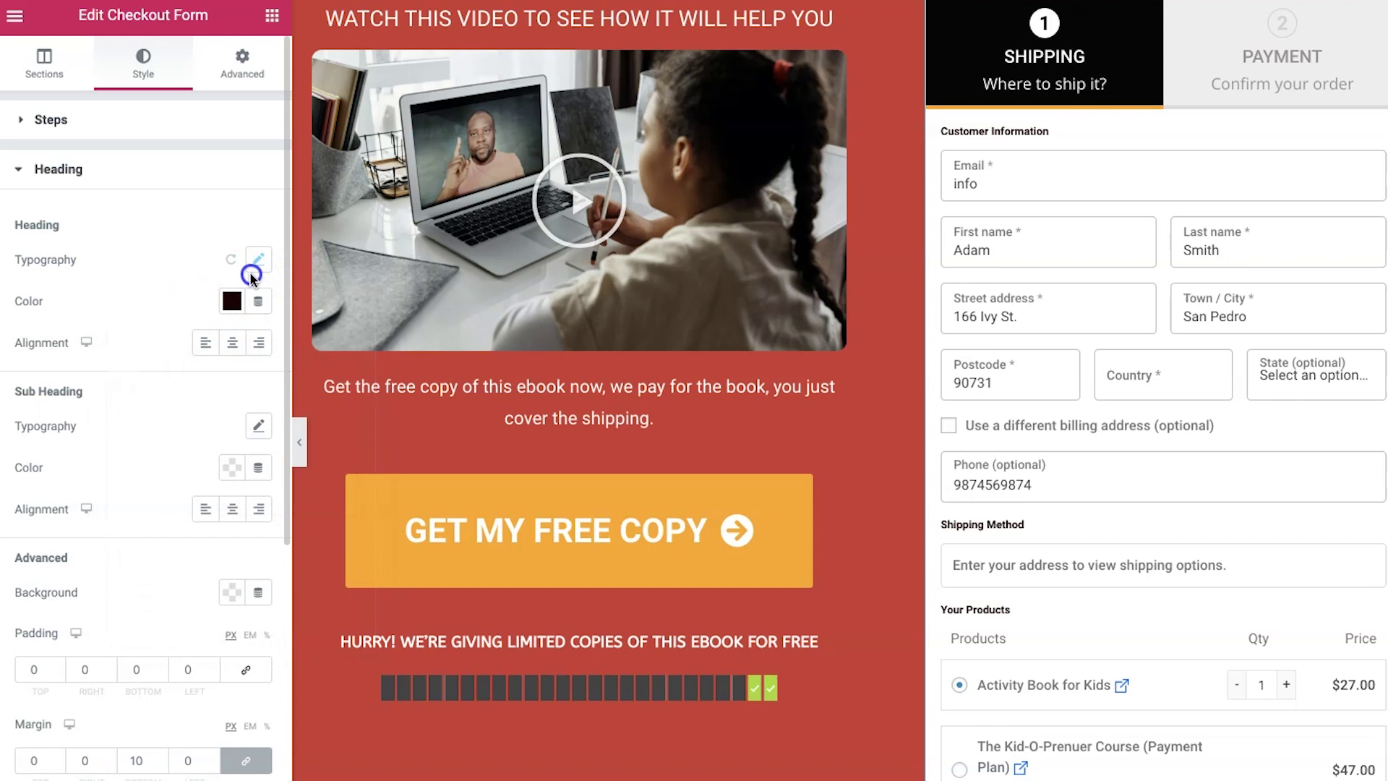
left_click(253, 273)
left_click_drag(50, 395, 48, 397)
left_click(102, 248)
Step: Examine the remaining Heading style options and the Fields style settings for labels, inputs, borders, focus color and error validation color
scroll(163, 524, "down", 5)
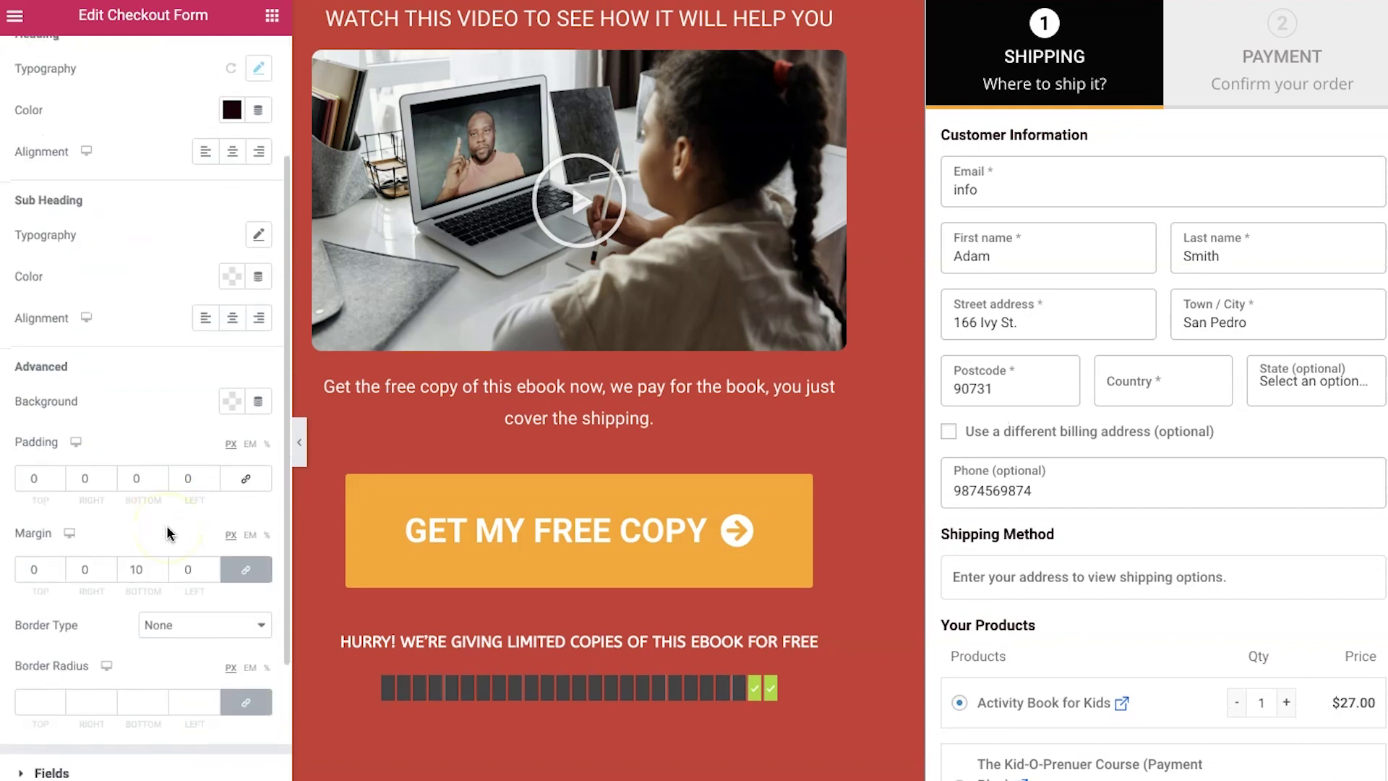
scroll(167, 532, "down", 3)
left_click(89, 561)
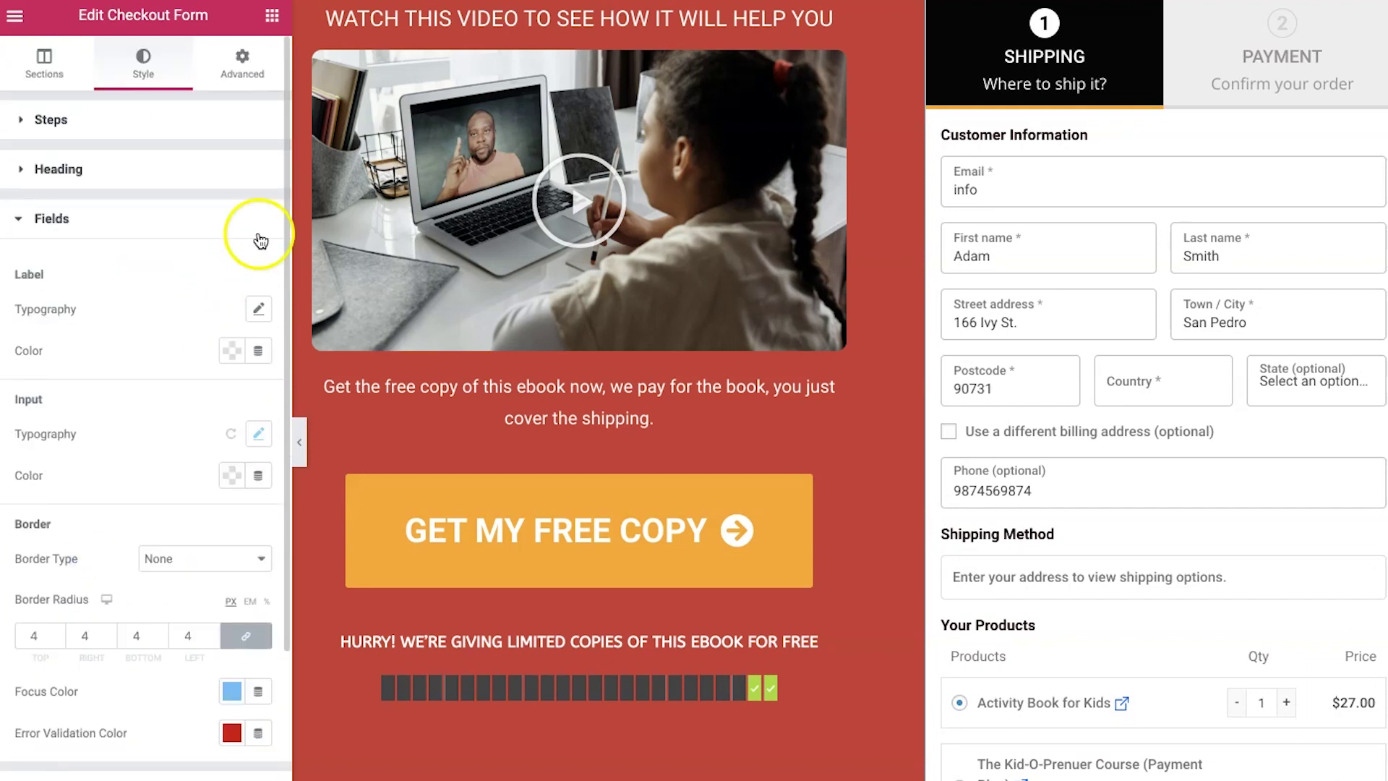
scroll(261, 241, "down", 1)
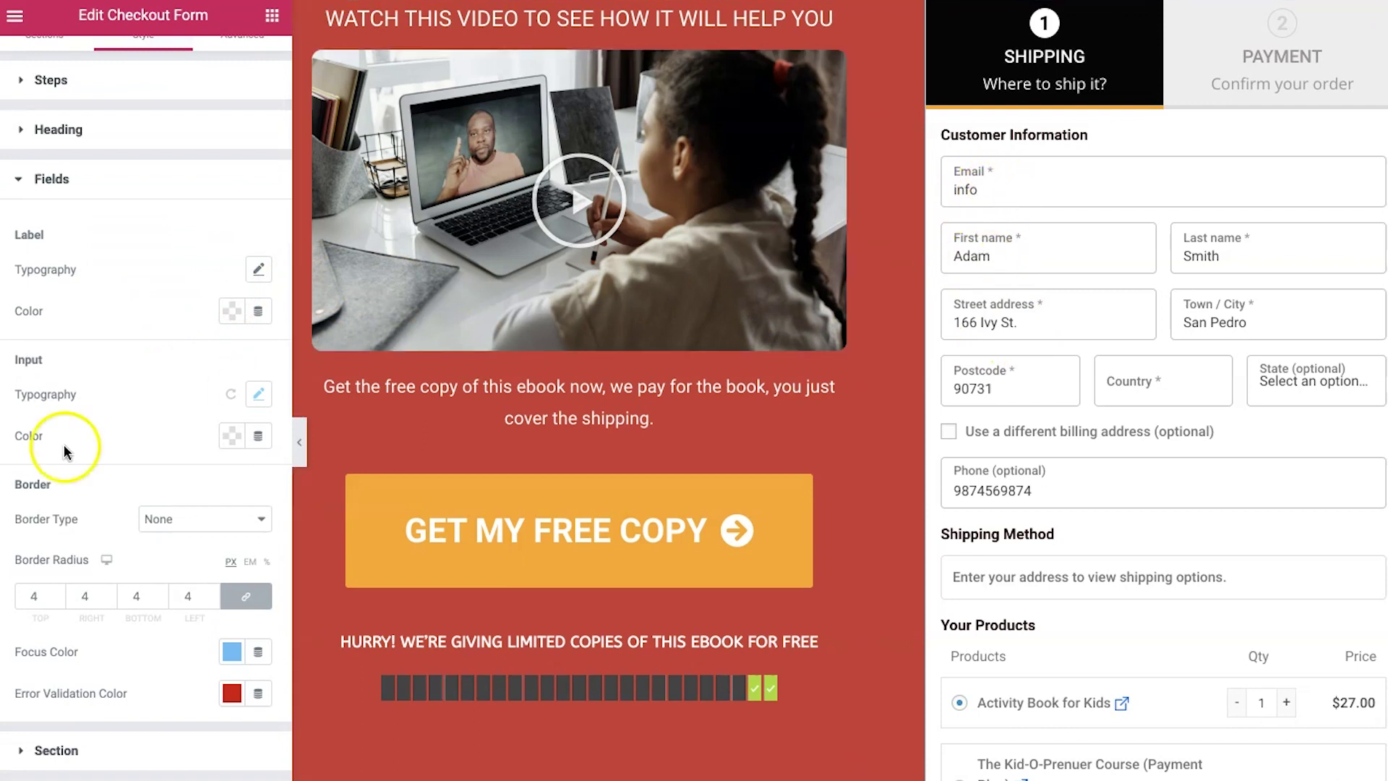
scroll(83, 502, "down", 2)
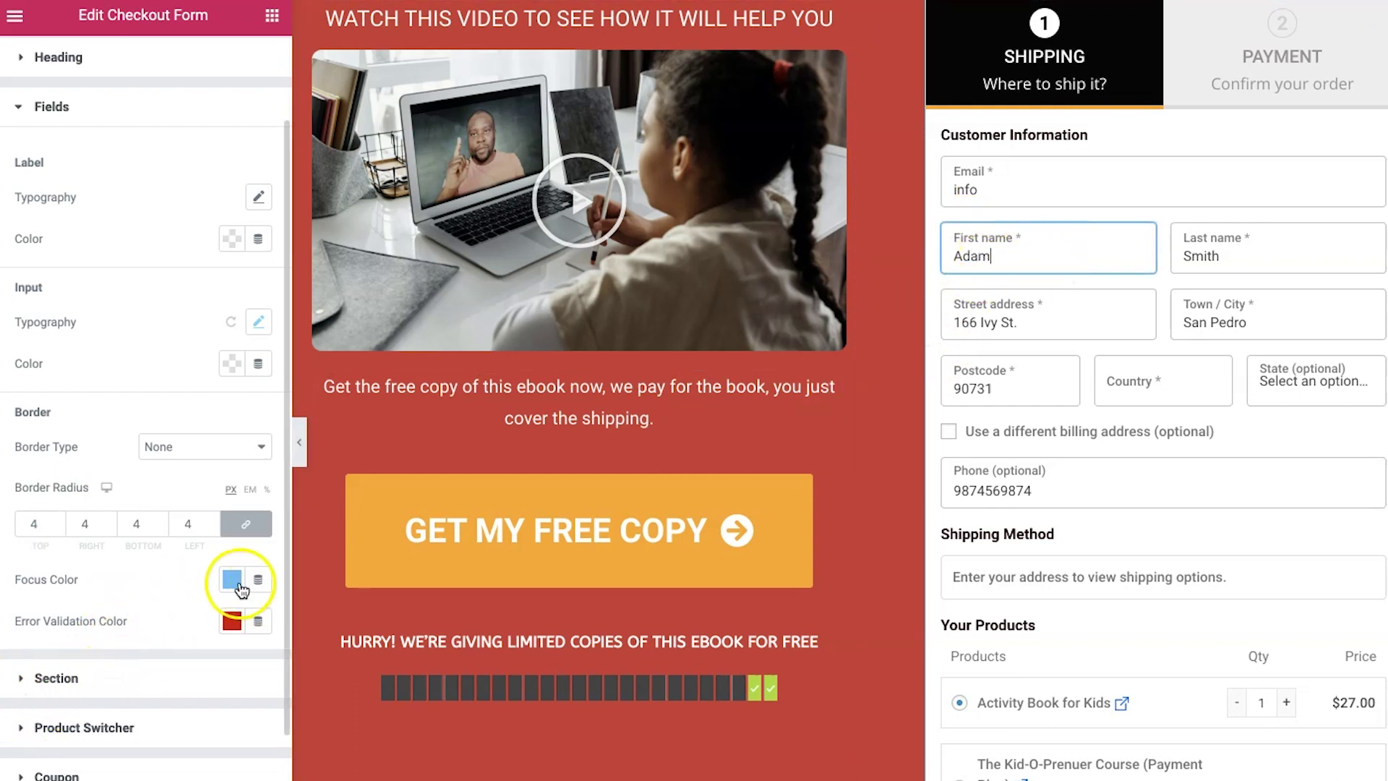
scroll(145, 627, "down", 2)
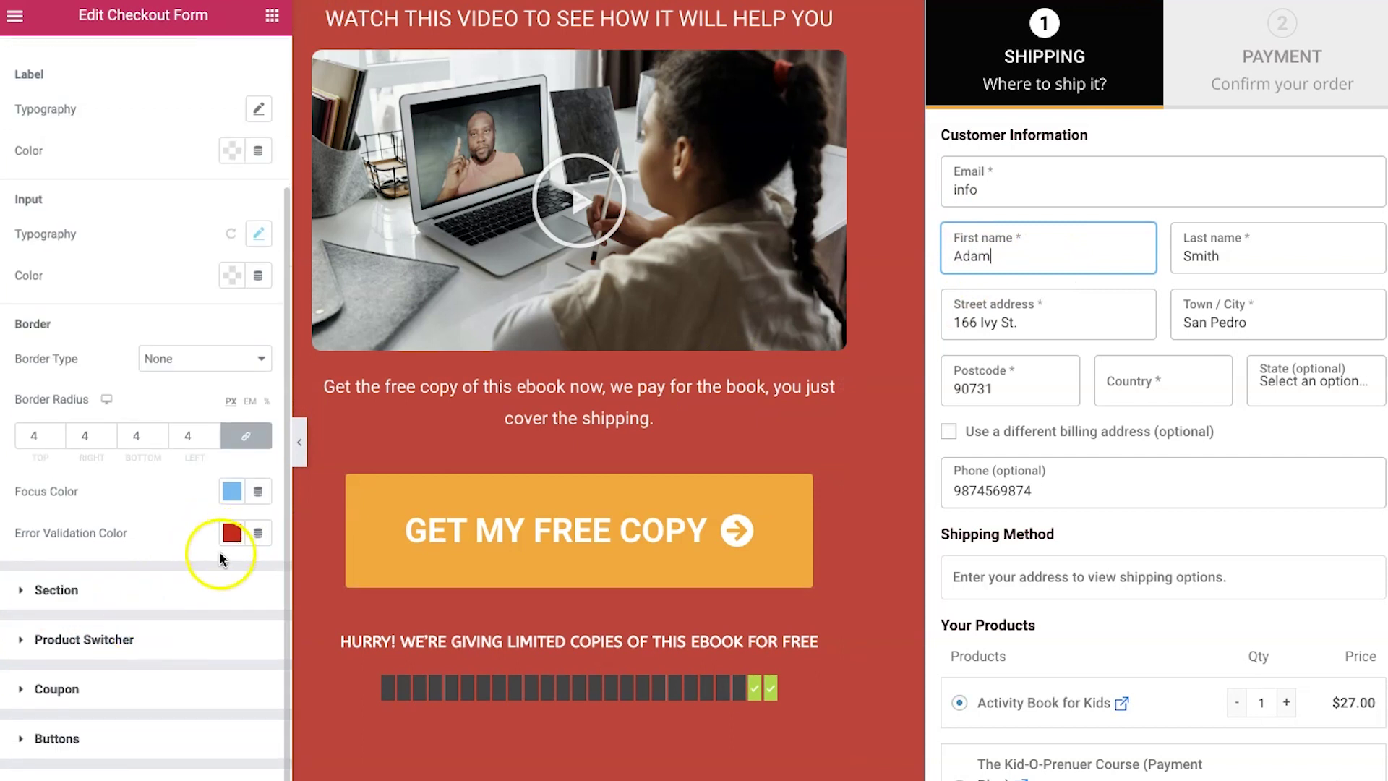
scroll(211, 550, "down", 1)
scroll(206, 549, "down", 1)
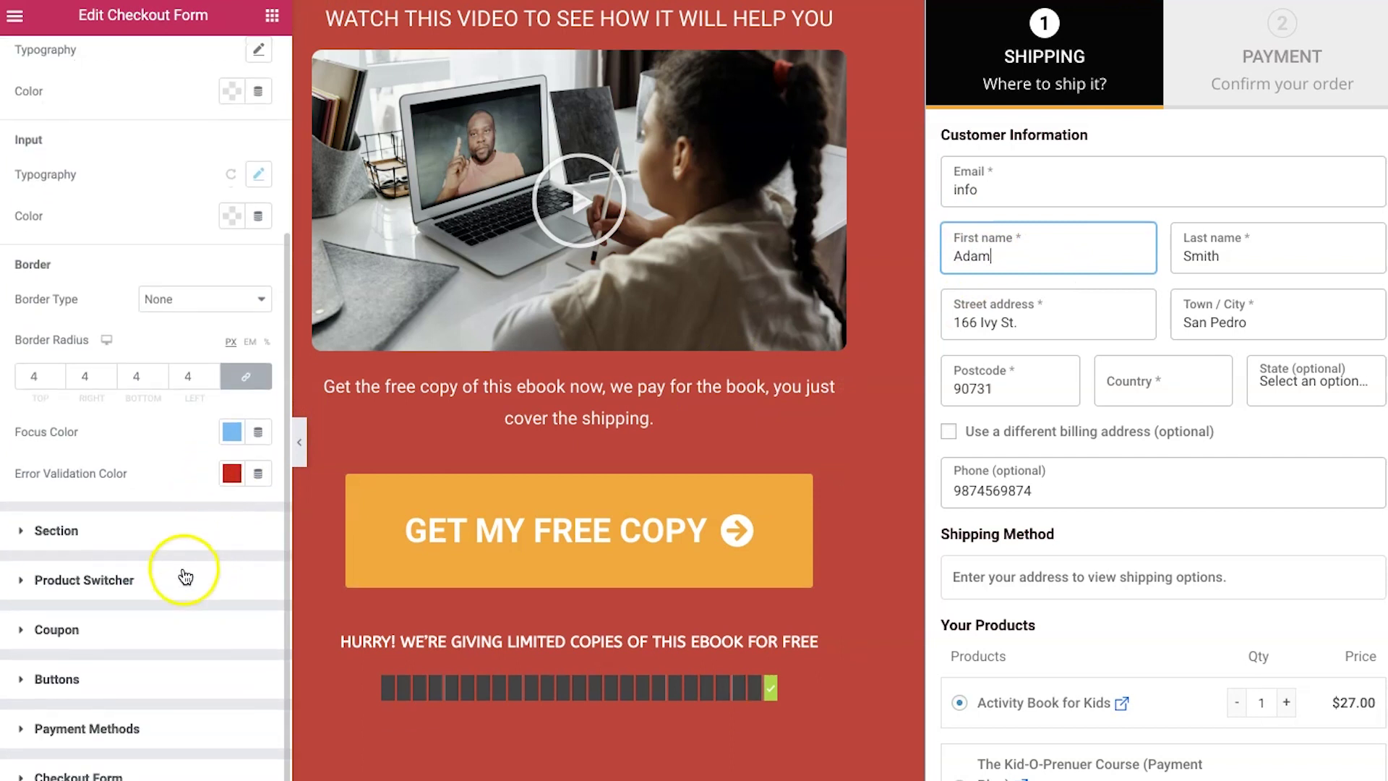
Step: Open the checkout form's Buttons style settings and set the button width to 99%
left_click(58, 679)
scroll(969, 638, "down", 3)
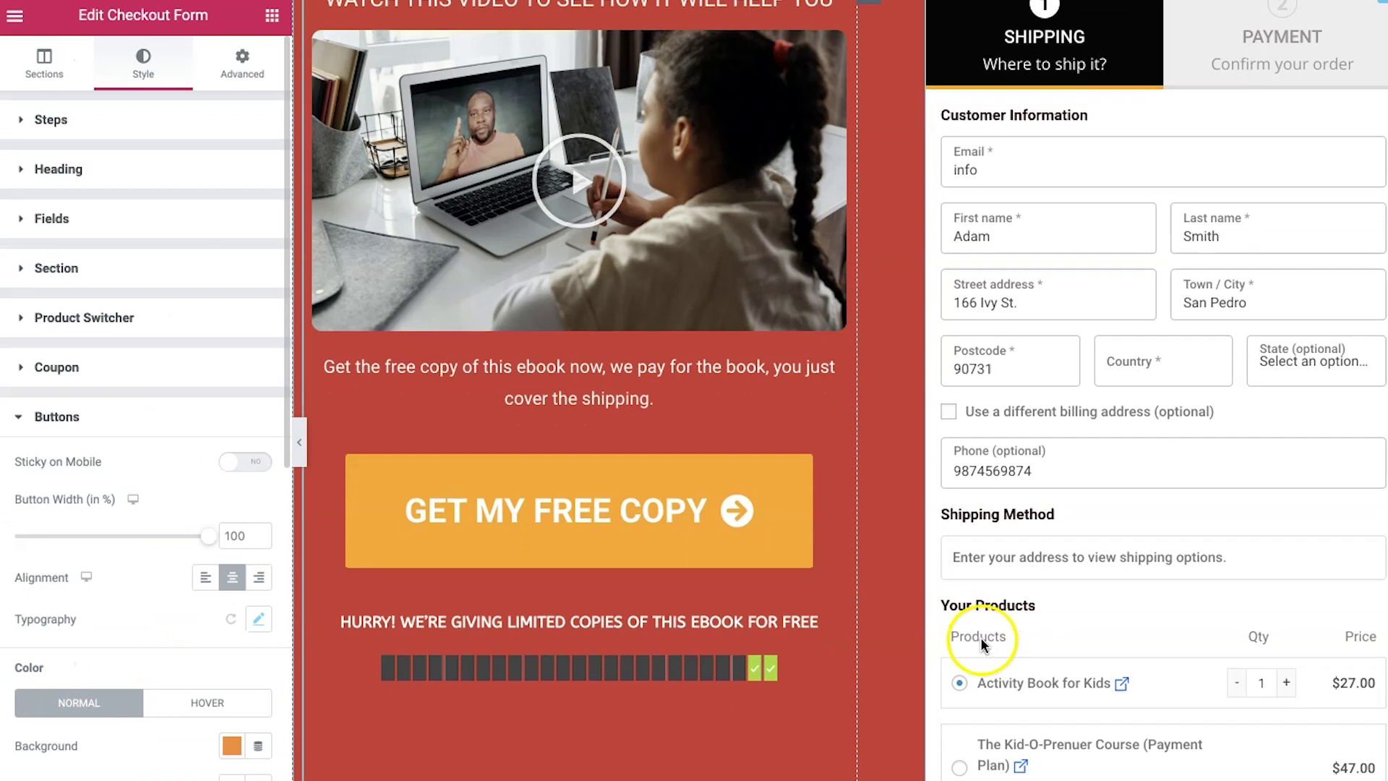
scroll(181, 614, "down", 1)
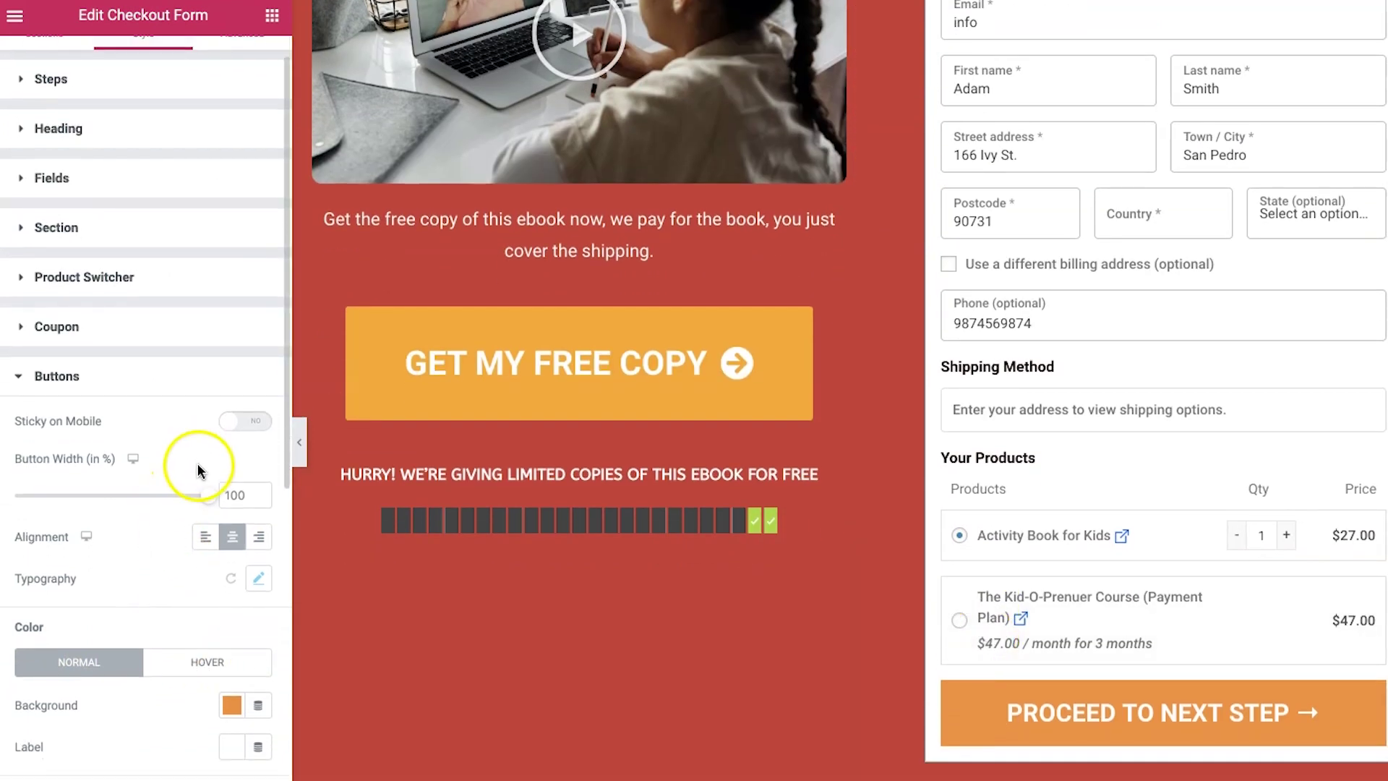
scroll(196, 483, "down", 2)
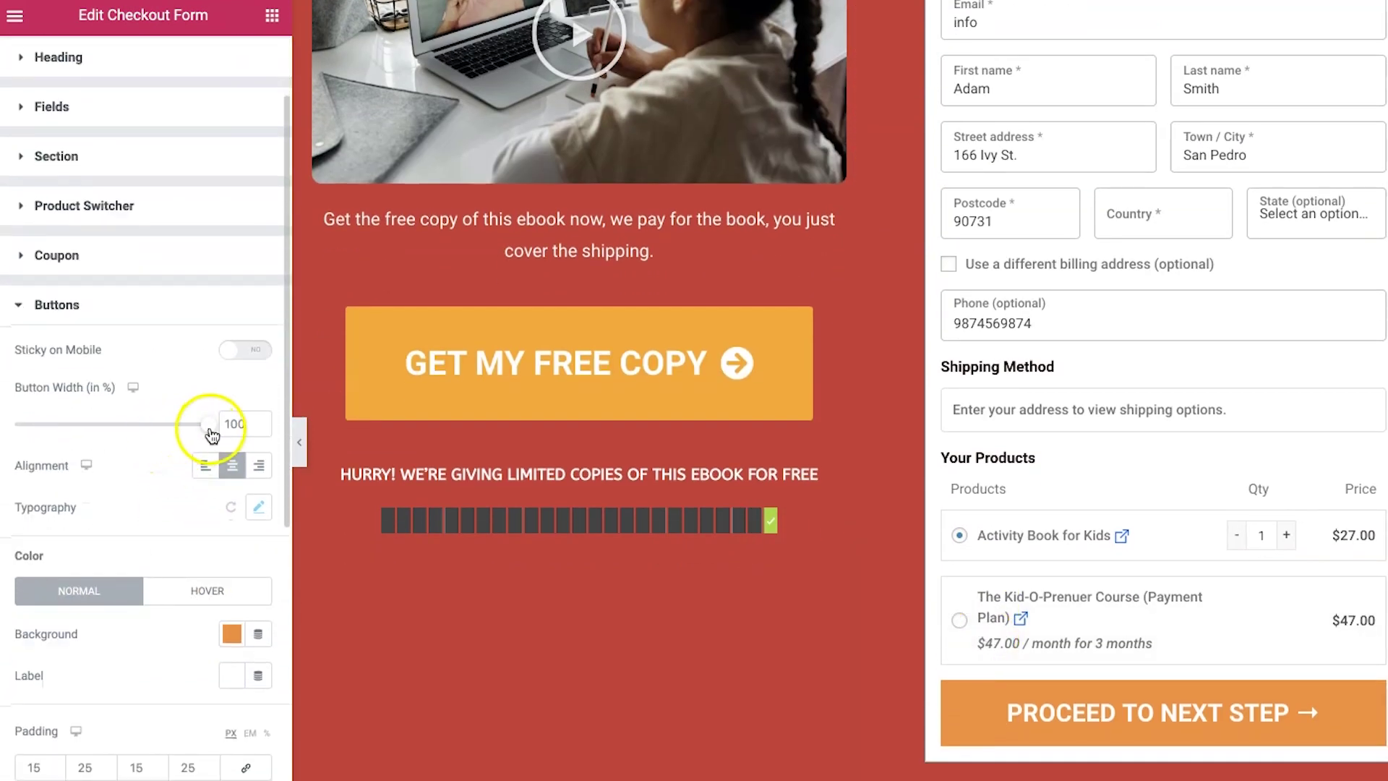
left_click_drag(181, 431, 209, 432)
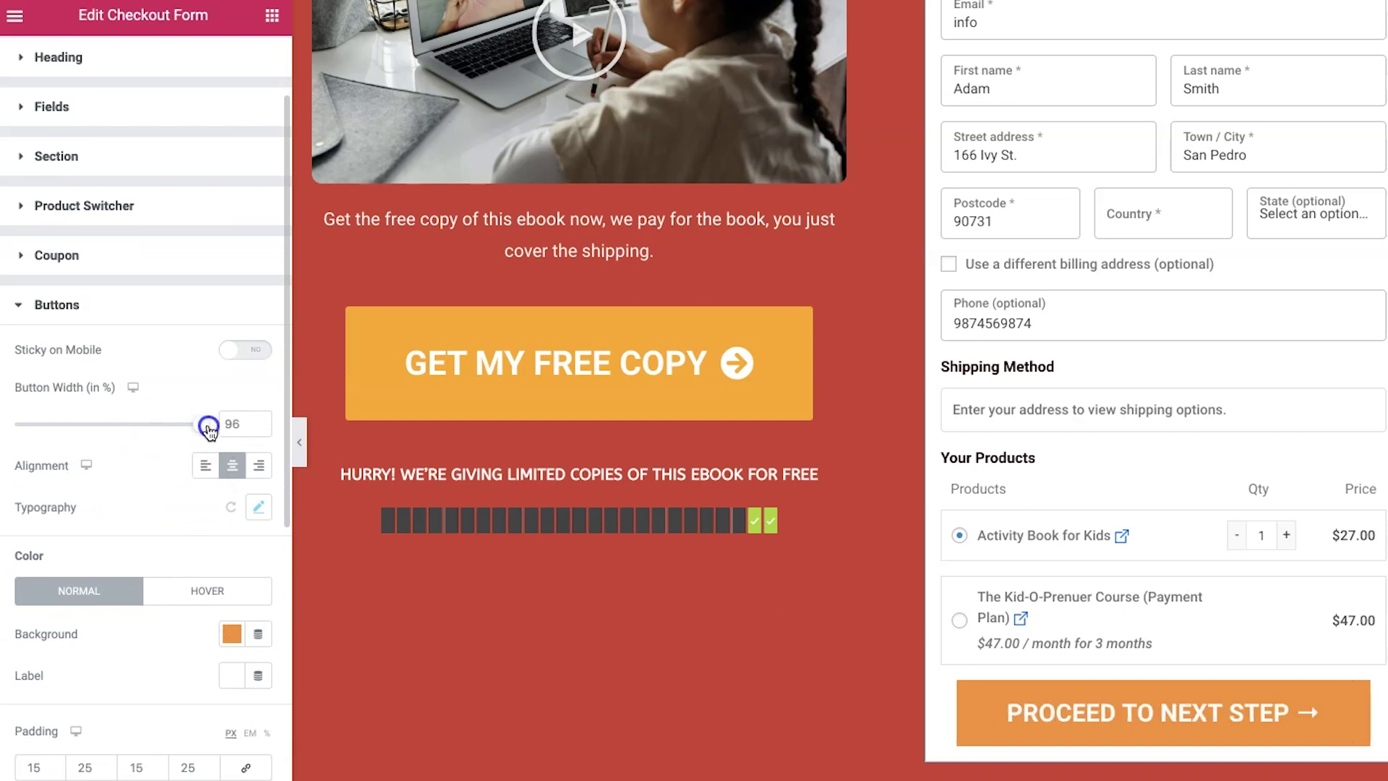
Step: Try a darker, burnt-orange background color for the checkout form's button in its normal state
scroll(195, 462, "down", 2)
scroll(206, 484, "down", 3)
left_click(228, 451)
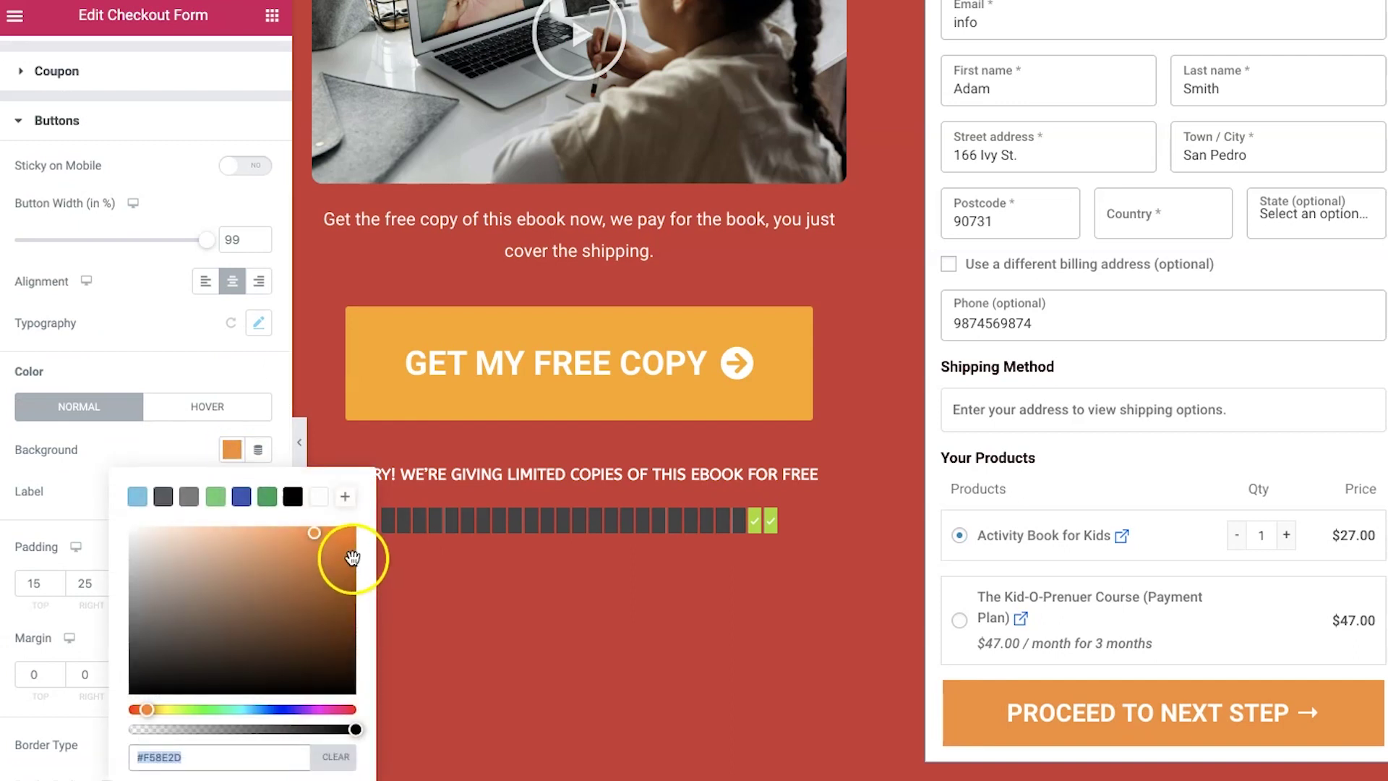
mouse_move(327, 568)
left_mouse_down()
mouse_move(347, 569)
mouse_move(331, 561)
left_mouse_up()
left_click(161, 444)
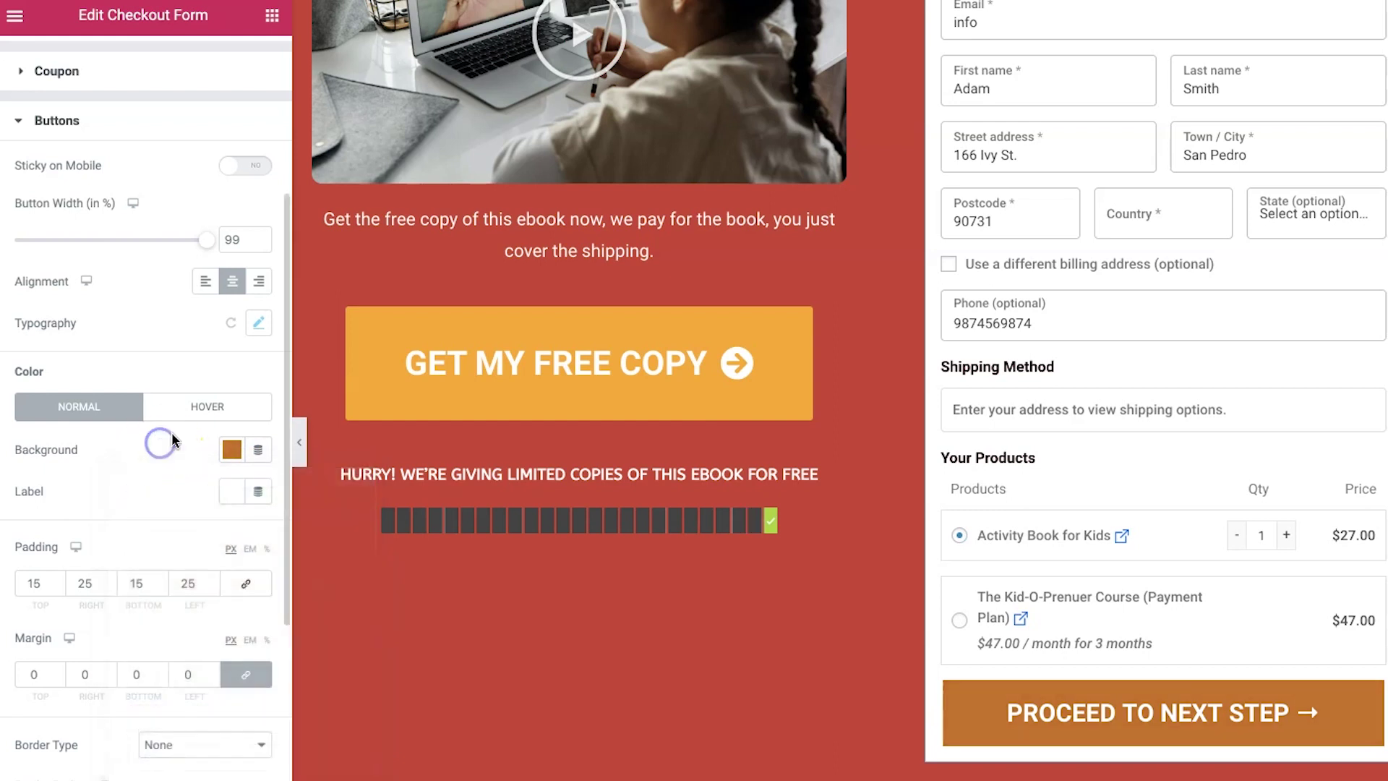
Step: Set the checkout button's normal-state background to a lighter orange and view its hover-state color settings
left_click(203, 409)
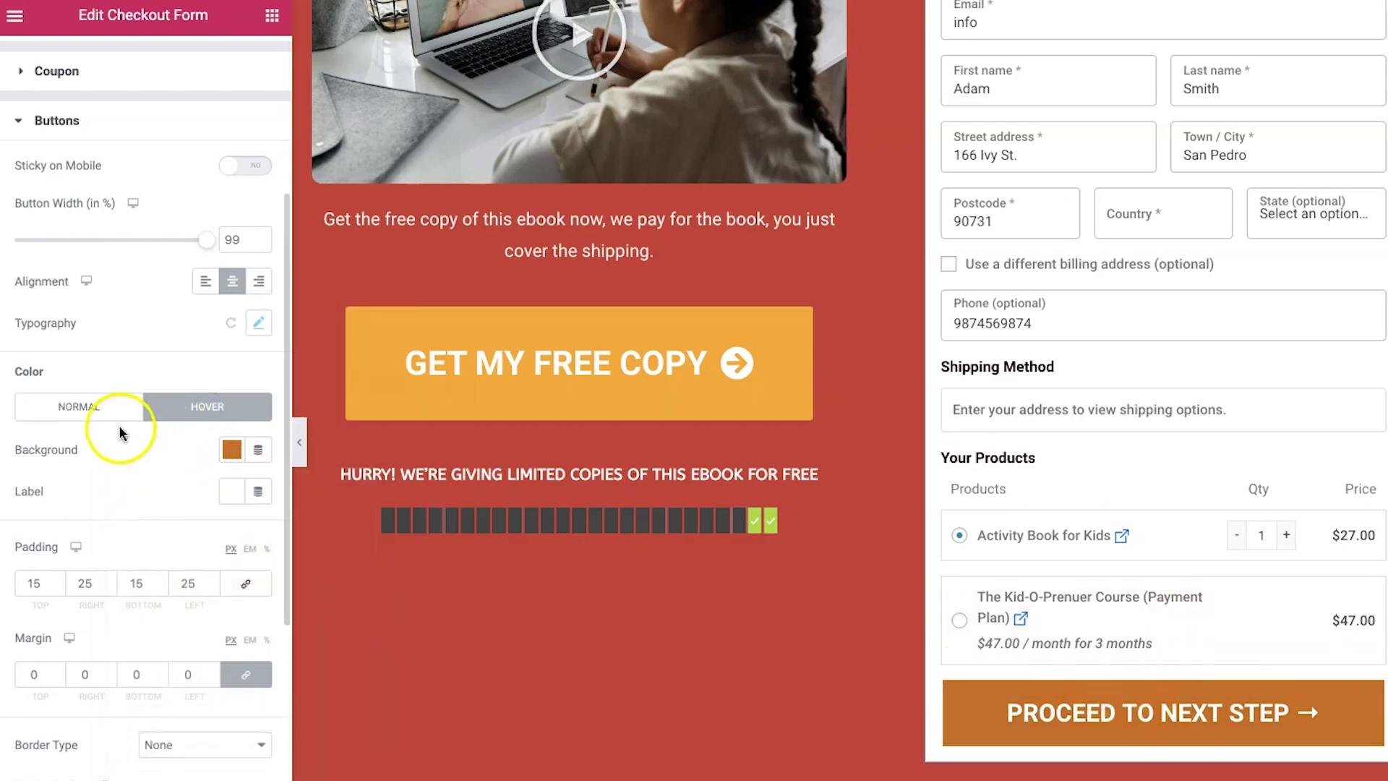
left_click(109, 406)
left_click(230, 457)
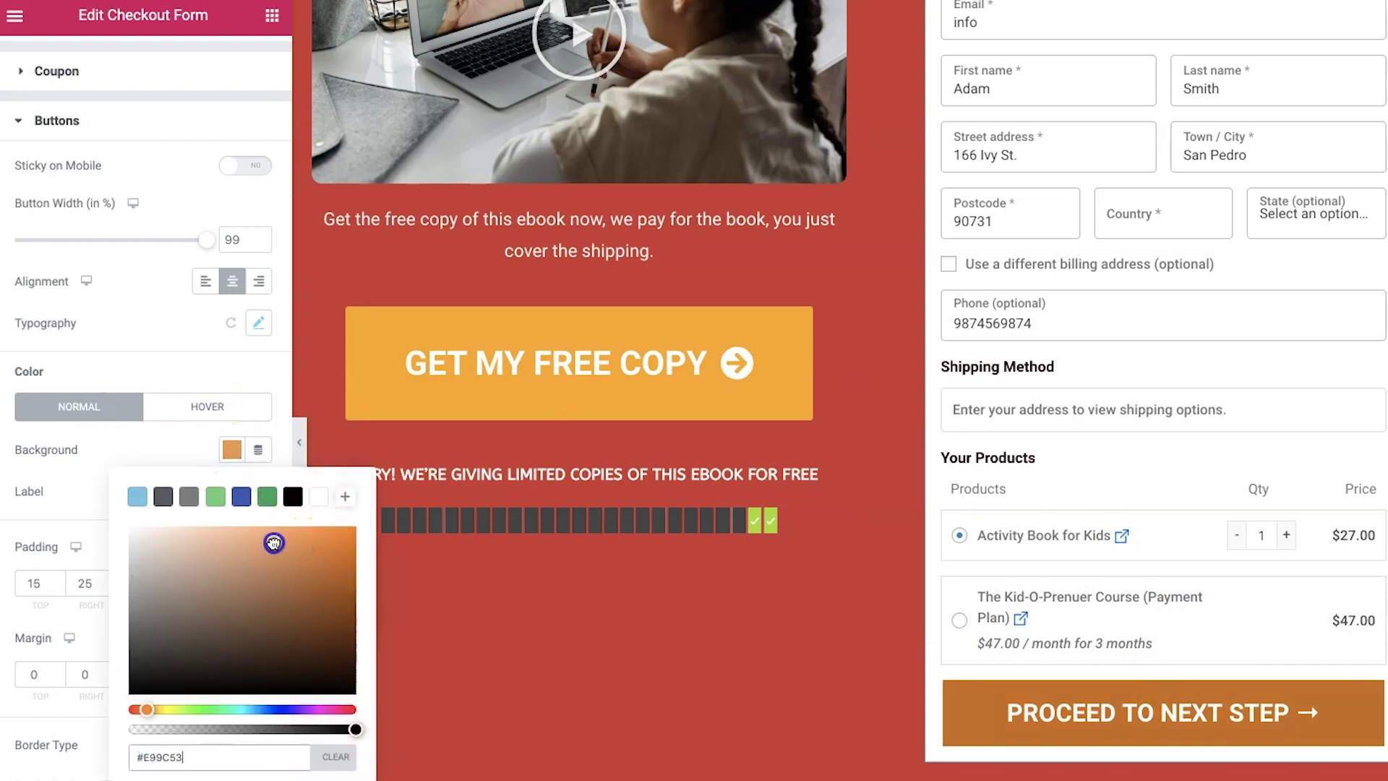
left_click(138, 449)
left_click(203, 409)
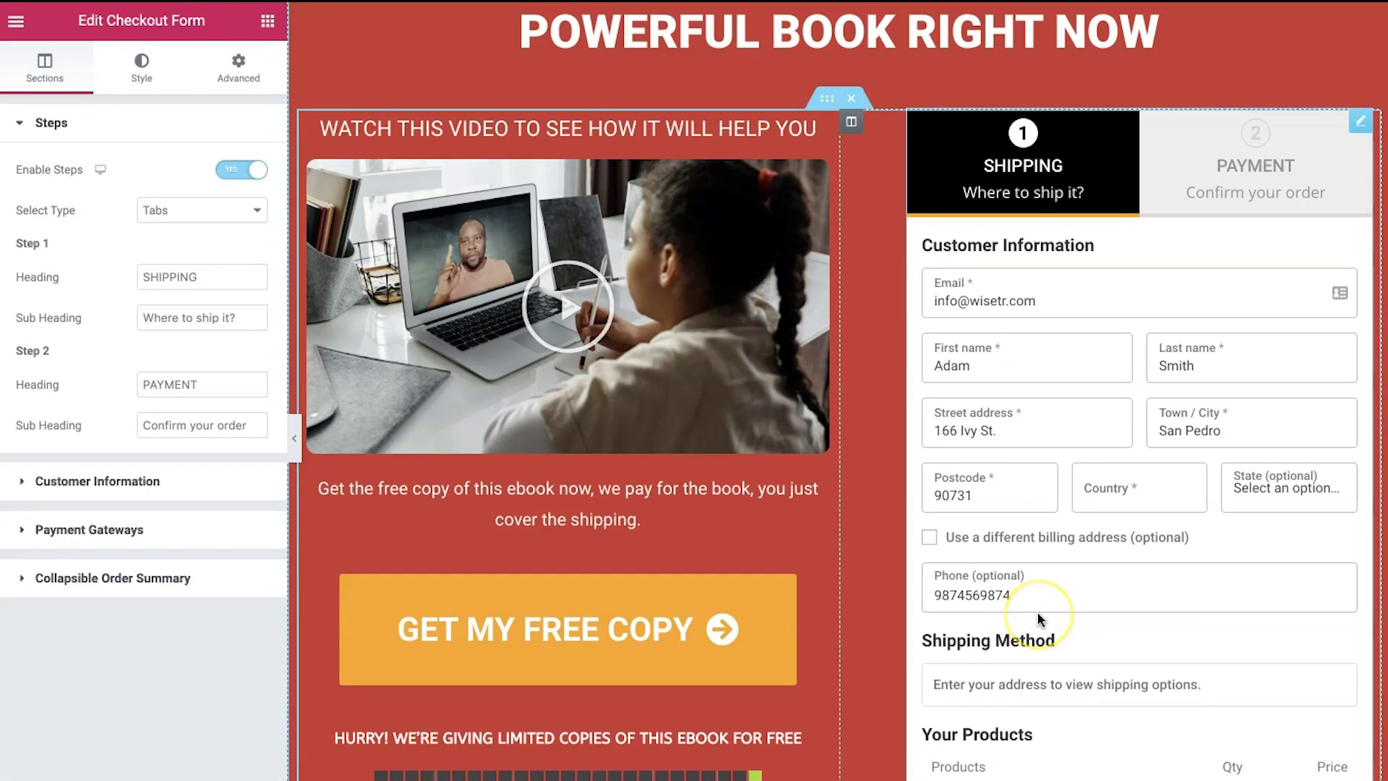
Step: Review the styled sales page and its two-step checkout form, from the headline down to the product list
scroll(1039, 619, "up", 3)
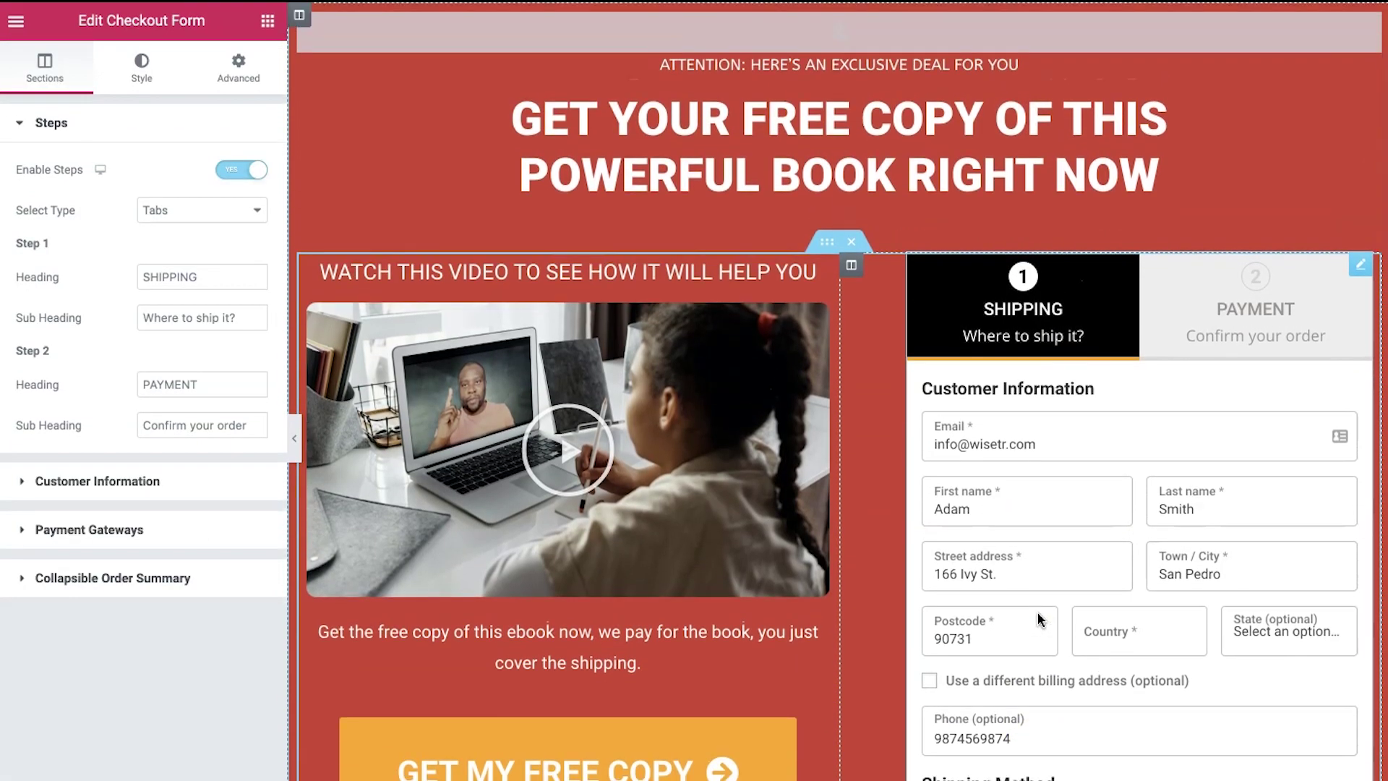
scroll(1039, 620, "down", 4)
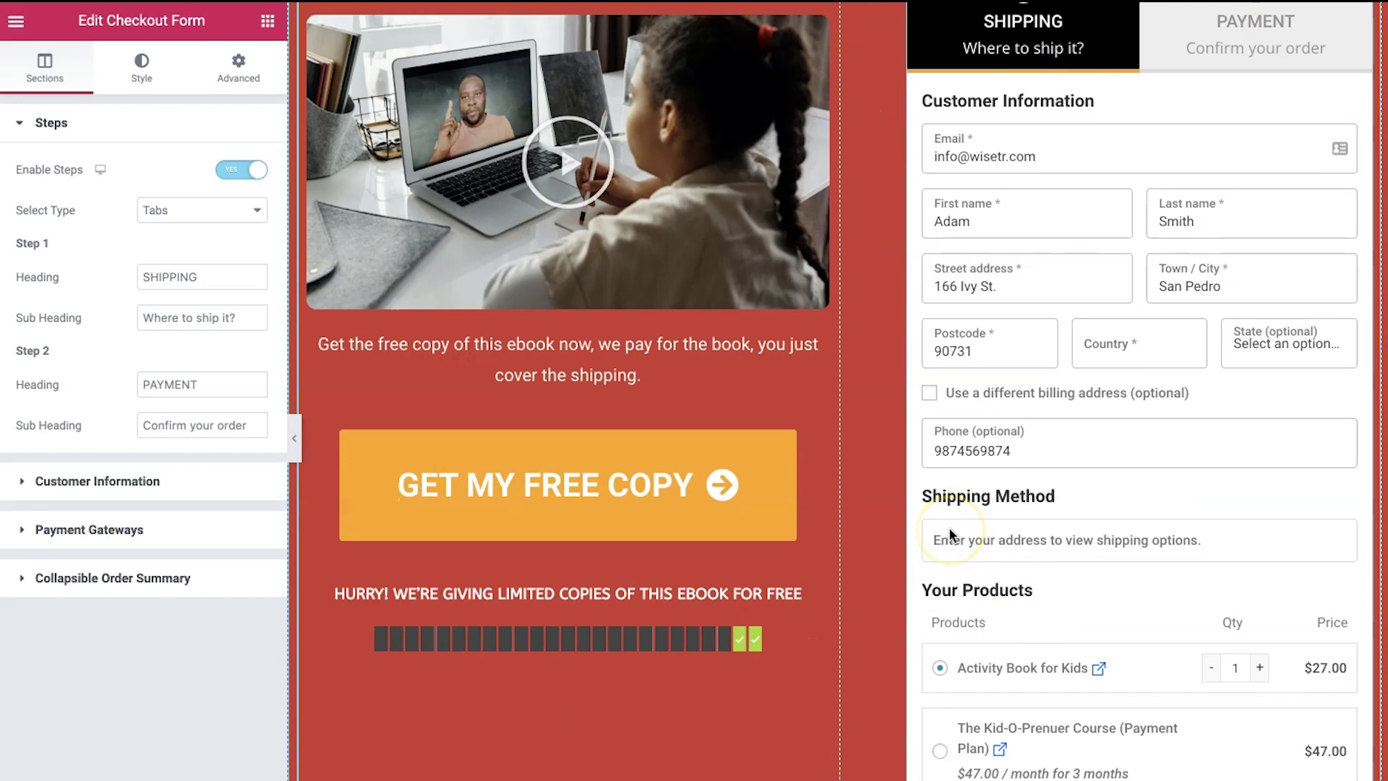
scroll(948, 534, "up", 1)
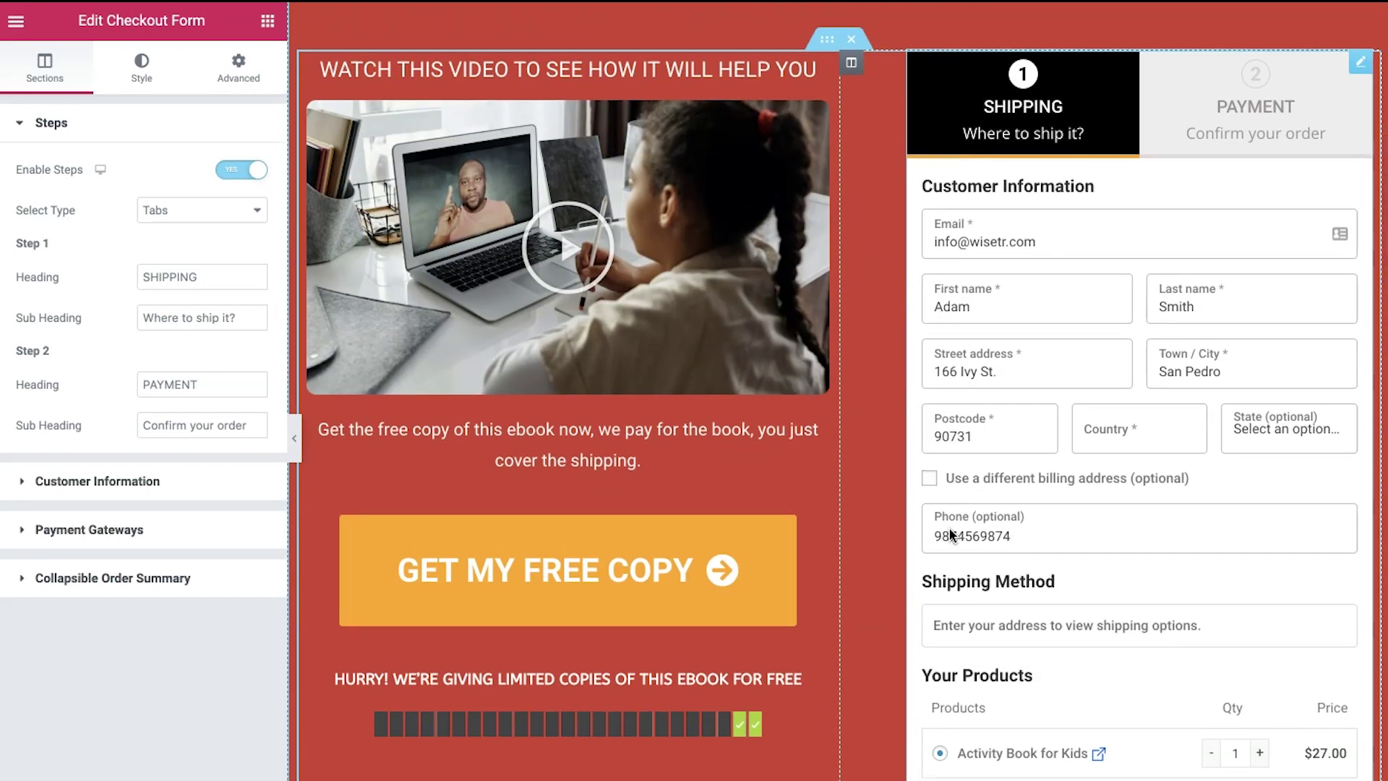
scroll(949, 534, "up", 1)
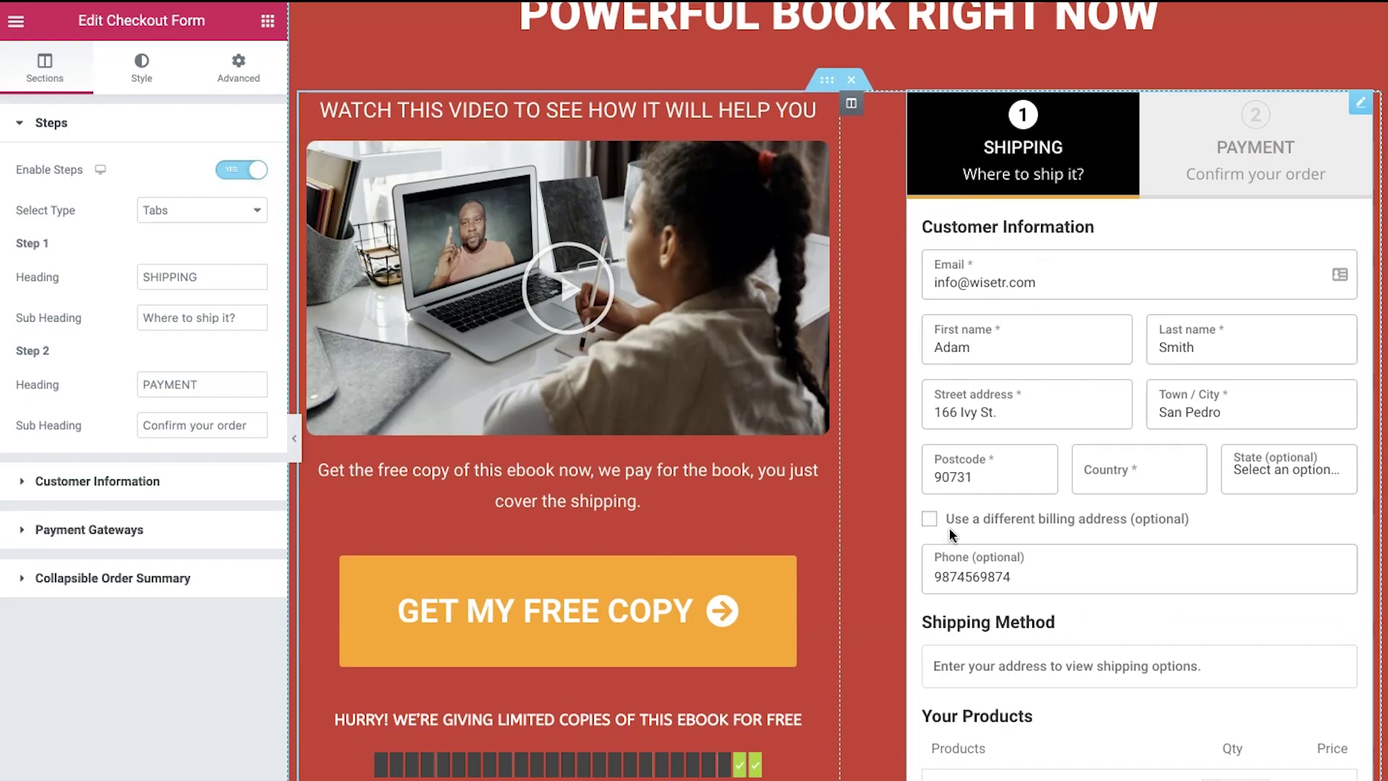
Step: Search the checkout's products for "kid" and add The Kid-O-Prenuer Course to the checkout
left_click(238, 110)
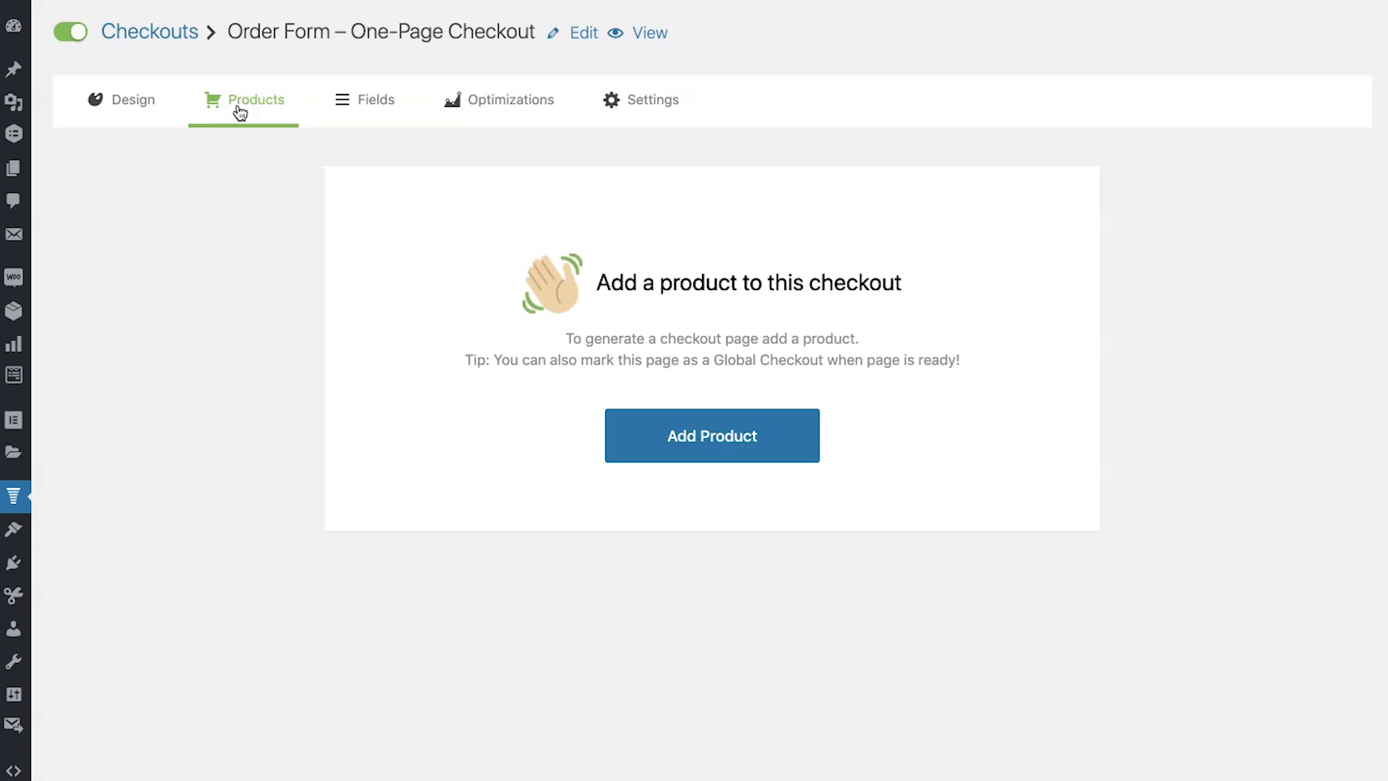
left_click(713, 445)
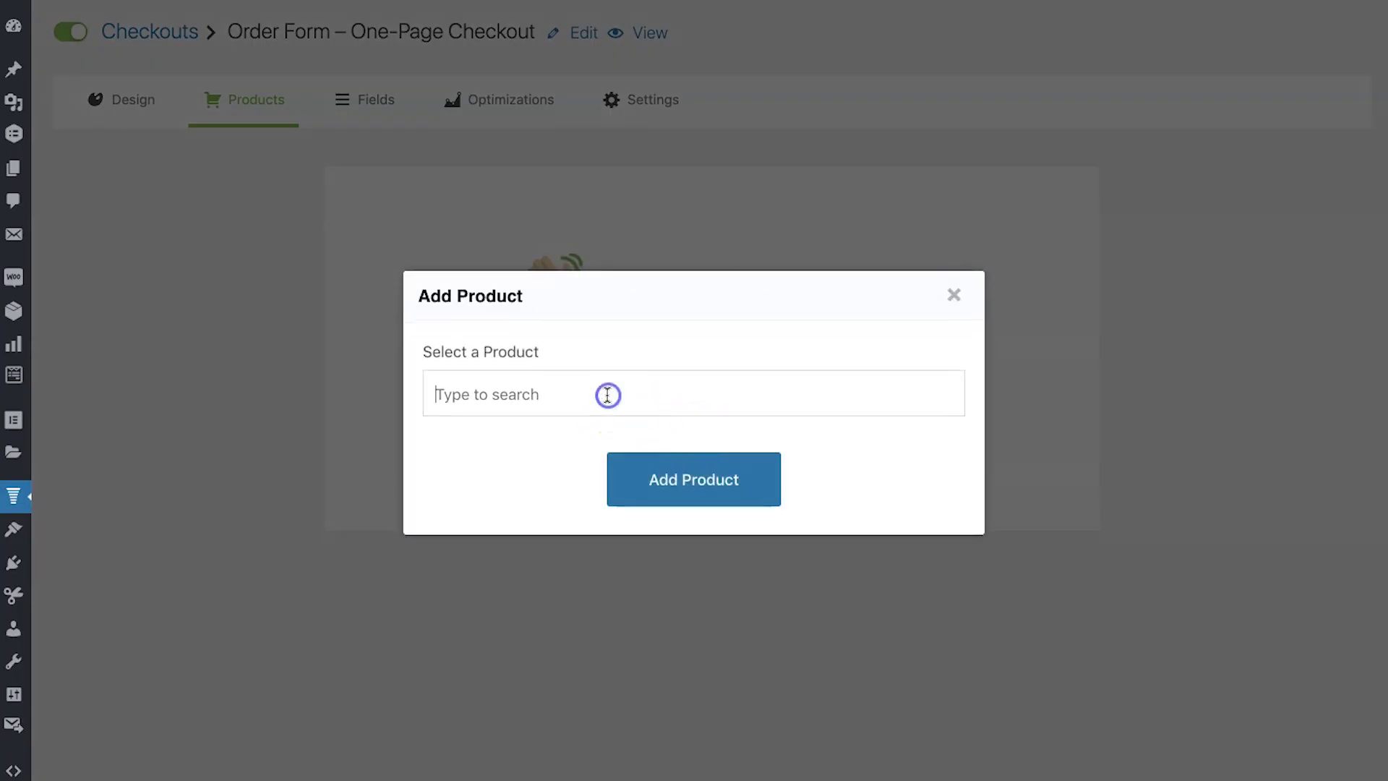
type("k")
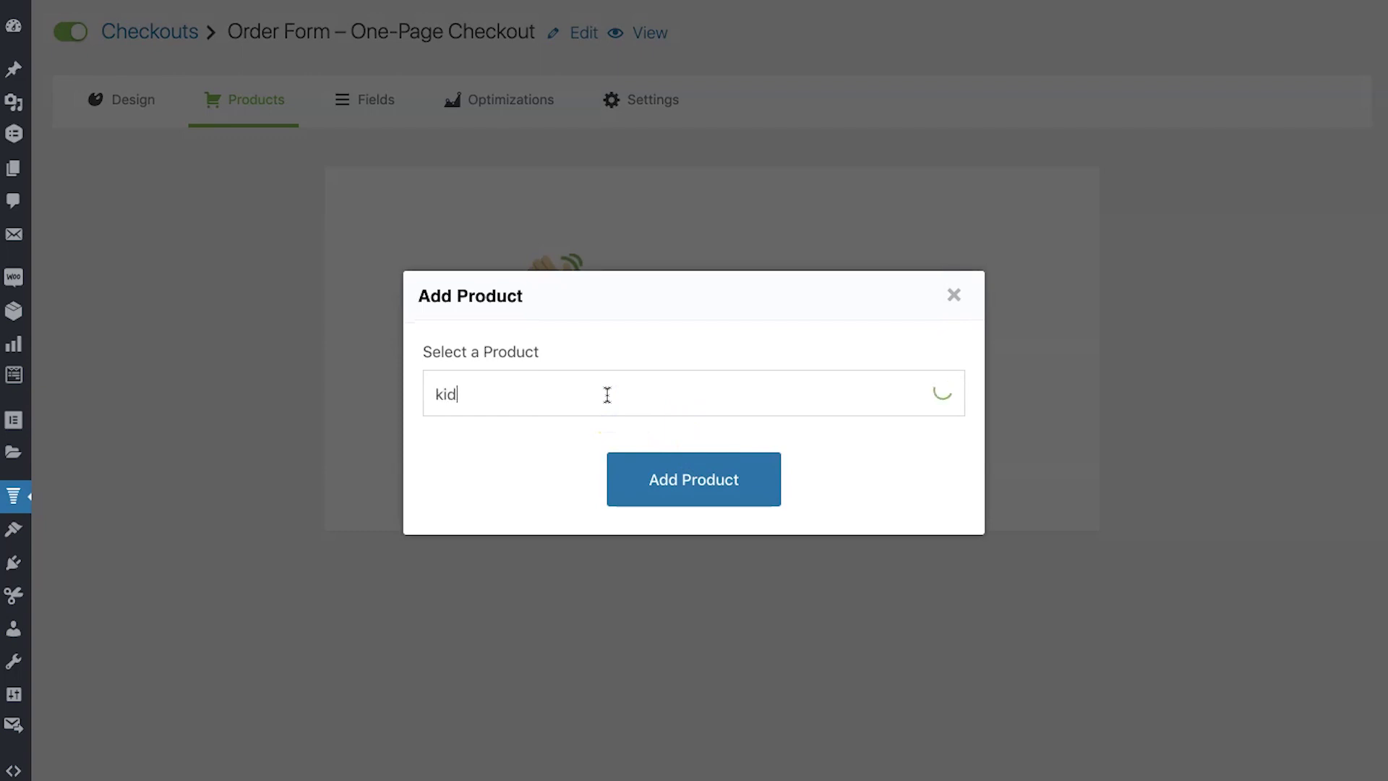
type("id")
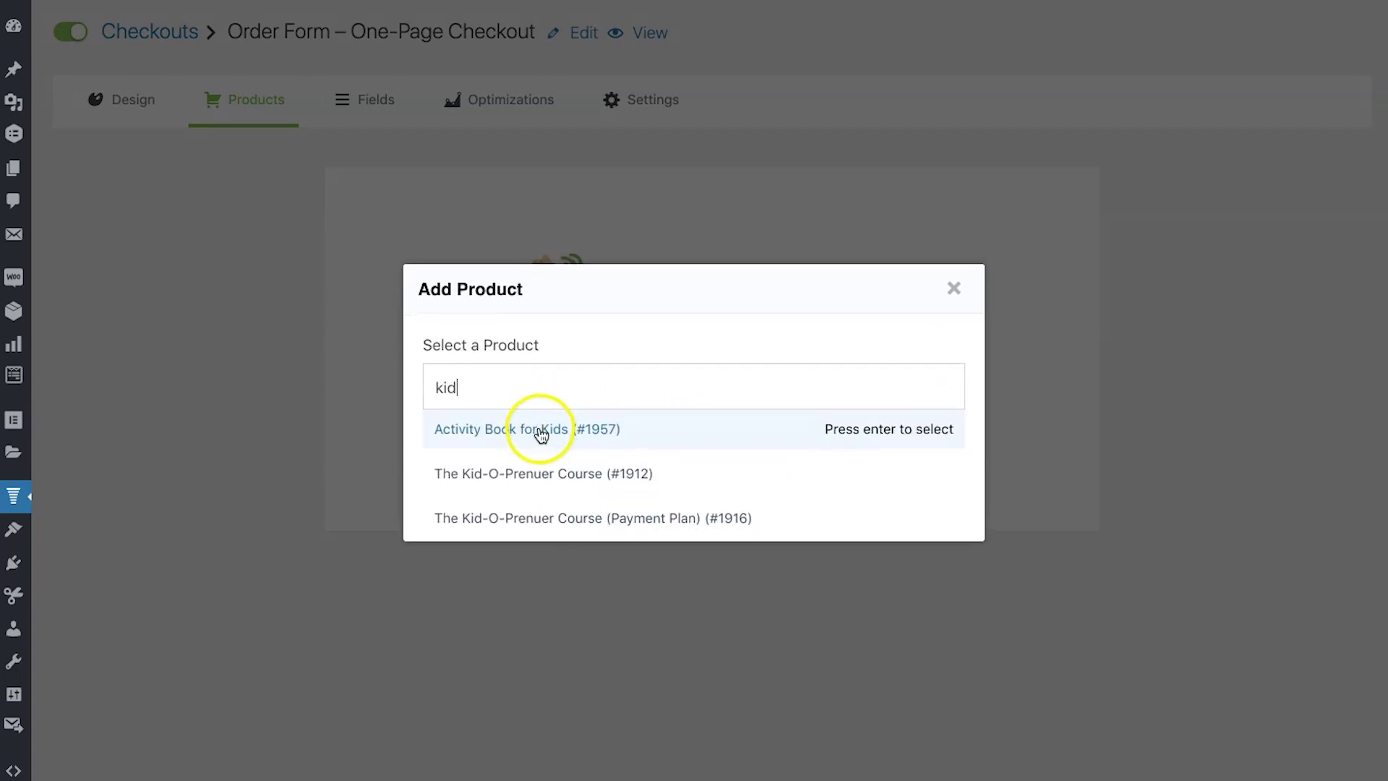
left_click(514, 473)
left_click(675, 471)
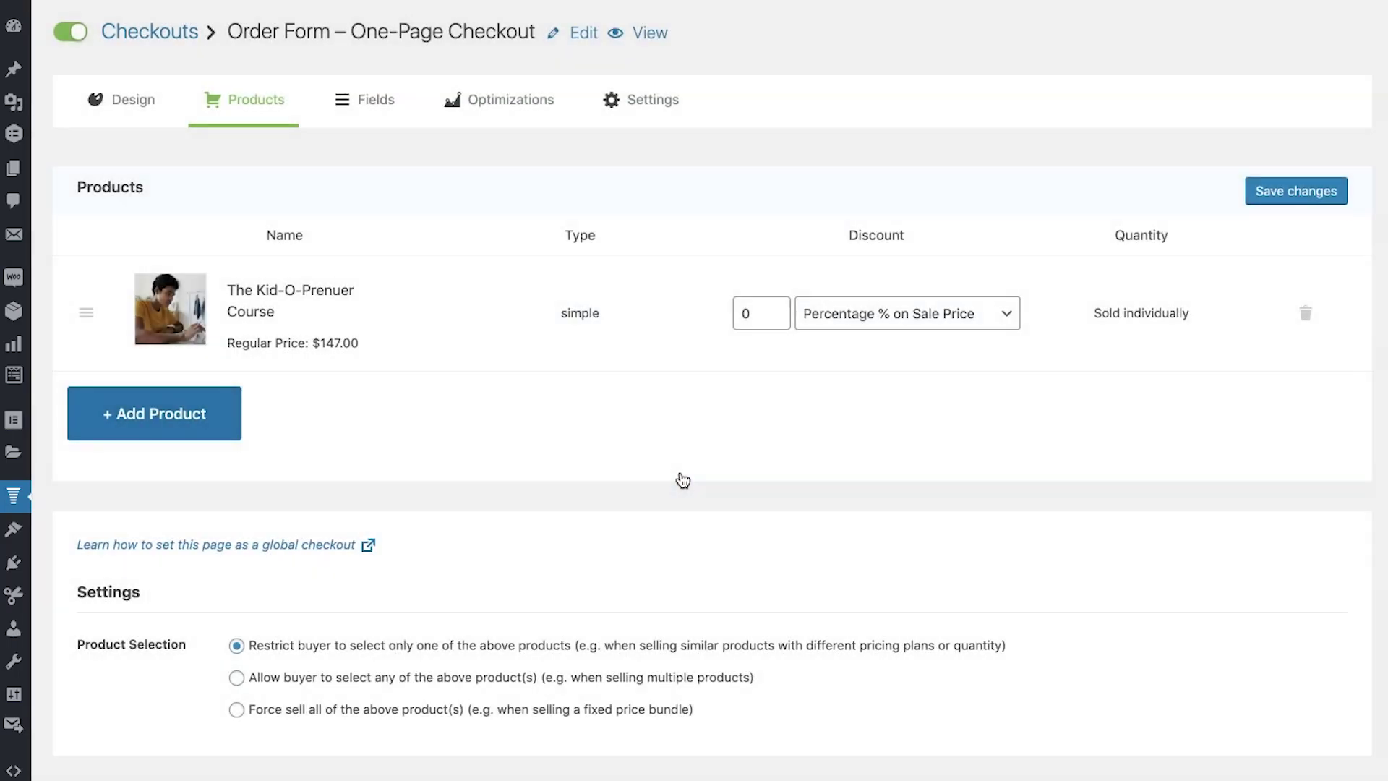
Step: Add The Kid-O-Prenuer Course (Payment Plan) as a second product in the checkout
left_click(177, 432)
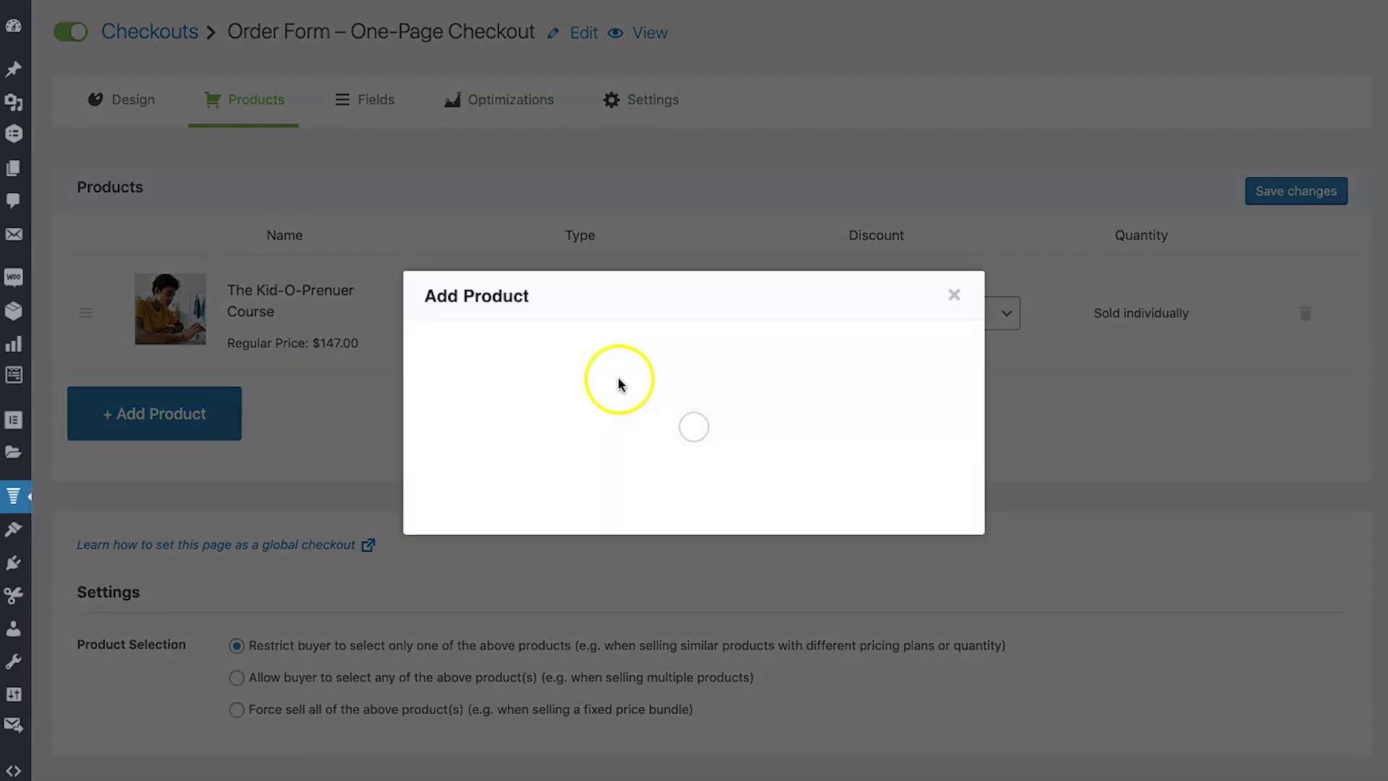
left_click(552, 394)
type("kid")
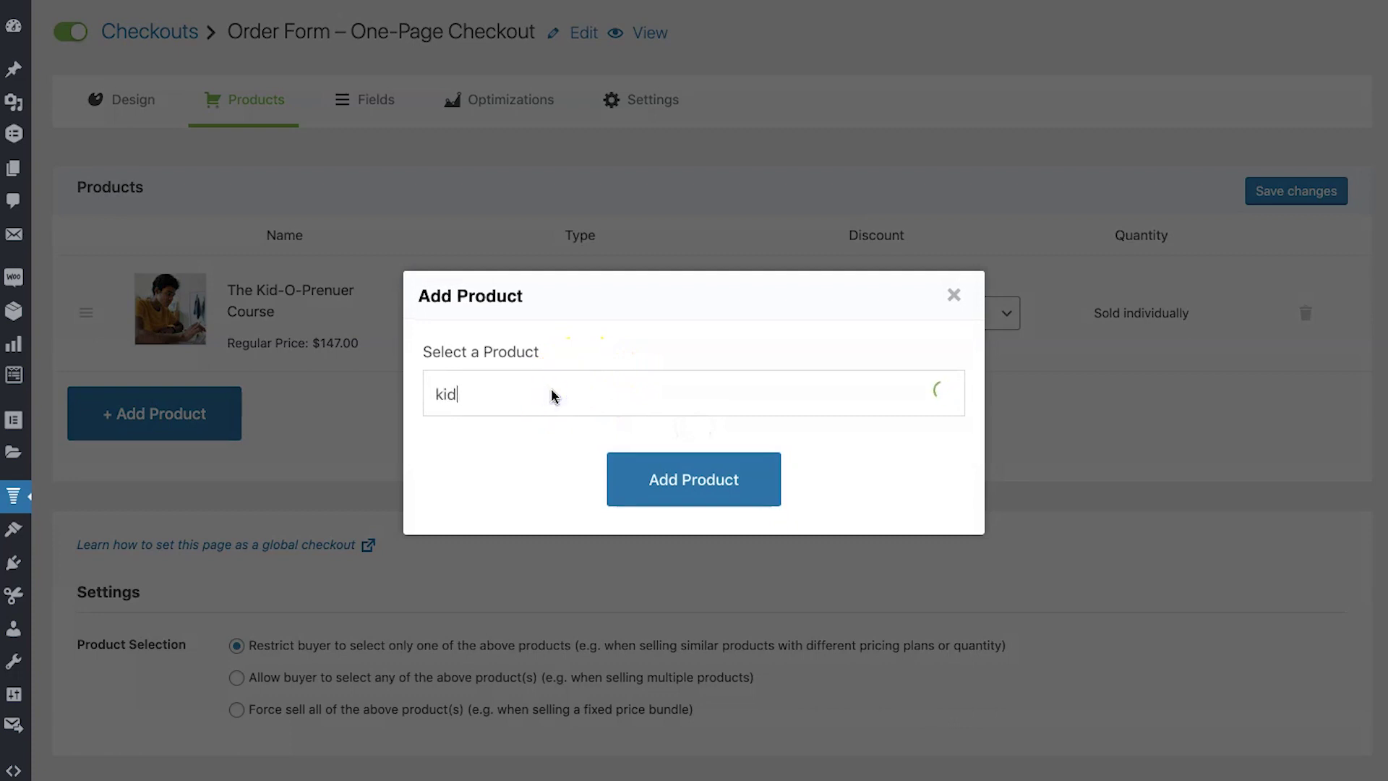
left_click(540, 497)
left_click(679, 460)
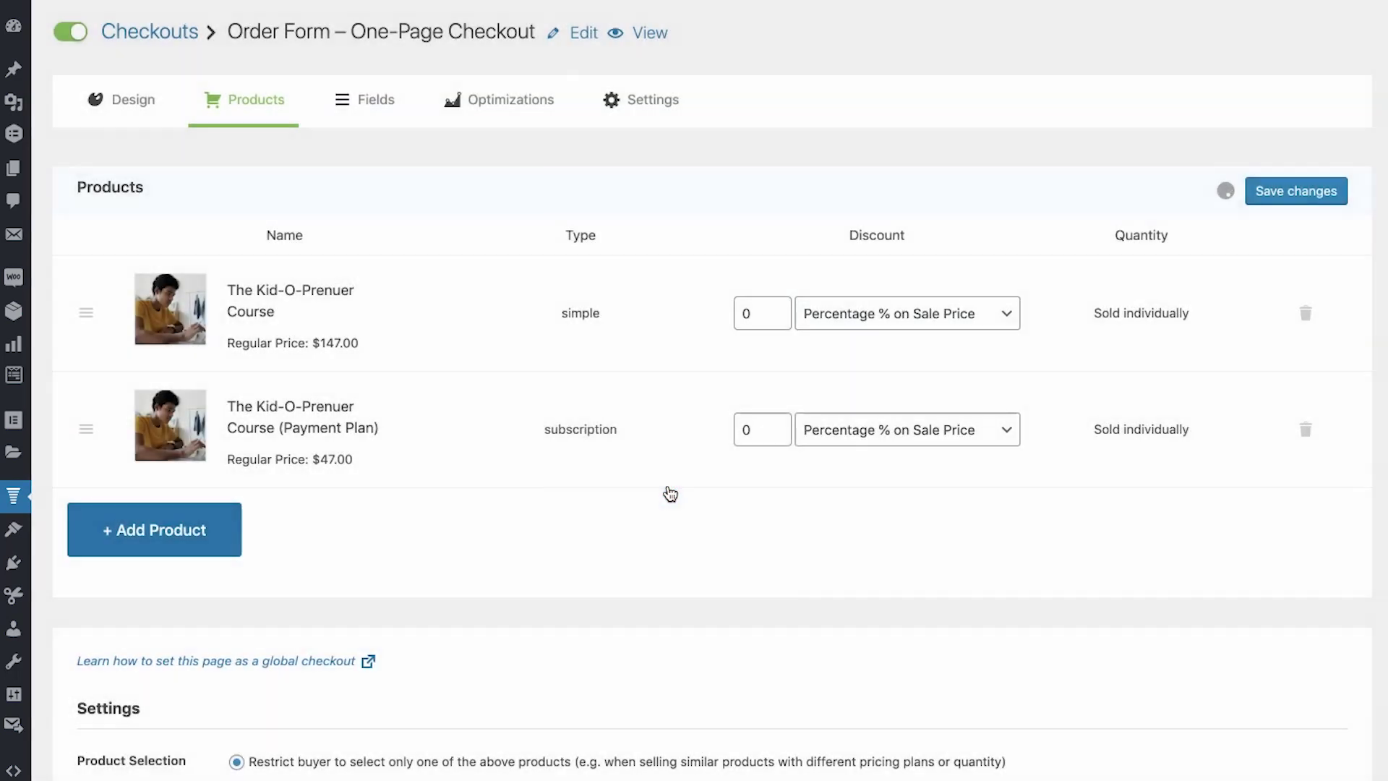
Step: Examine both products' regular prices, types, discounts and quantities, along with the checkout's Product Selection options
left_click_drag(321, 344, 357, 344)
left_click_drag(481, 493, 533, 495)
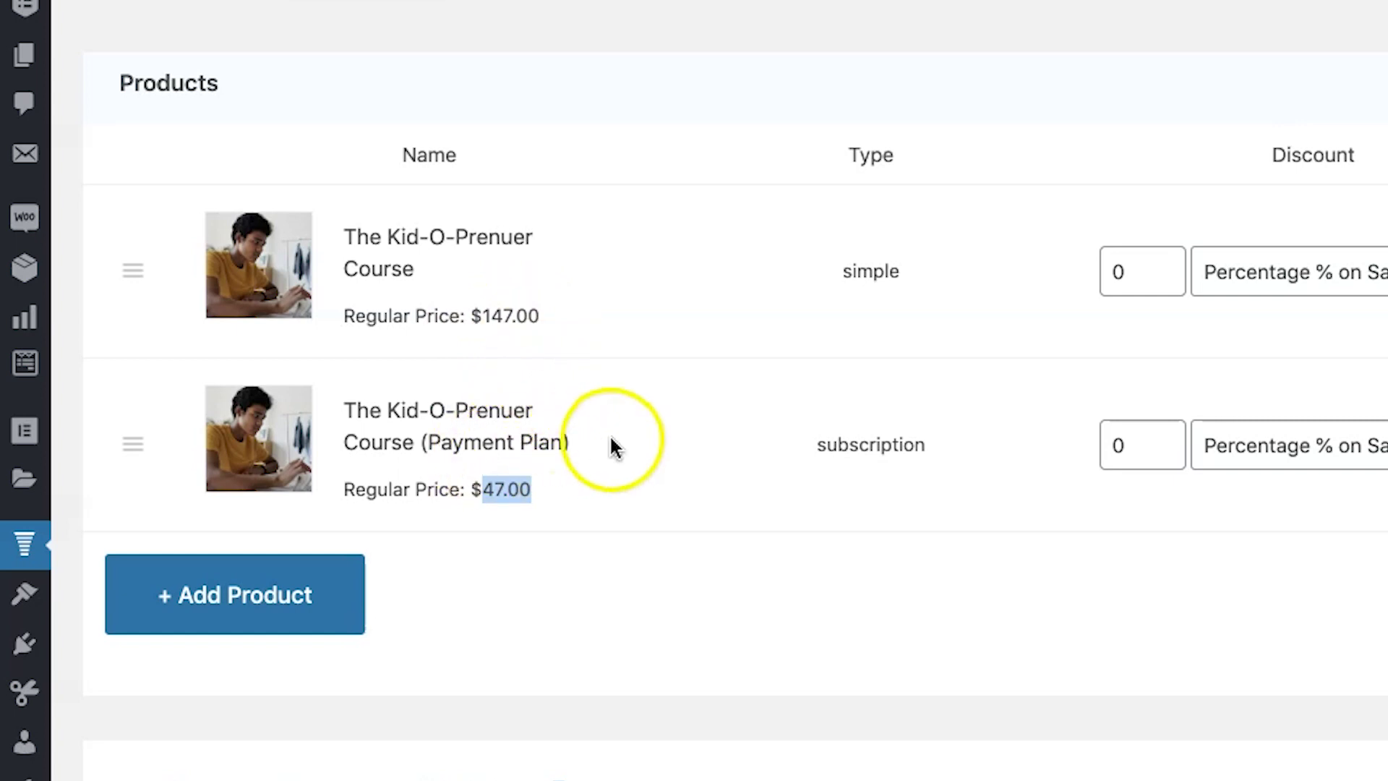
left_click(1038, 133)
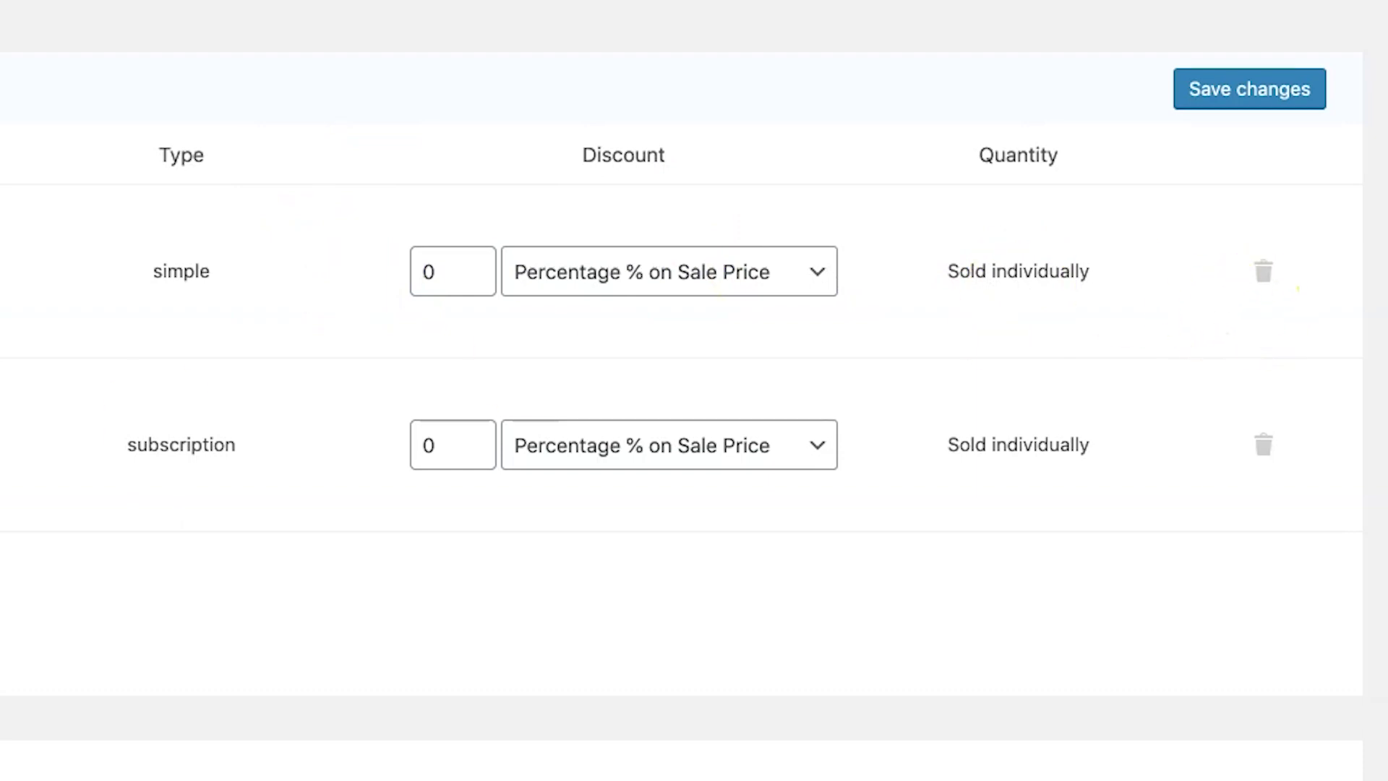
left_click_drag(0, 444, 0, 465)
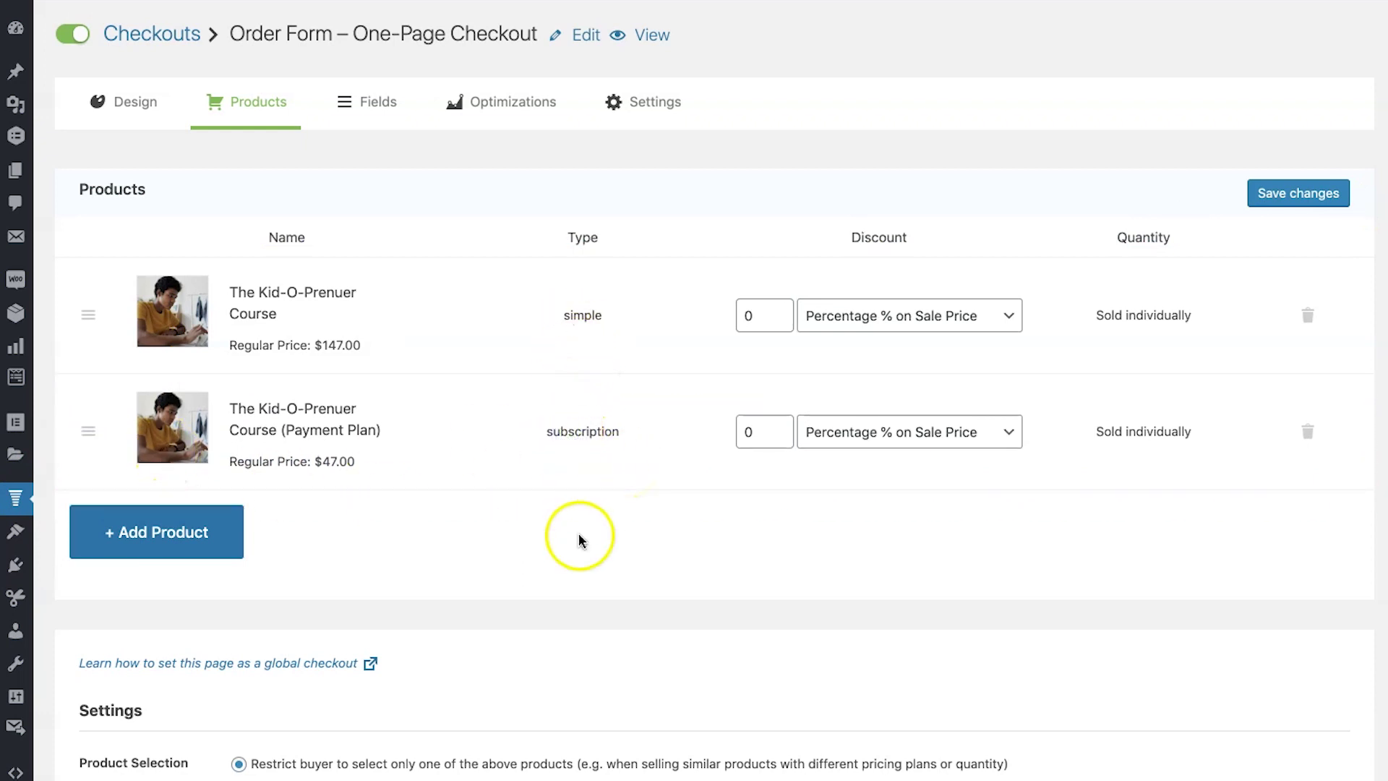
scroll(578, 538, "down", 2)
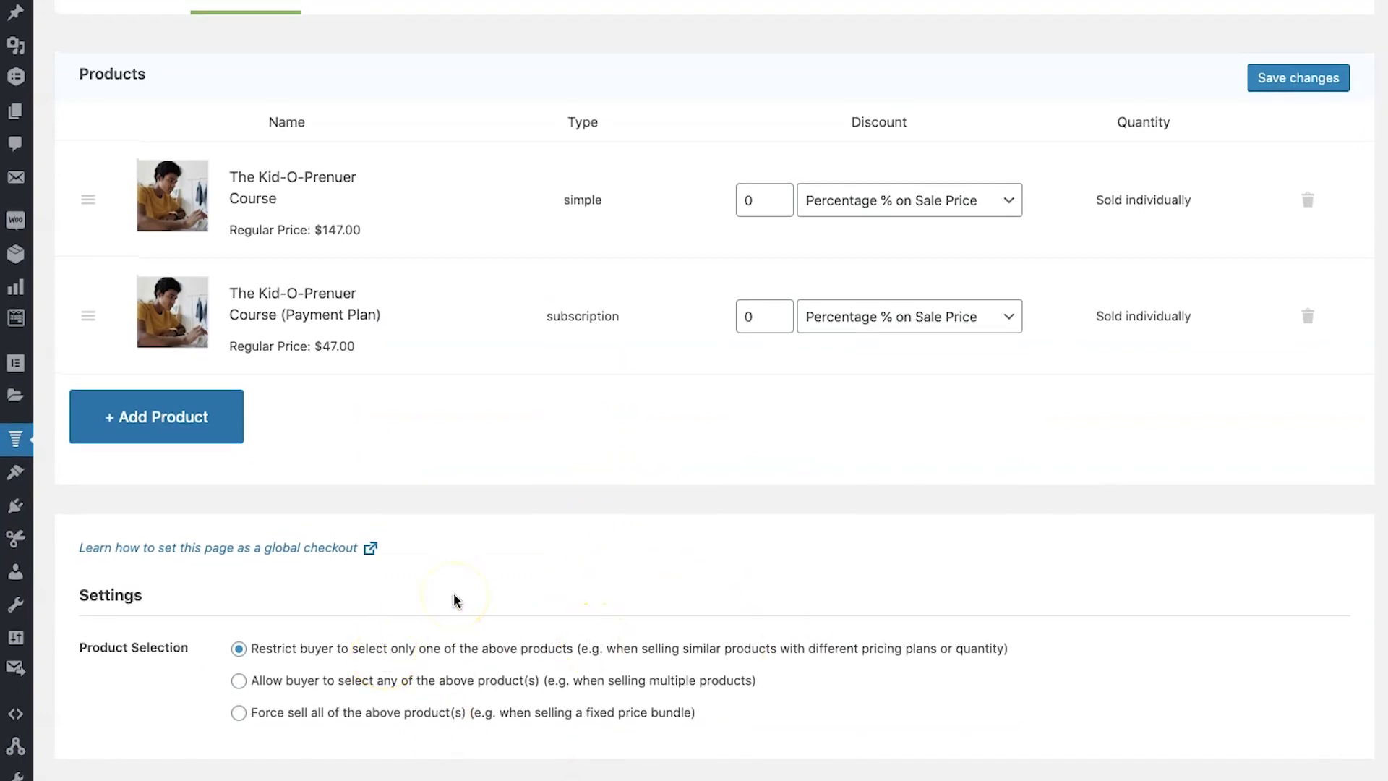
scroll(456, 600, "up", 2)
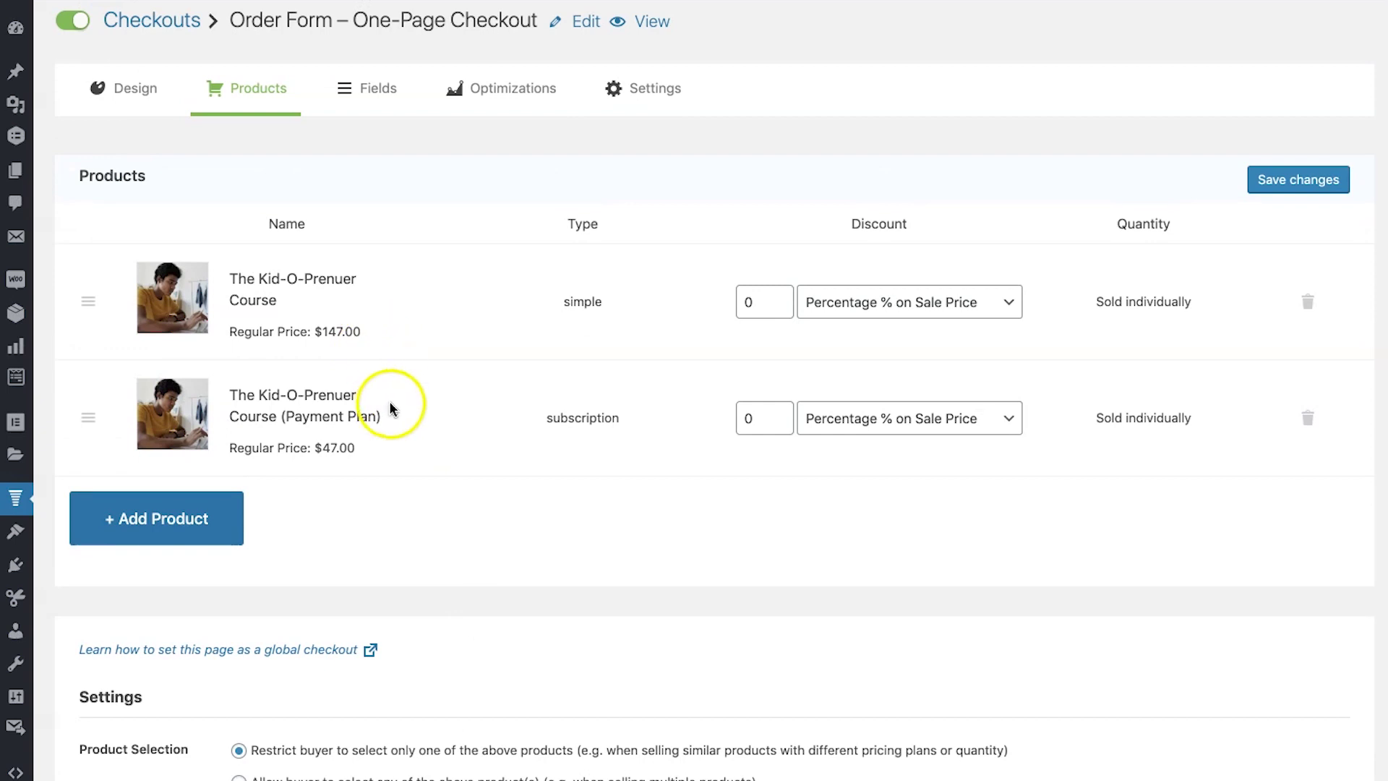
scroll(476, 537, "down", 1)
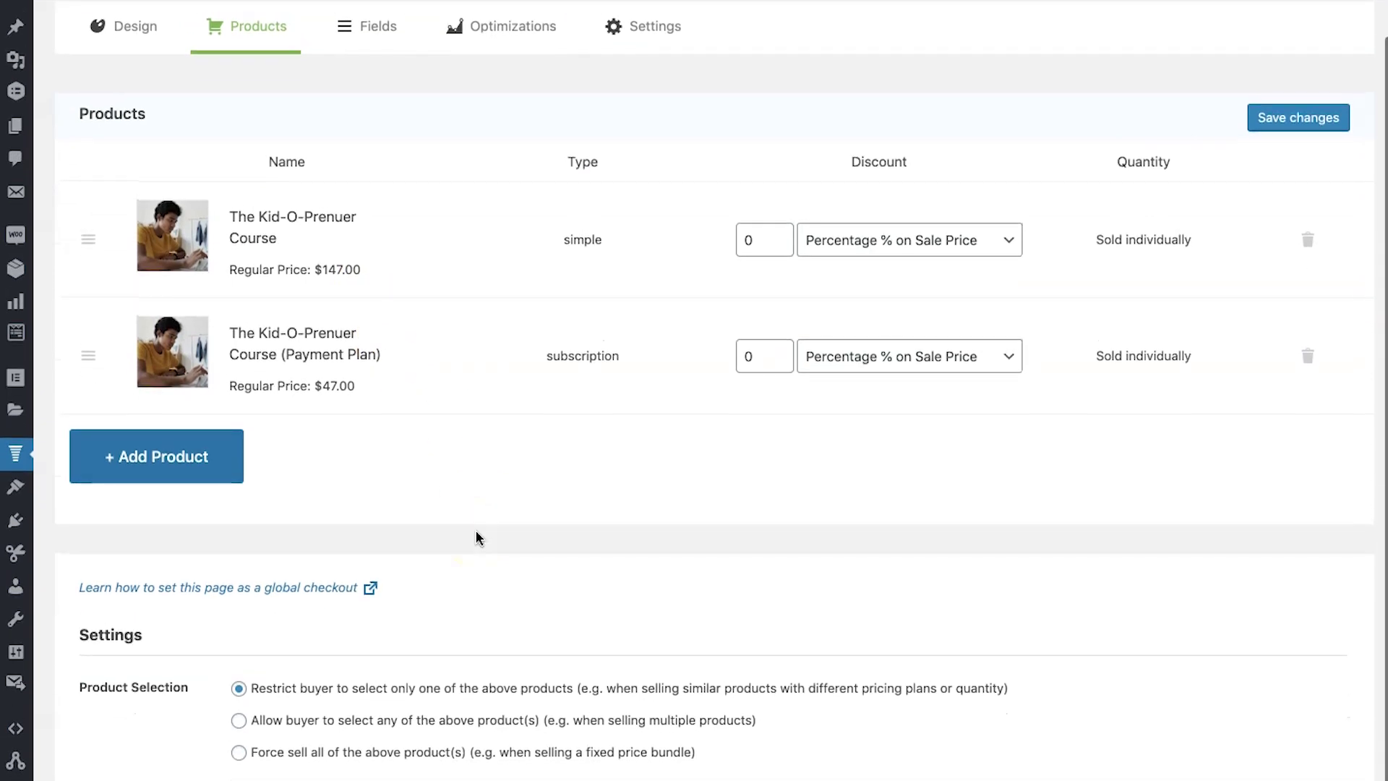
scroll(477, 536, "up", 1)
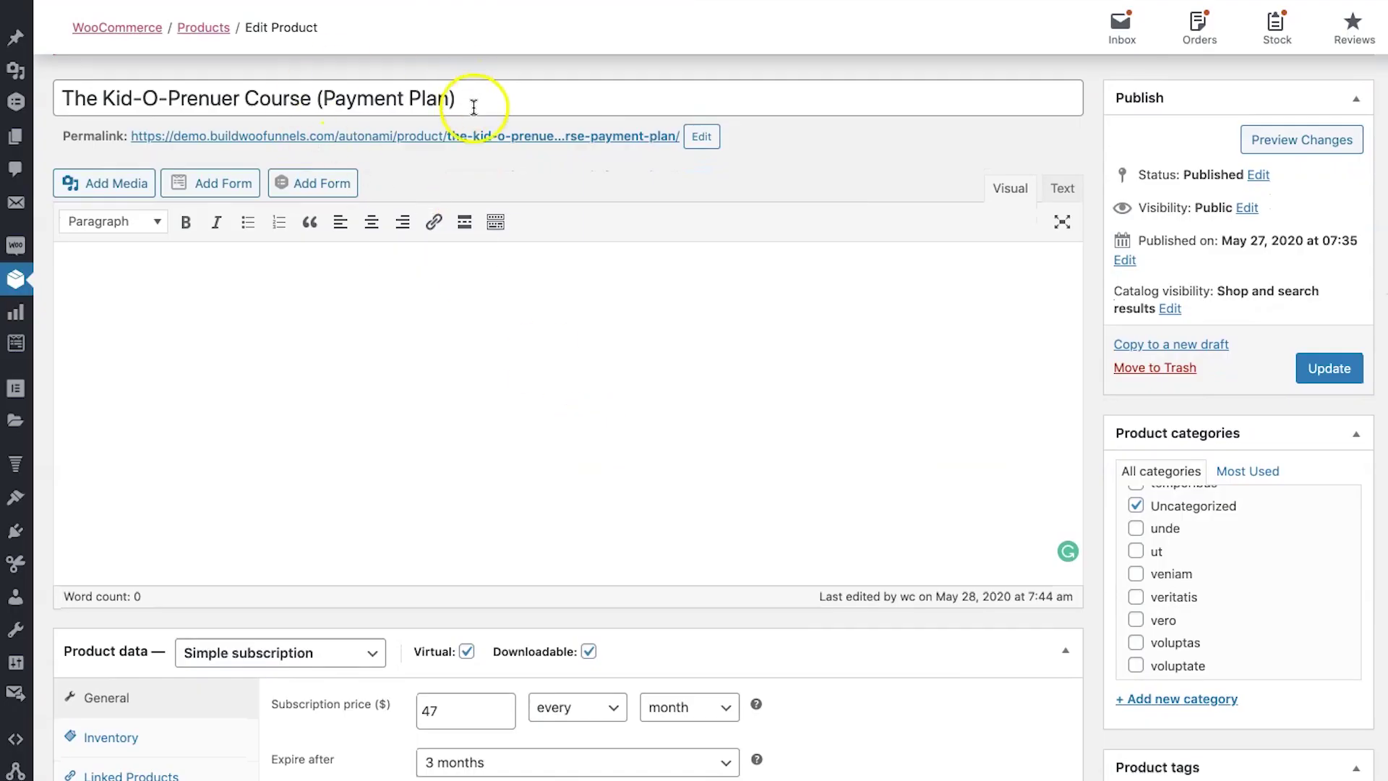
Step: Examine the payment plan product's subscription price, billing period, expiry, sign-up fee and free trial settings in WooCommerce
scroll(589, 582, "down", 3)
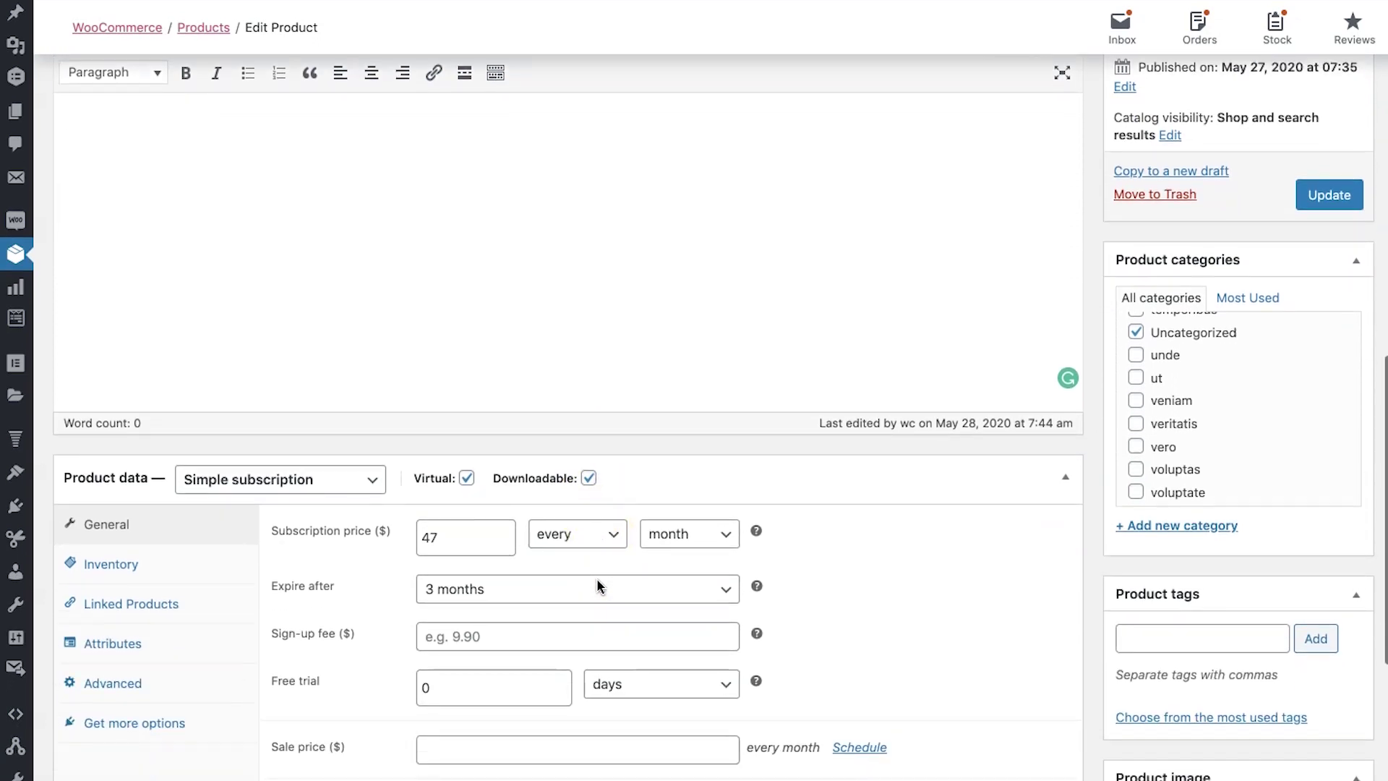
scroll(217, 487, "down", 1)
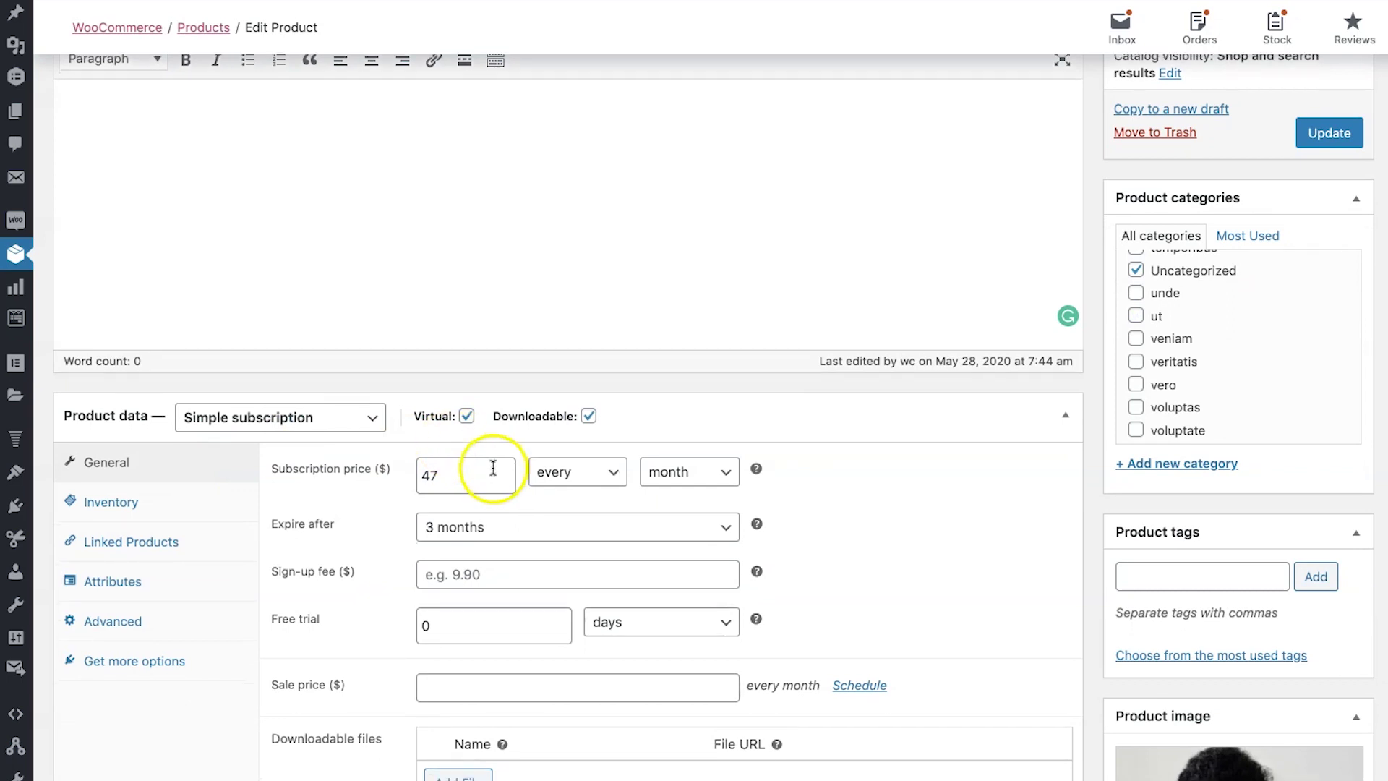
scroll(487, 470, "down", 1)
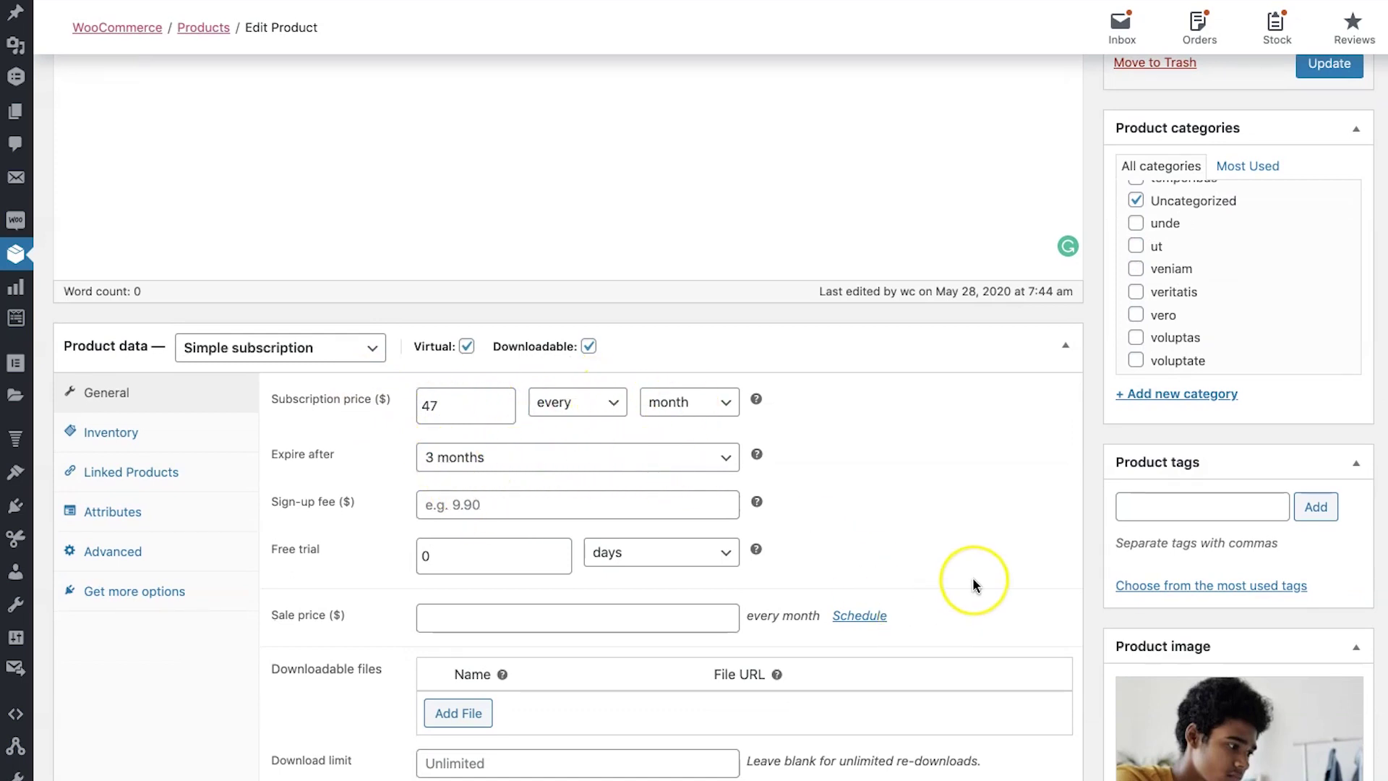
scroll(973, 577, "down", 1)
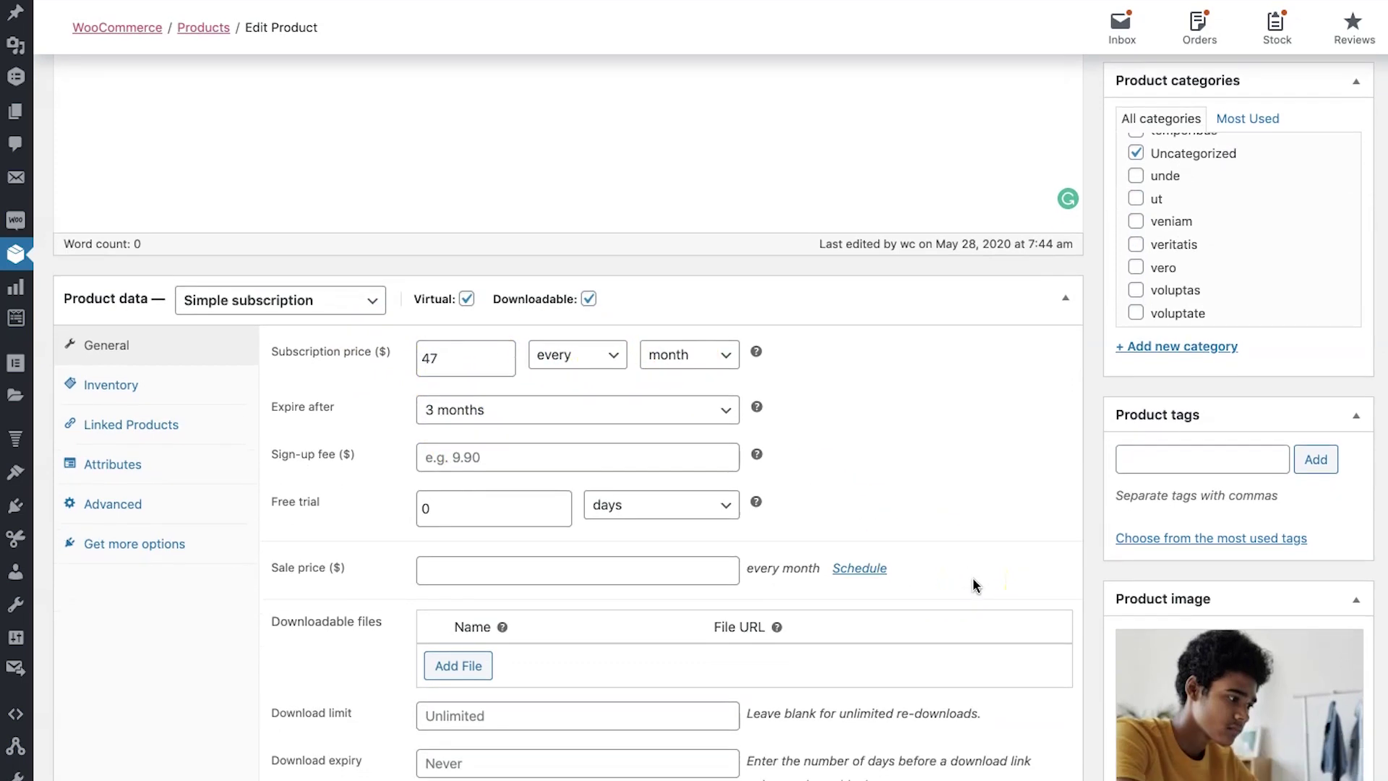
scroll(973, 577, "down", 1)
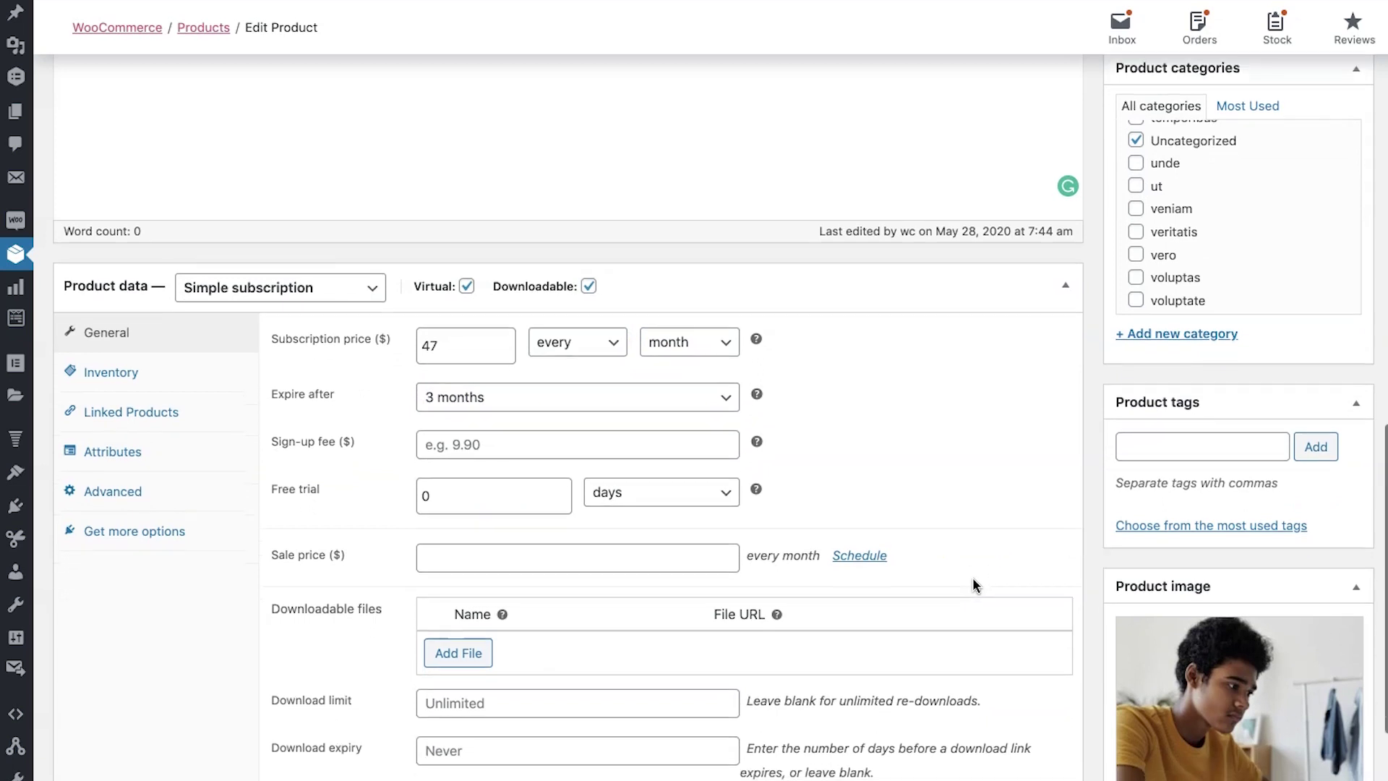
left_click(631, 567)
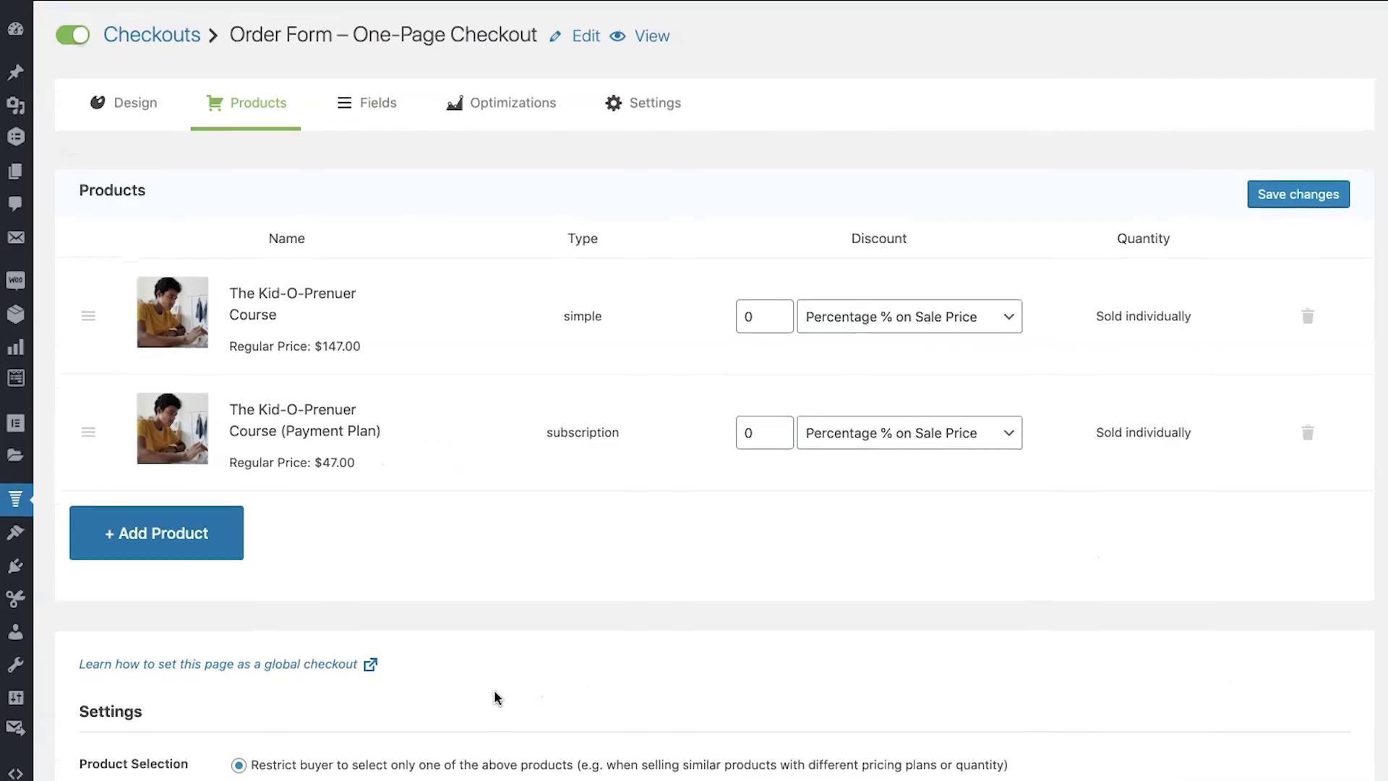
Step: Open the checkout's field settings and compare the form sections in Step 1 and Step 2
left_click(425, 243)
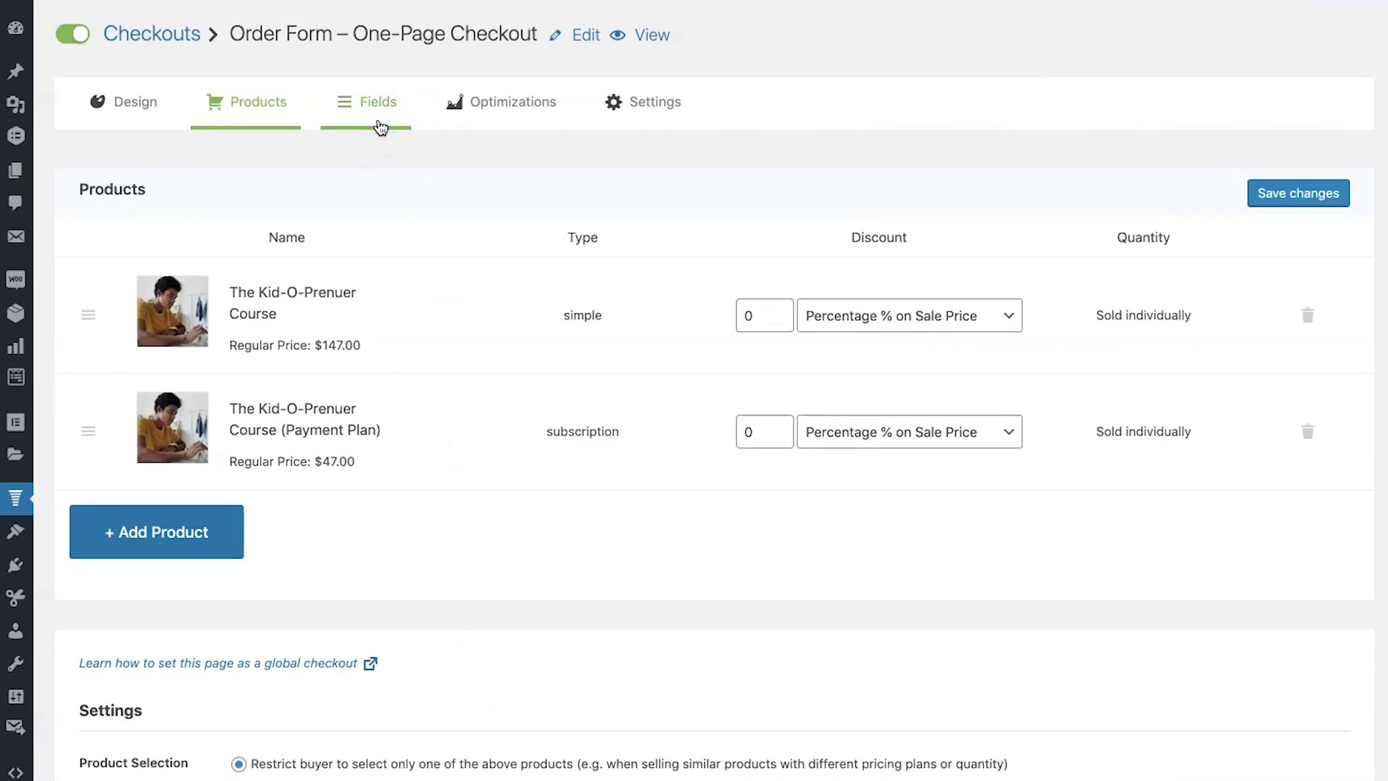
left_click(379, 130)
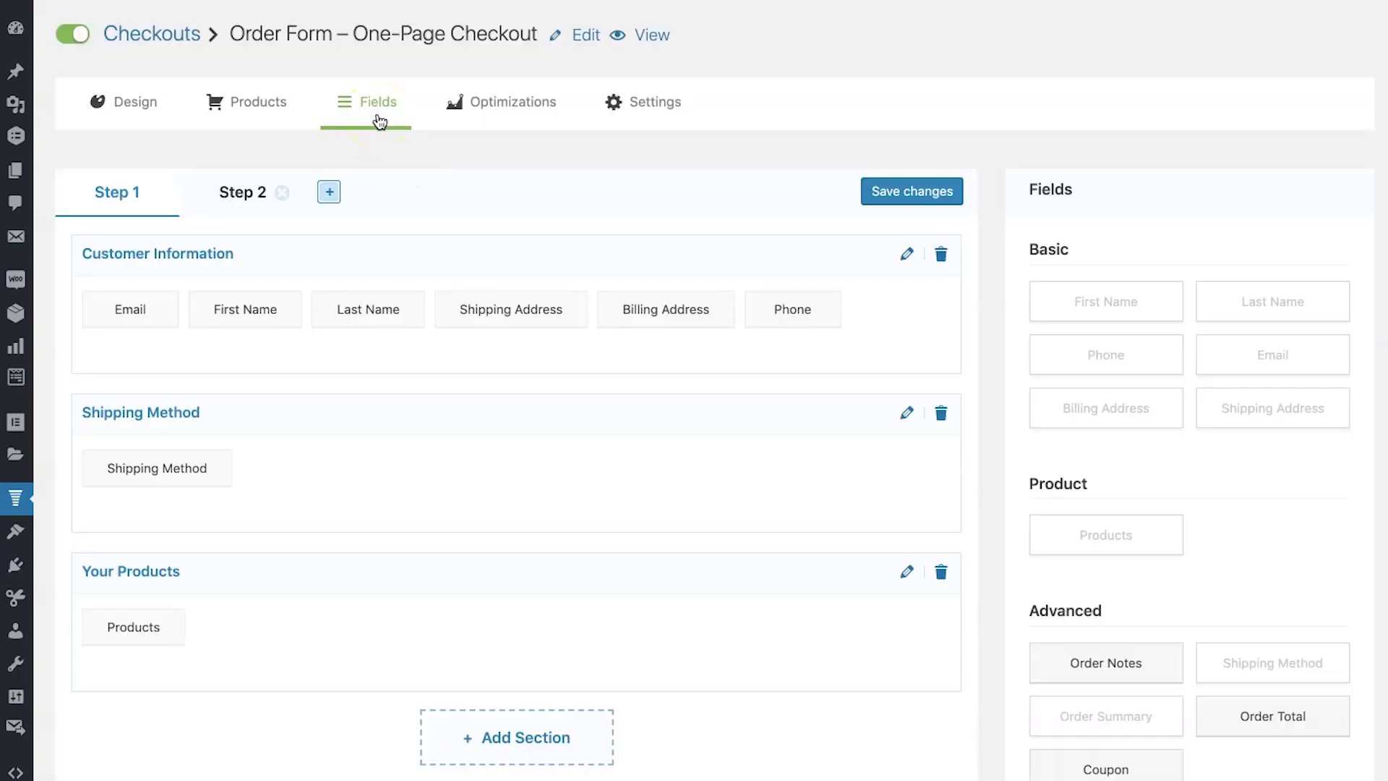
left_click(198, 206)
left_click(218, 202)
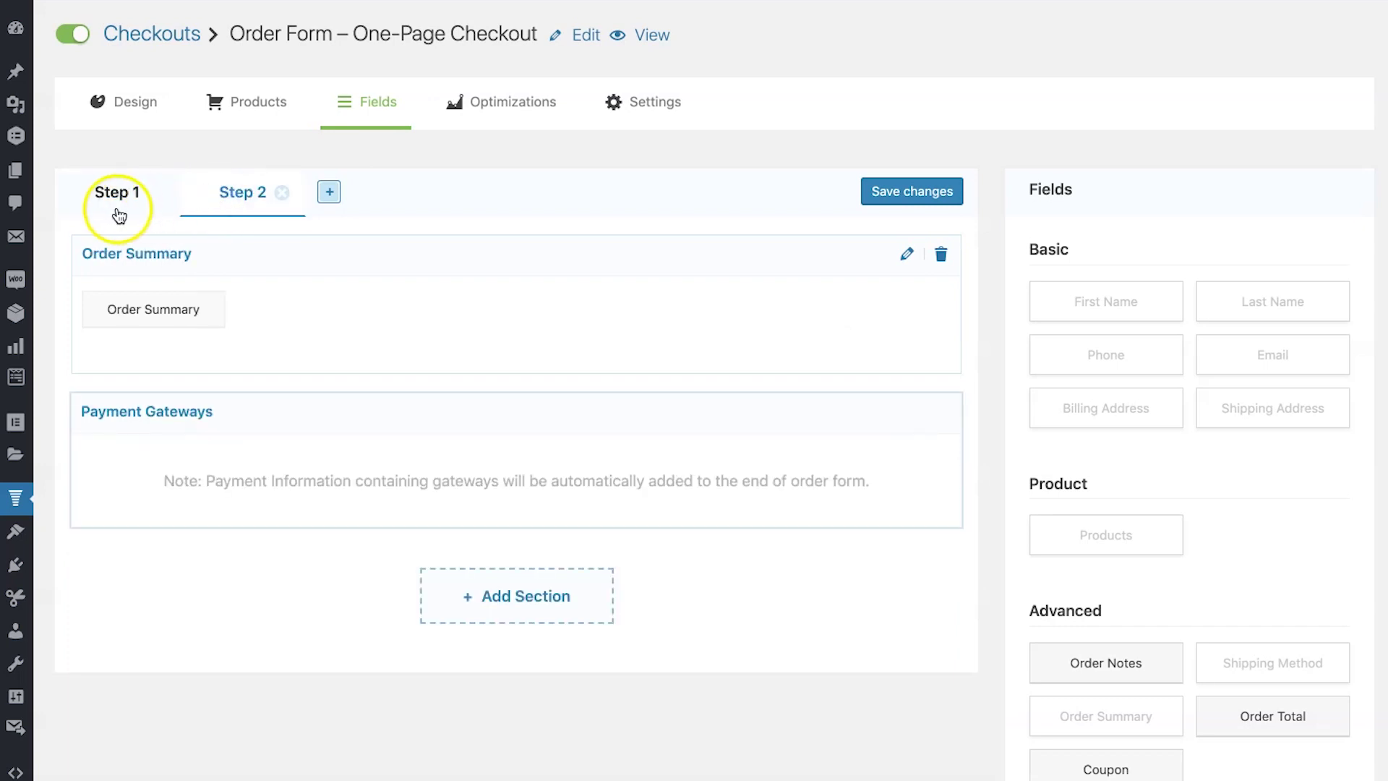
left_click(118, 216)
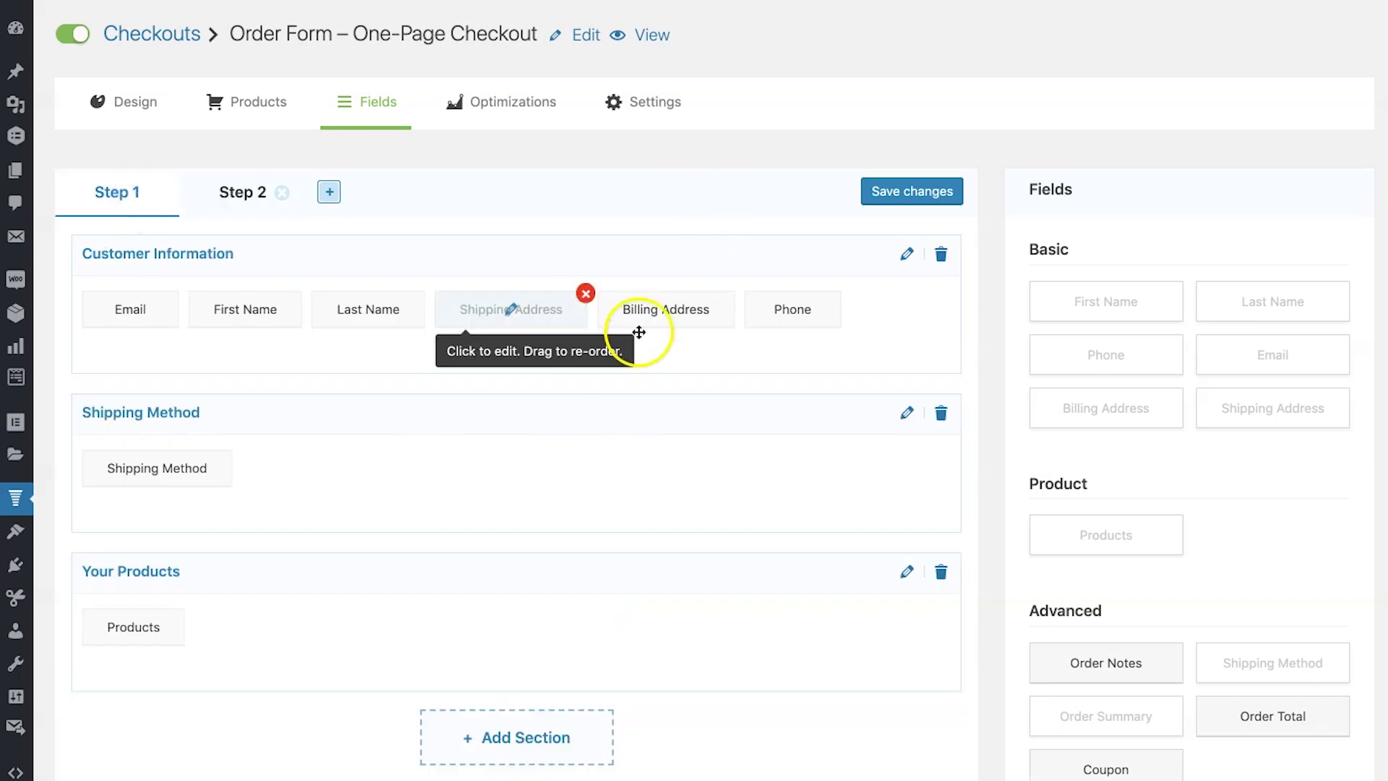
Step: View the edit options of the Phone field in Customer Information and close them without changes
mouse_move(474, 260)
left_mouse_down()
mouse_move(467, 411)
mouse_move(483, 252)
left_mouse_up()
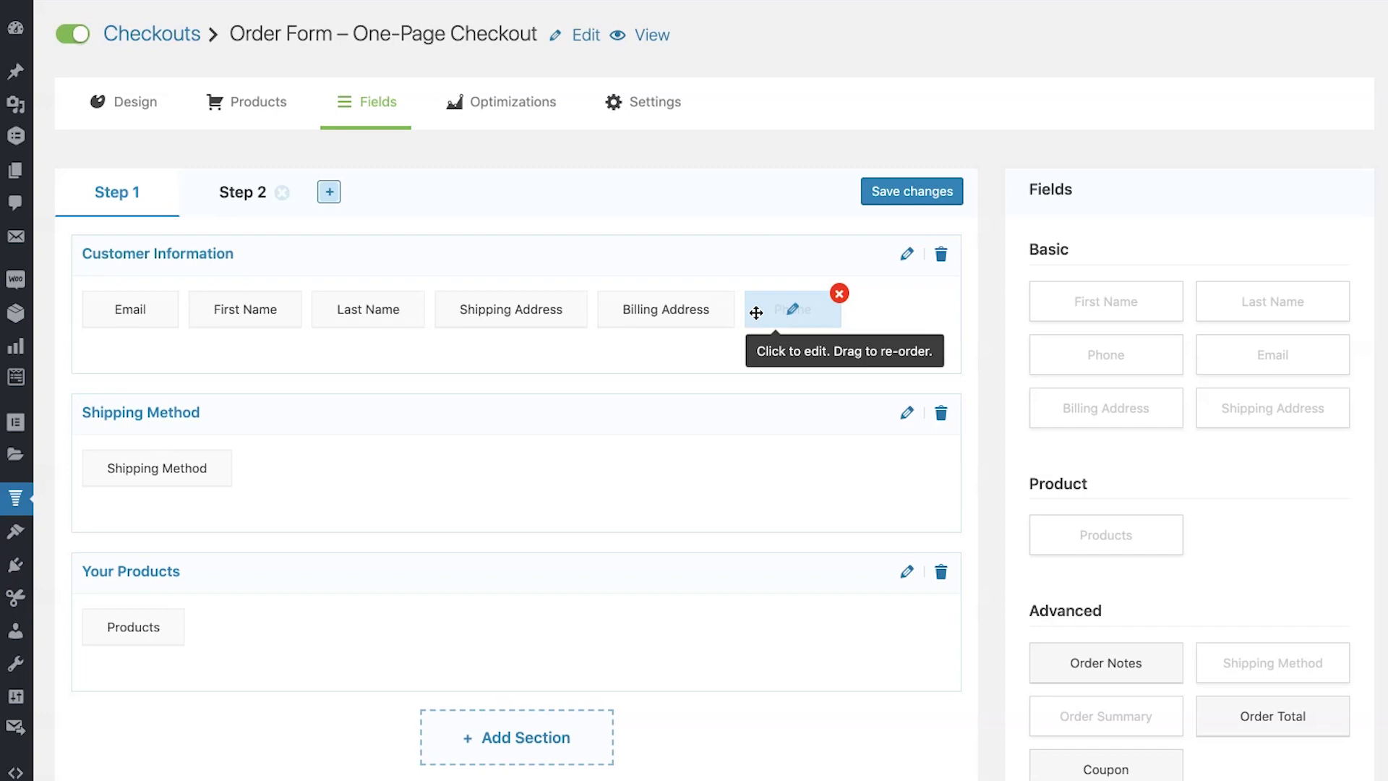
left_click(792, 309)
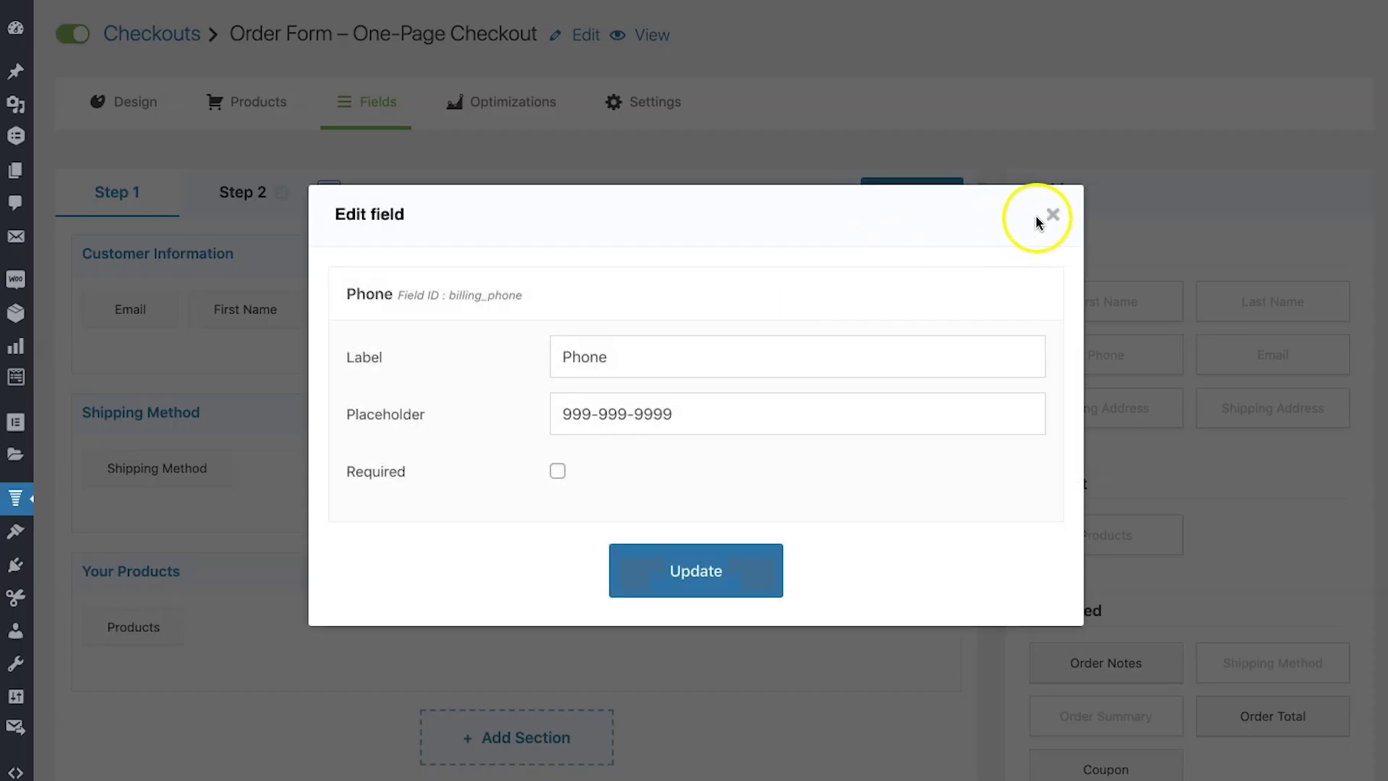
left_click(1049, 214)
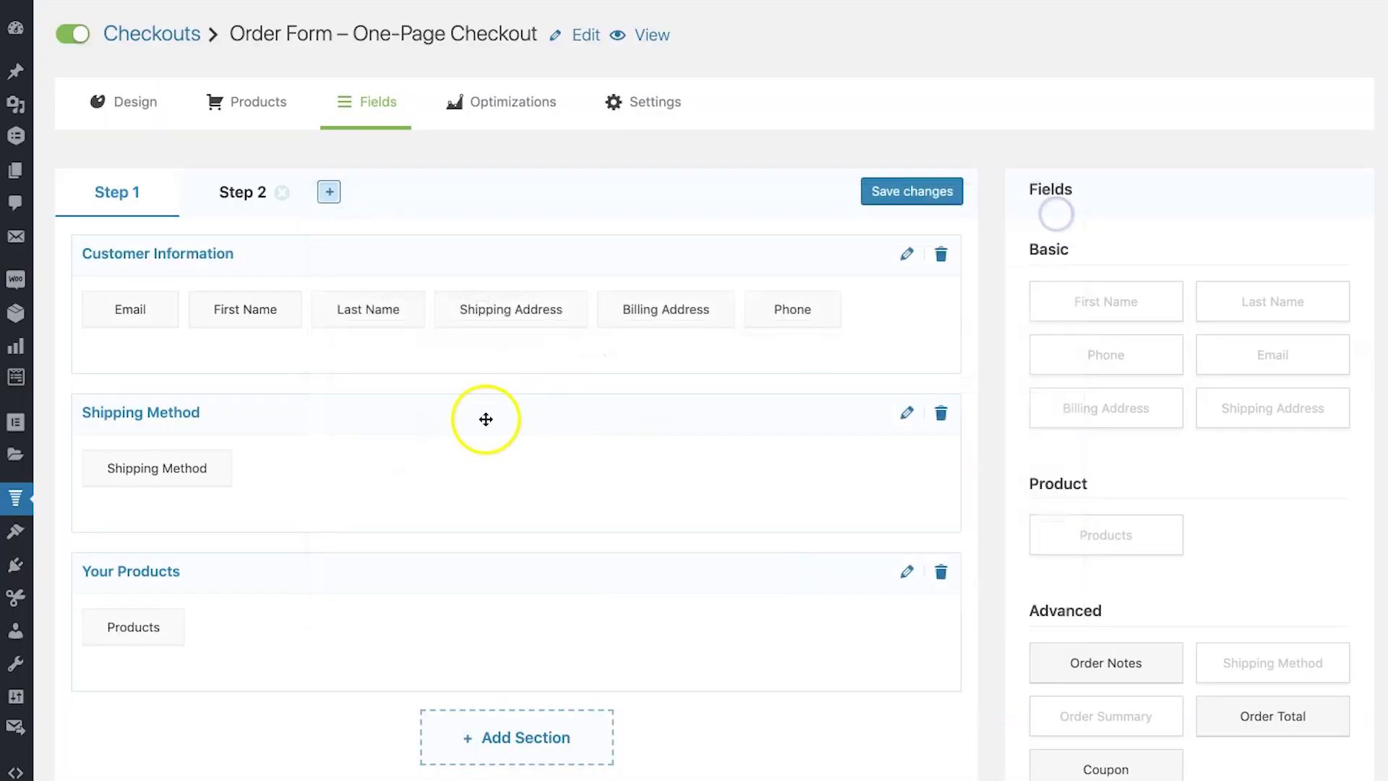
Step: Examine the Step 1 sections and available fields, and compare them with the address and phone fields in the embedded checkout preview
mouse_move(838, 300)
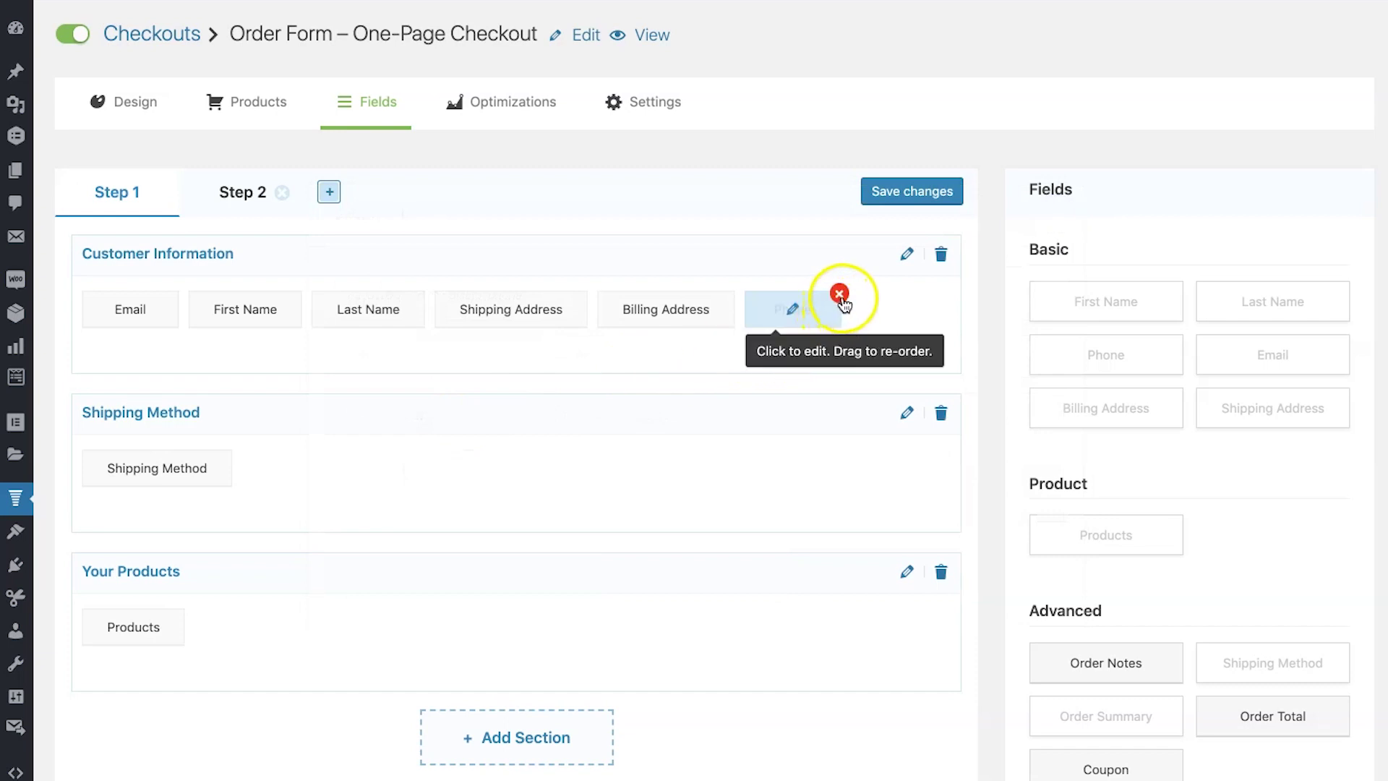
mouse_move(799, 309)
left_mouse_down()
mouse_move(774, 286)
mouse_move(655, 305)
mouse_move(783, 310)
mouse_move(644, 313)
mouse_move(795, 319)
left_mouse_up()
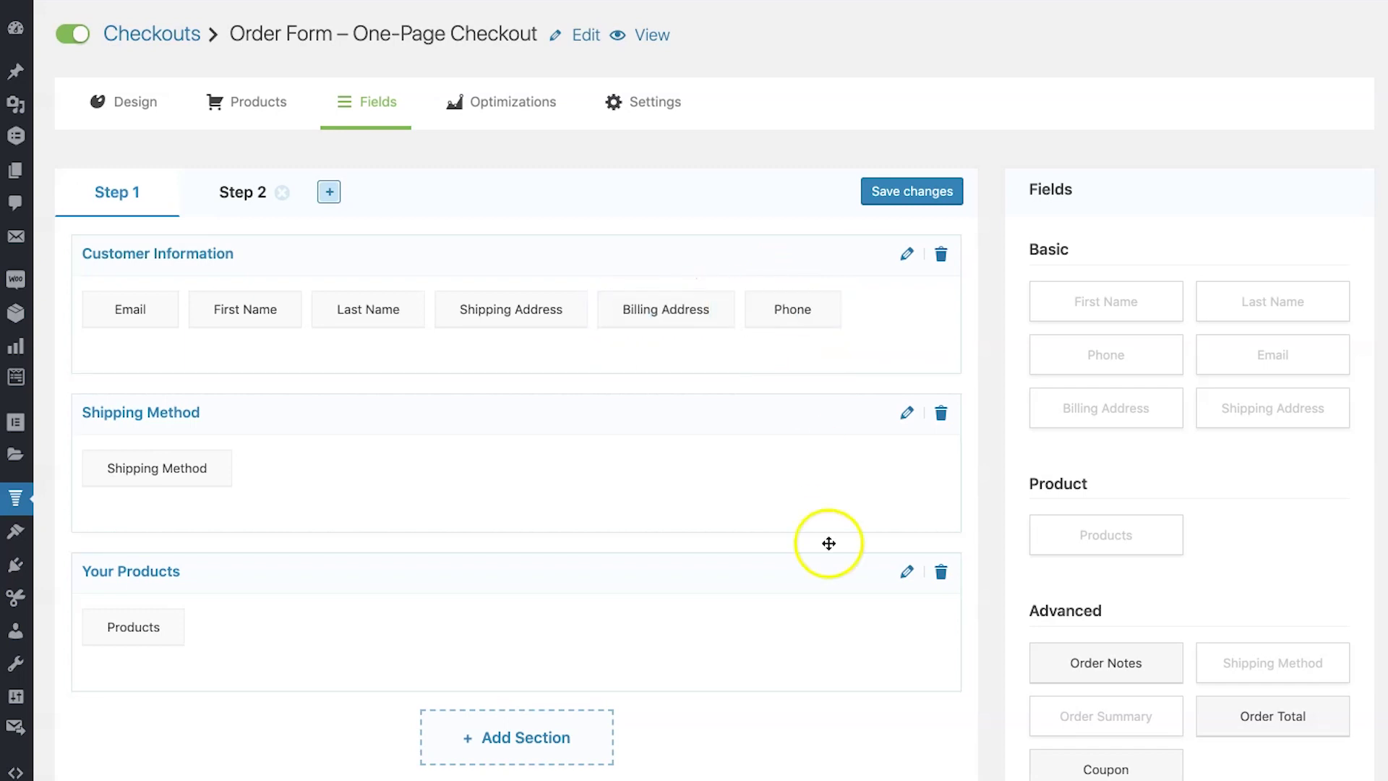
scroll(830, 564, "down", 3)
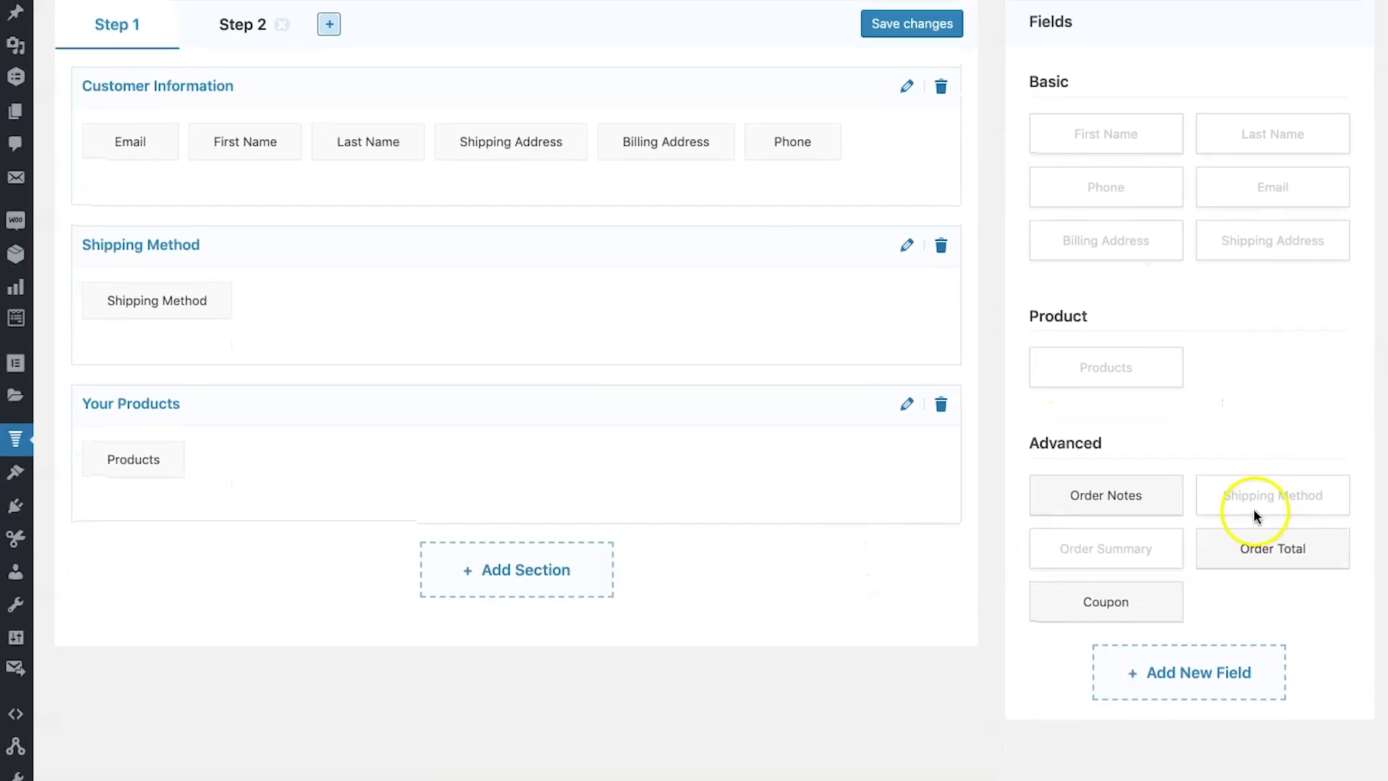
scroll(1243, 509, "up", 2)
left_click_drag(1246, 664, 680, 553)
left_click(308, 569)
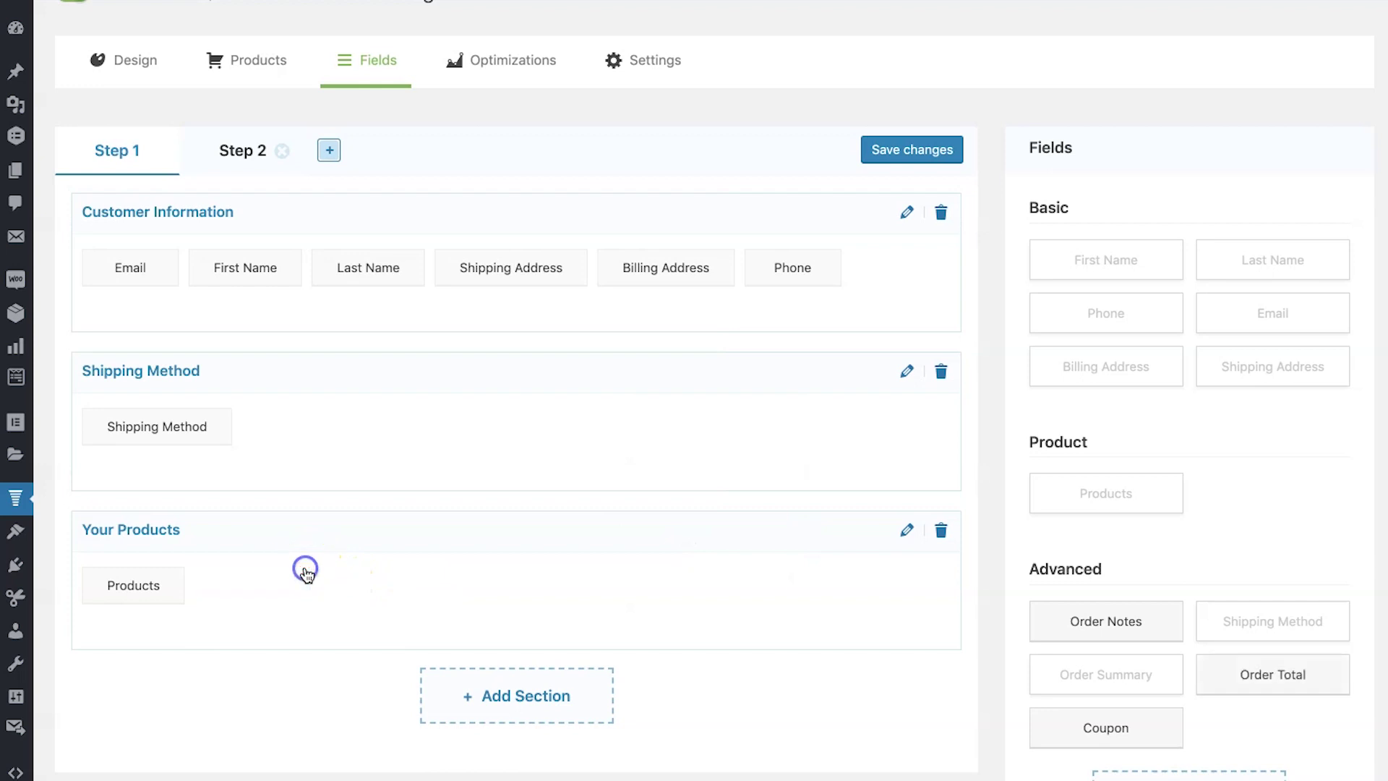
scroll(516, 501, "up", 1)
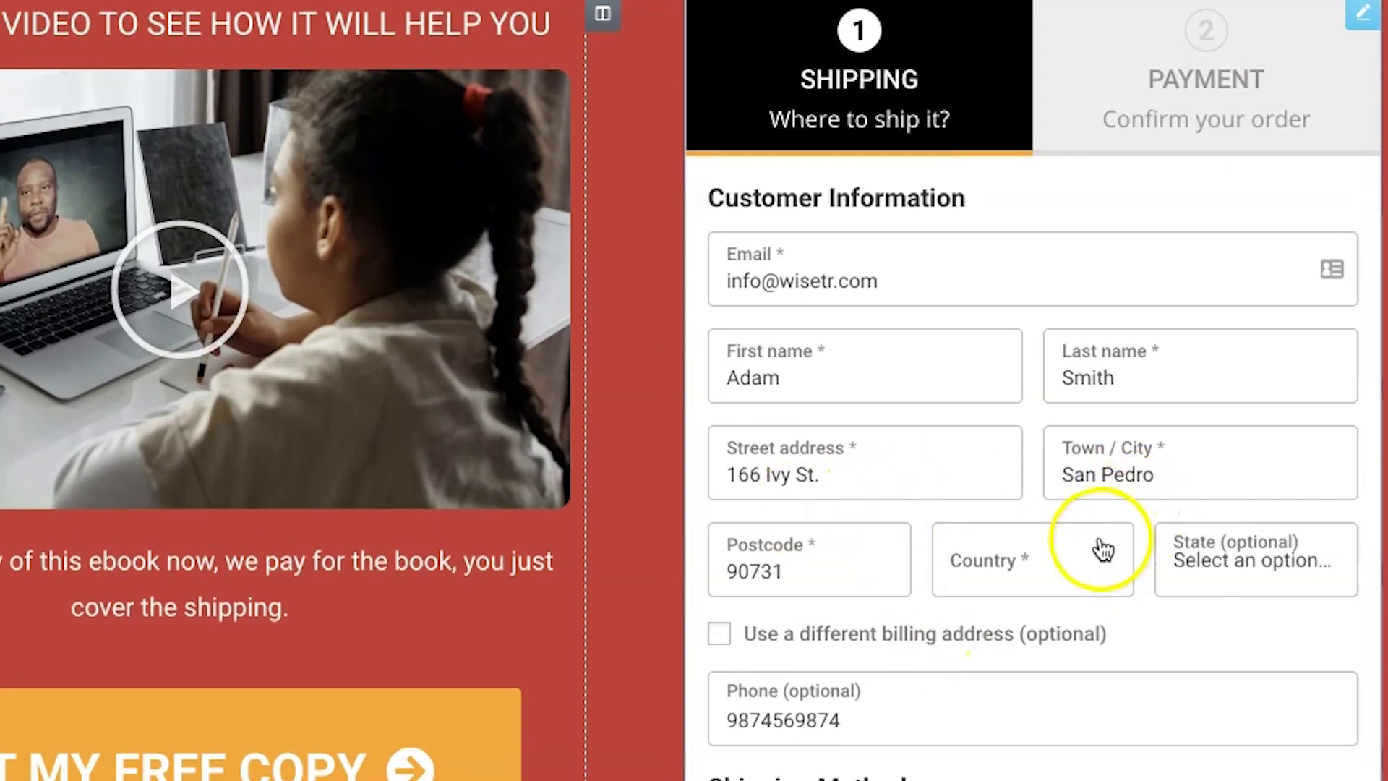
scroll(1017, 661, "up", 1)
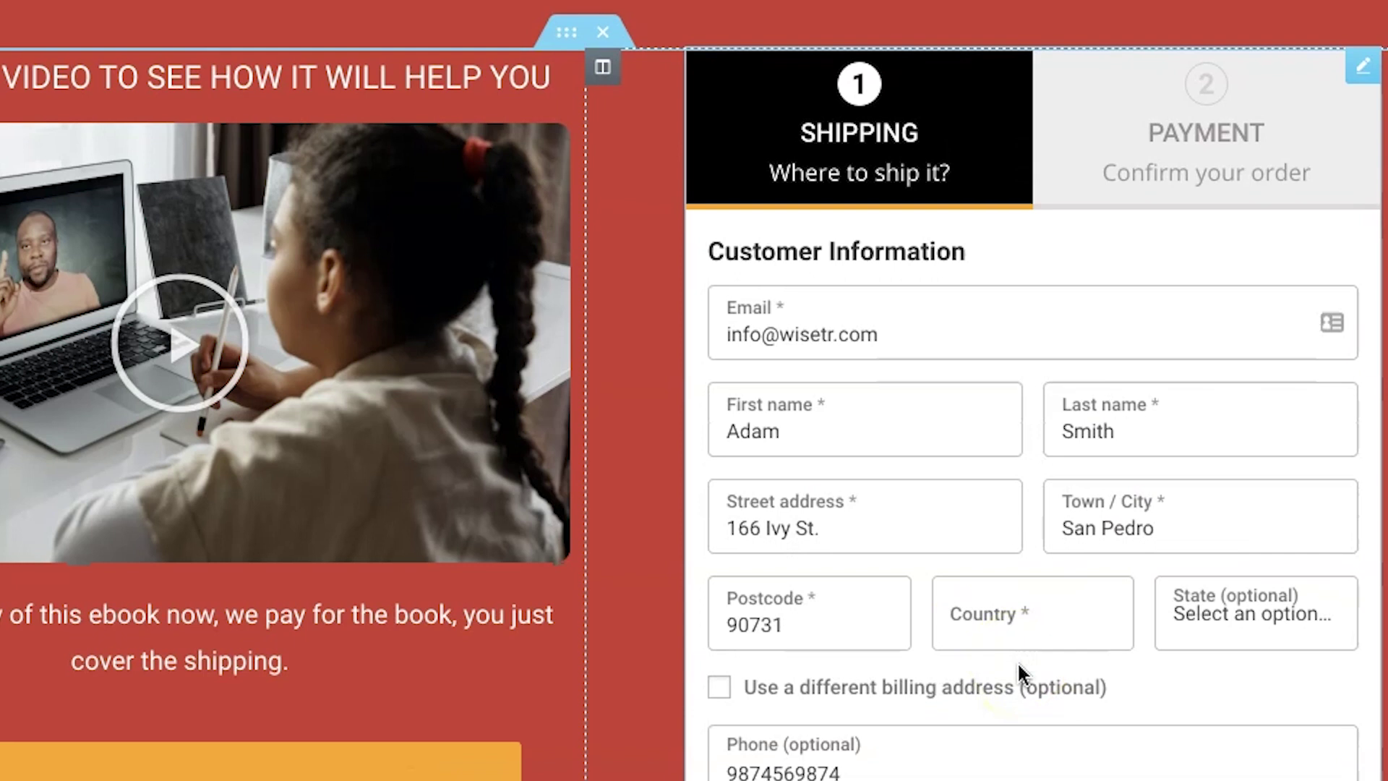
scroll(1017, 661, "down", 1)
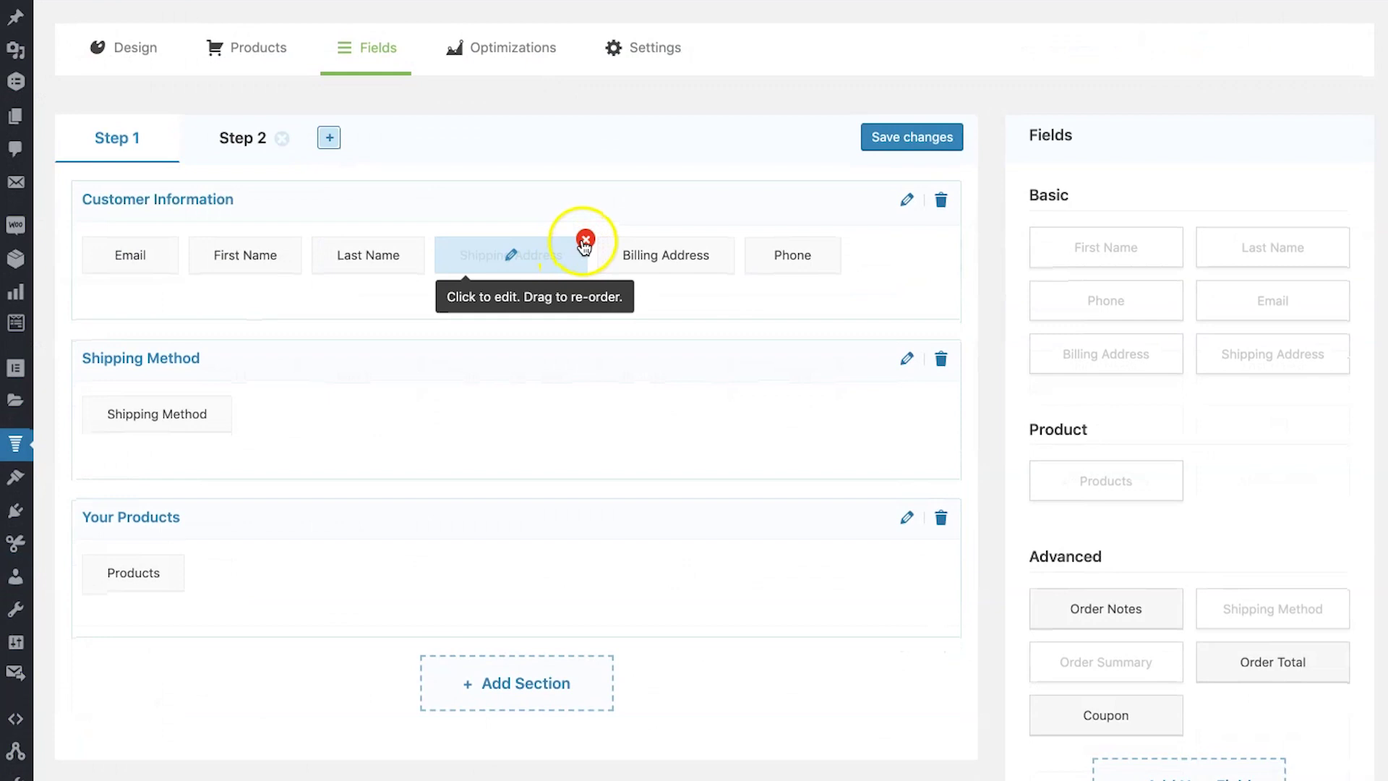
Step: Remove the Shipping Address, Billing Address and Phone fields from Customer Information and delete the Shipping Method section
left_click(585, 241)
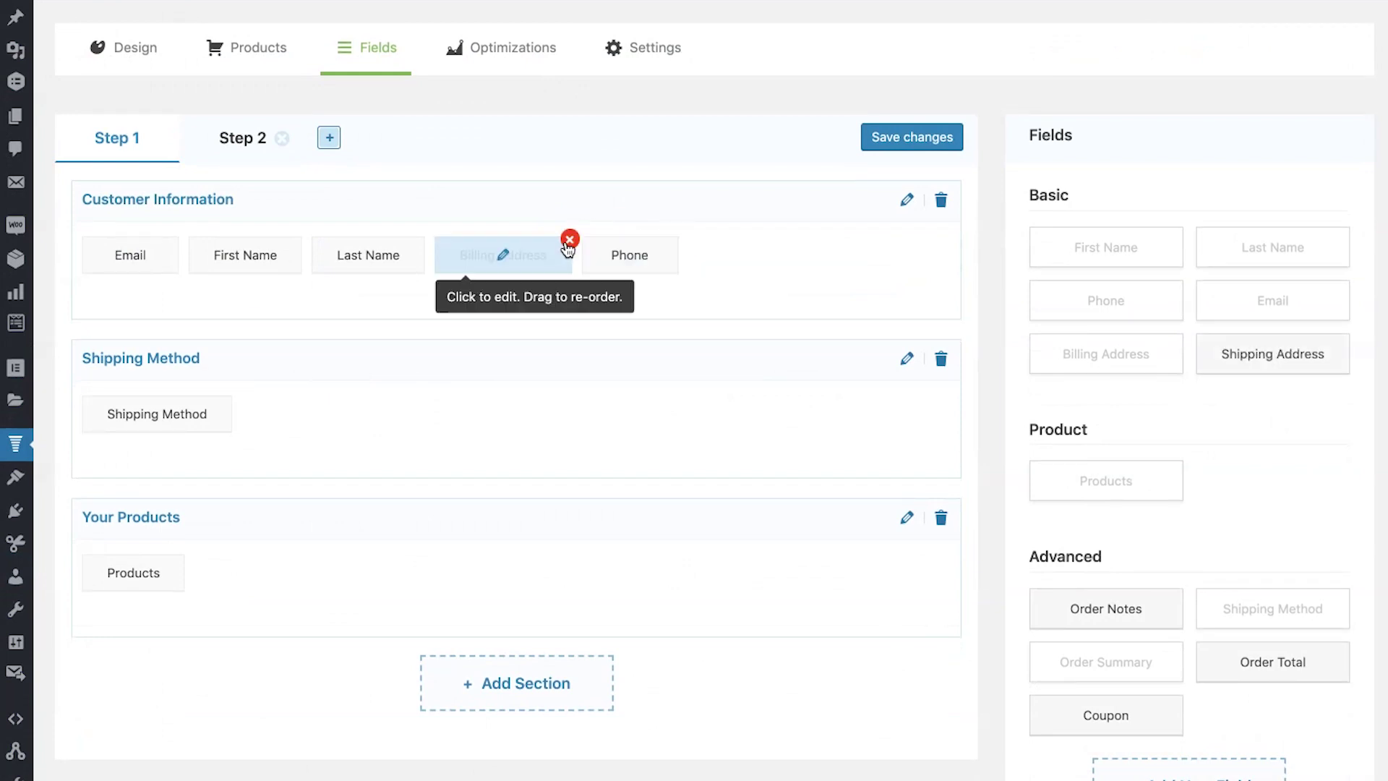
left_click(567, 238)
left_click(526, 242)
left_click(940, 360)
left_click(671, 506)
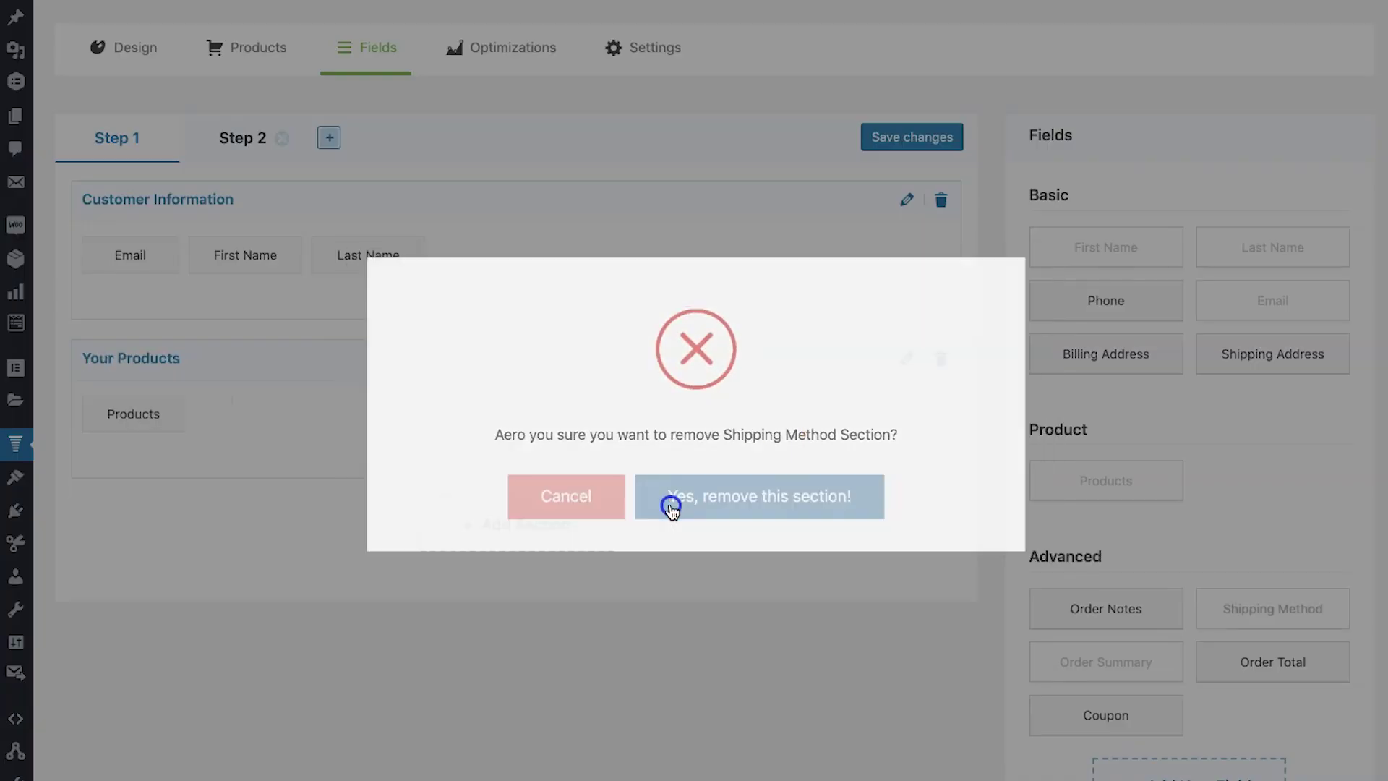
scroll(325, 402, "up", 1)
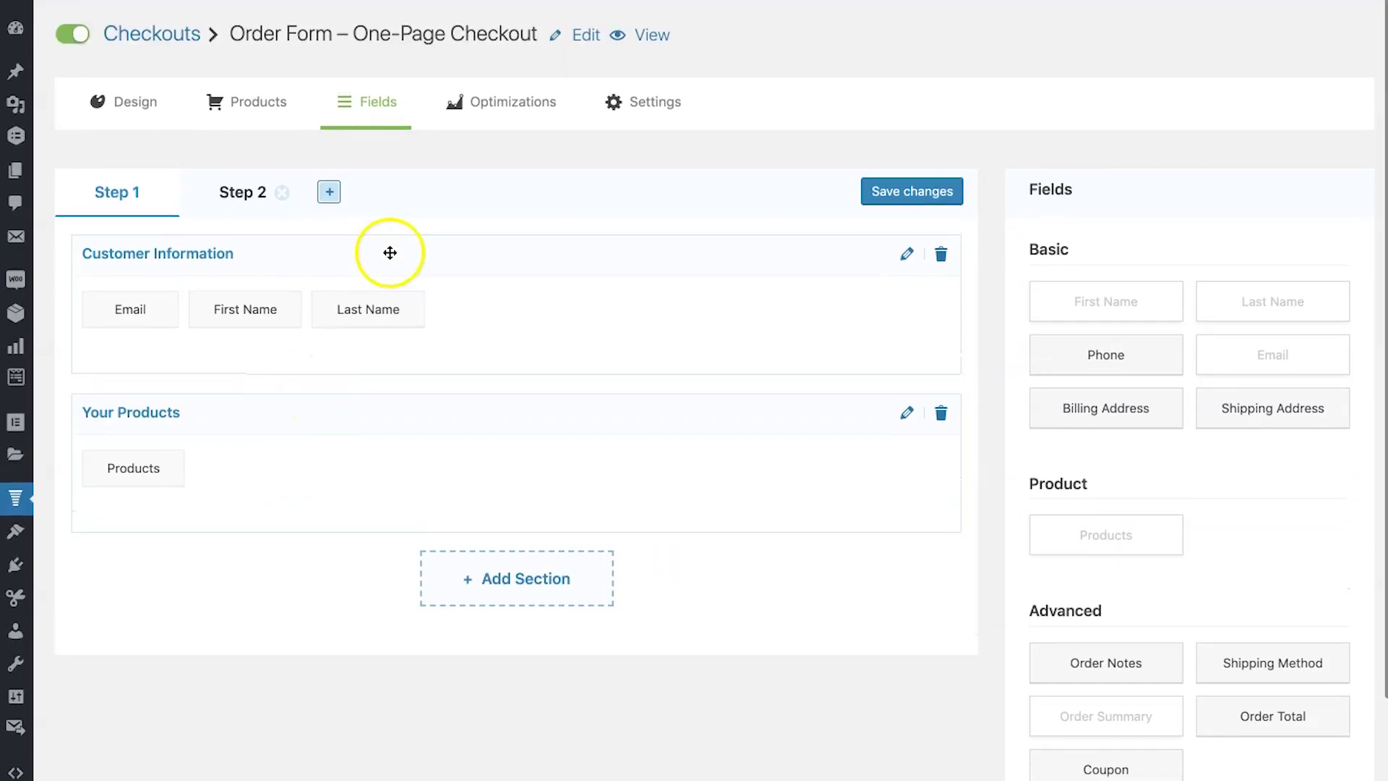
Step: Rename the Customer Information section to "Your Details"
left_click(906, 254)
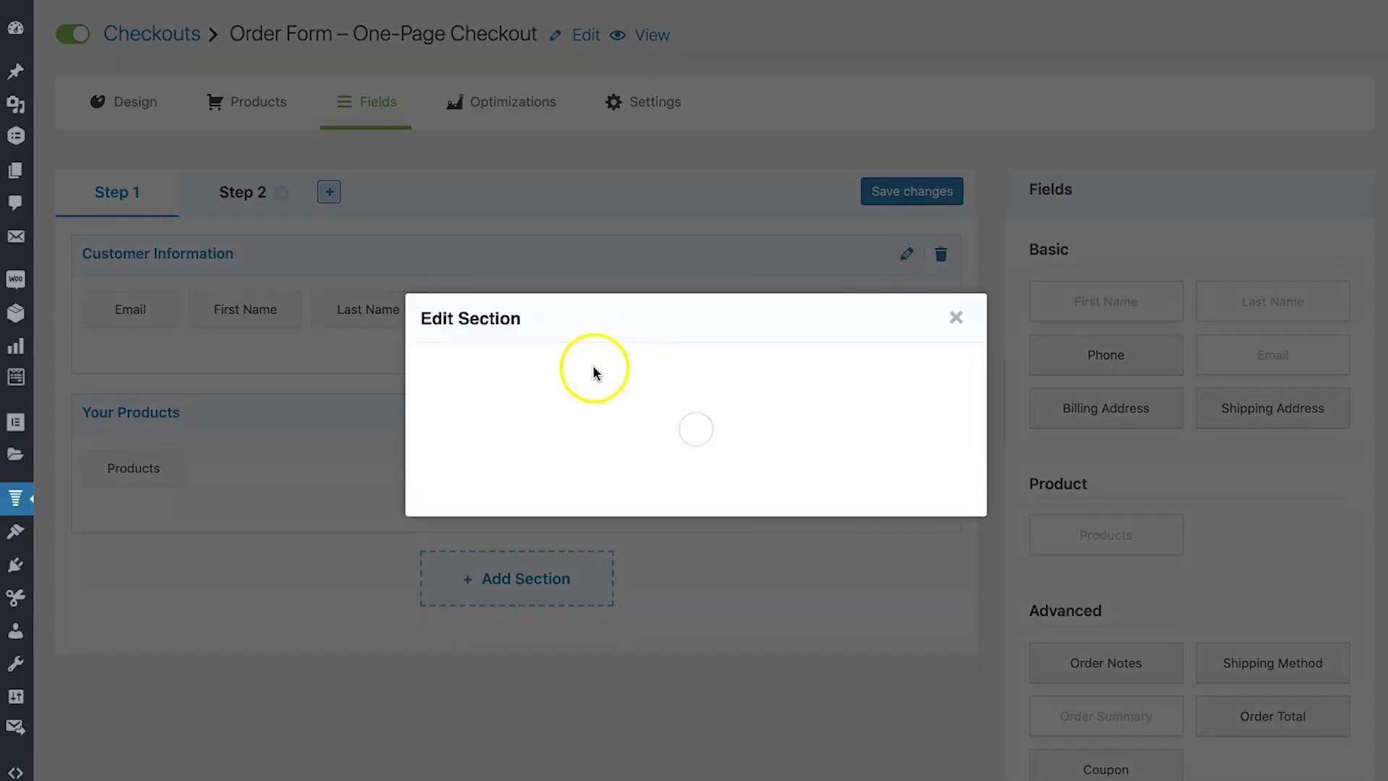
triple_click(549, 318)
type("Your Details")
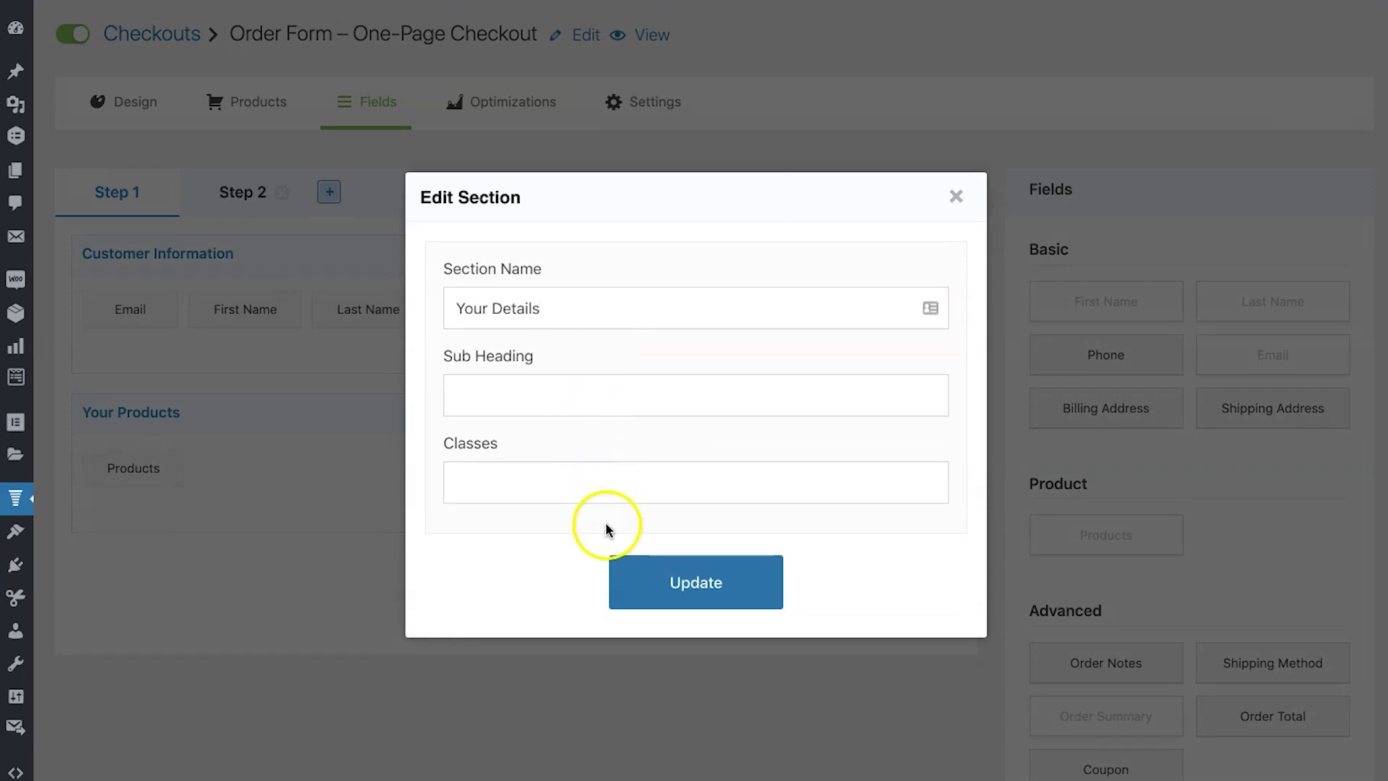
left_click(623, 568)
Step: Rename the Your Products section to "Your Offer"
left_click(907, 417)
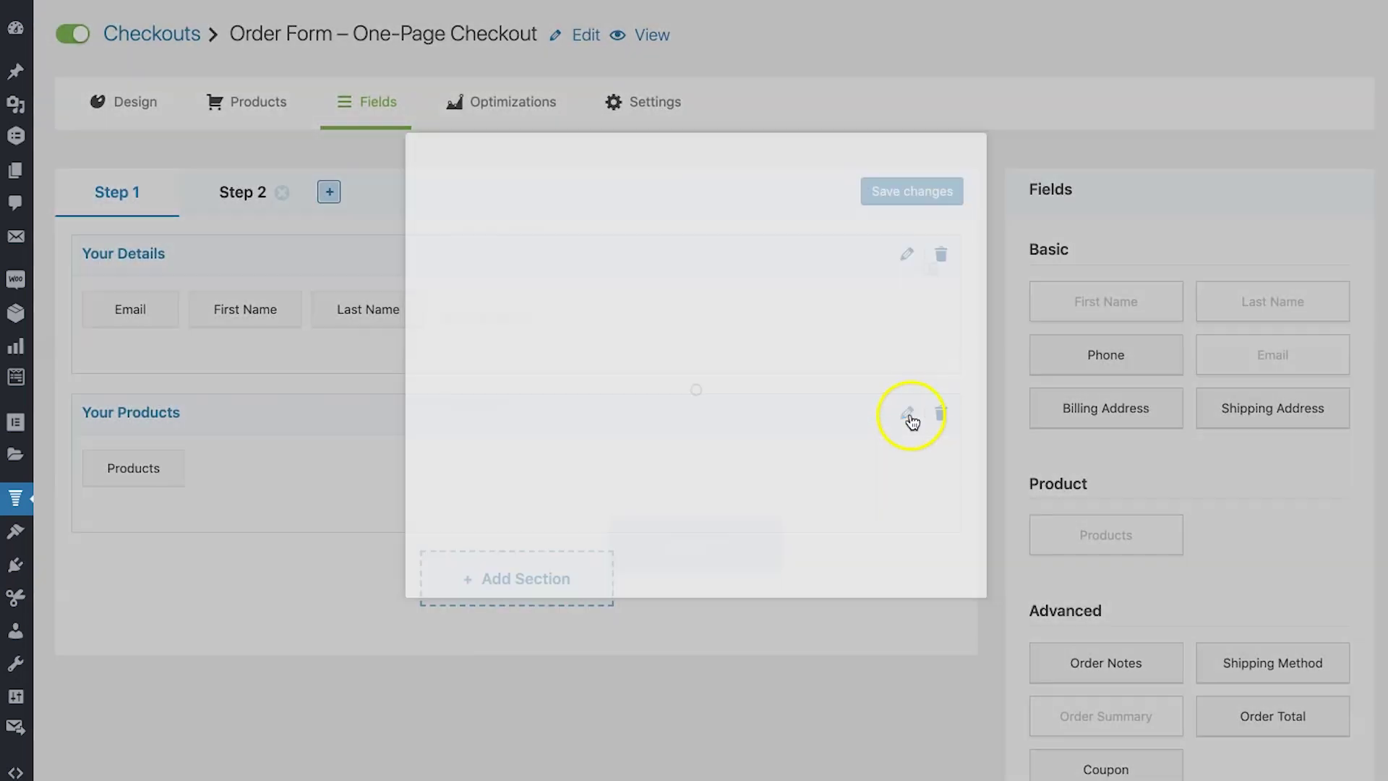
double_click(469, 308)
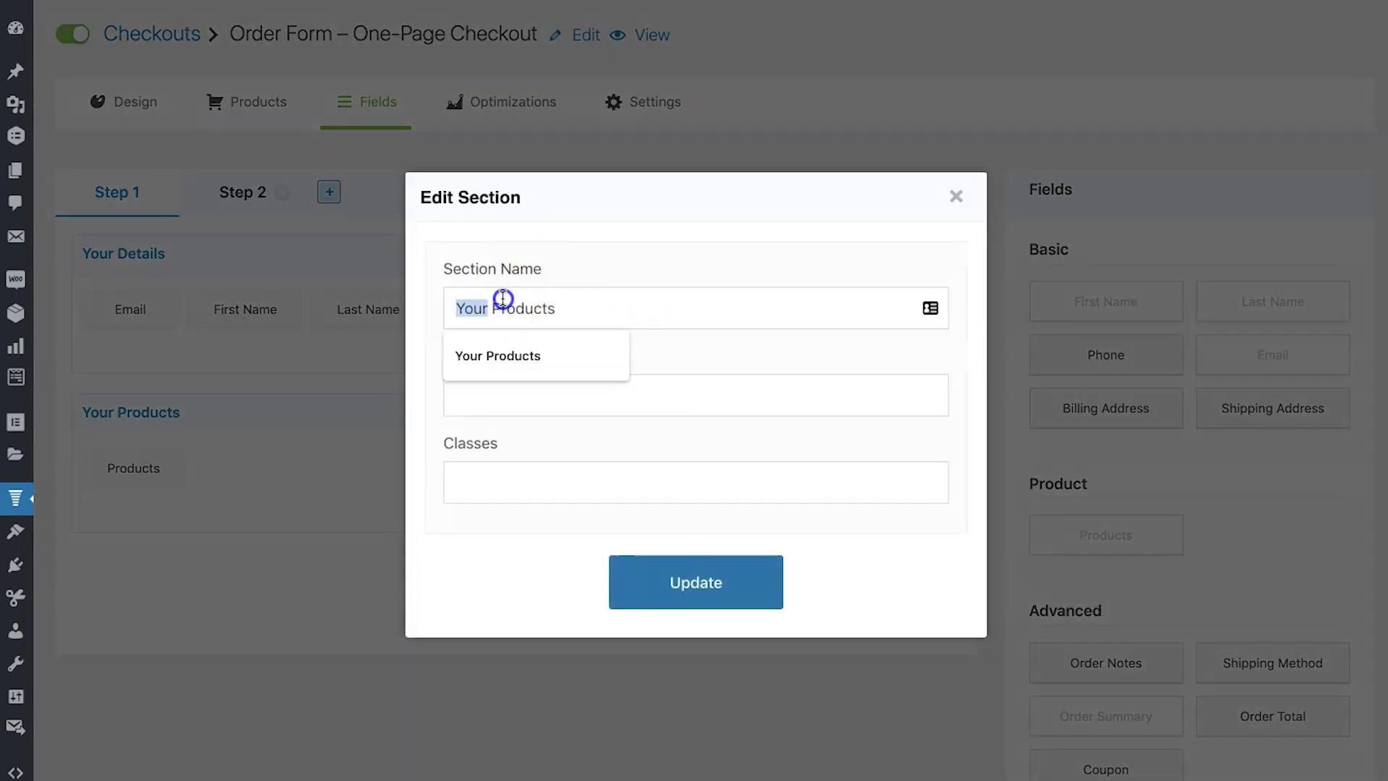
double_click(528, 307)
type("Offer")
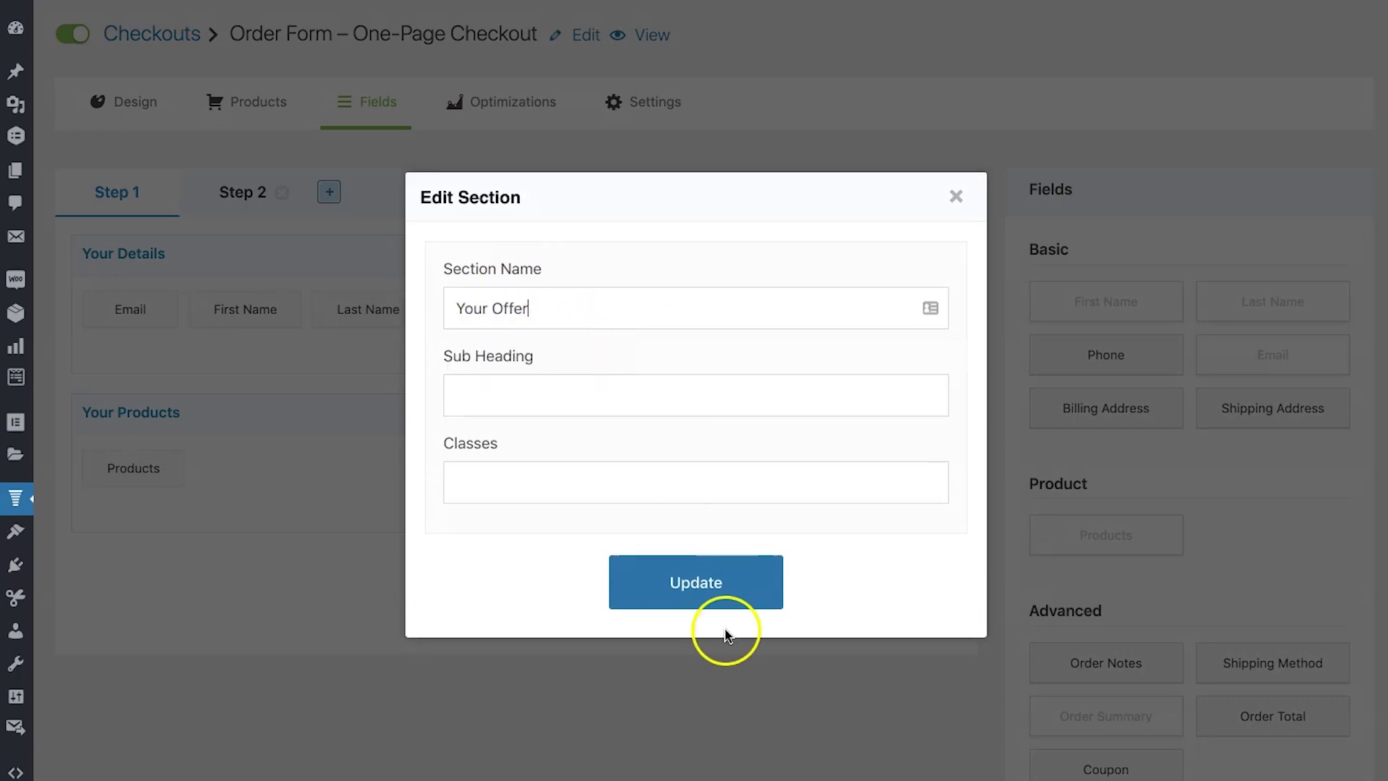
left_click(700, 598)
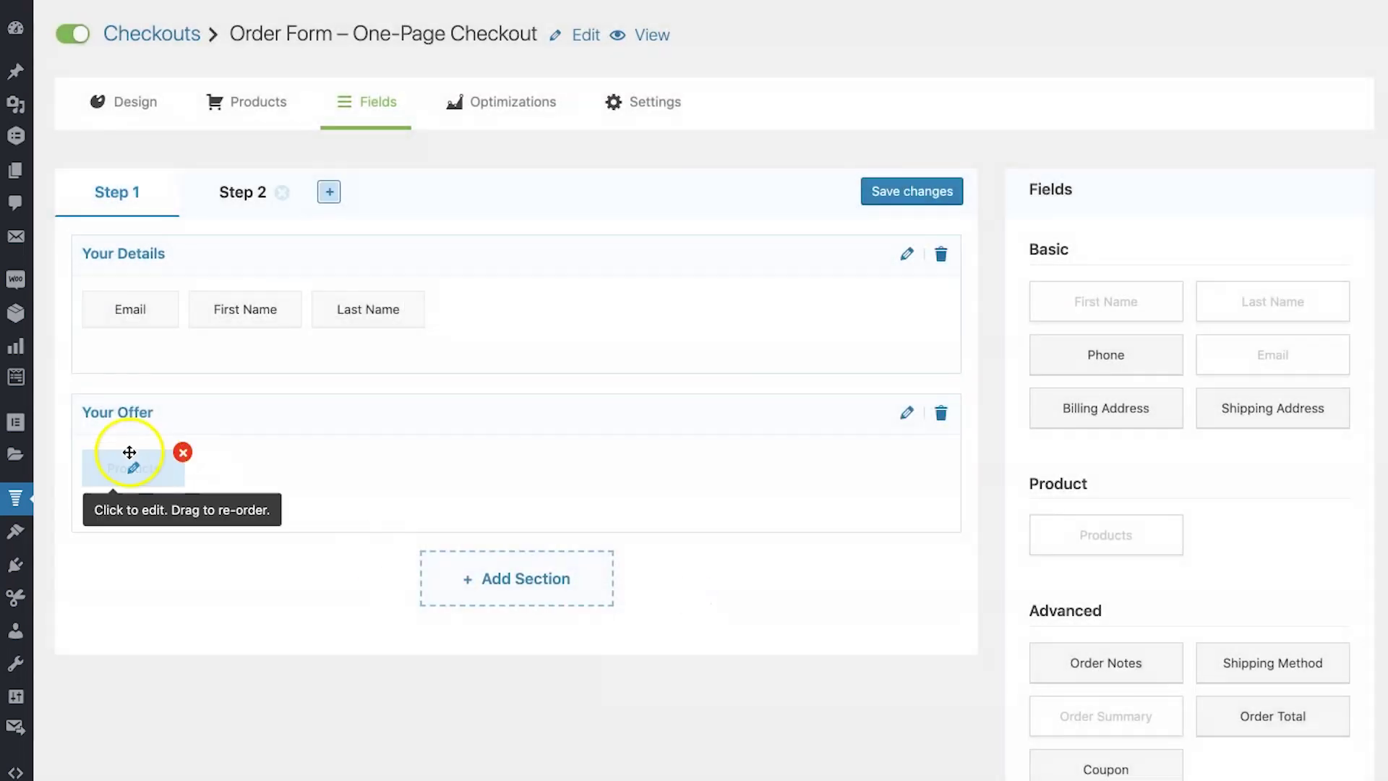
Step: Move the Your Offer section above Your Details, check the sections in Step 2, and save the field changes
left_click_drag(341, 400, 341, 224)
left_click(248, 210)
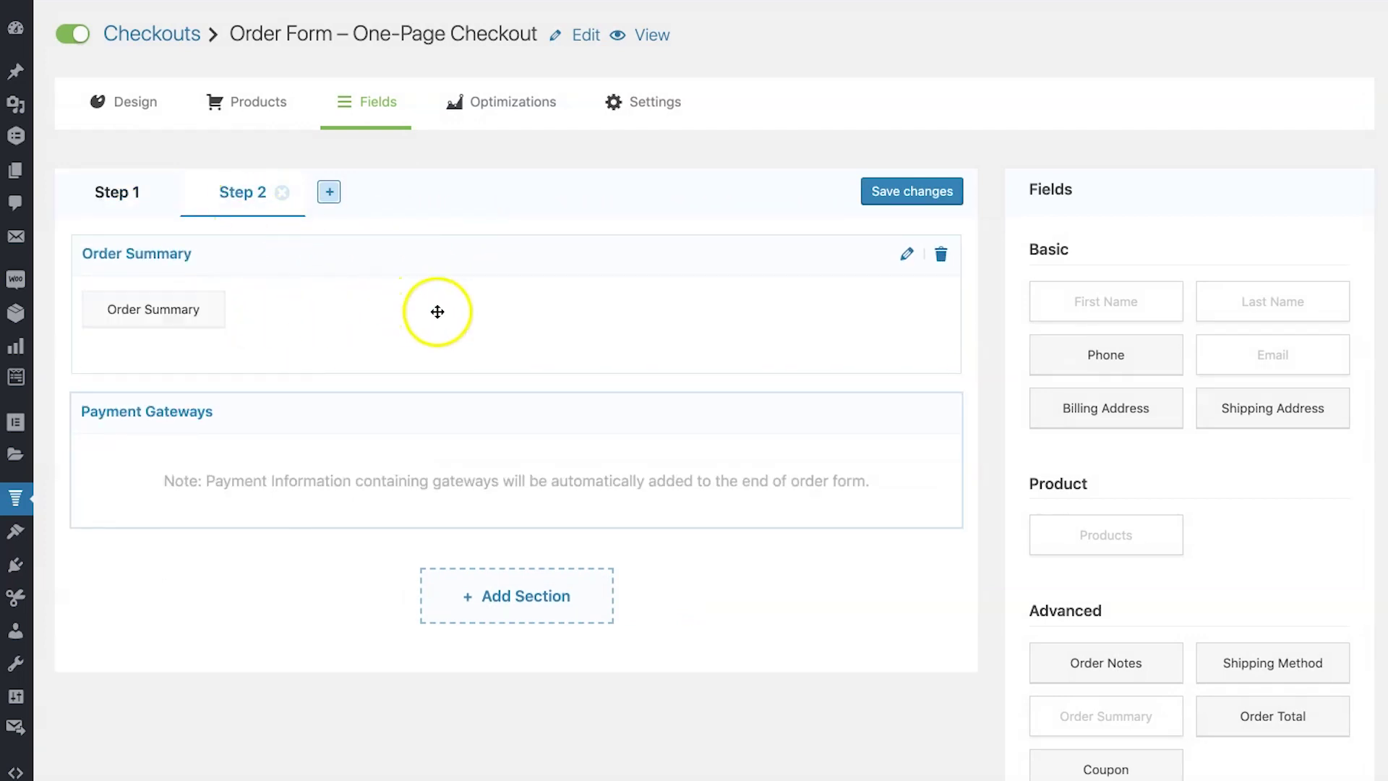
left_click(143, 212)
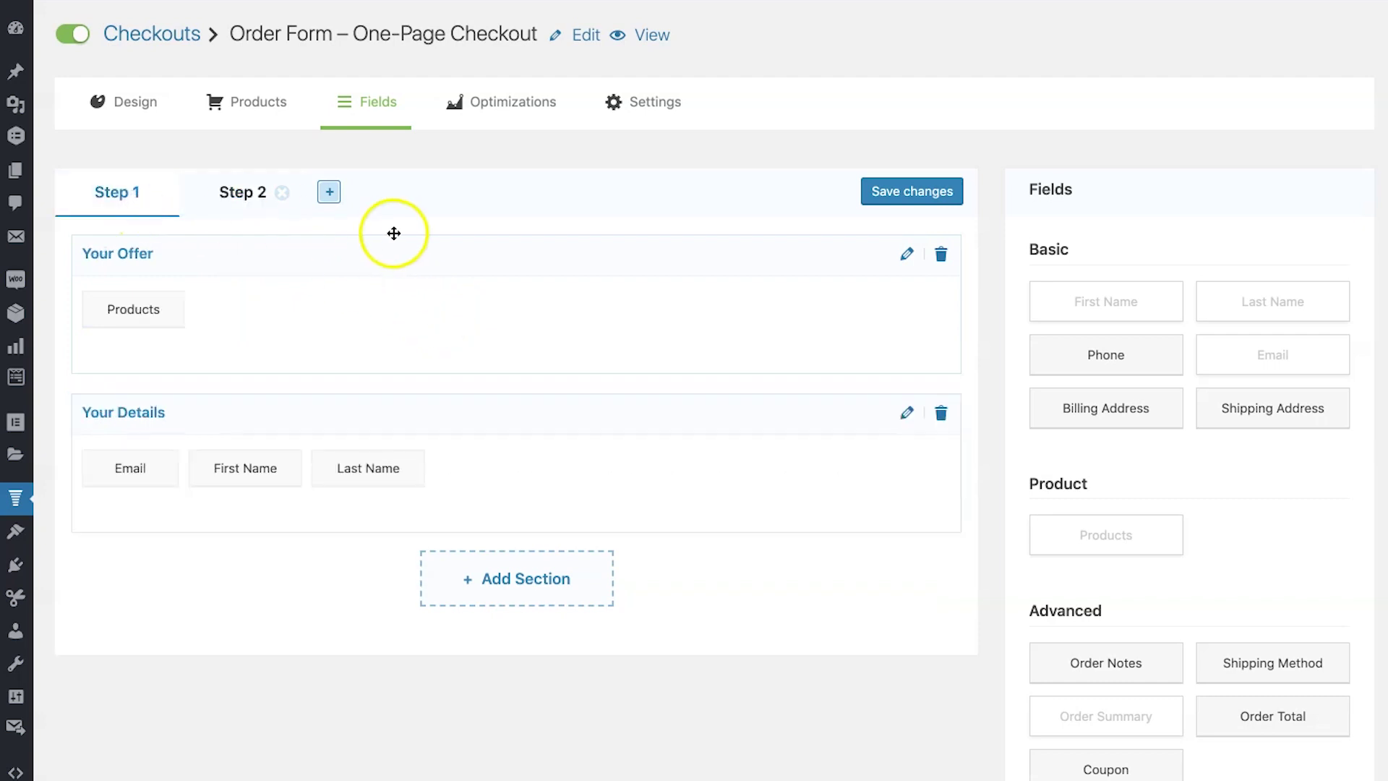
left_click(901, 207)
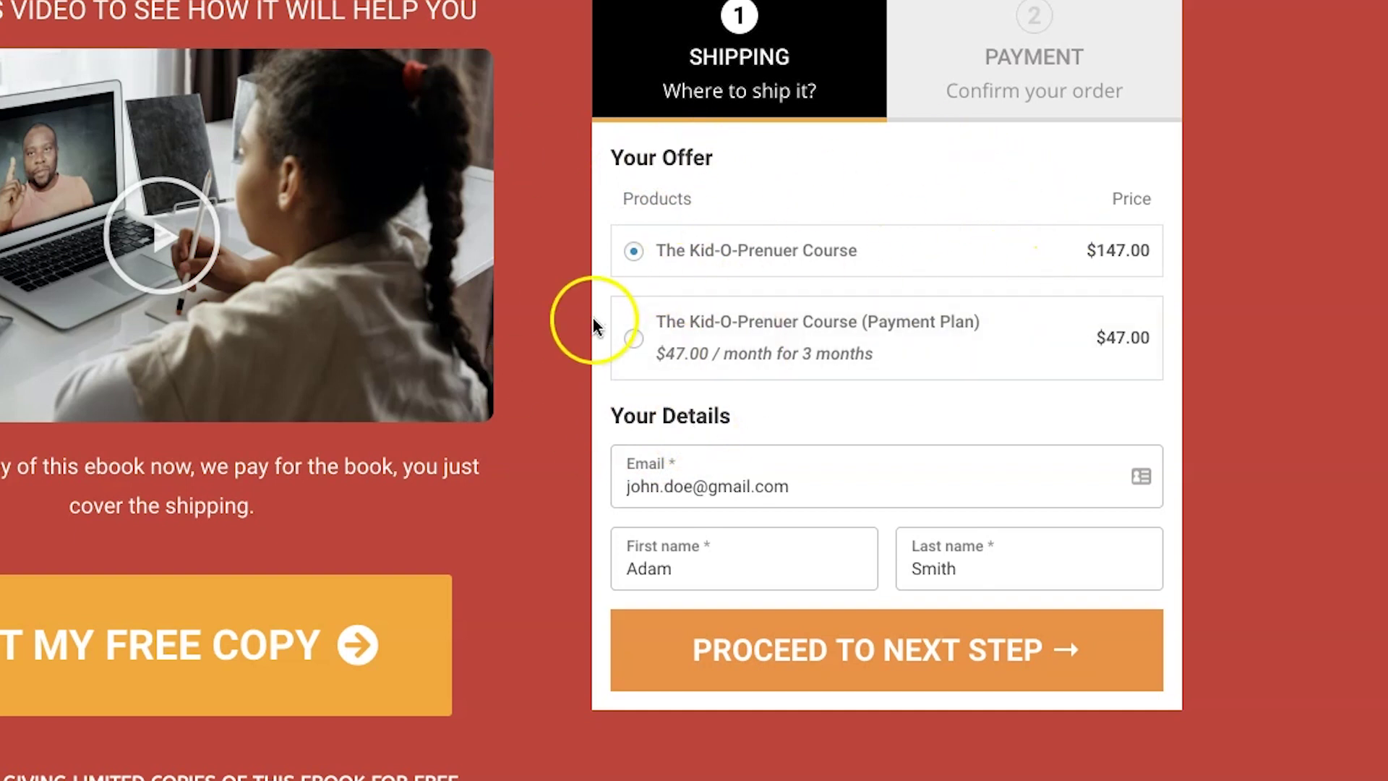
Step: Test switching between both course options in the form preview, proceed to the payment step, and return to the first step
left_click(636, 339)
left_click(633, 251)
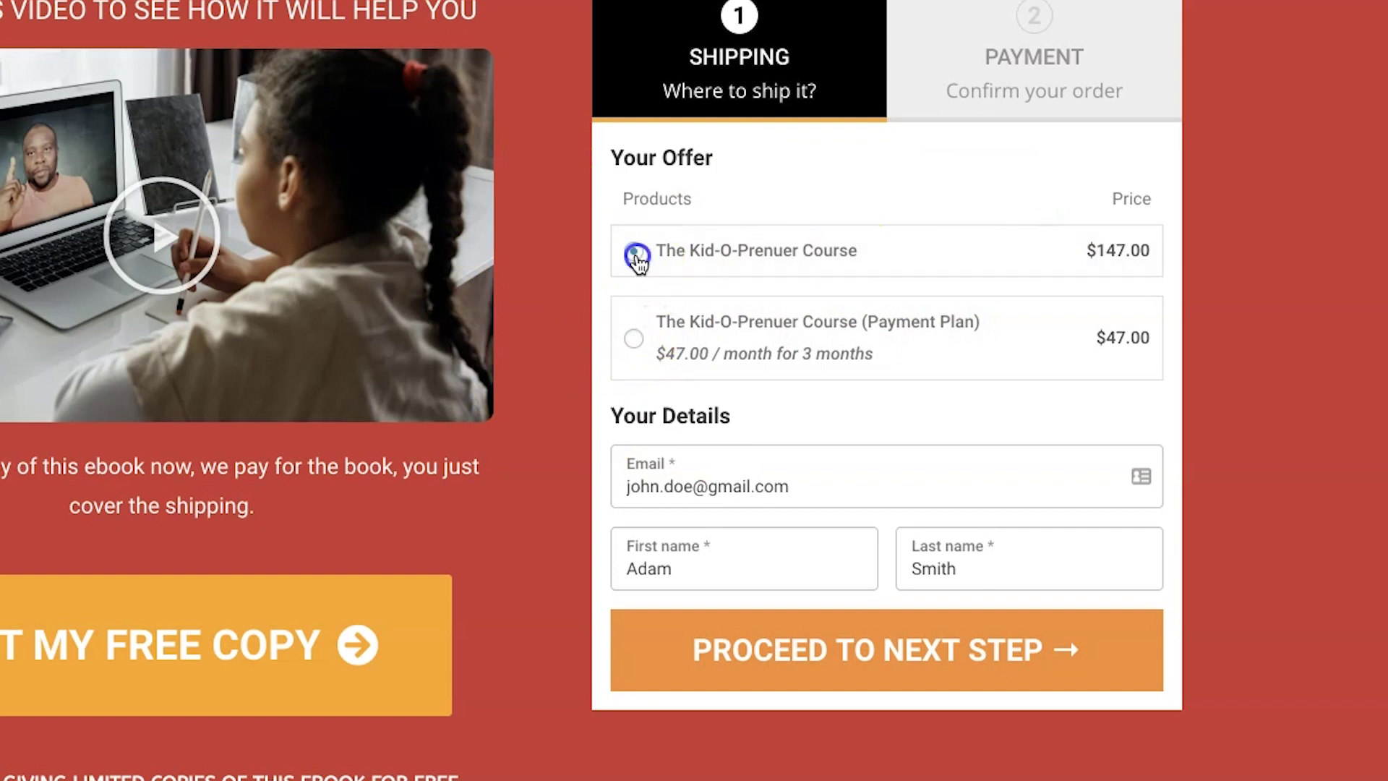
scroll(774, 403, "down", 1)
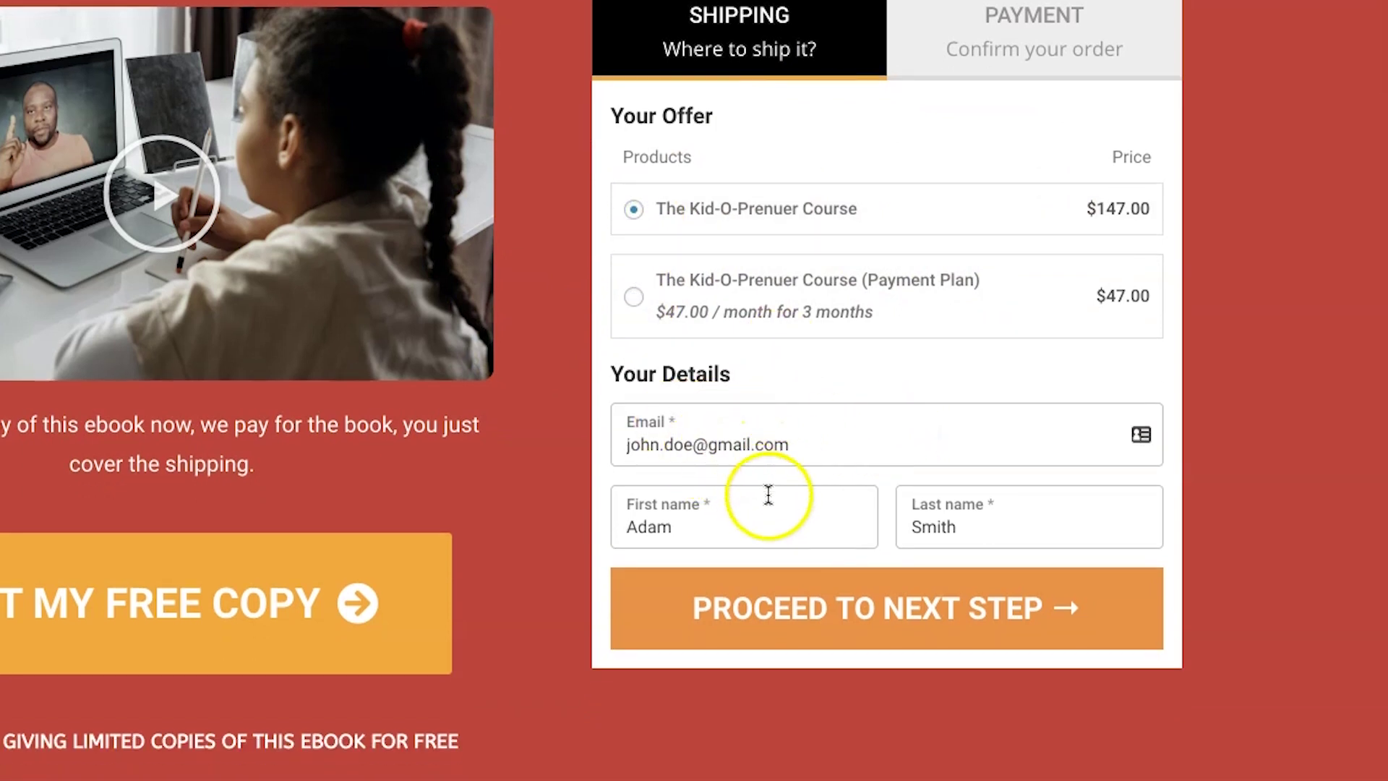
left_click(881, 588)
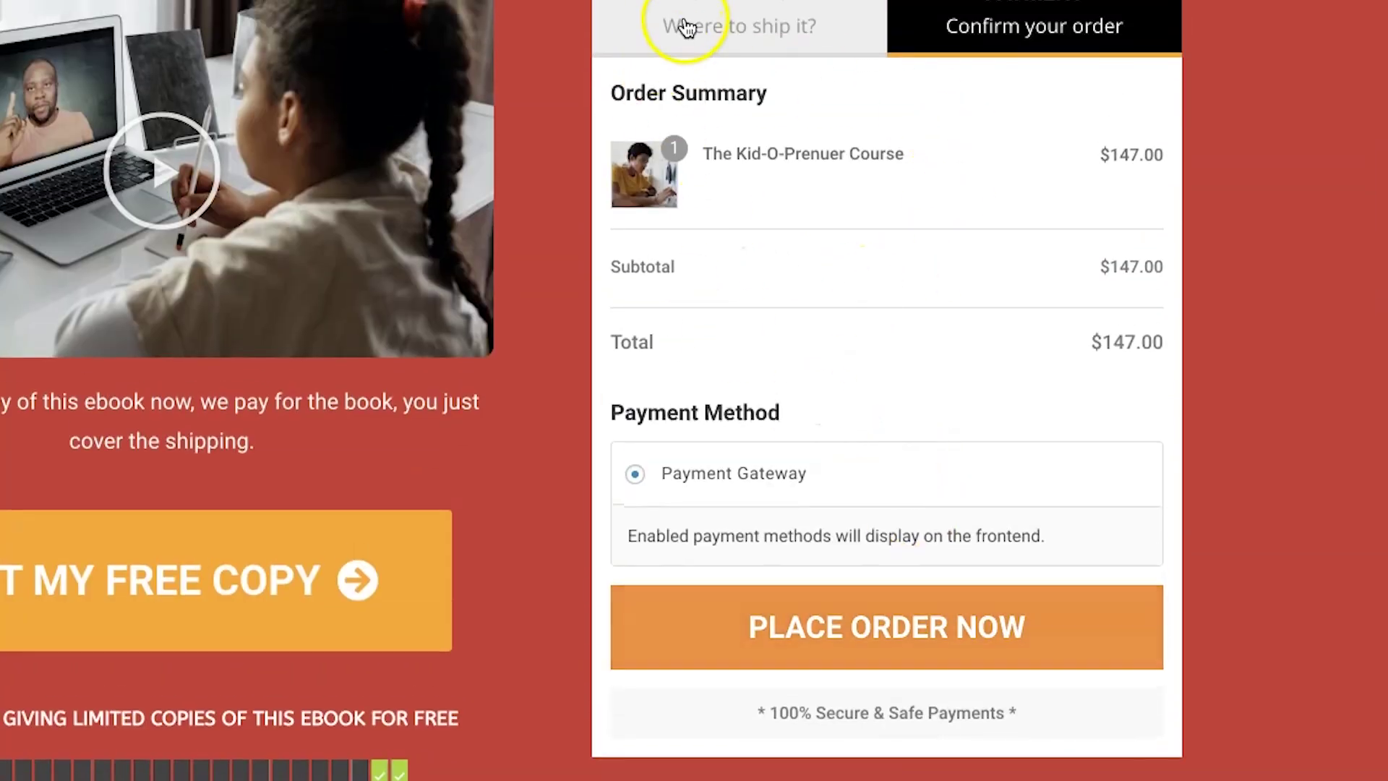
left_click(662, 11)
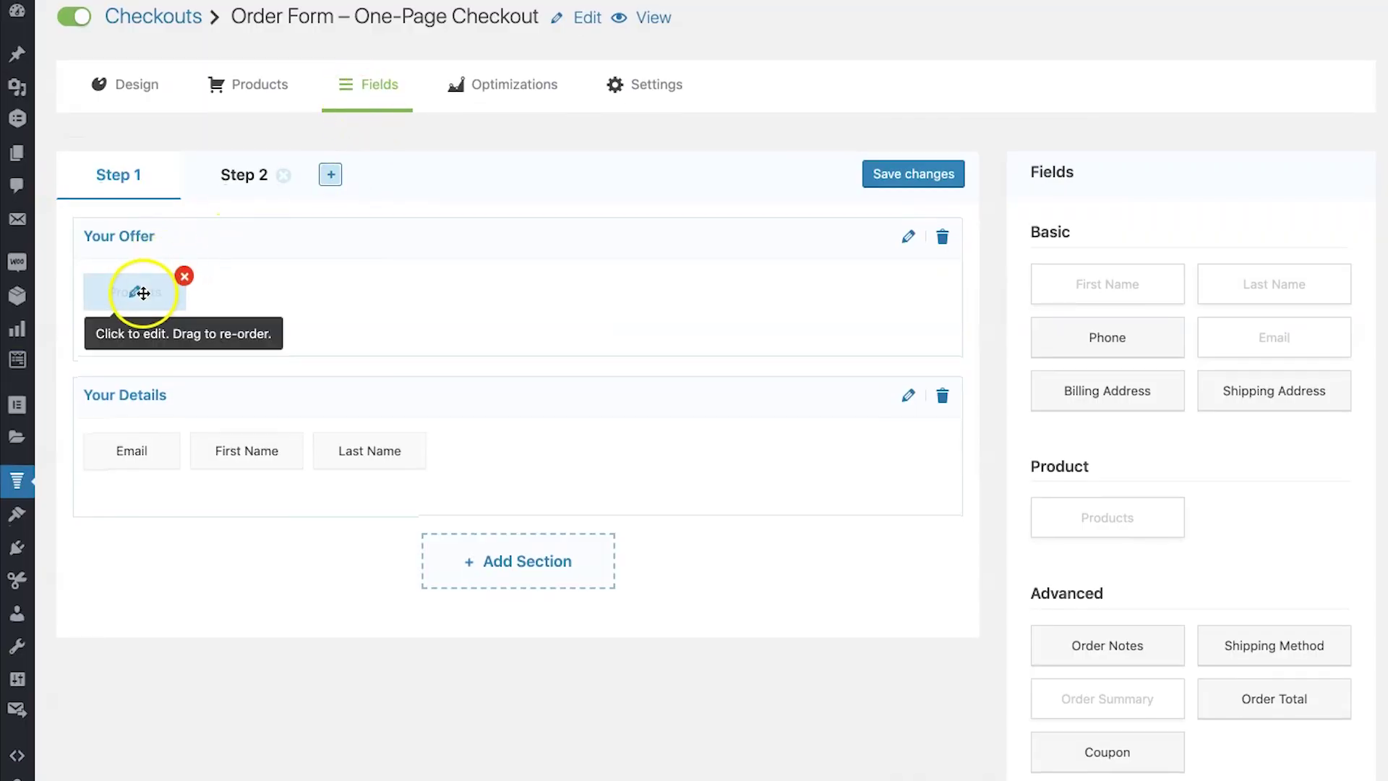
Step: Open the Products field in Your Offer for editing and keep The Kid-O-Prenuer Course as the default product
left_click(135, 292)
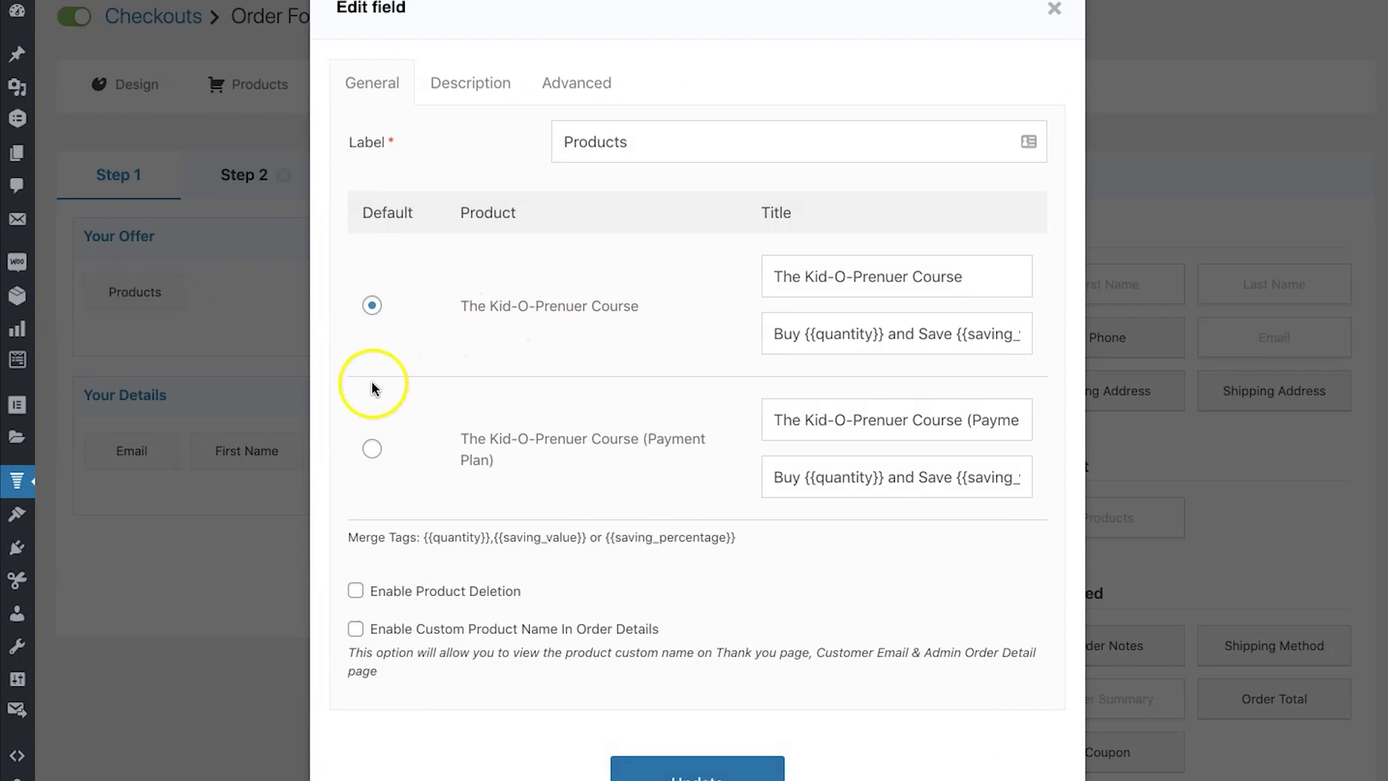
left_click(371, 448)
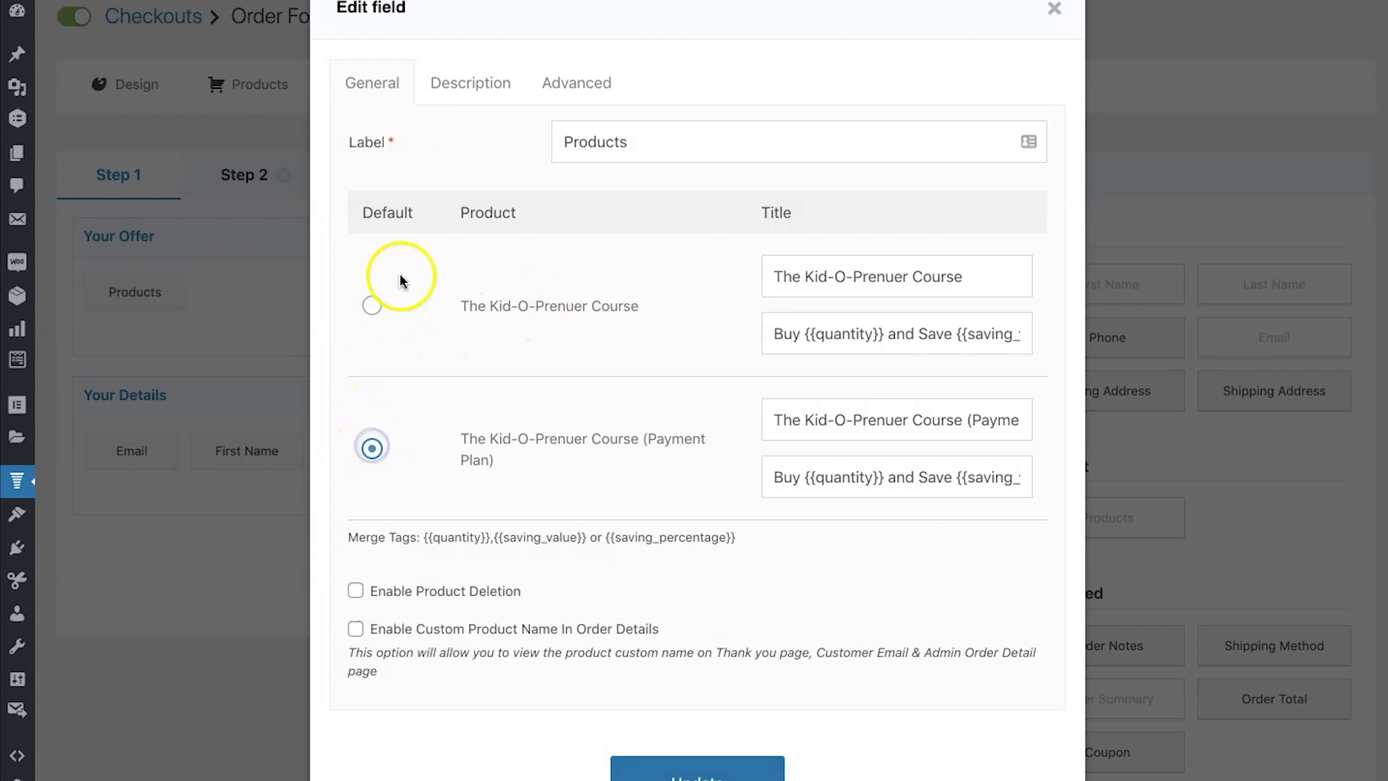
left_click(373, 307)
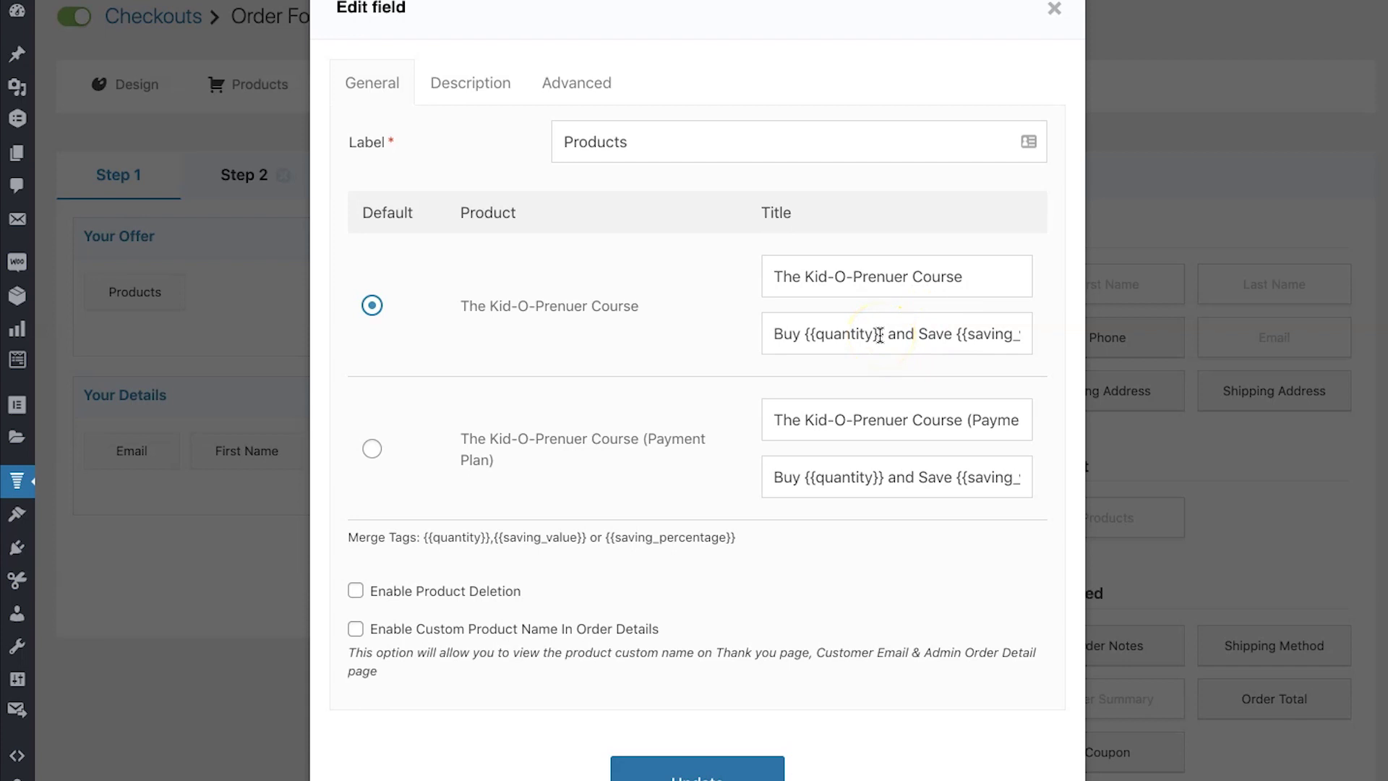
Step: Replace the save text of The Kid-O-Prenuer Course with "Full live course in one-shot payment"
triple_click(839, 333)
key("BackSpace")
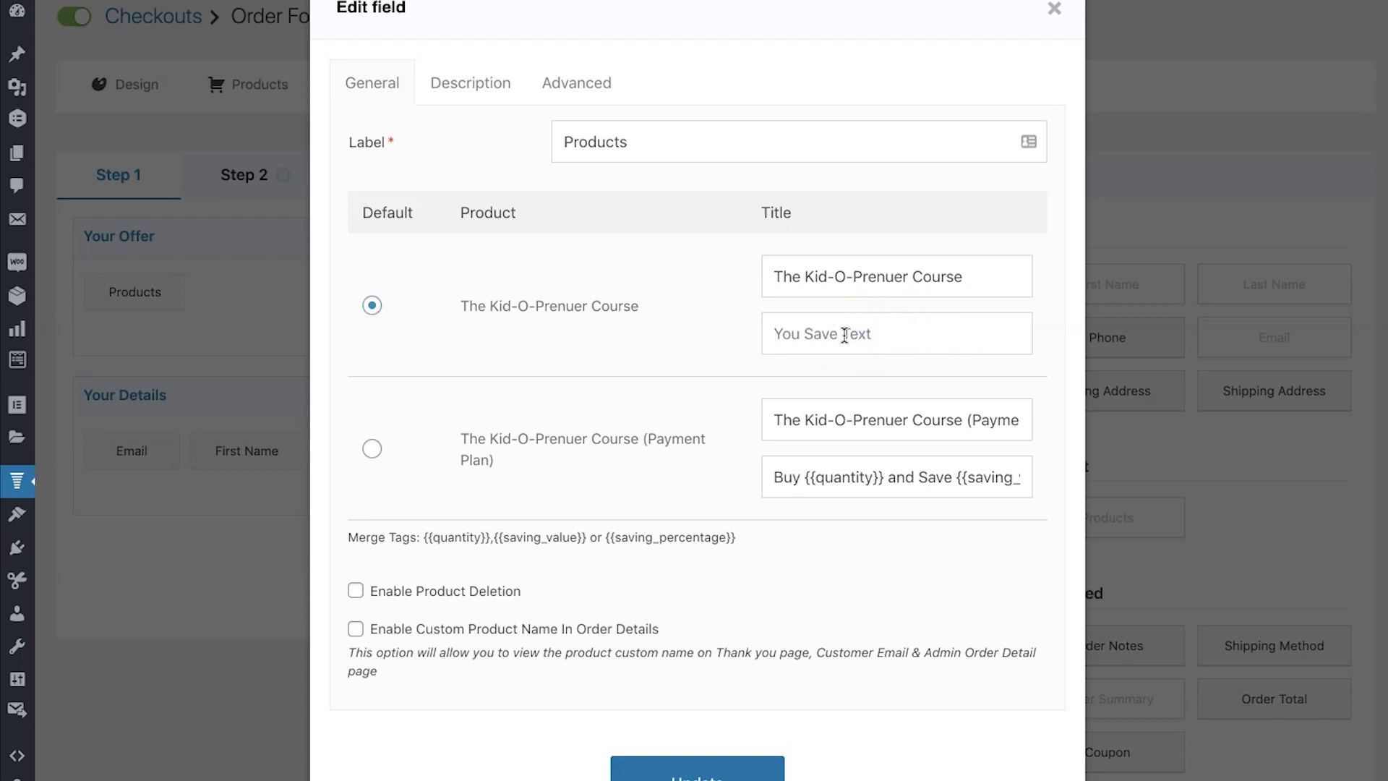
type("Full live course in one-s")
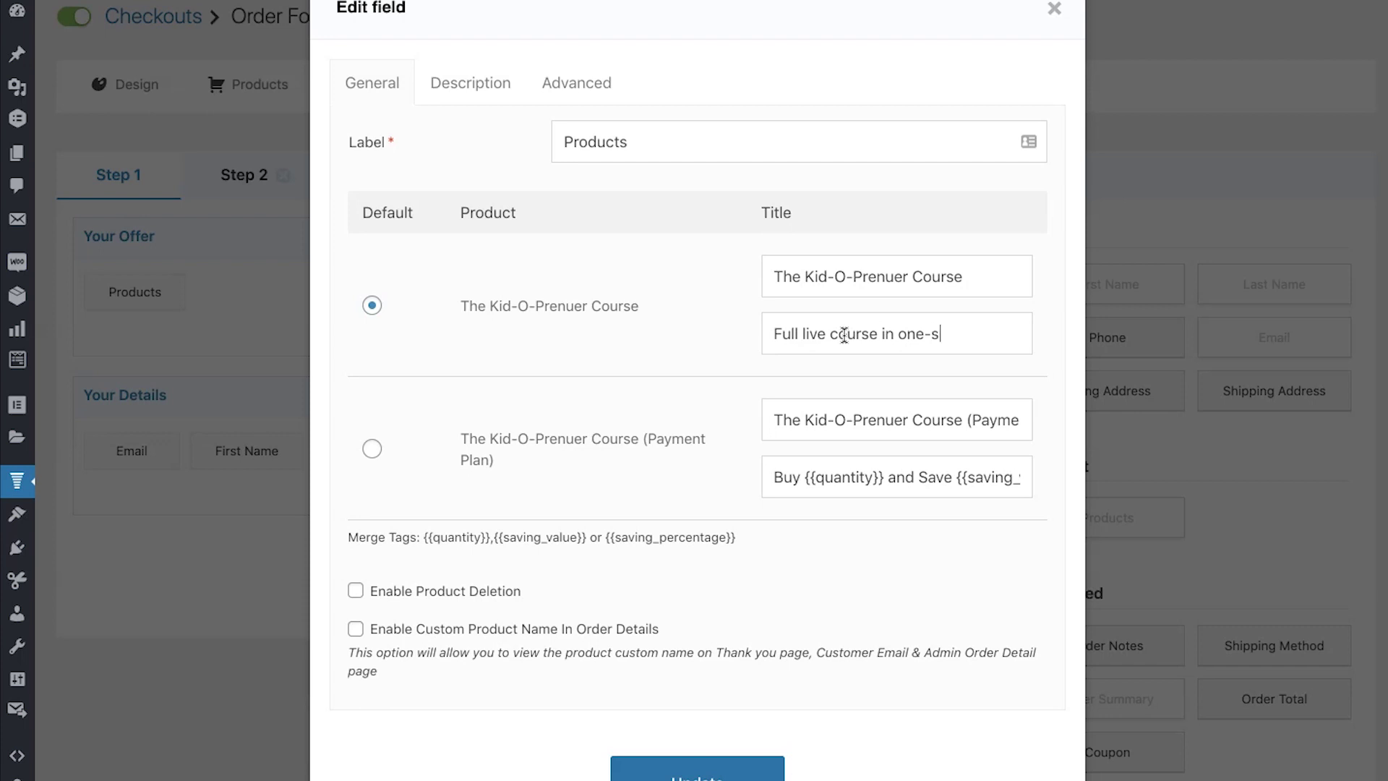
type("ment")
key("BackSpace")
Step: Replace the save text of The Kid-O-Prenuer Course (Payment Plan) with "3-month payment plan. Auto renew."
triple_click(821, 456)
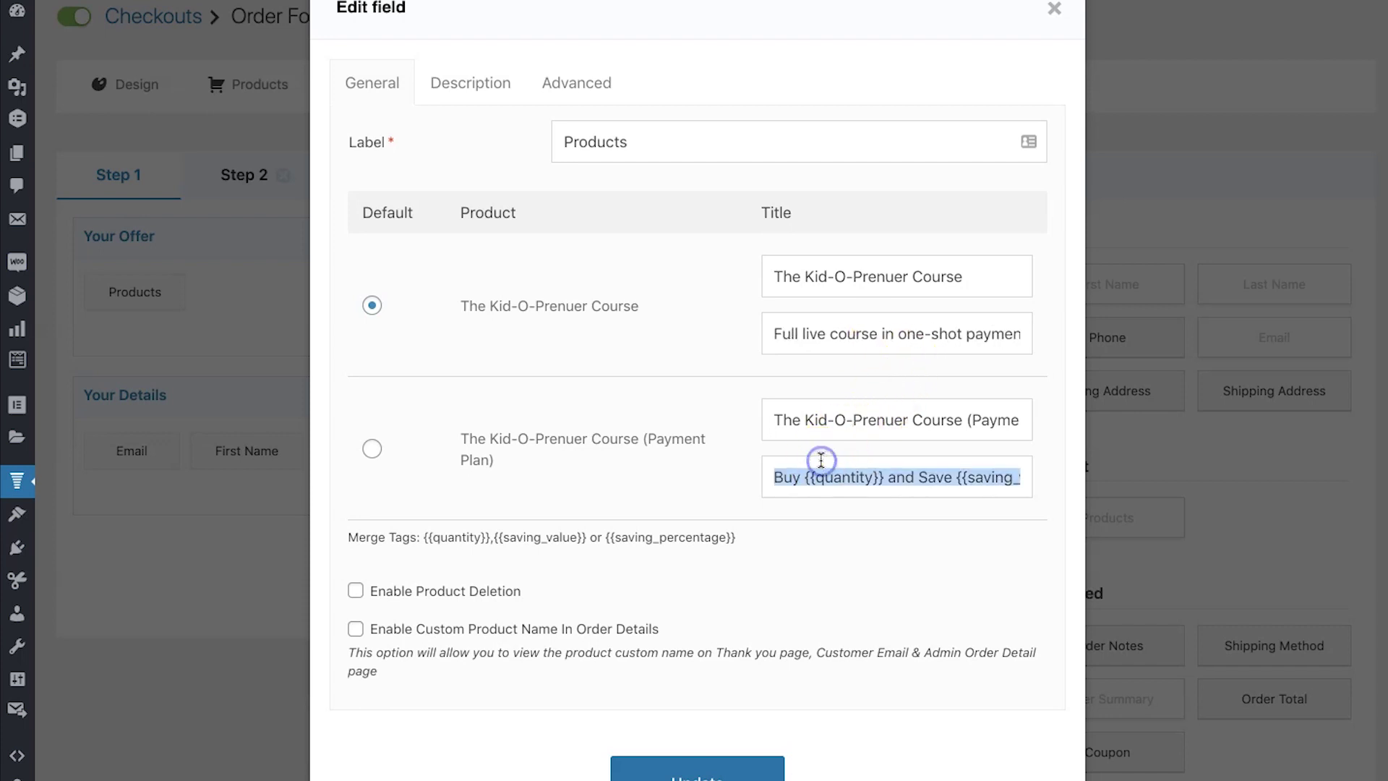
type("3-mo")
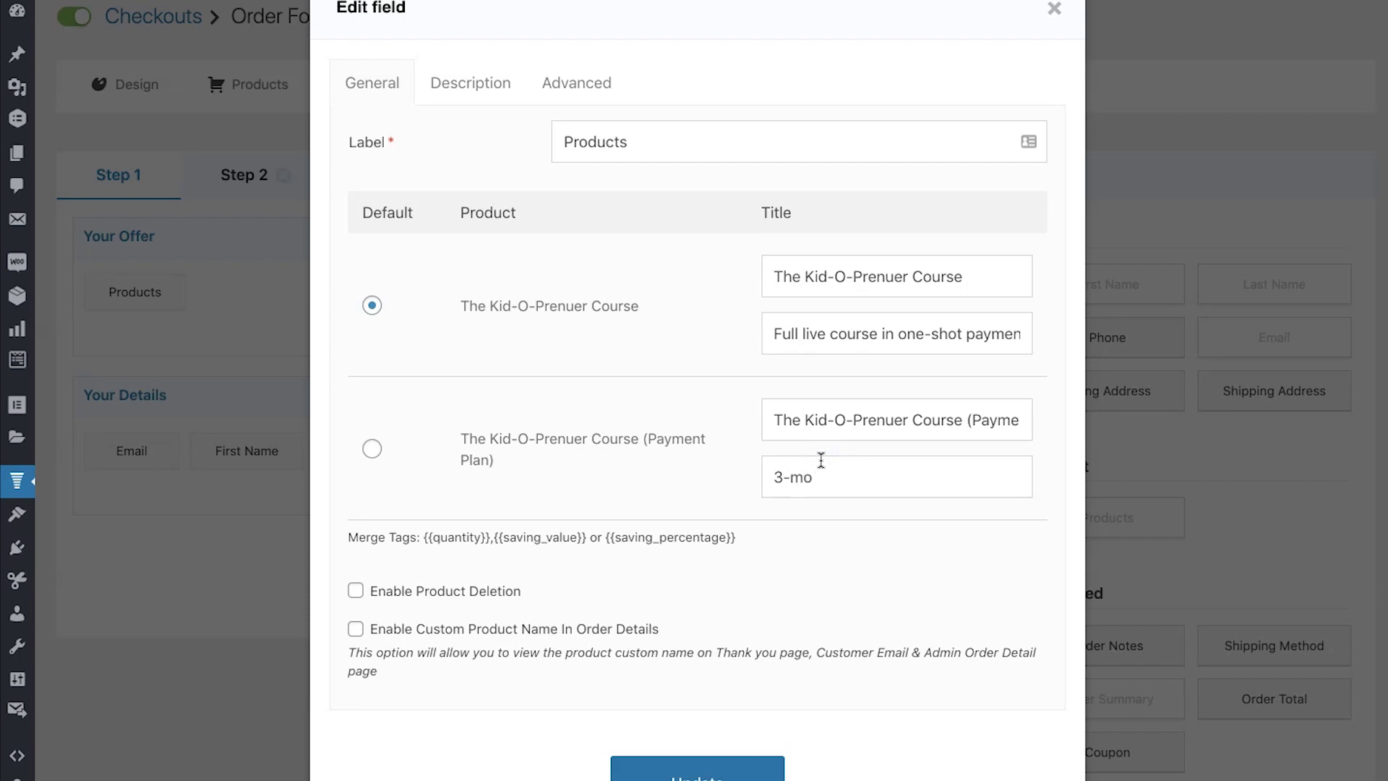
type("nth payment plan. Au")
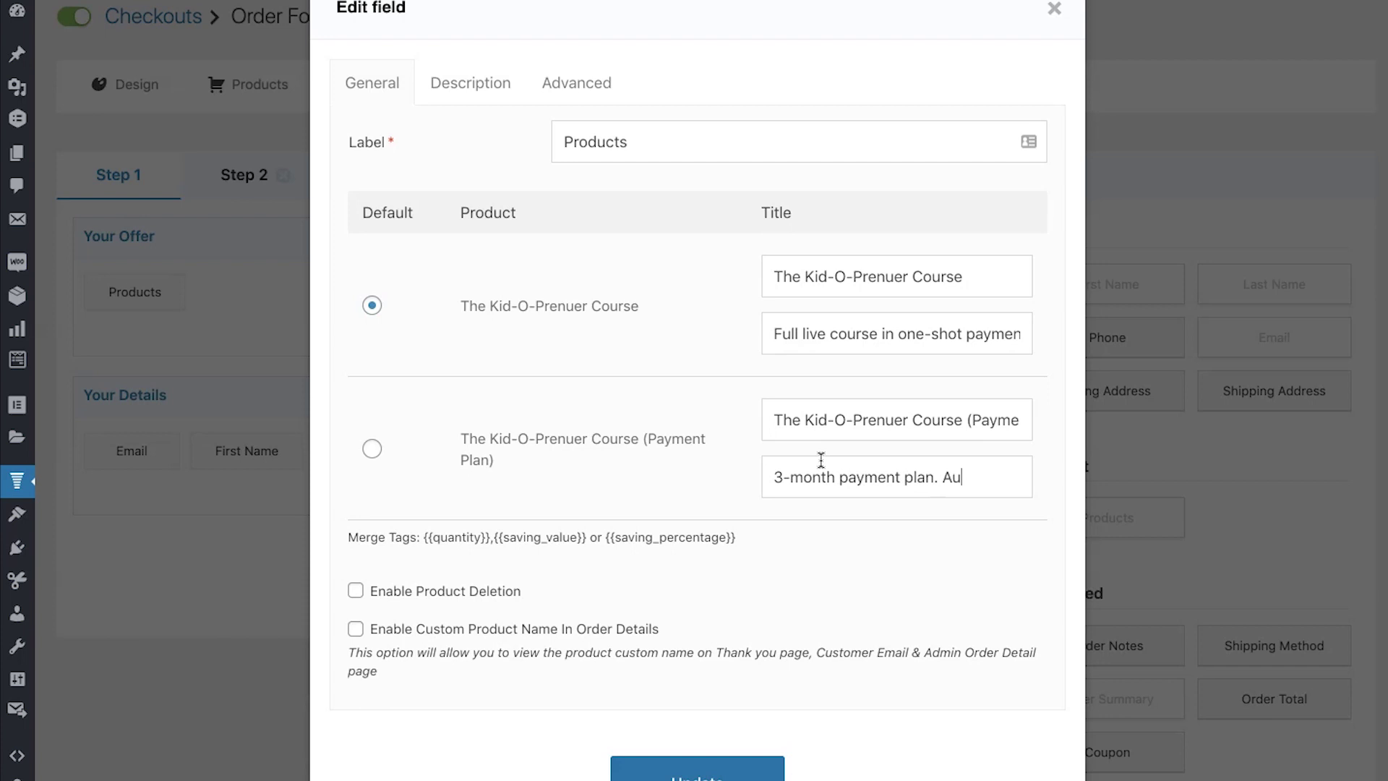
type("to renew")
type("s")
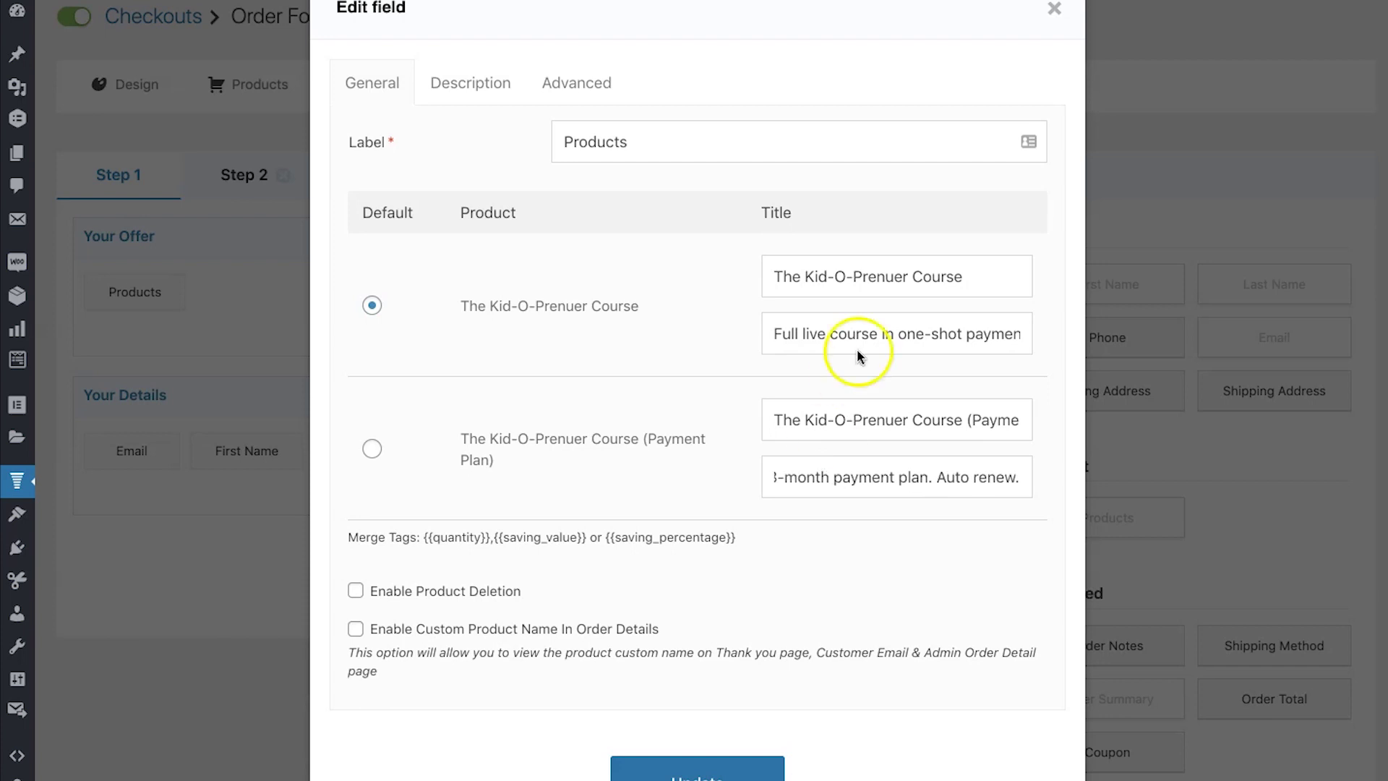
left_click(626, 367)
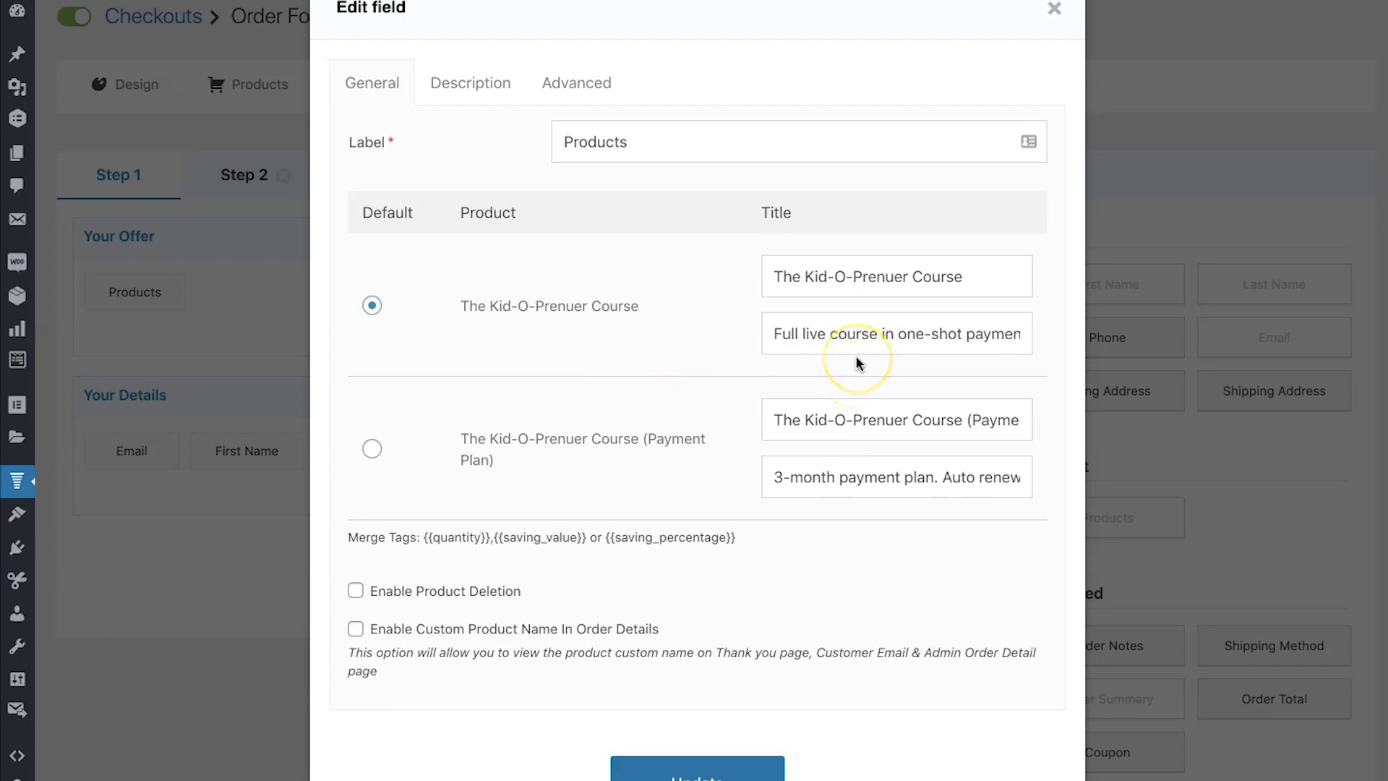
Step: Turn off Hide Custom Product Description in the Products field's description settings
left_click(472, 90)
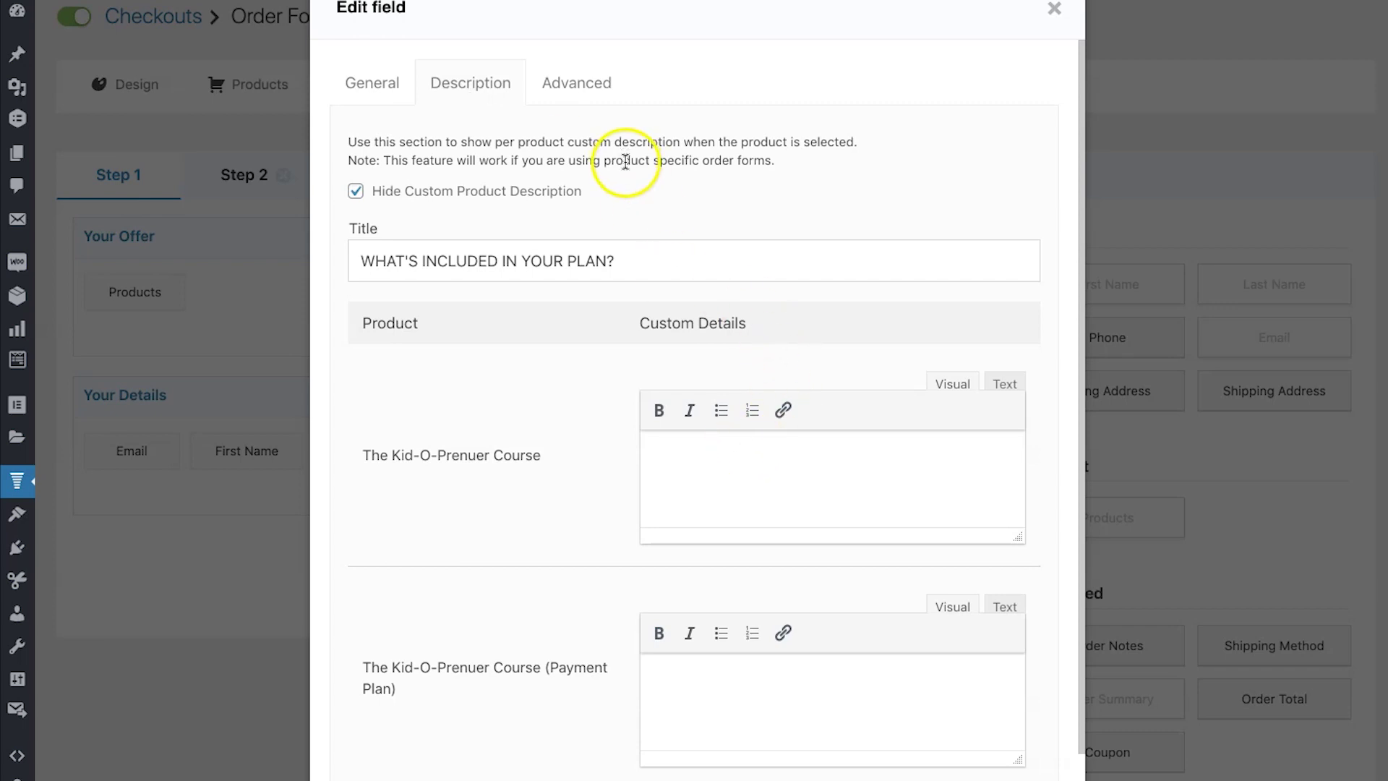
left_click(682, 480)
left_click(443, 192)
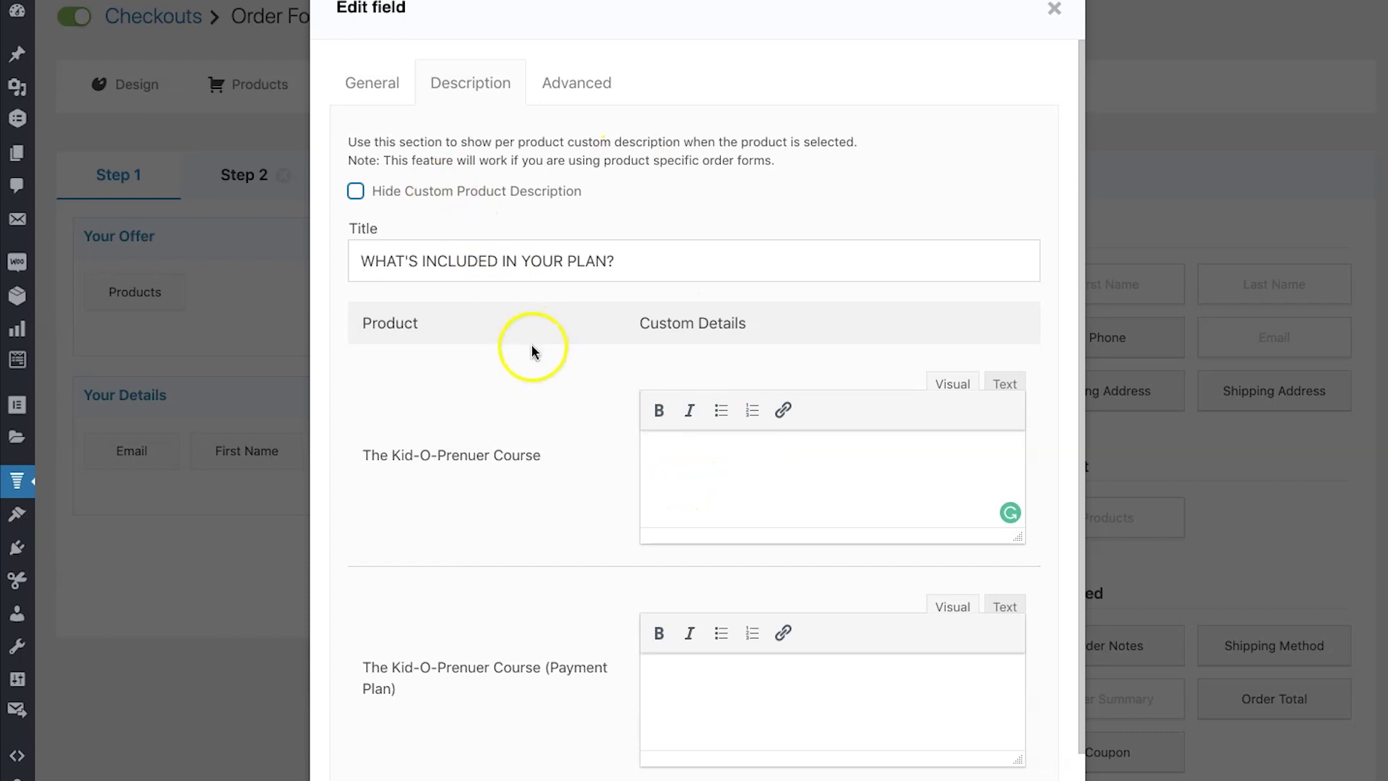
Step: Enter the custom details of The Kid-O-Prenuer Course as a bulleted list: Kits, Pre-recorded classes, Learning materials
scroll(578, 348, "down", 2)
left_click(680, 357)
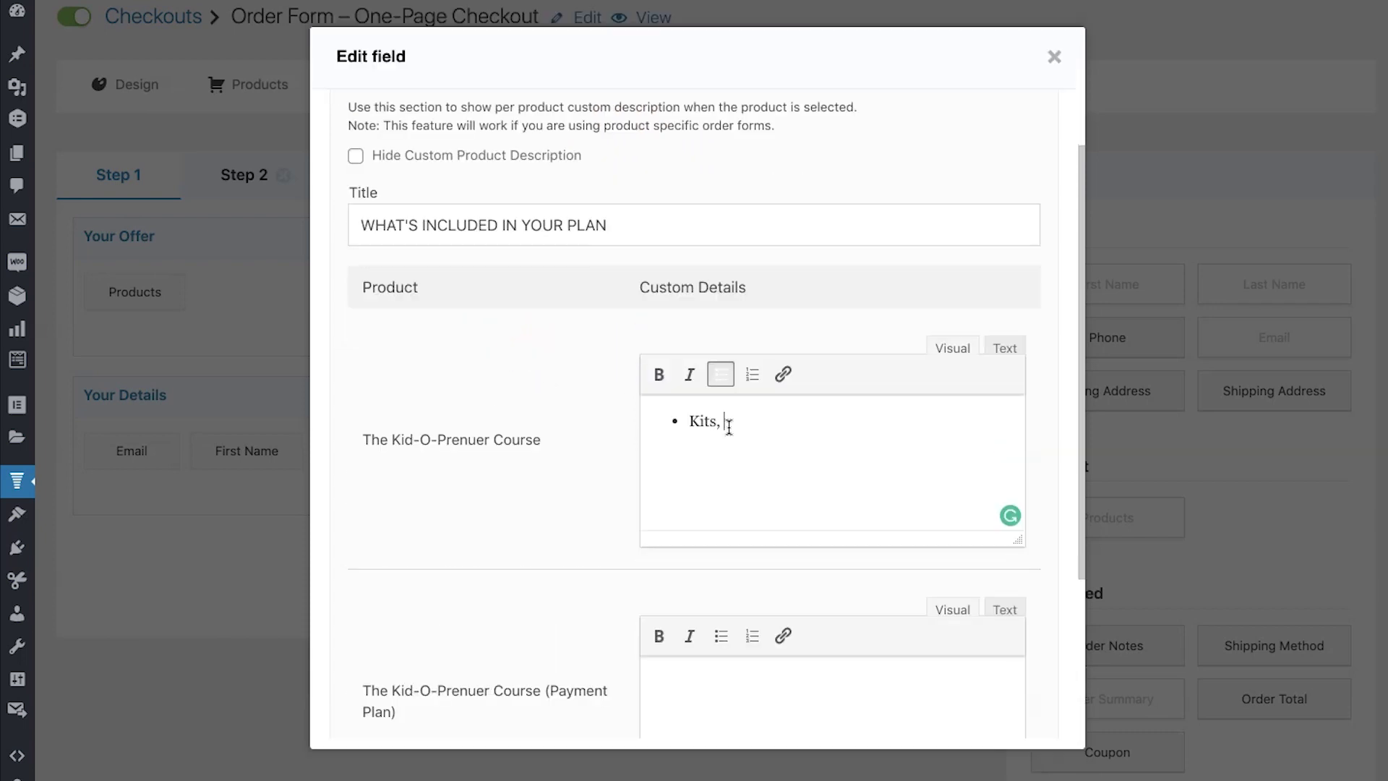
type("pre-recorded classes")
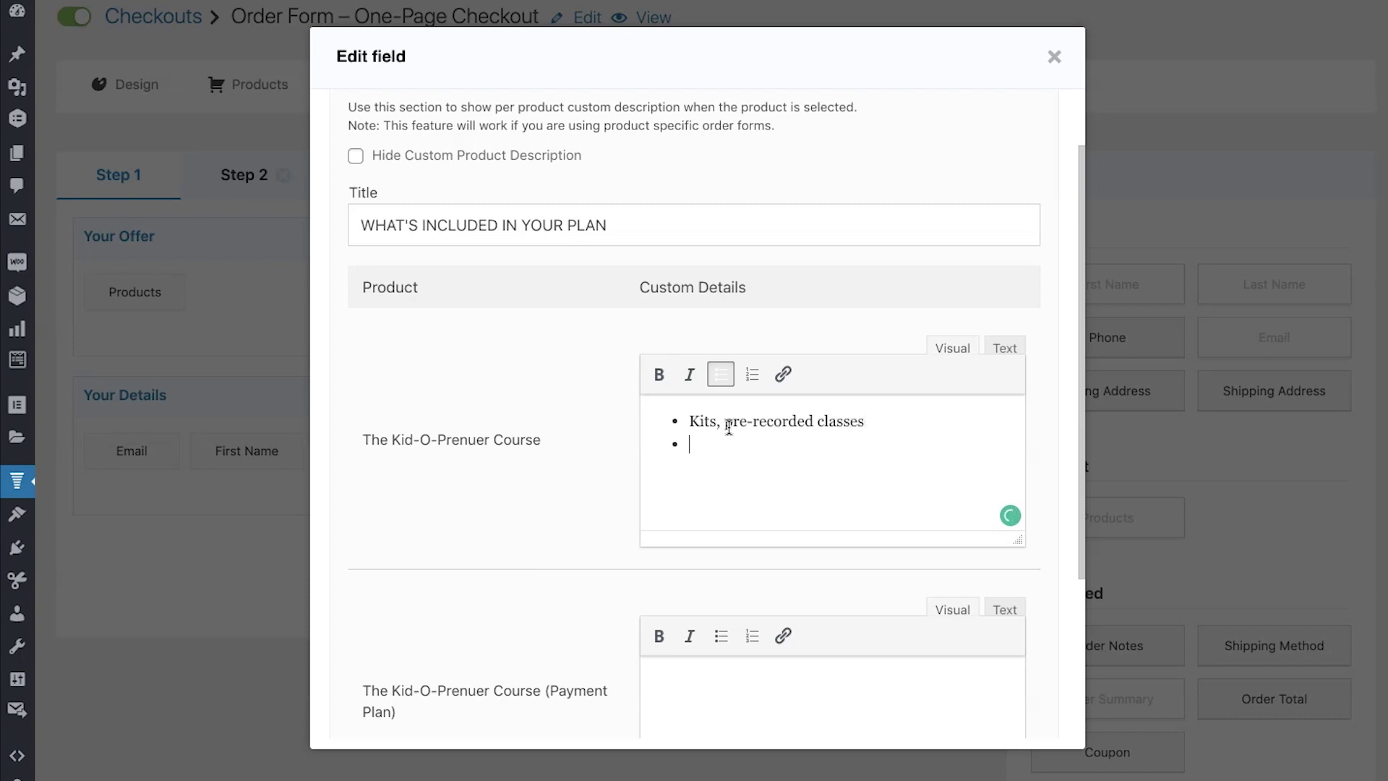
type(", learearning mat")
type("s")
left_click(725, 426)
key("BackSpace")
key("BackSpace")
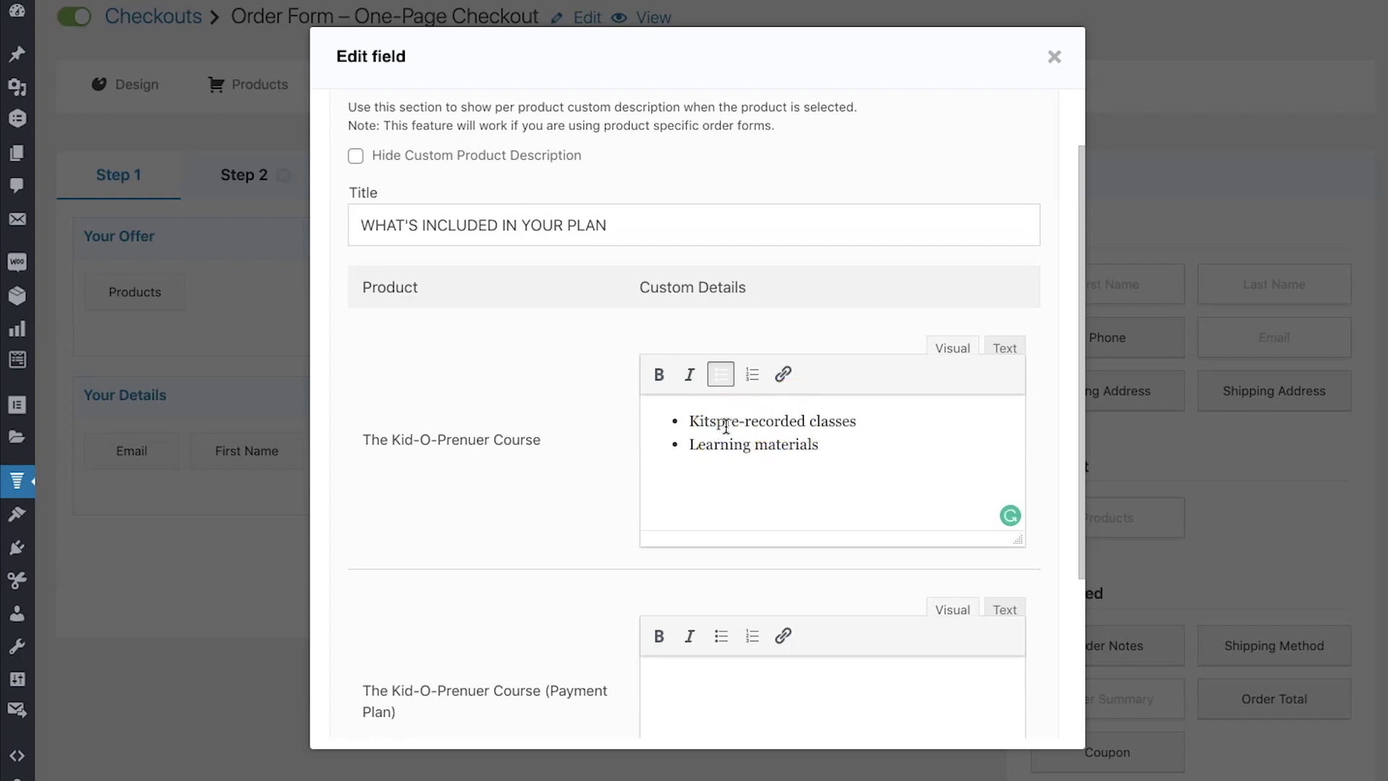
key("Return")
key("Delete")
type("P")
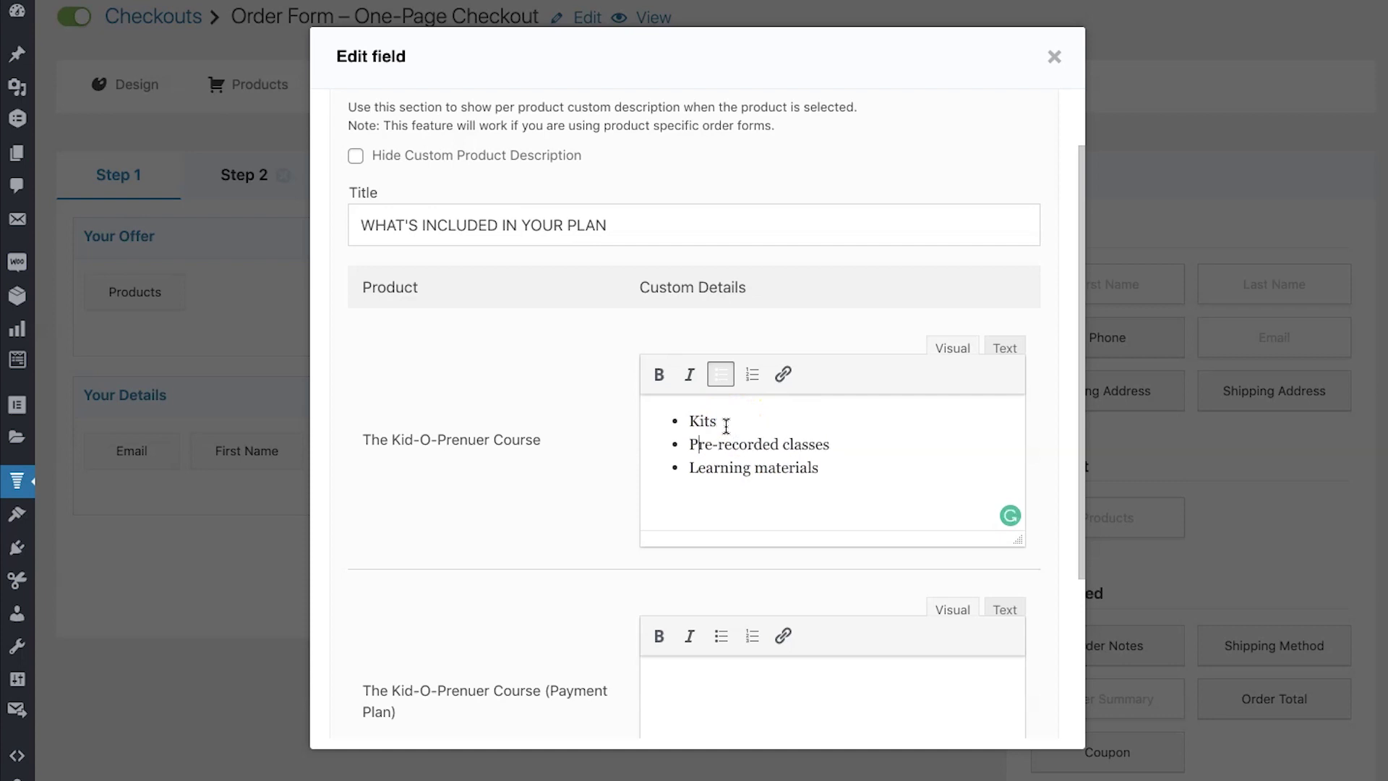
Step: Enter the custom details of The Kid-O-Prenuer Course (Payment Plan) as a bulleted list: Live classes, Mentor-led sessions
scroll(732, 434, "down", 3)
left_click(688, 557)
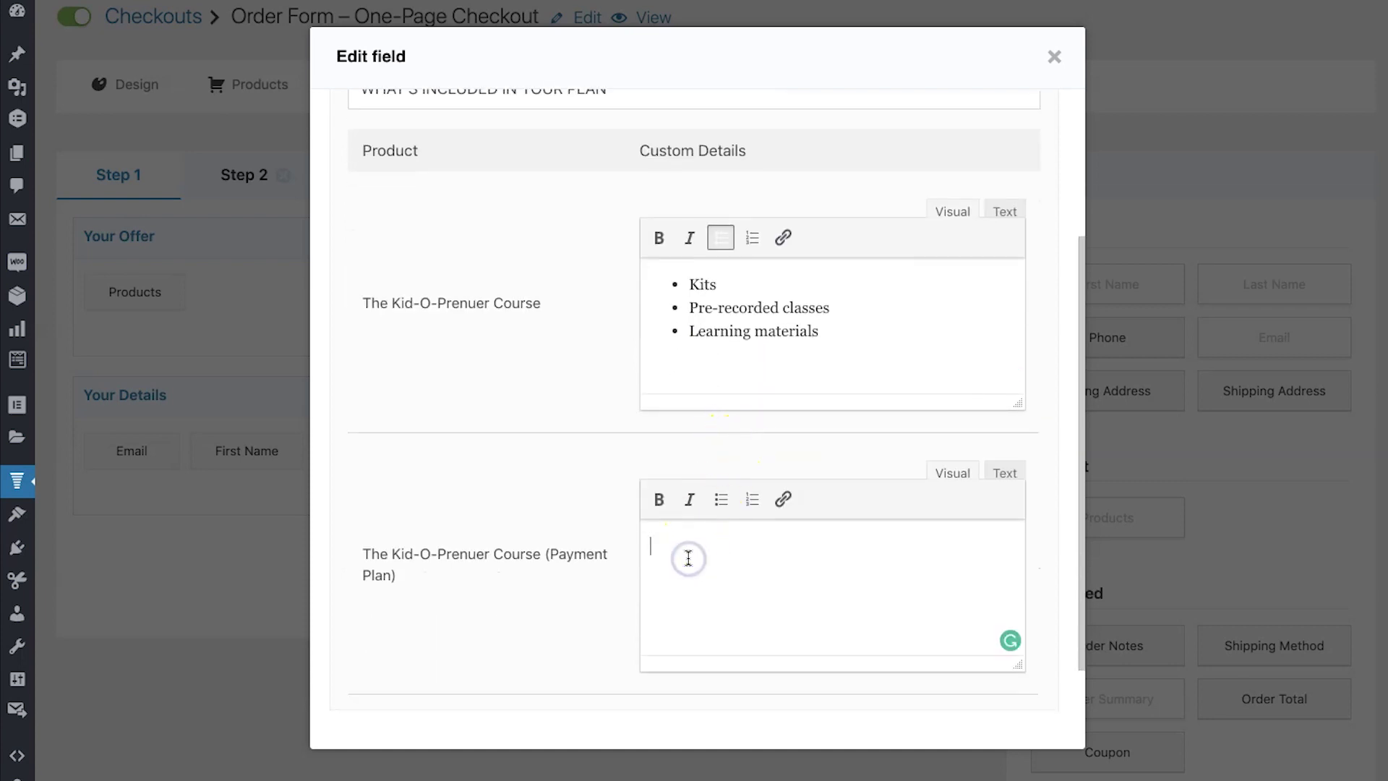
type("Live classes ")
type("Me")
type("ntor-led sessions")
left_click(650, 545, "shift")
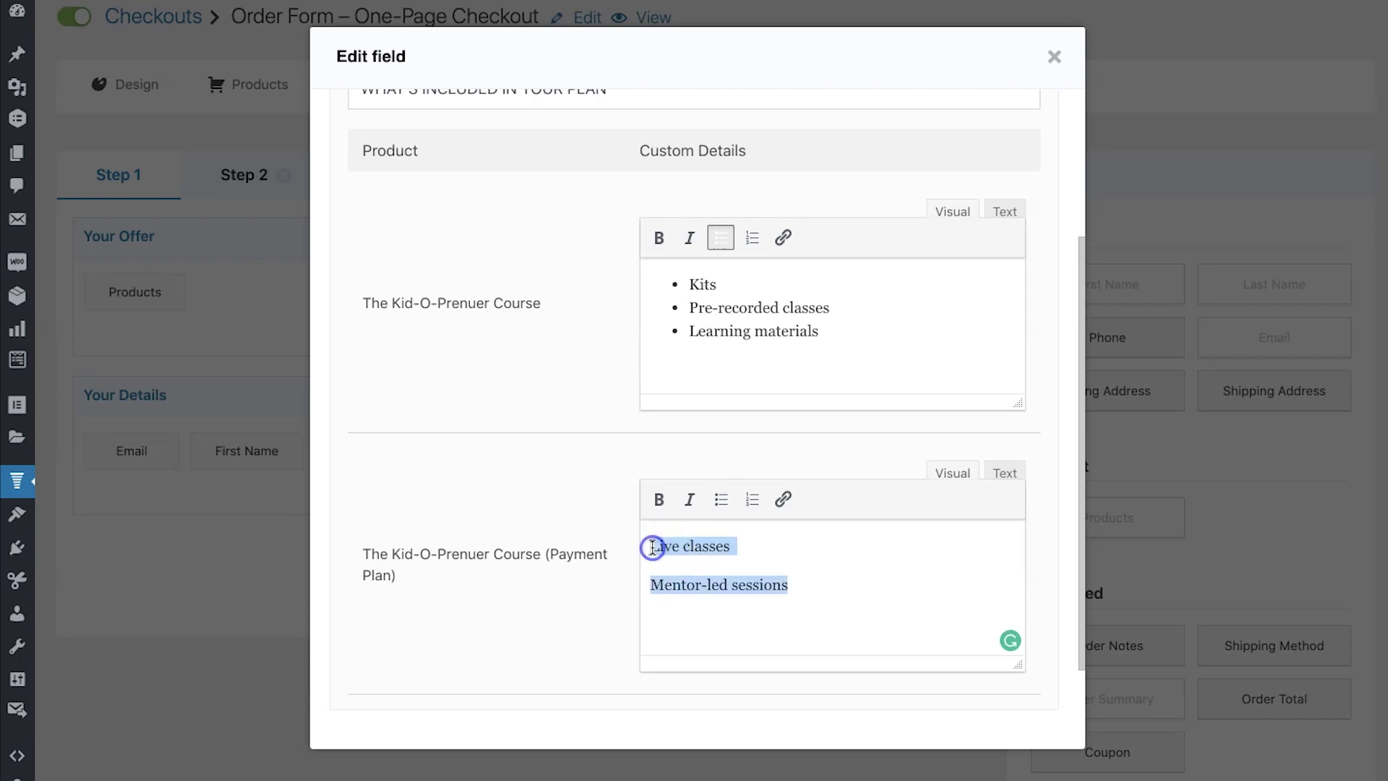
left_click(720, 511)
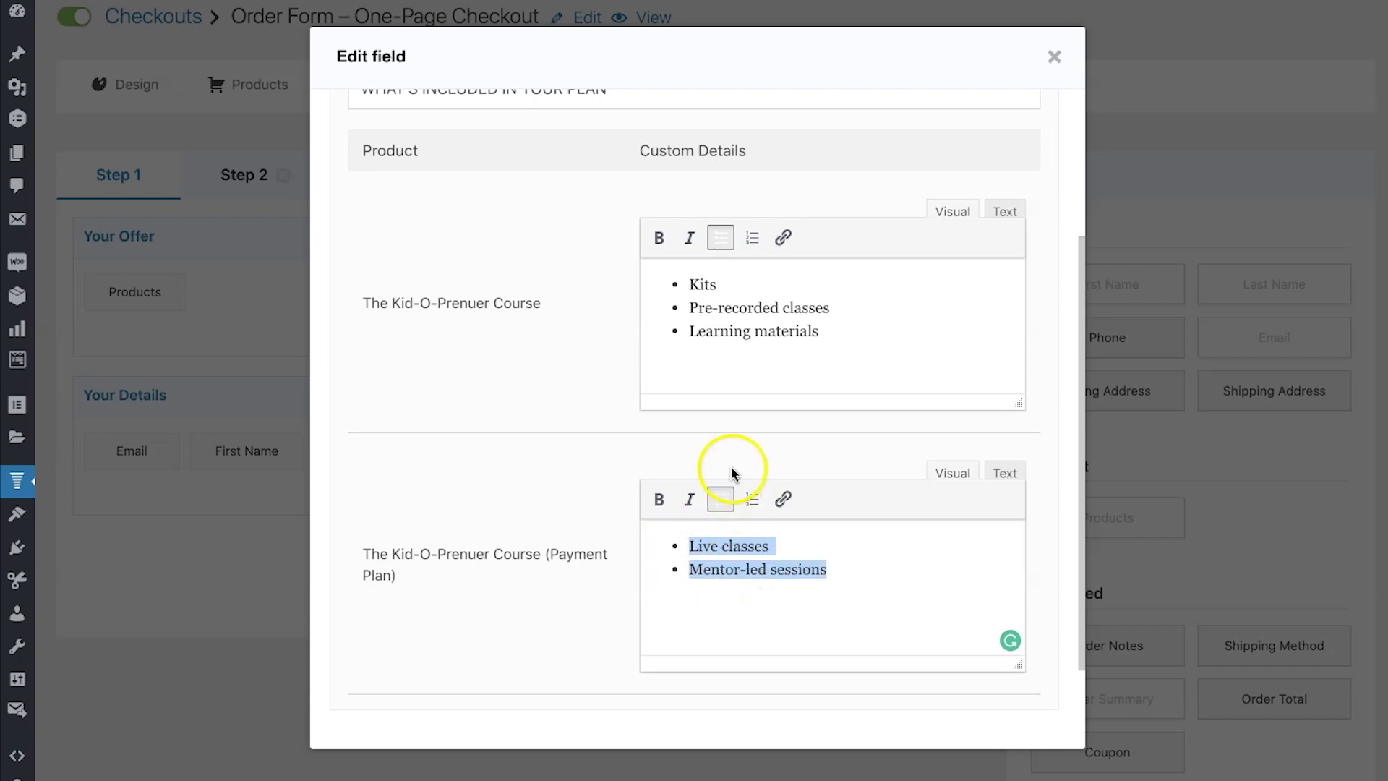
Step: Clear the title of the custom product descriptions and save the updated Products field in the form
scroll(620, 307, "up", 1)
triple_click(514, 115)
key("BackSpace")
scroll(505, 365, "down", 2)
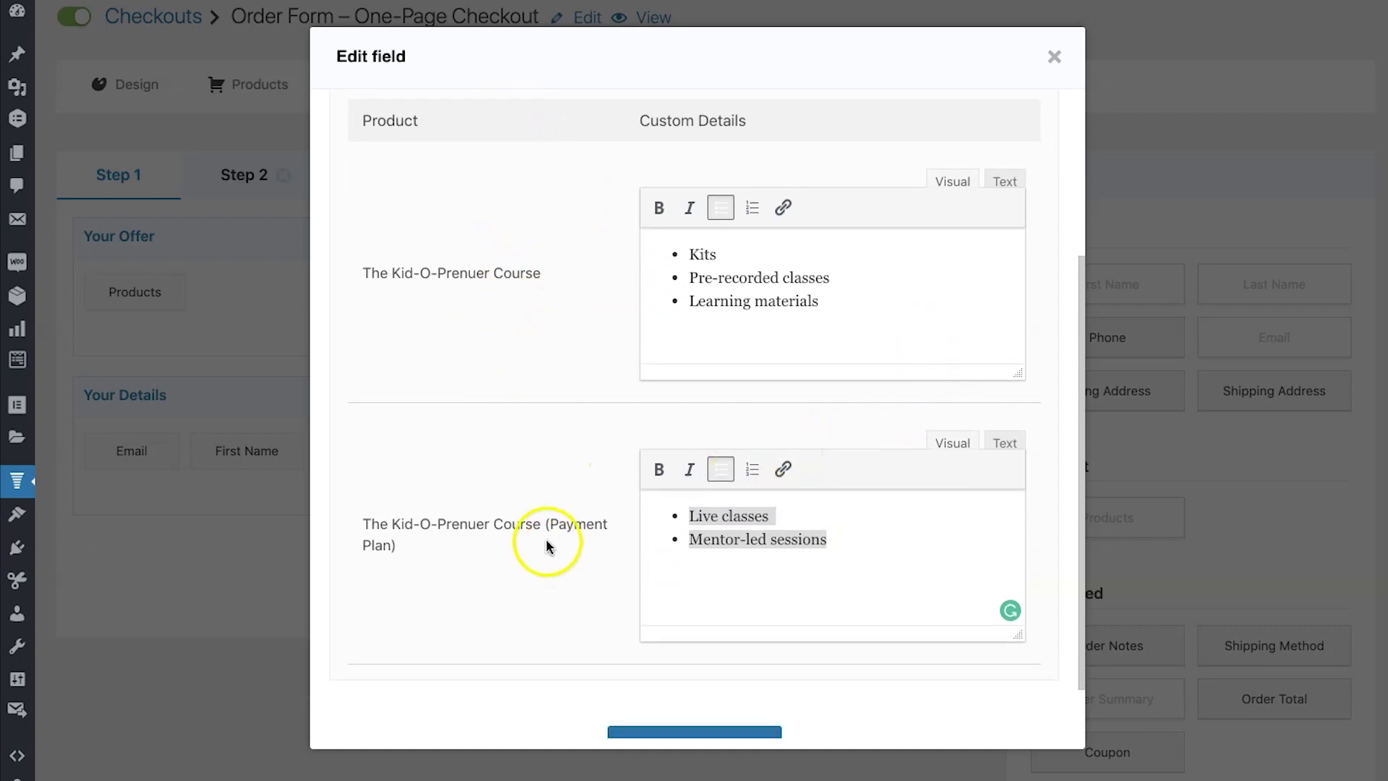
left_click(690, 538)
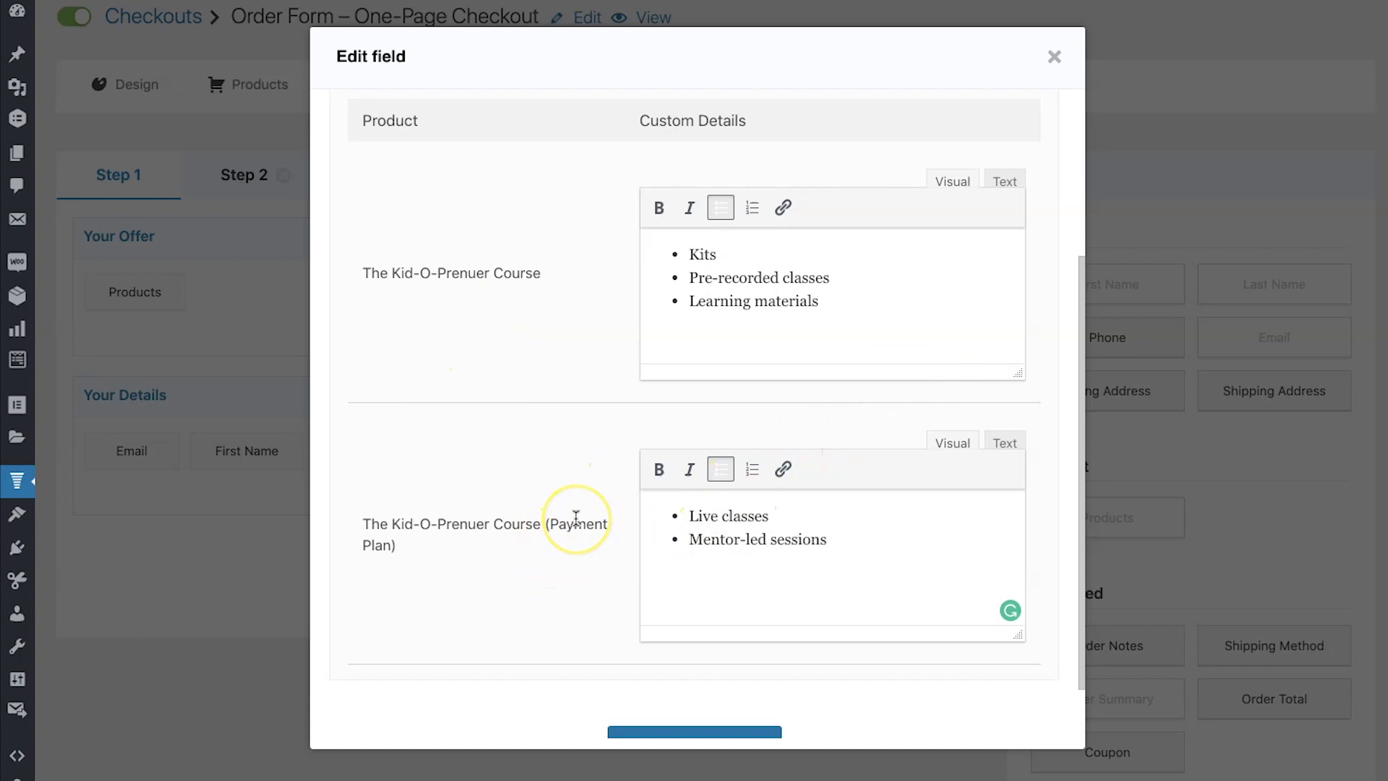
scroll(670, 390, "up", 4)
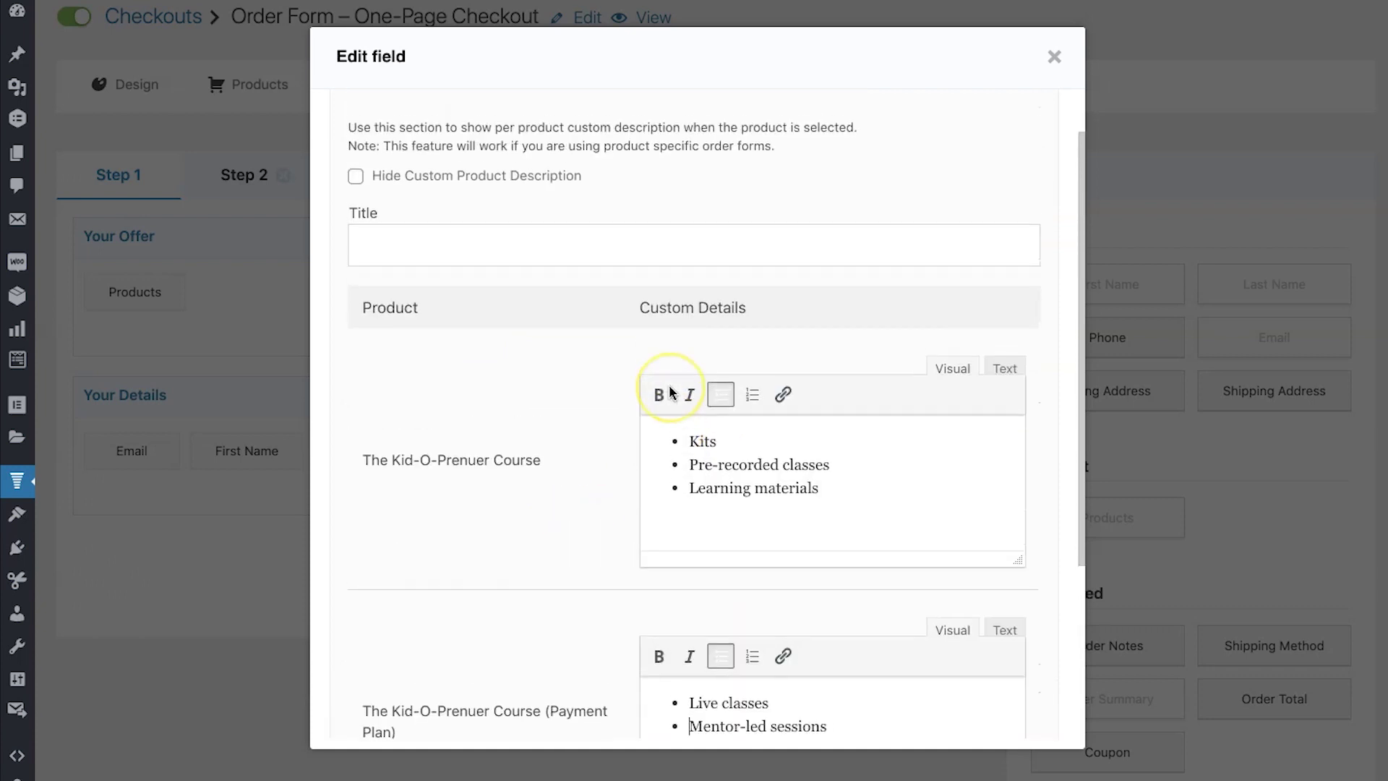
scroll(670, 390, "down", 4)
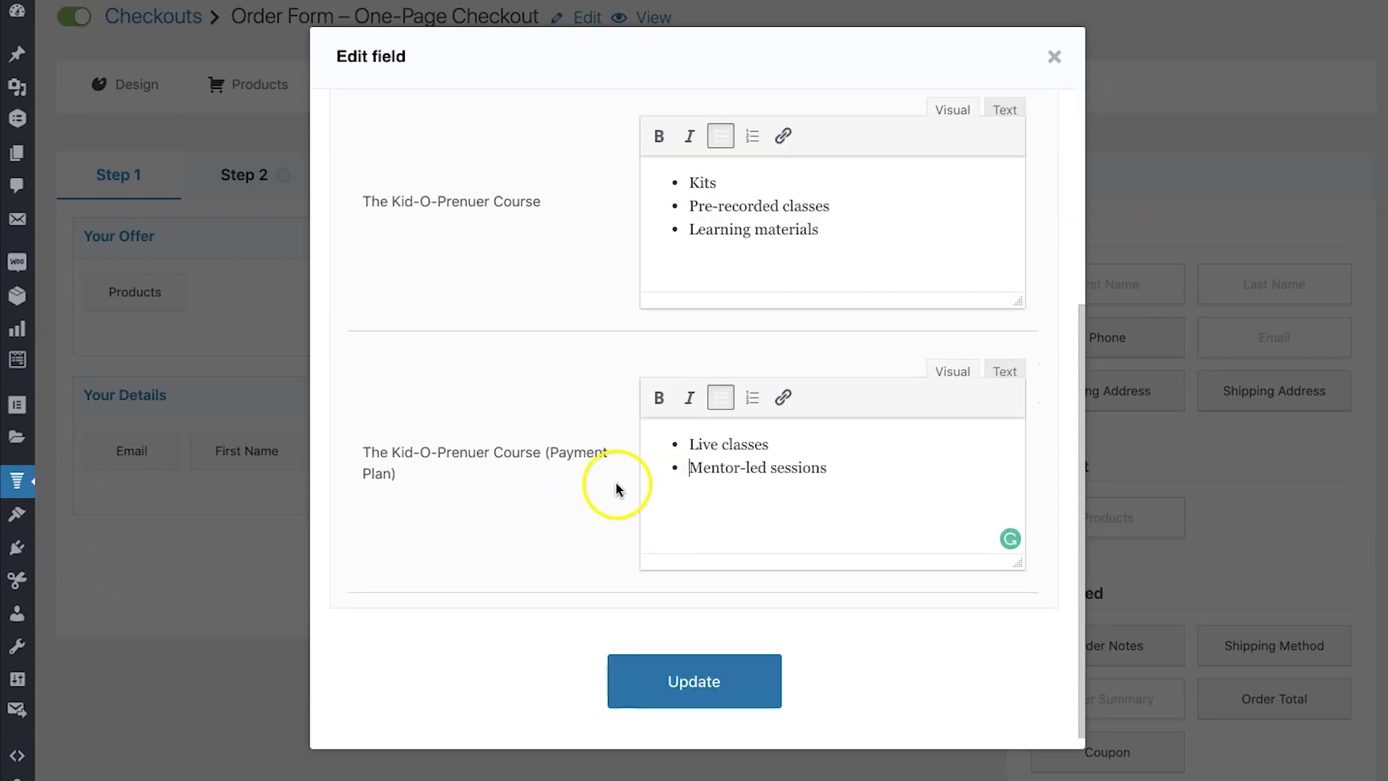
left_click(636, 665)
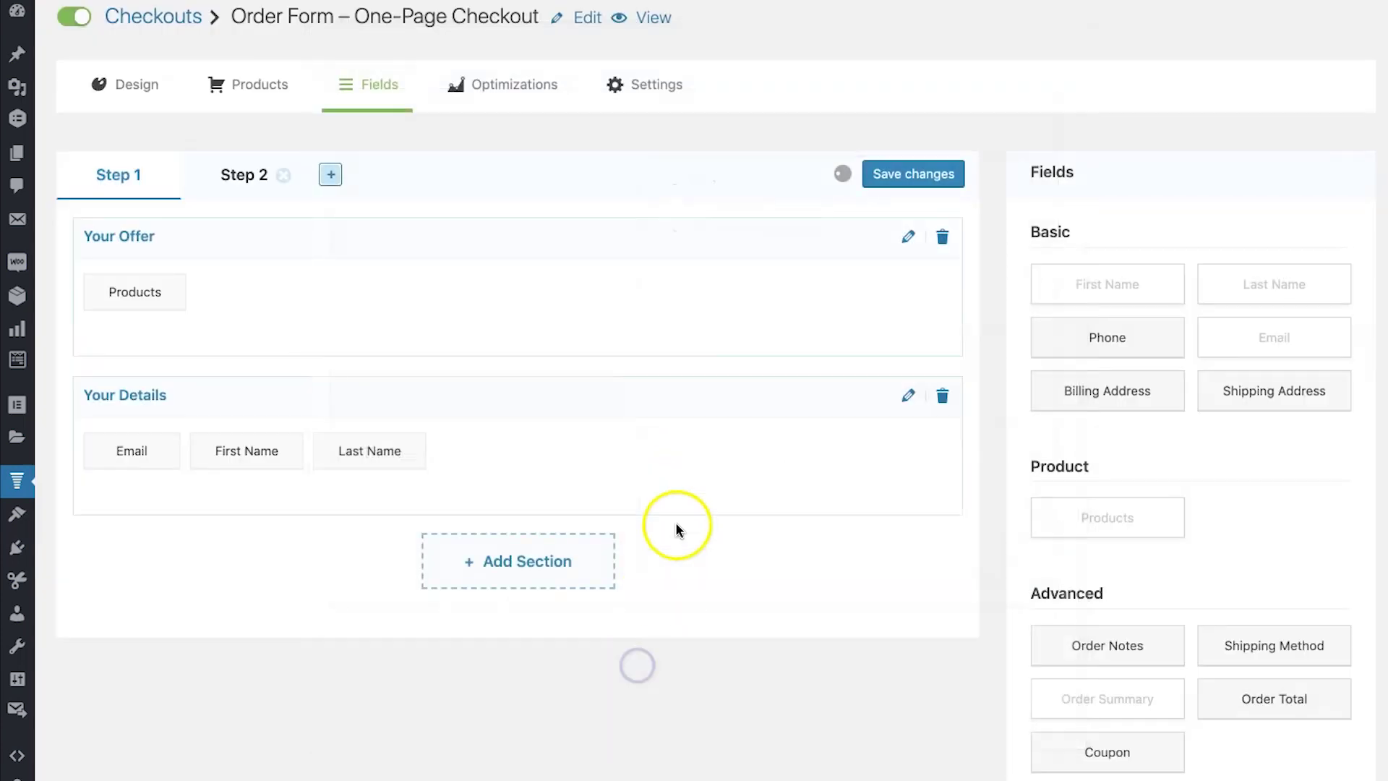
left_click(906, 181)
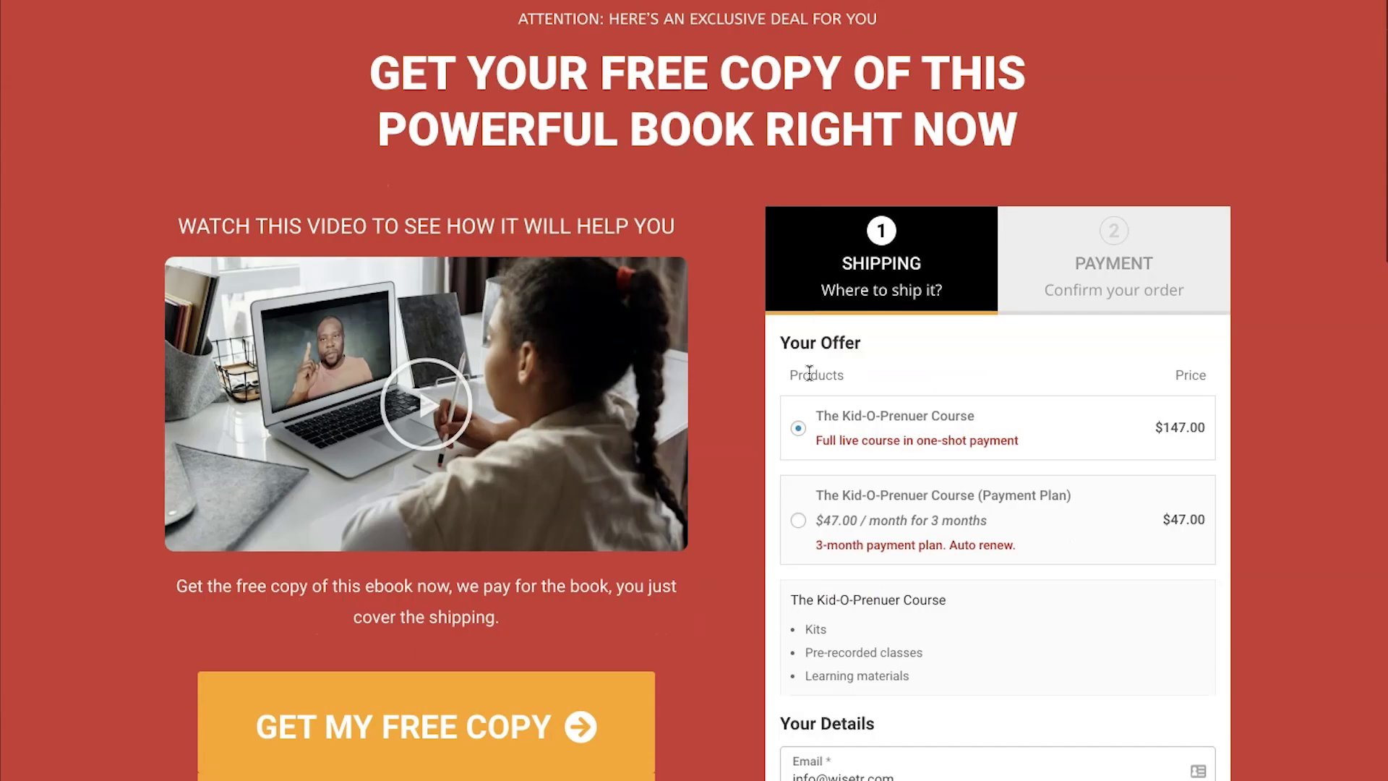
Step: Check each product's description on the sales page by selecting the Payment Plan and switching back to The Kid-O-Prenuer Course
scroll(620, 594, "down", 2)
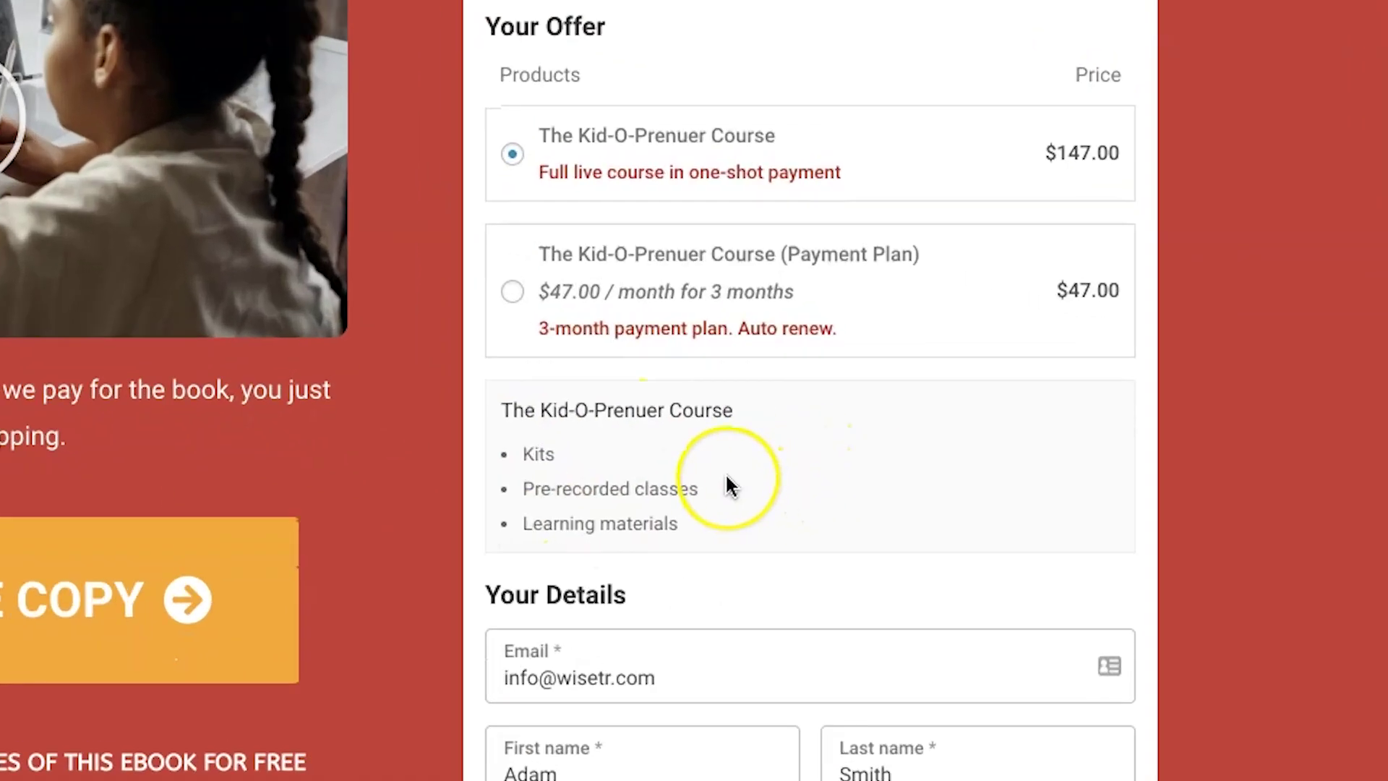
left_click(513, 292)
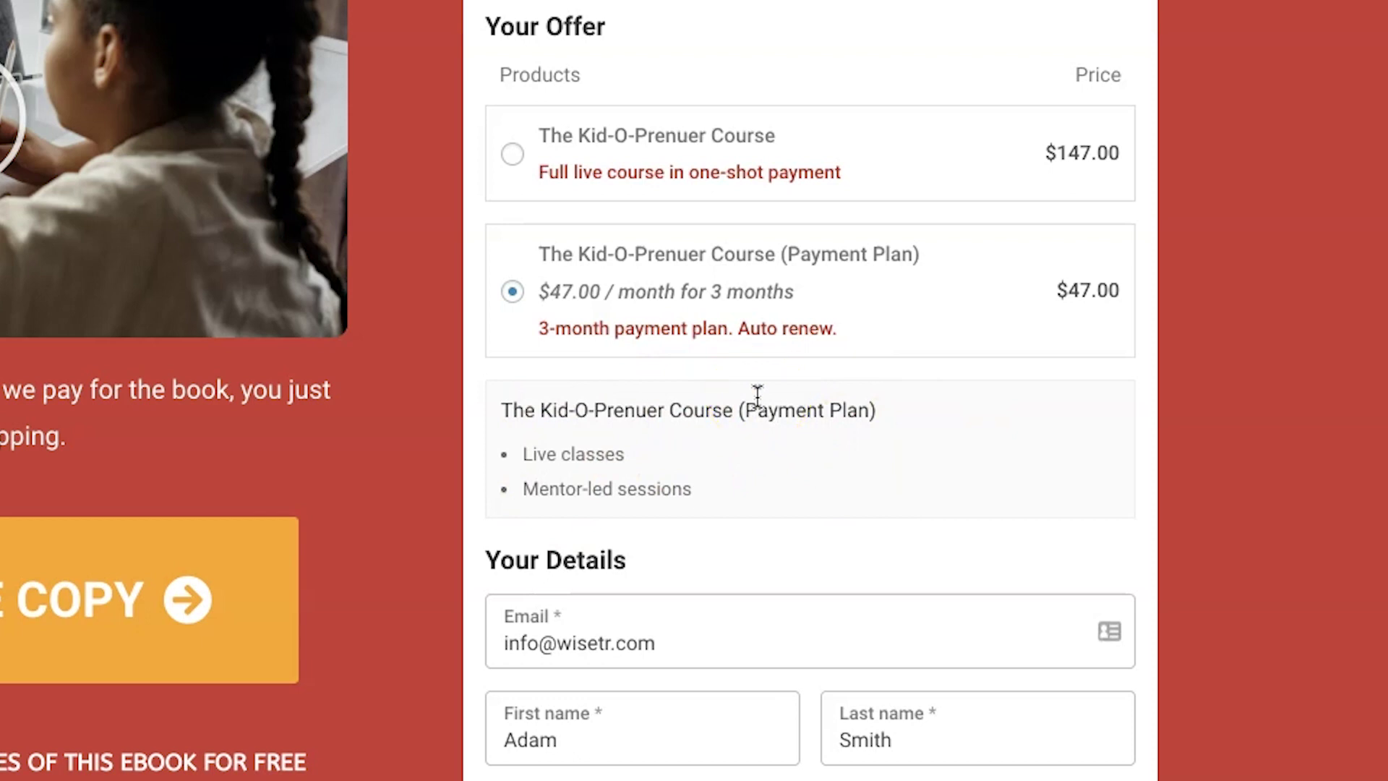
left_click(514, 157)
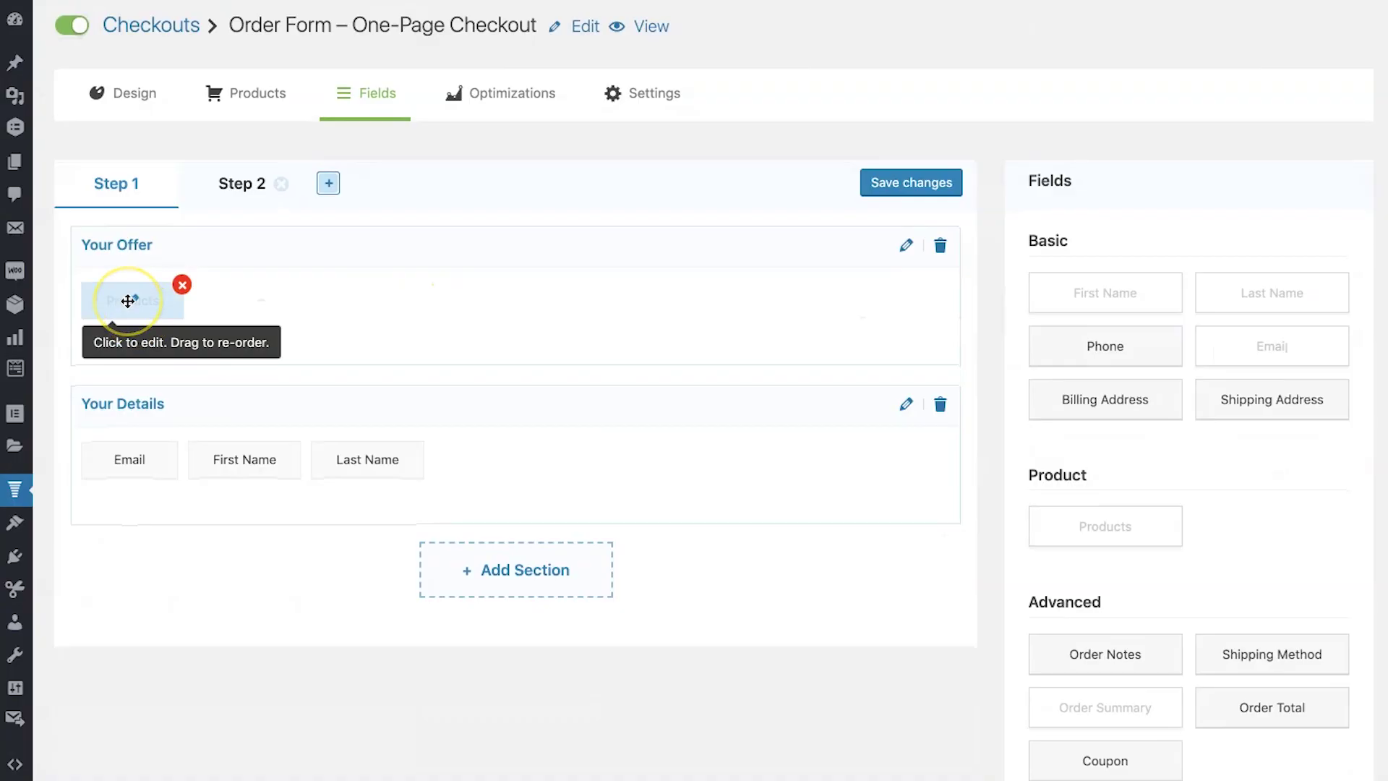
Step: Apply the Products field's Best Value tag to The Kid-O-Prenuer Course and position it at Top left corner
left_click(130, 299)
scroll(723, 322, "up", 3)
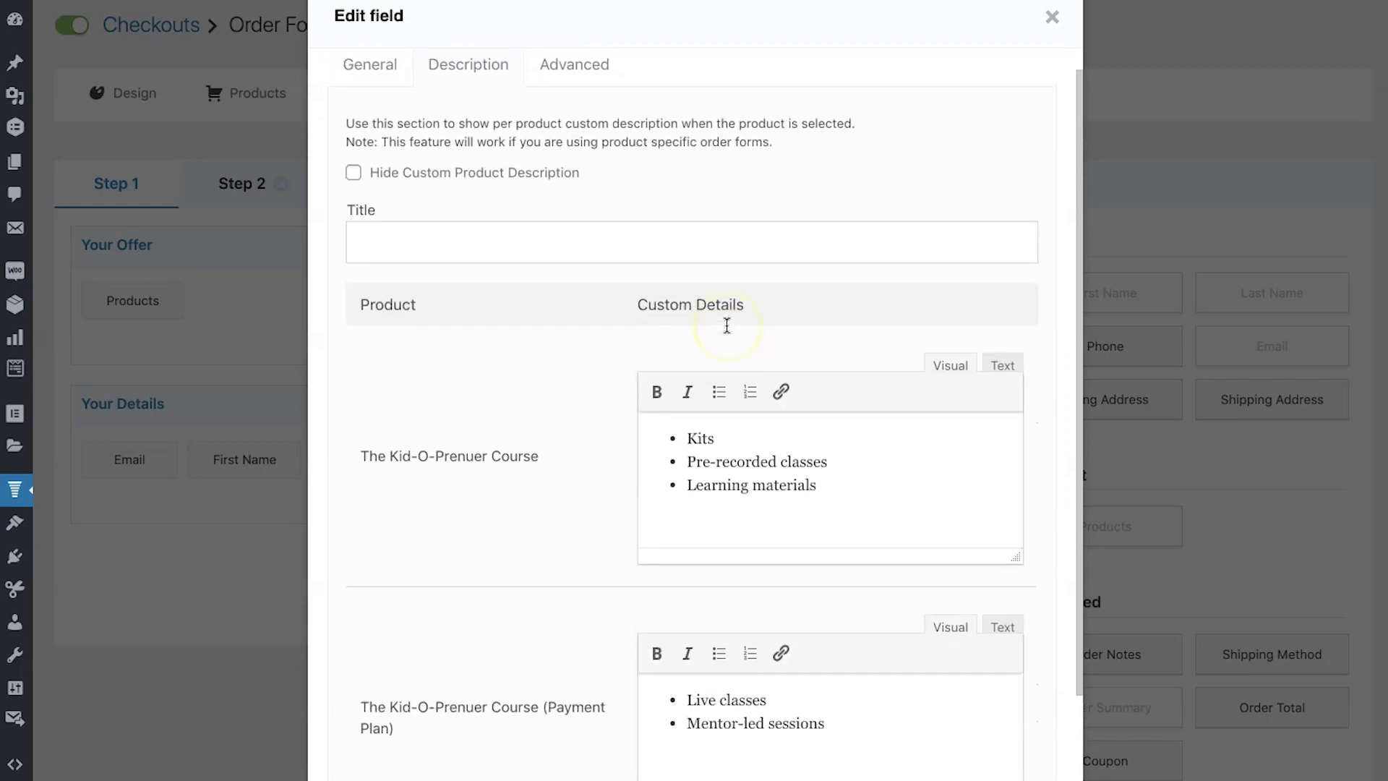
left_click(558, 98)
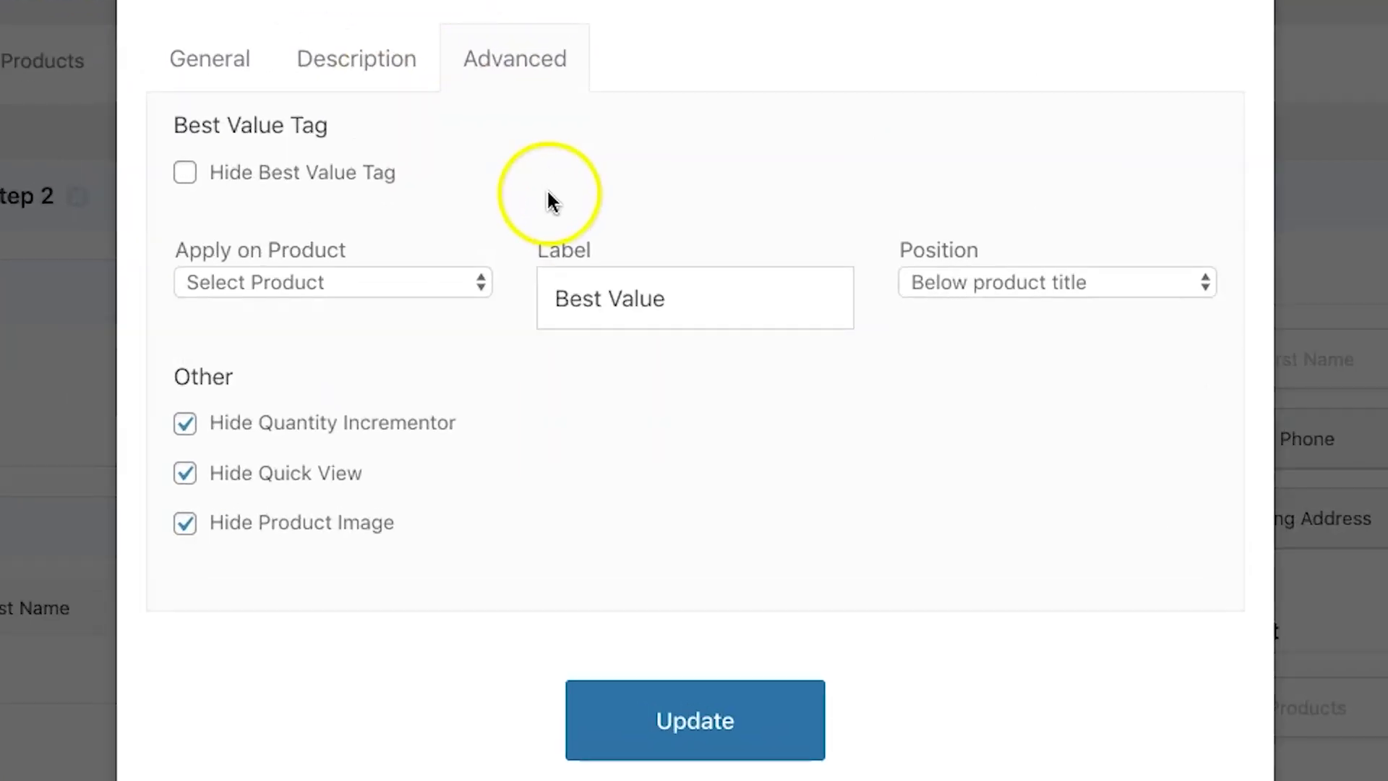
left_click(366, 283)
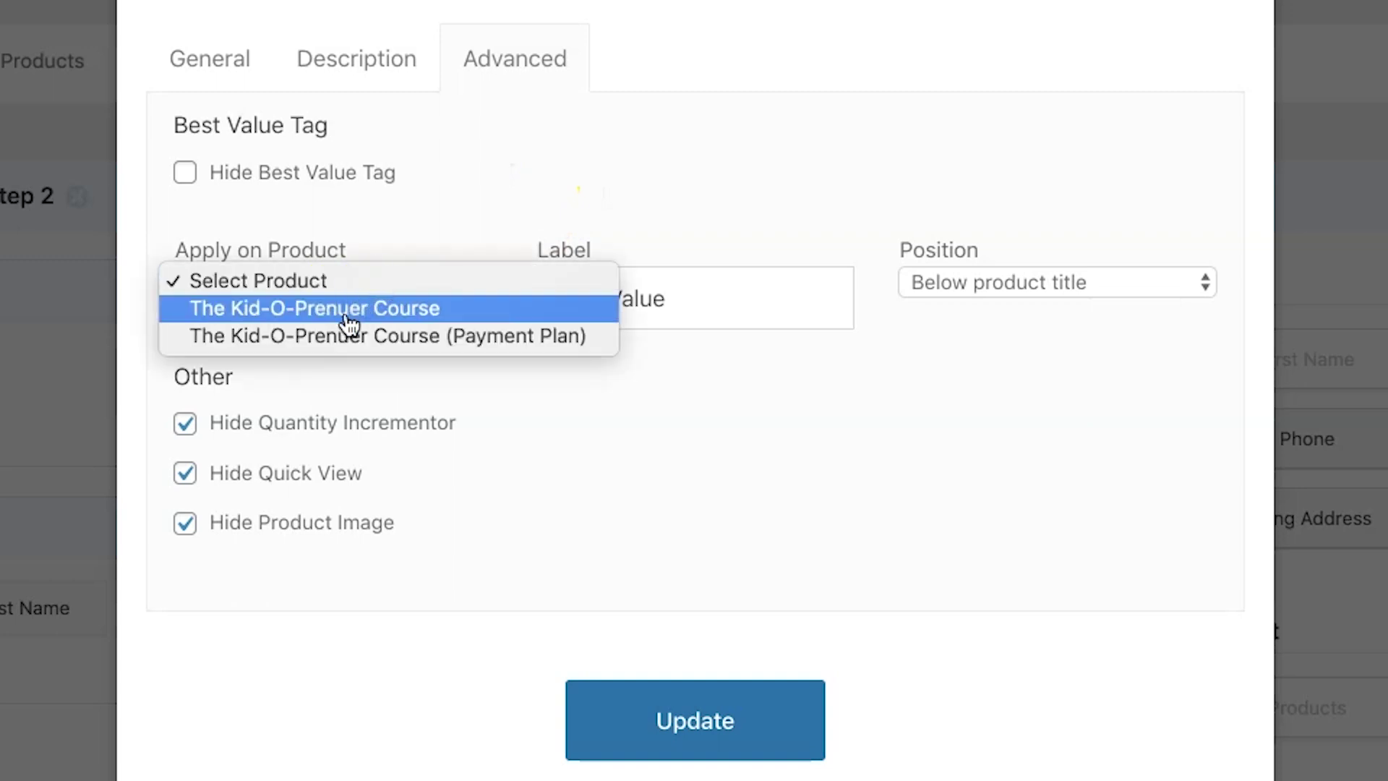
left_click(350, 317)
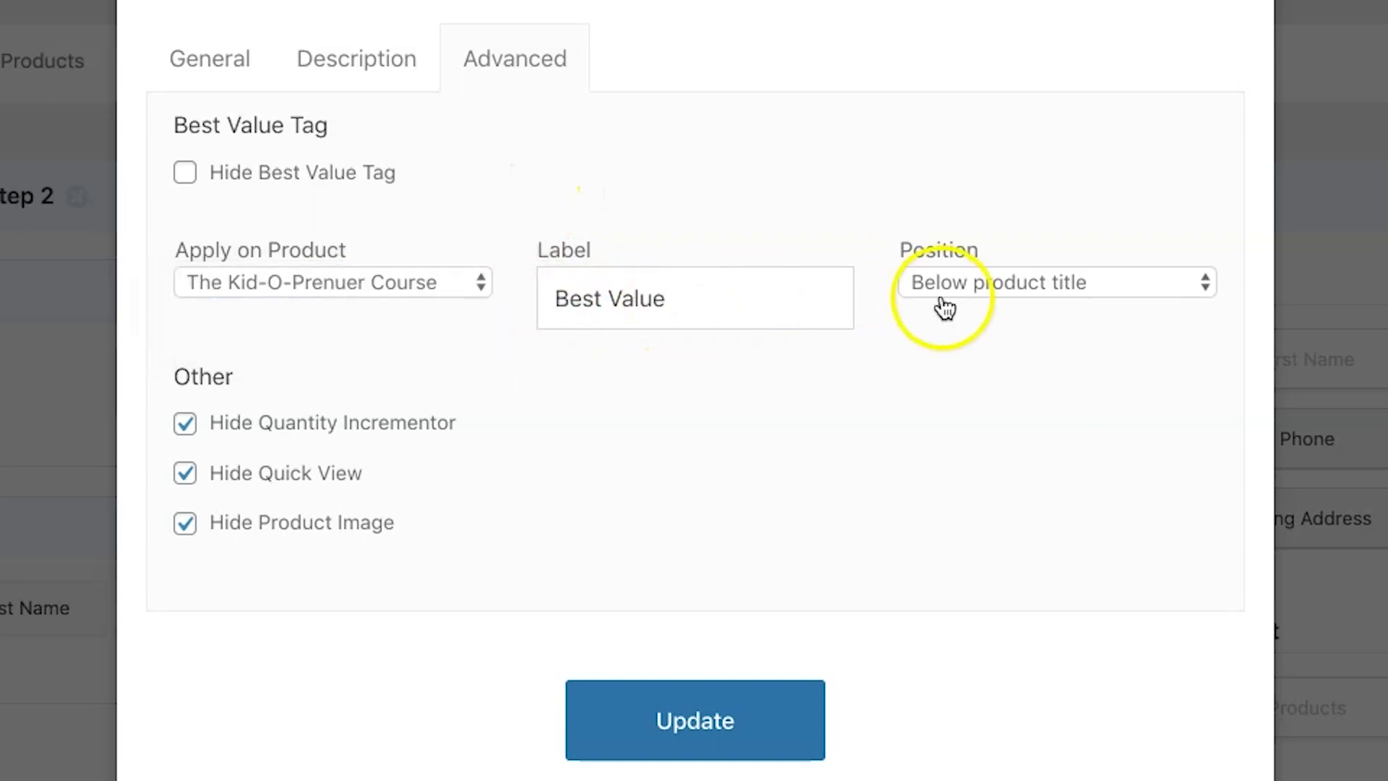
left_click(967, 297)
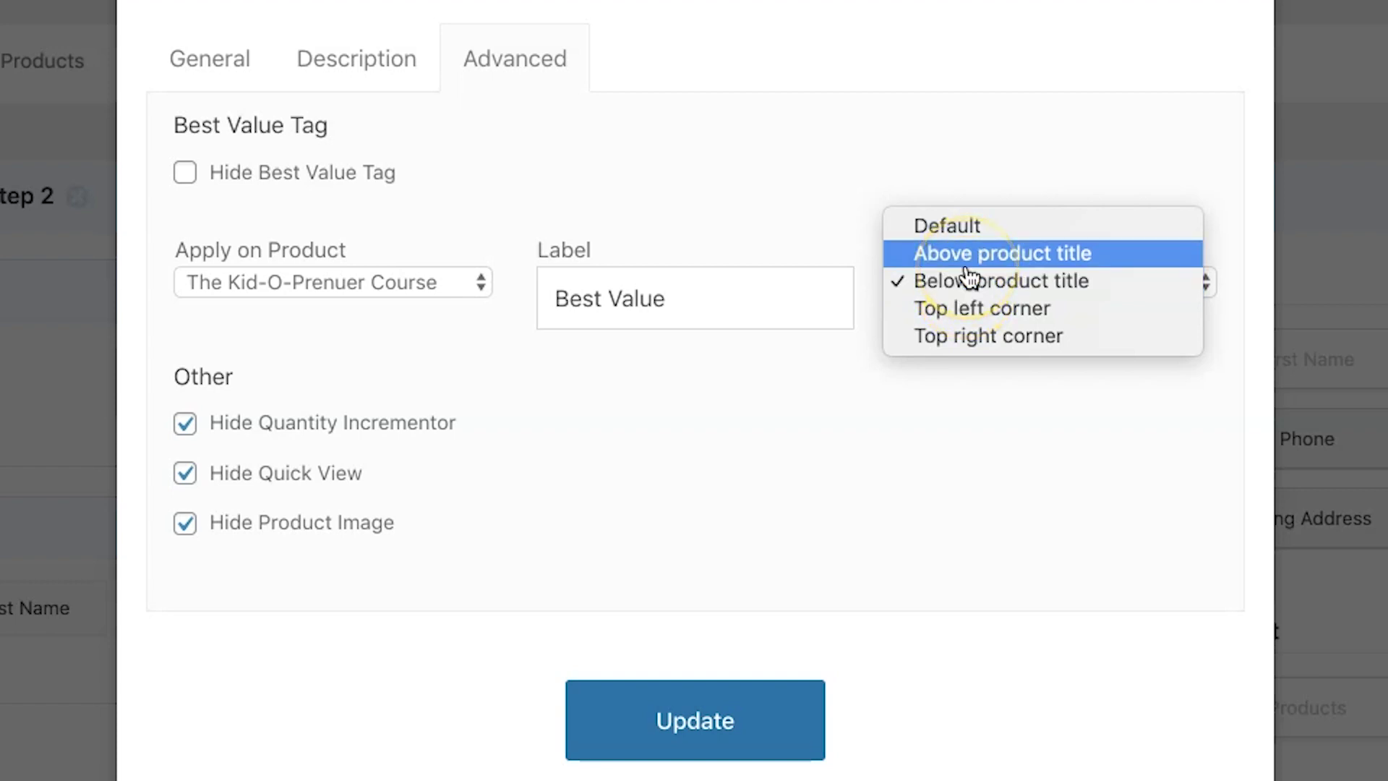
left_click(952, 310)
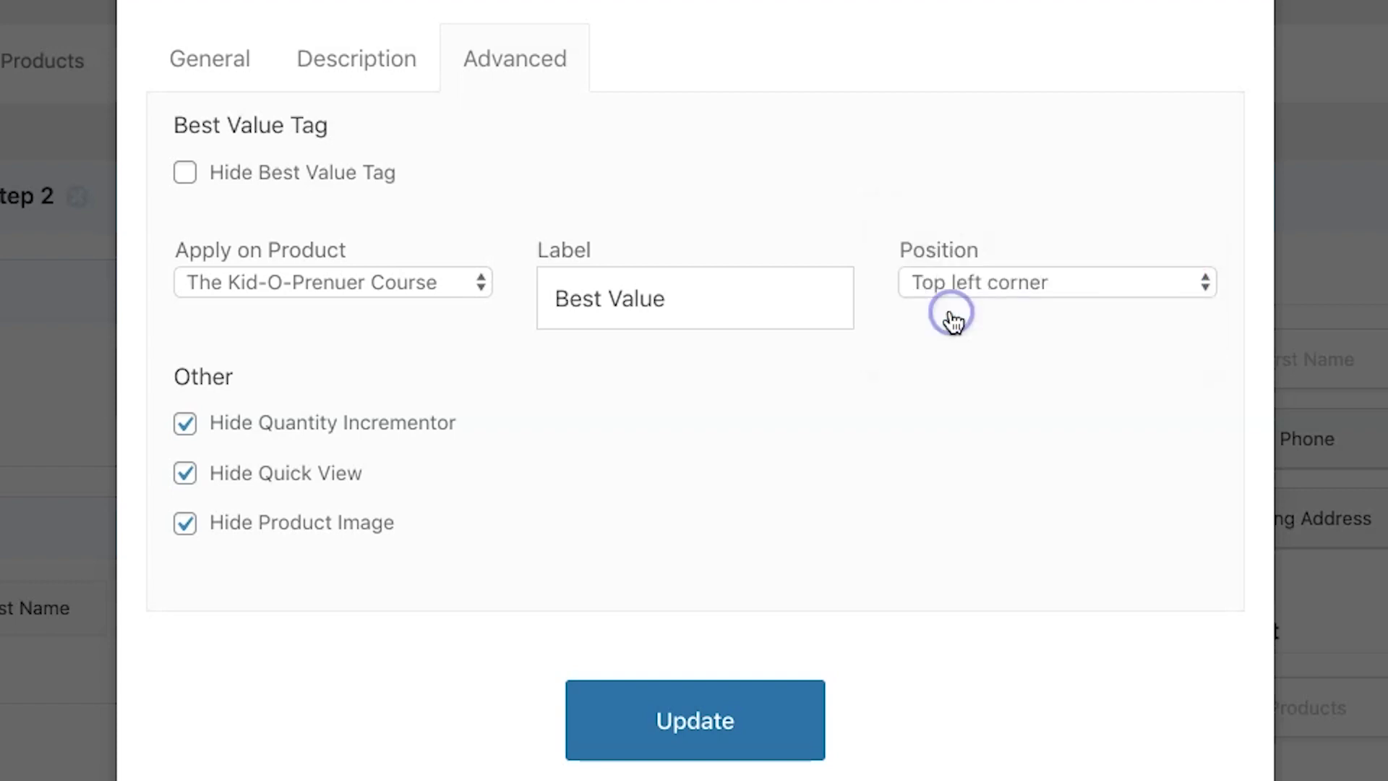
Step: Update the Products field with its advanced settings and save the form changes
left_click(716, 724)
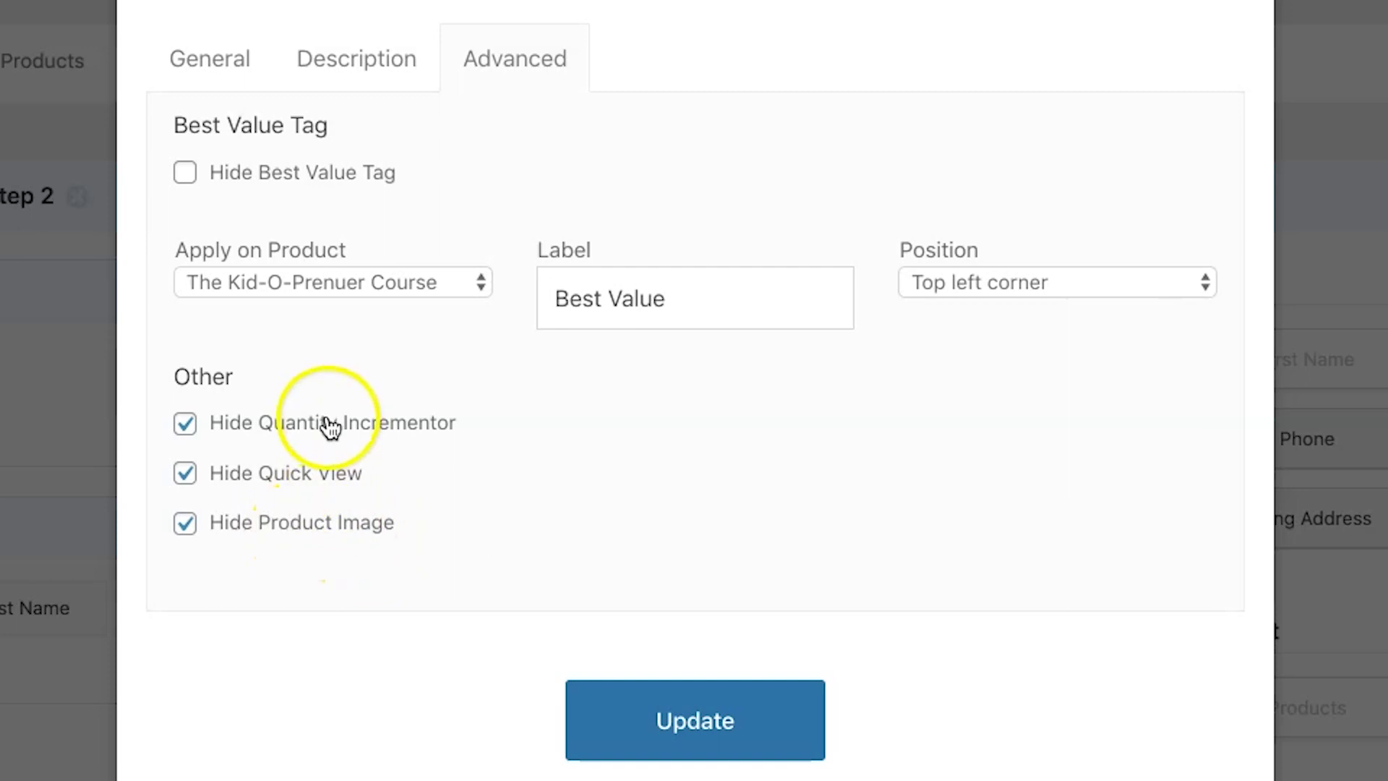
left_click(579, 522)
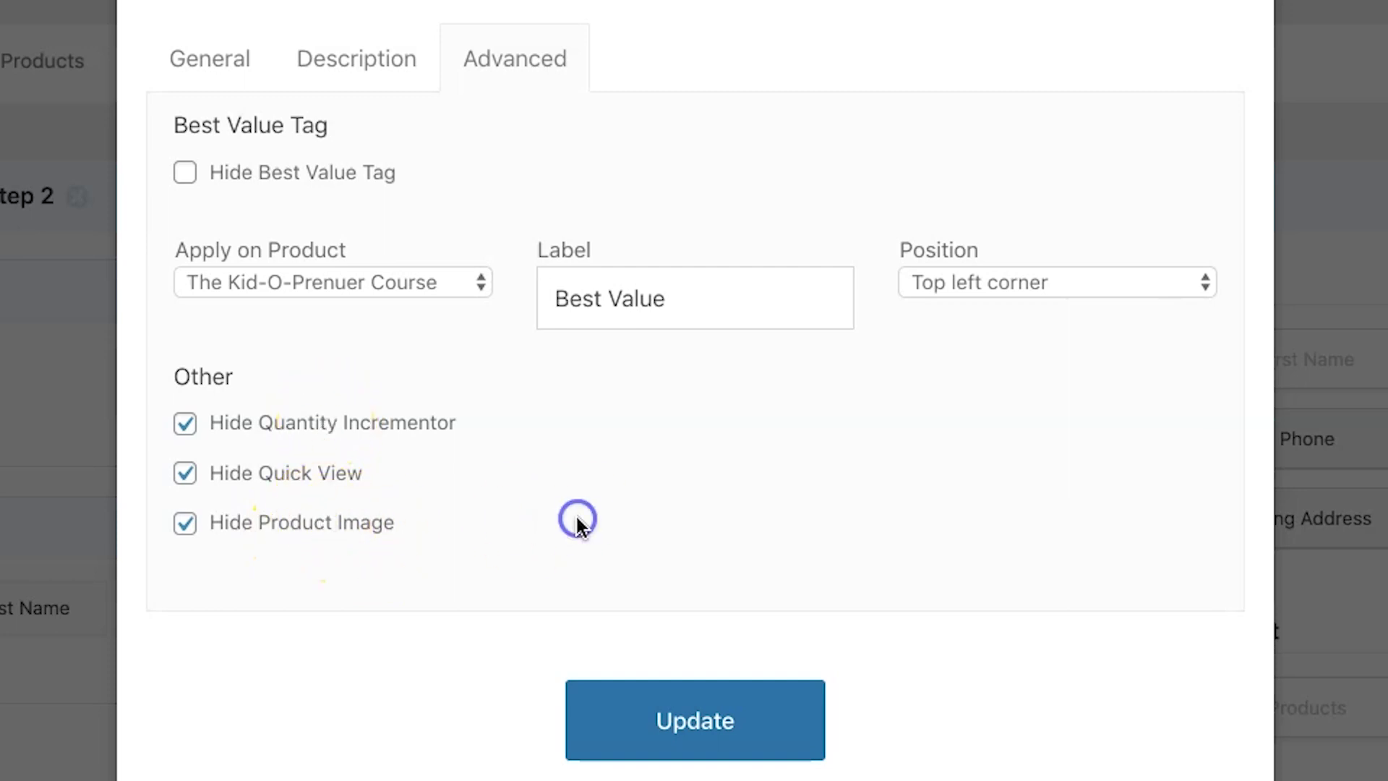
left_click(695, 740)
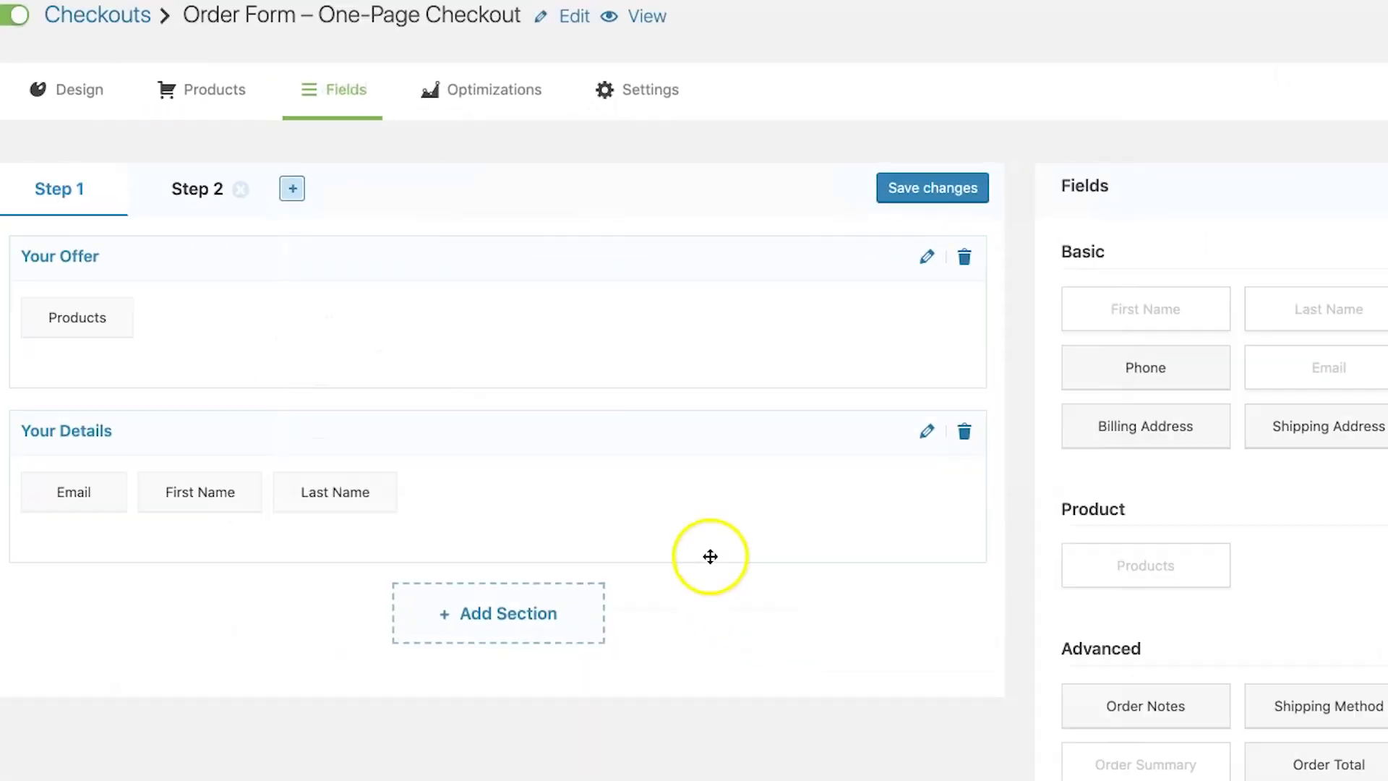
left_click(1013, 189)
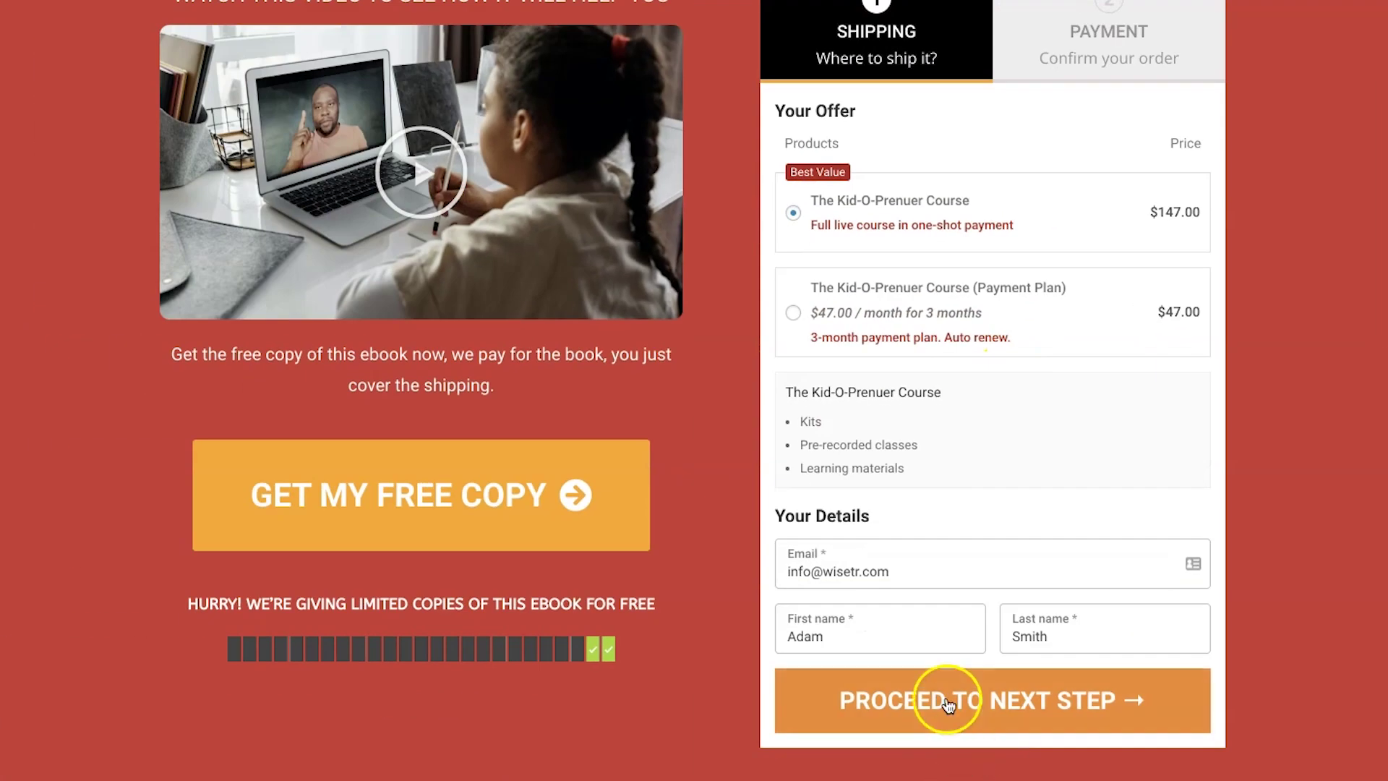
Step: Review the sales page's checkout form by proceeding to the Payment step and returning to the Shipping step
left_click(948, 704)
scroll(1038, 452, "up", 5)
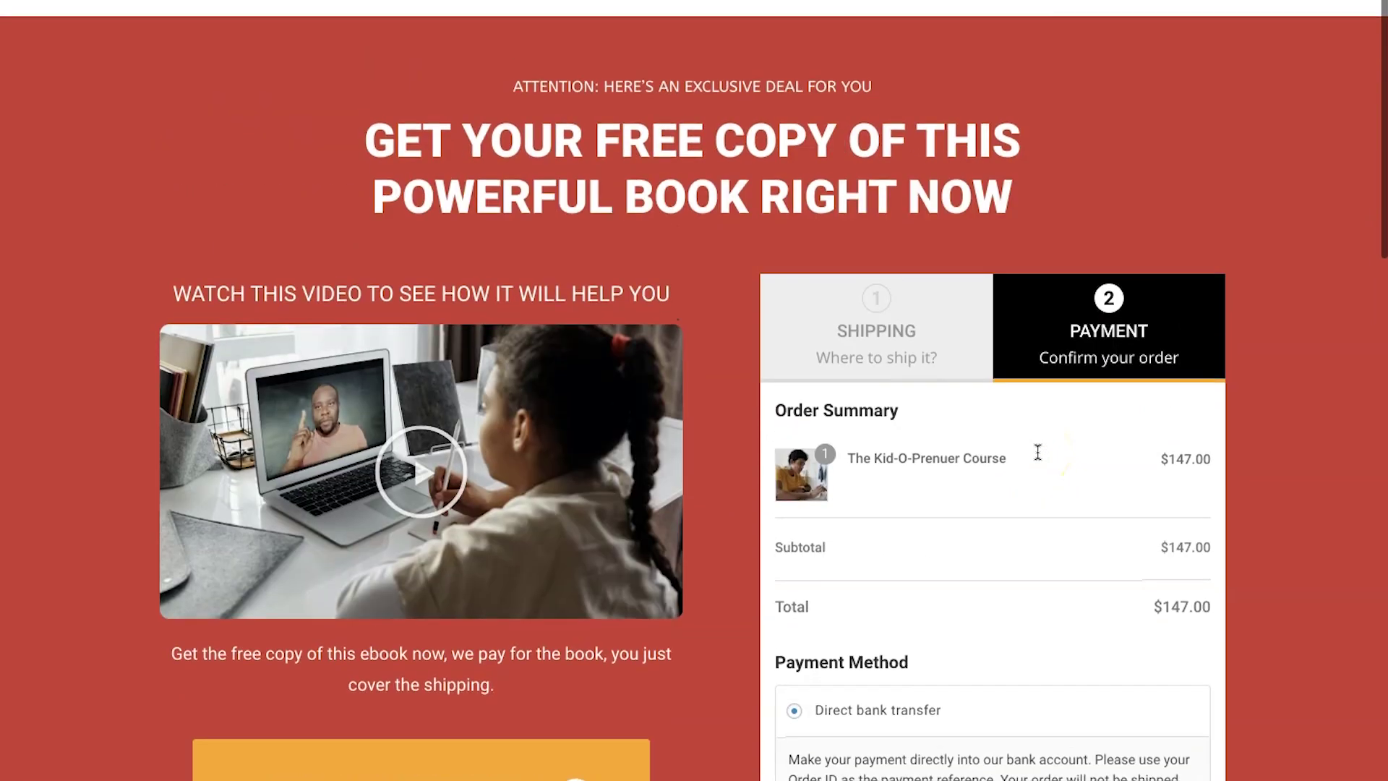
scroll(948, 254, "down", 1)
left_click(948, 257)
scroll(1186, 486, "down", 4)
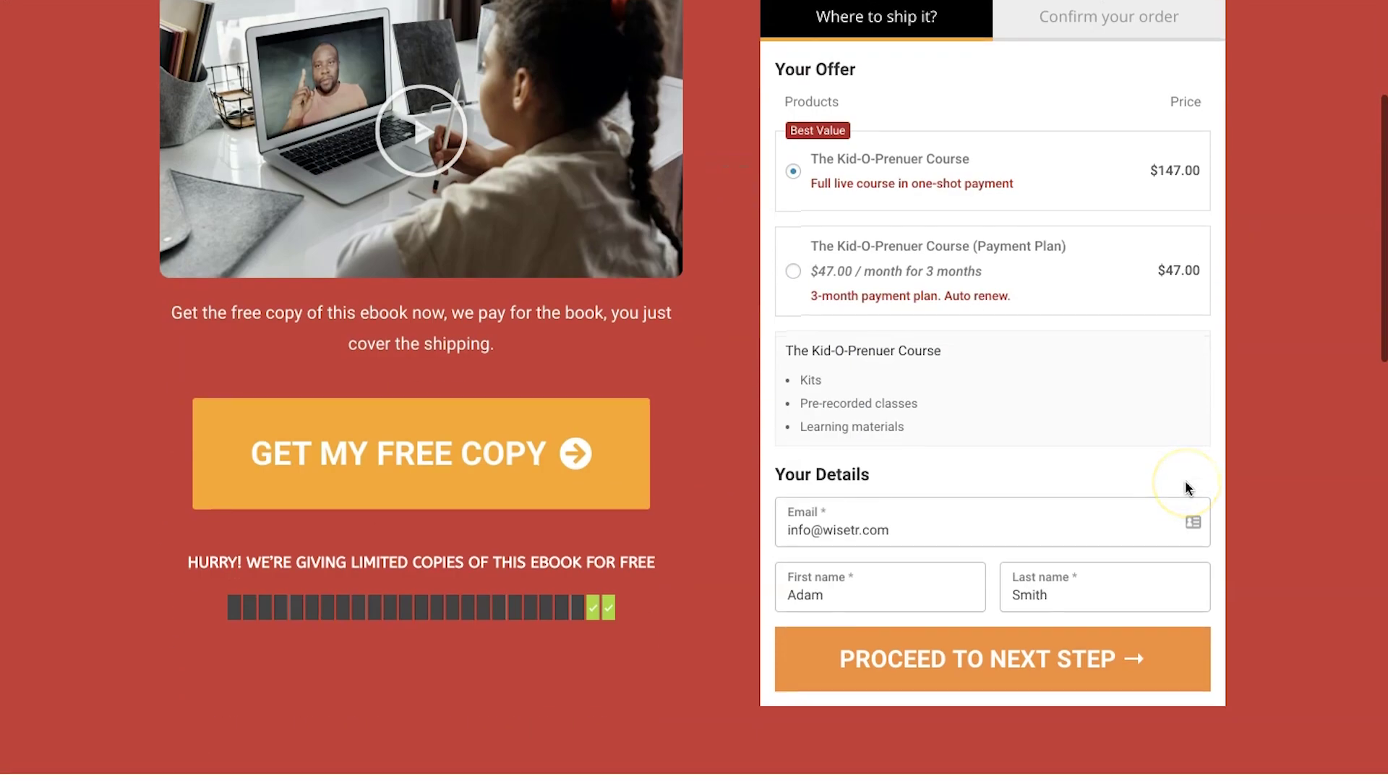
scroll(1186, 489, "up", 5)
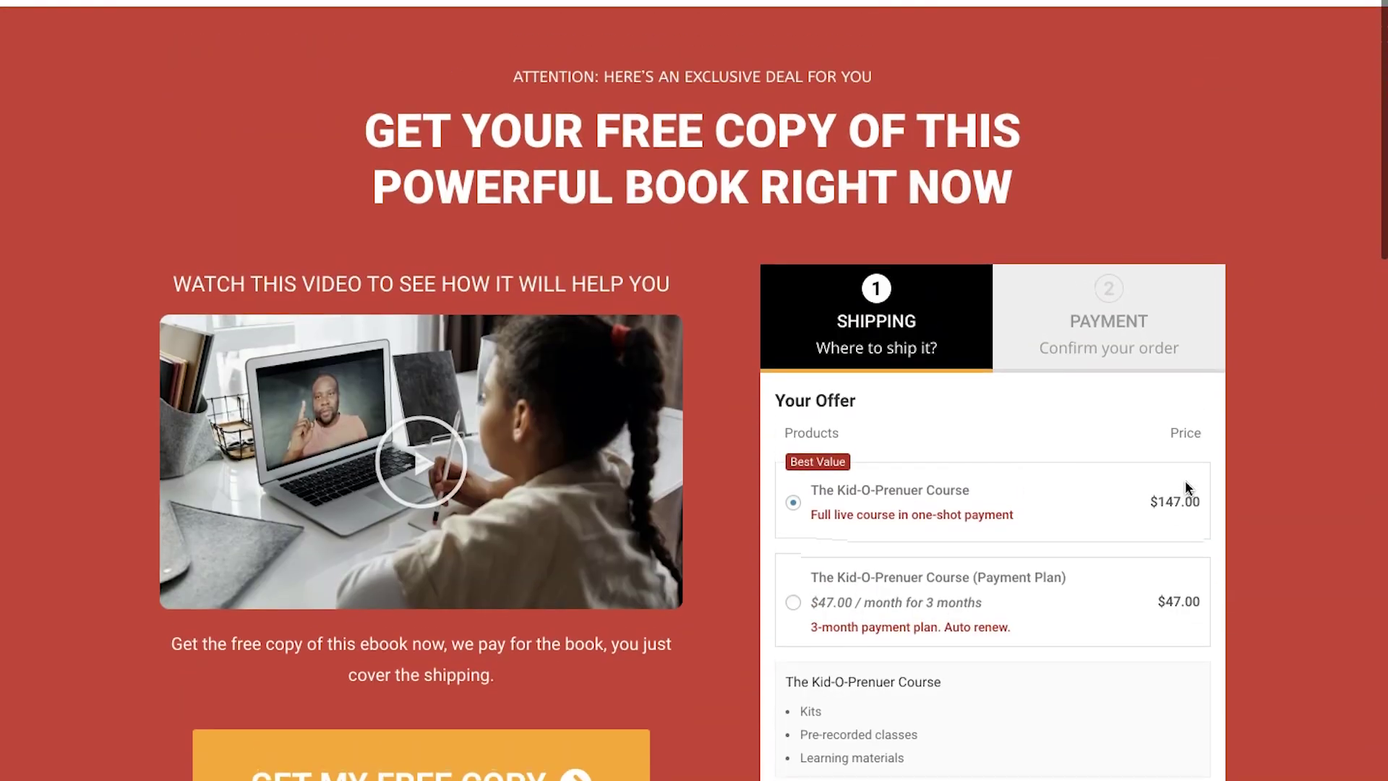
scroll(1186, 489, "down", 3)
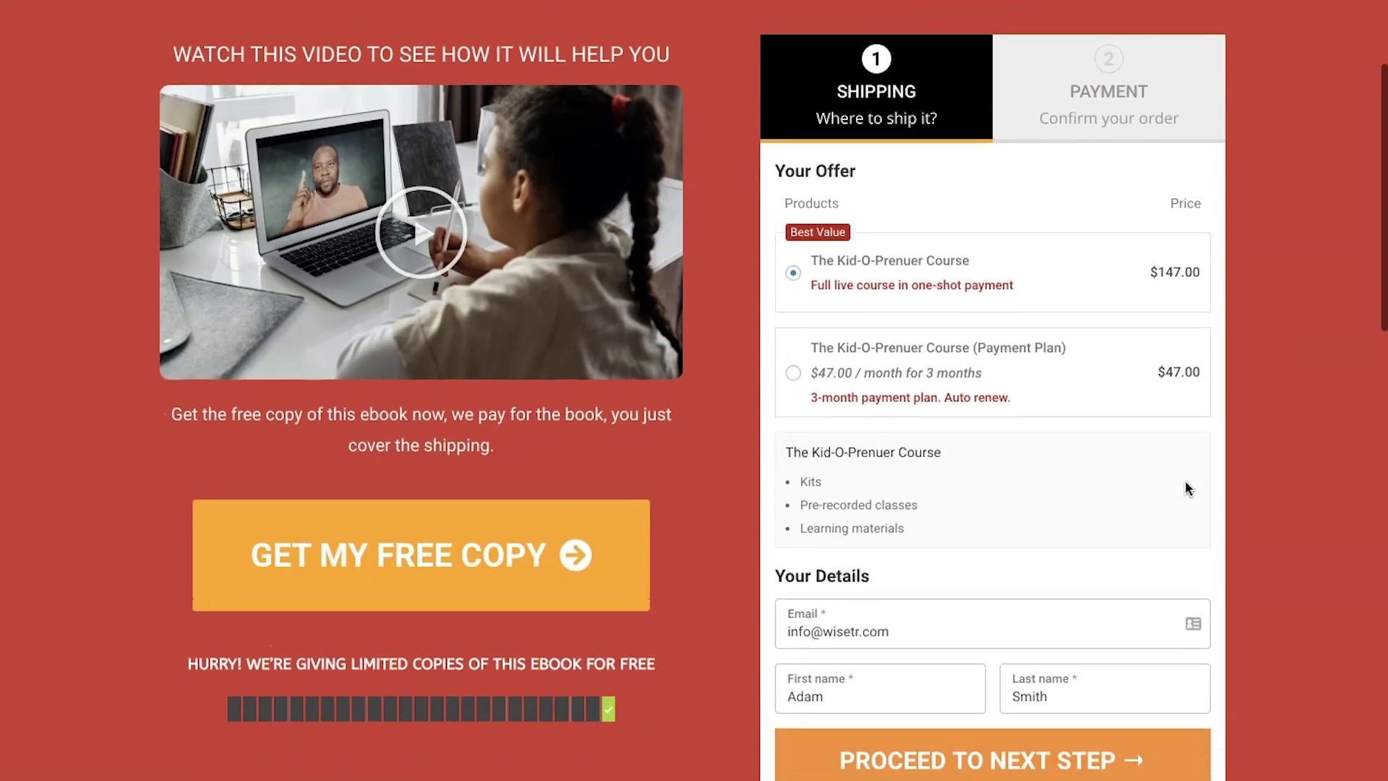
scroll(1186, 489, "up", 1)
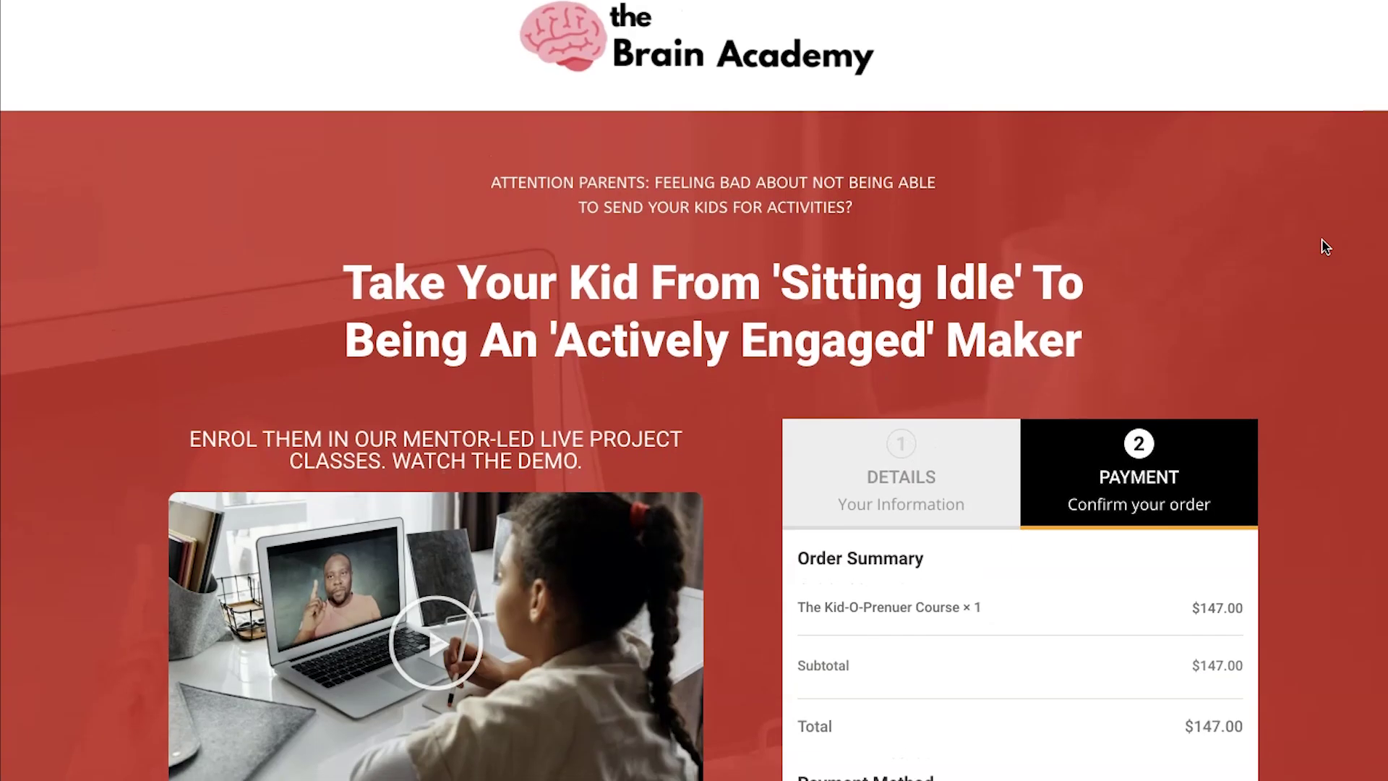
Step: Examine the payment methods and the Activity Book for Kids order bump on the finished Brain Academy sales page
scroll(1325, 246, "down", 7)
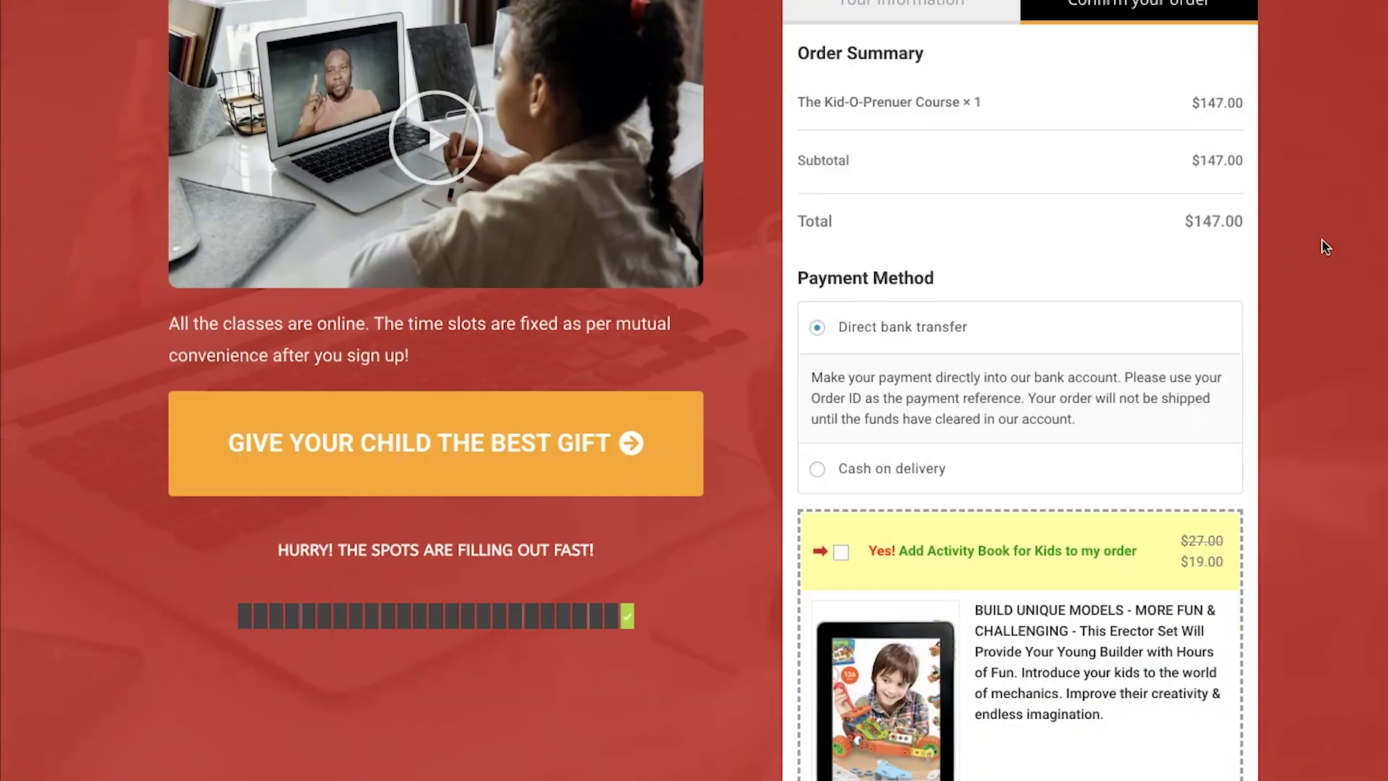
scroll(1325, 247, "down", 1)
scroll(1028, 486, "down", 1)
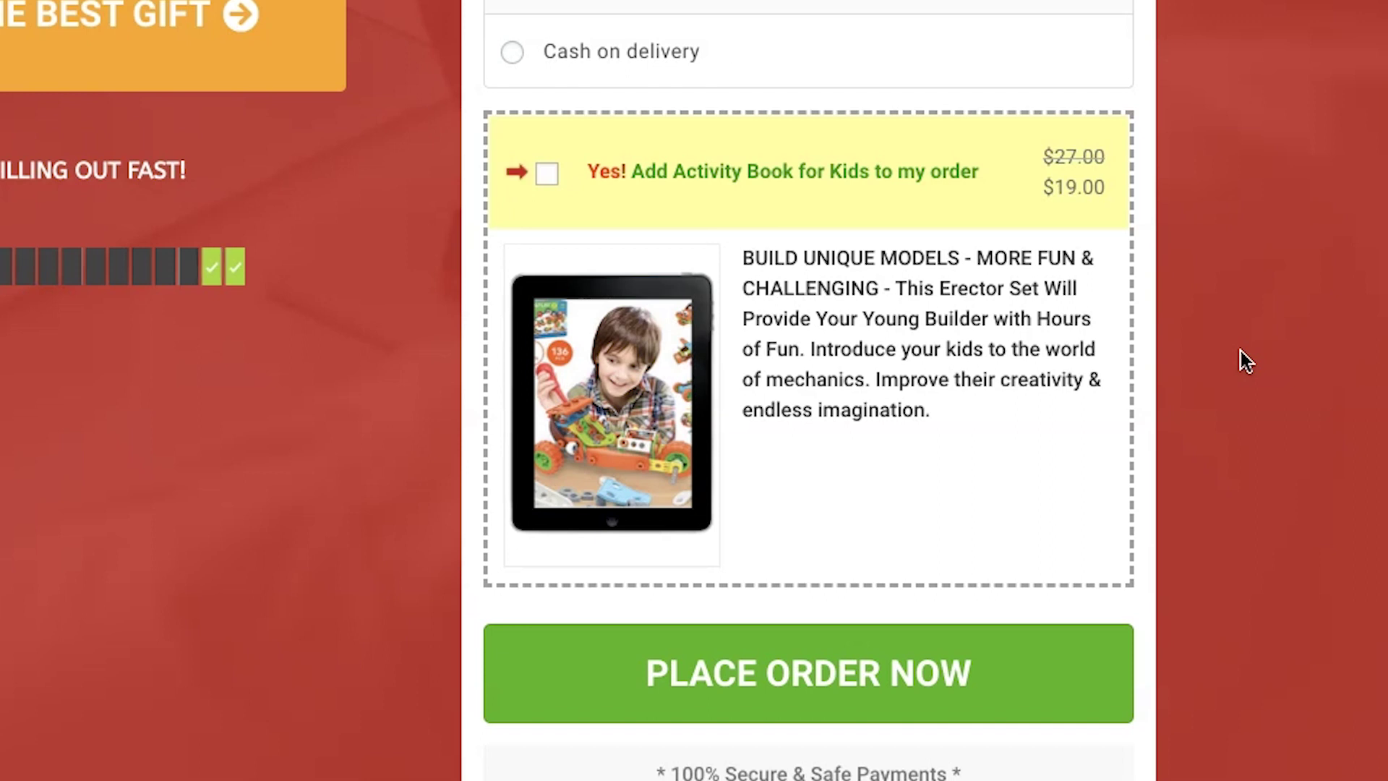
scroll(1240, 350, "up", 1)
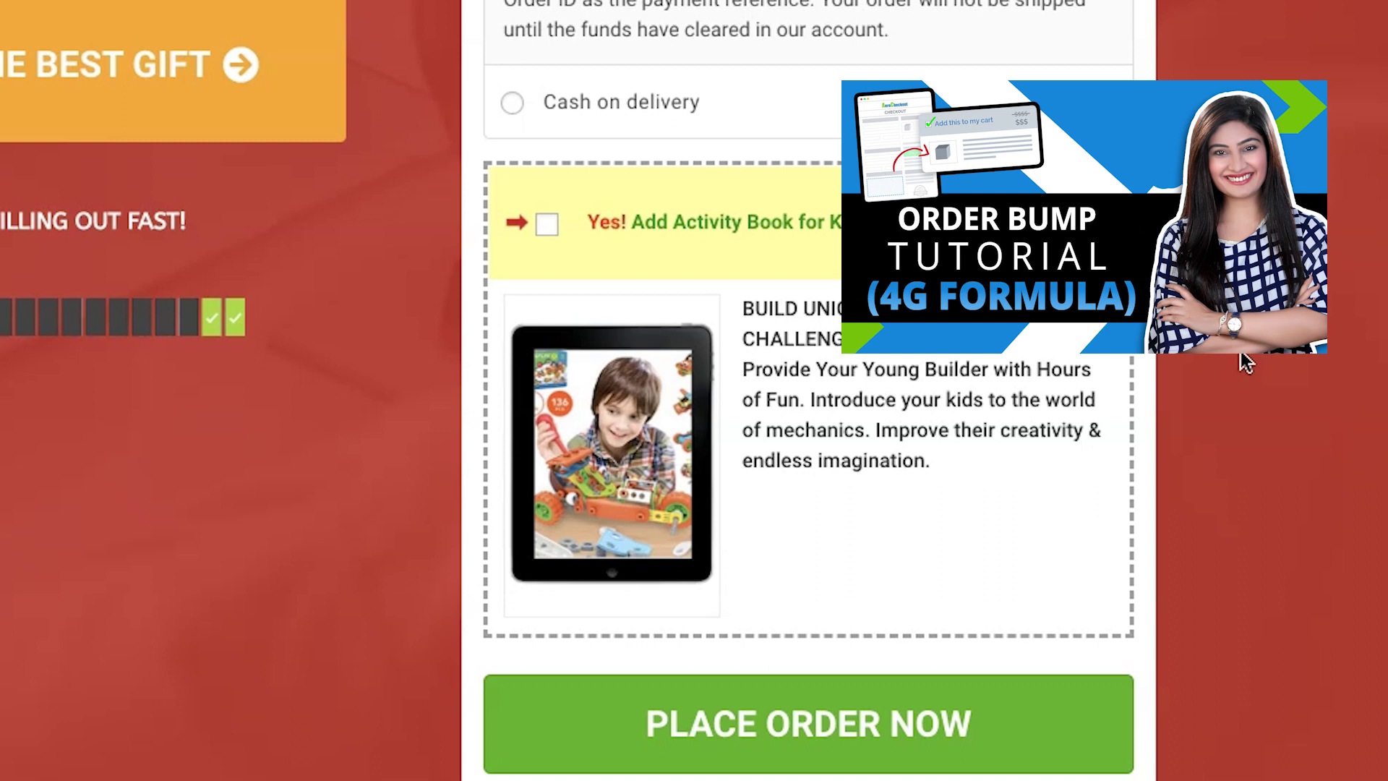
scroll(1240, 350, "up", 1)
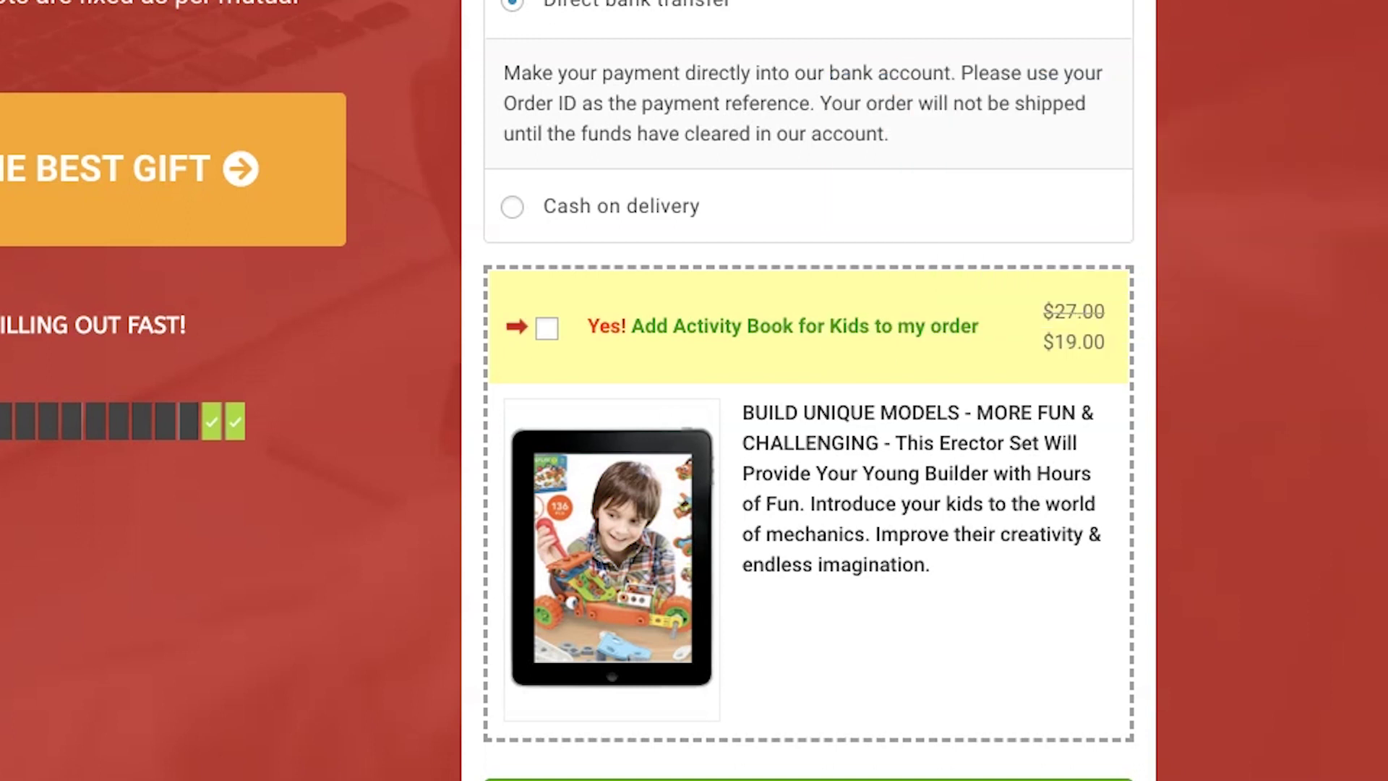
Step: Open the Ebook order bump from the OrderBumps list and review its trigger rules and product discount settings
scroll(694, 390, "up", 7)
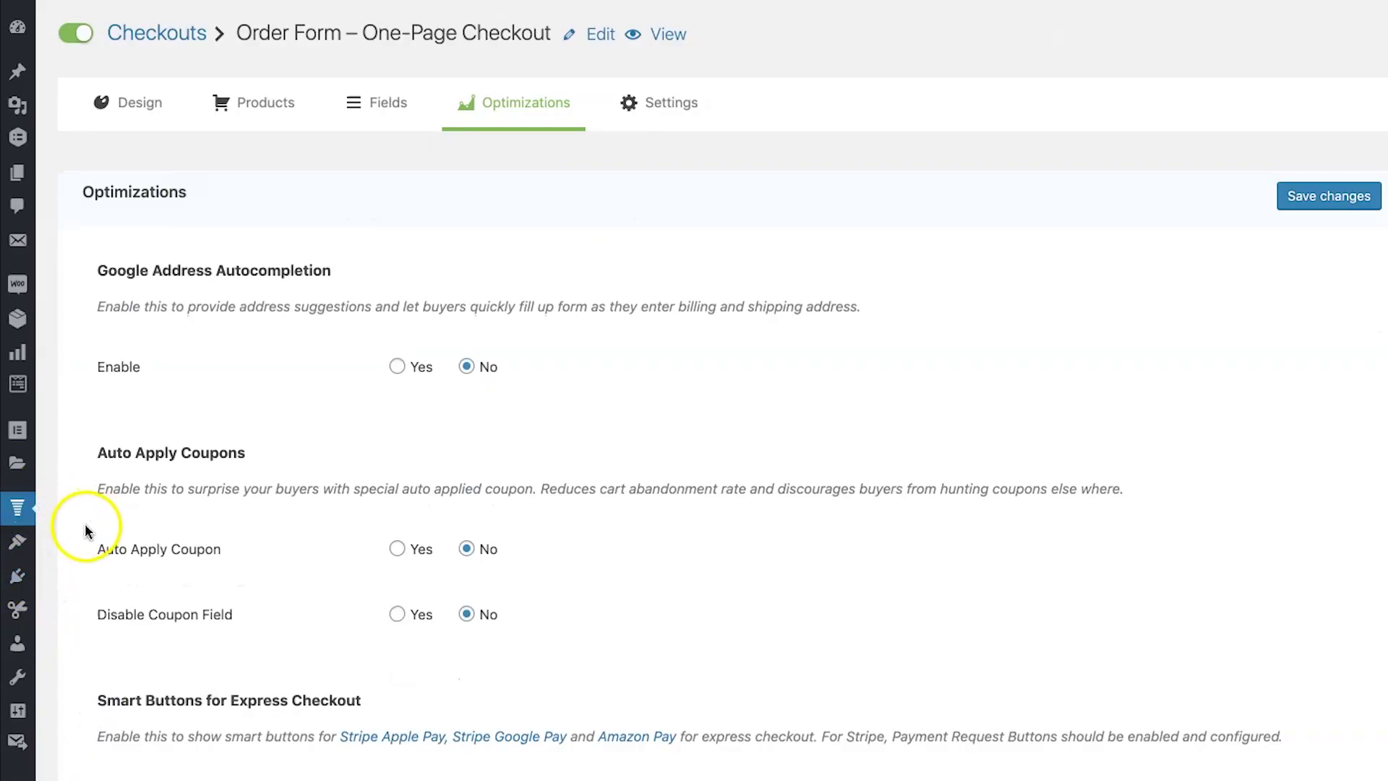
mouse_move(18, 508)
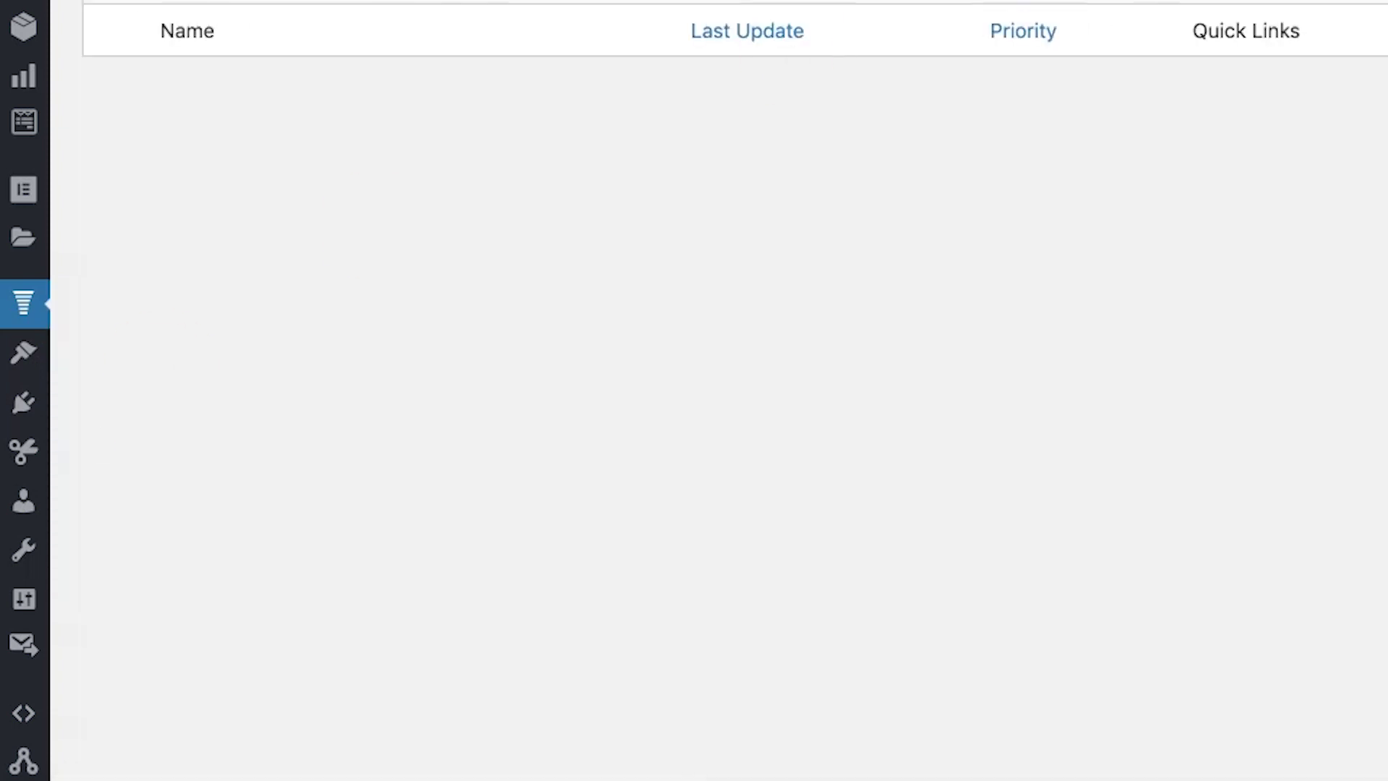
mouse_move(278, 0)
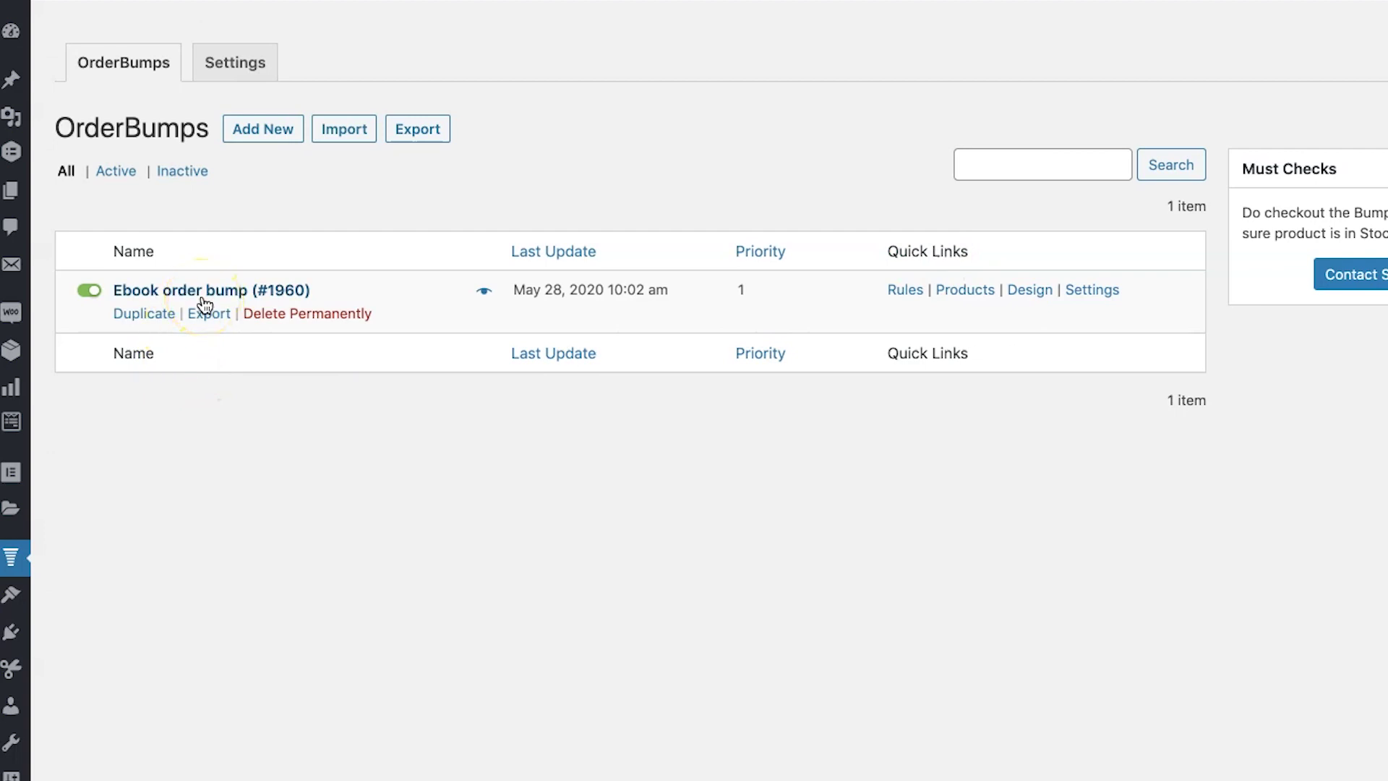
left_click(203, 297)
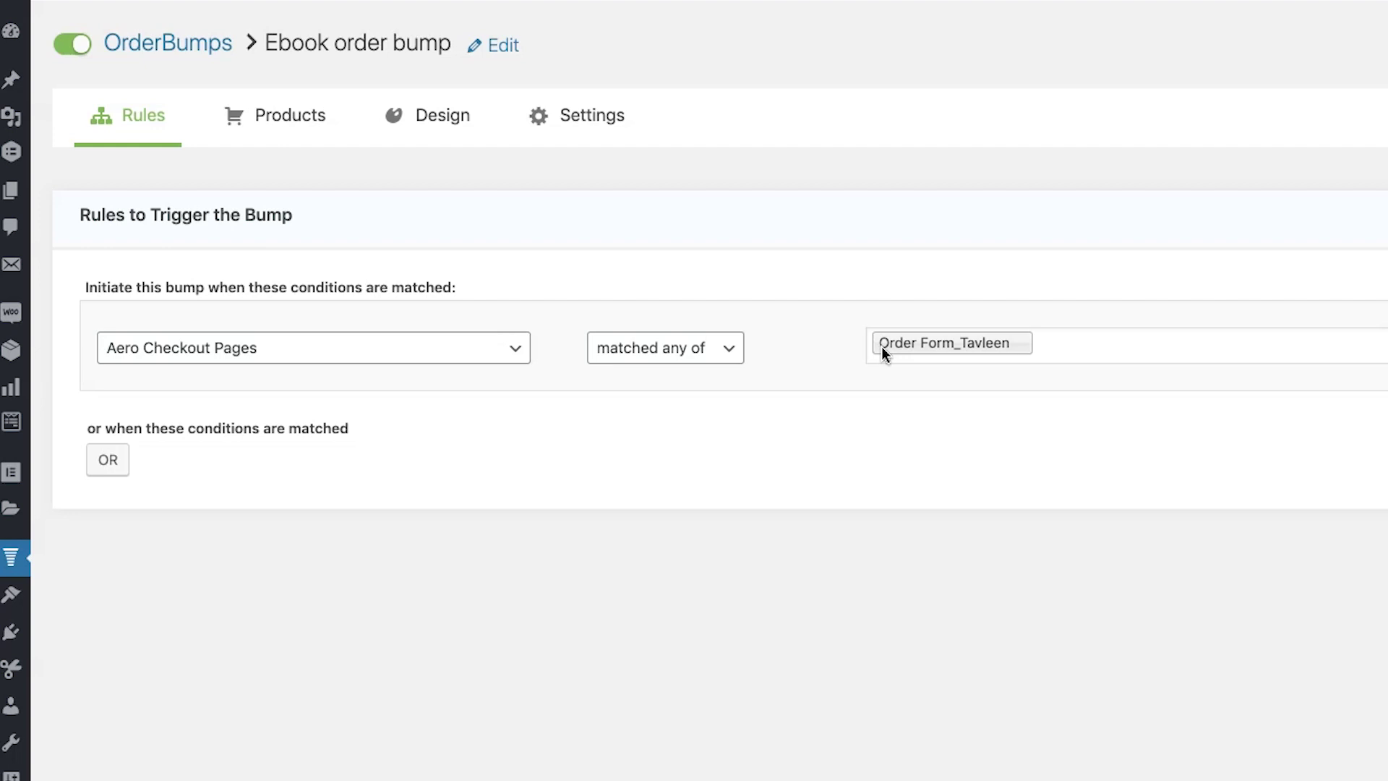
left_click(275, 123)
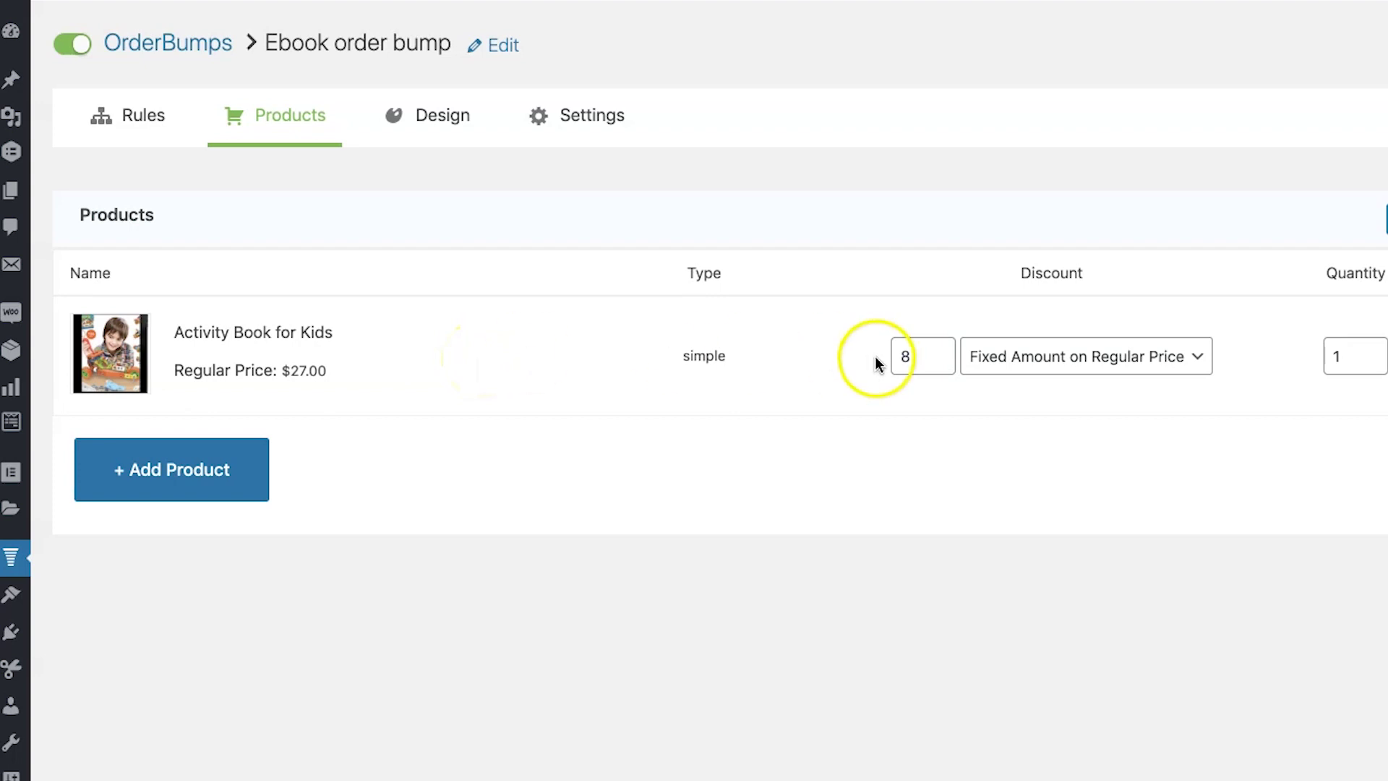
left_click(999, 358)
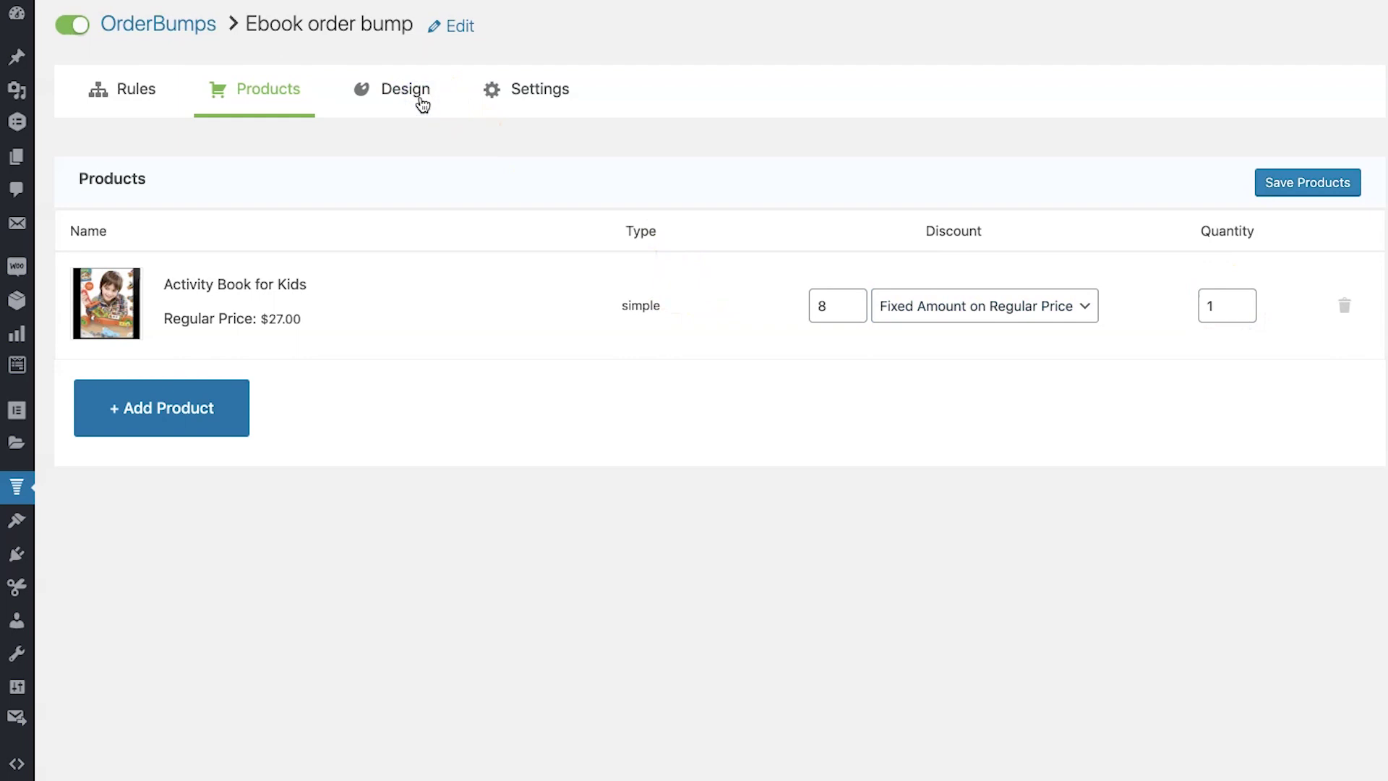
Step: Review the Ebook order bump's design through its Title, Skin and Style settings
left_click(422, 105)
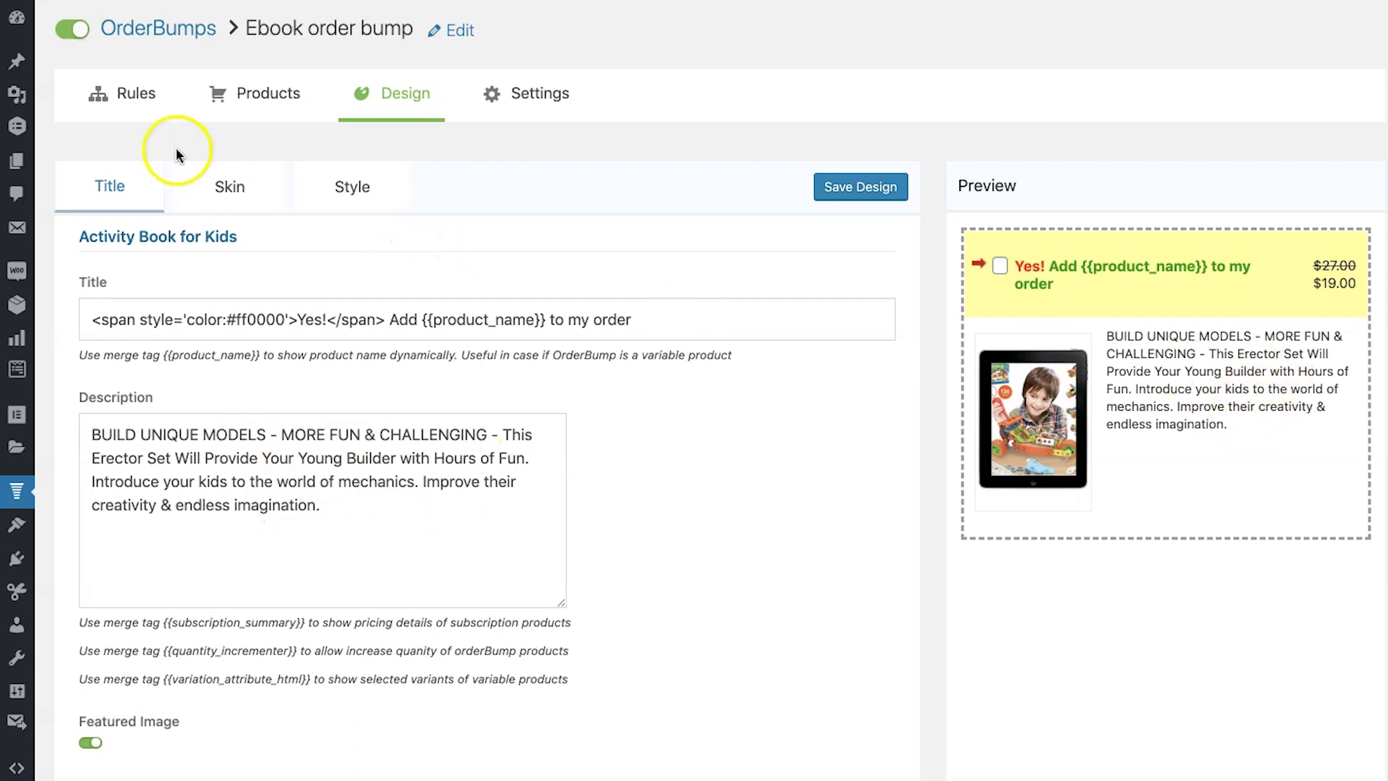
left_click(214, 186)
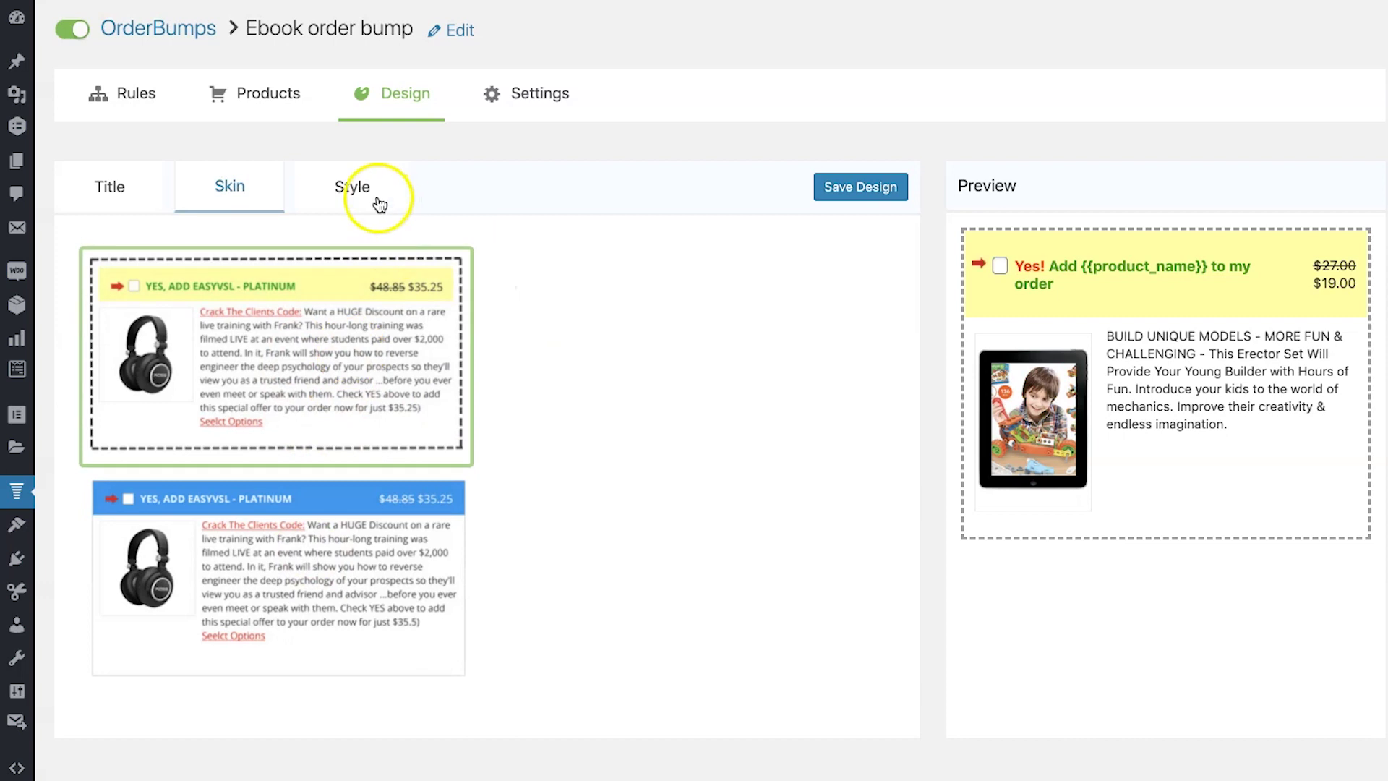
left_click(354, 199)
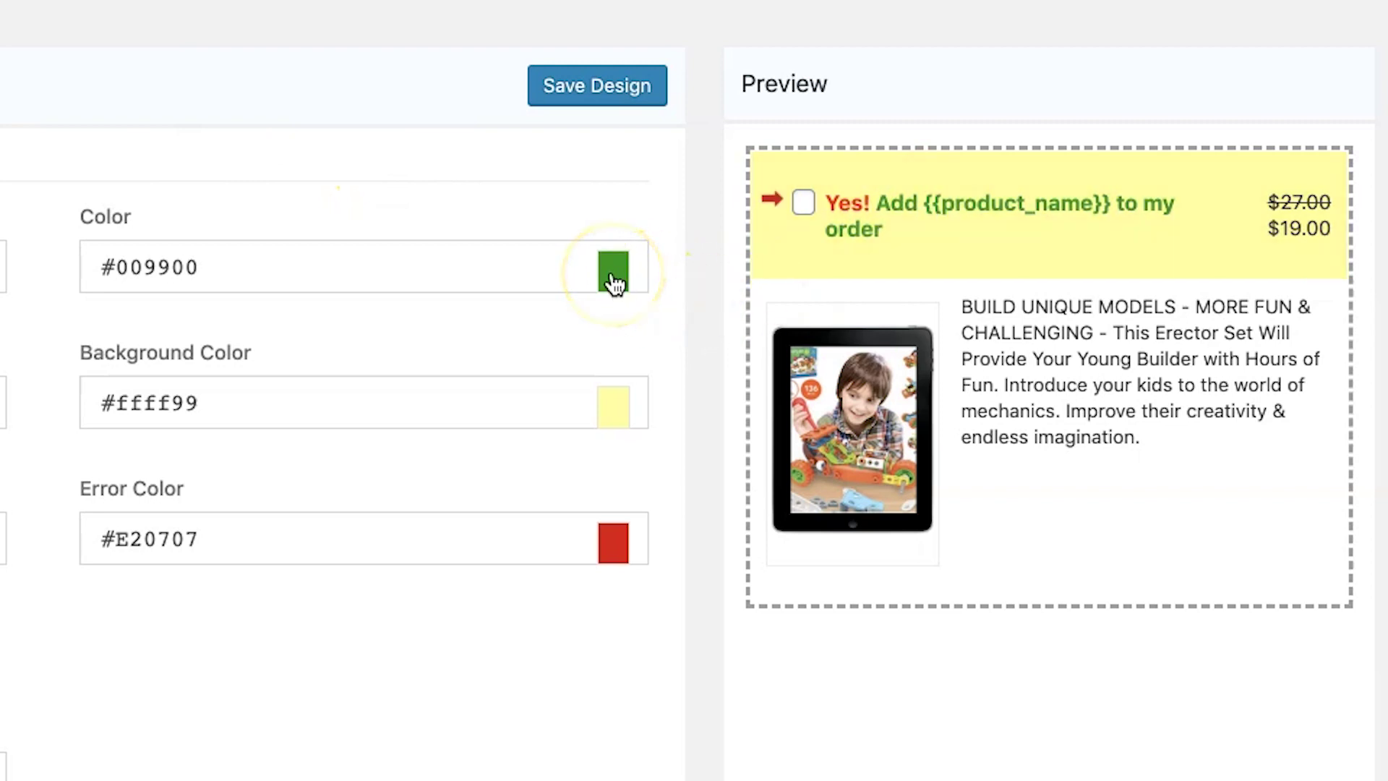
Step: Set the order bump's title color to #57a300 and look over the remaining Price and Description style settings
left_click(613, 278)
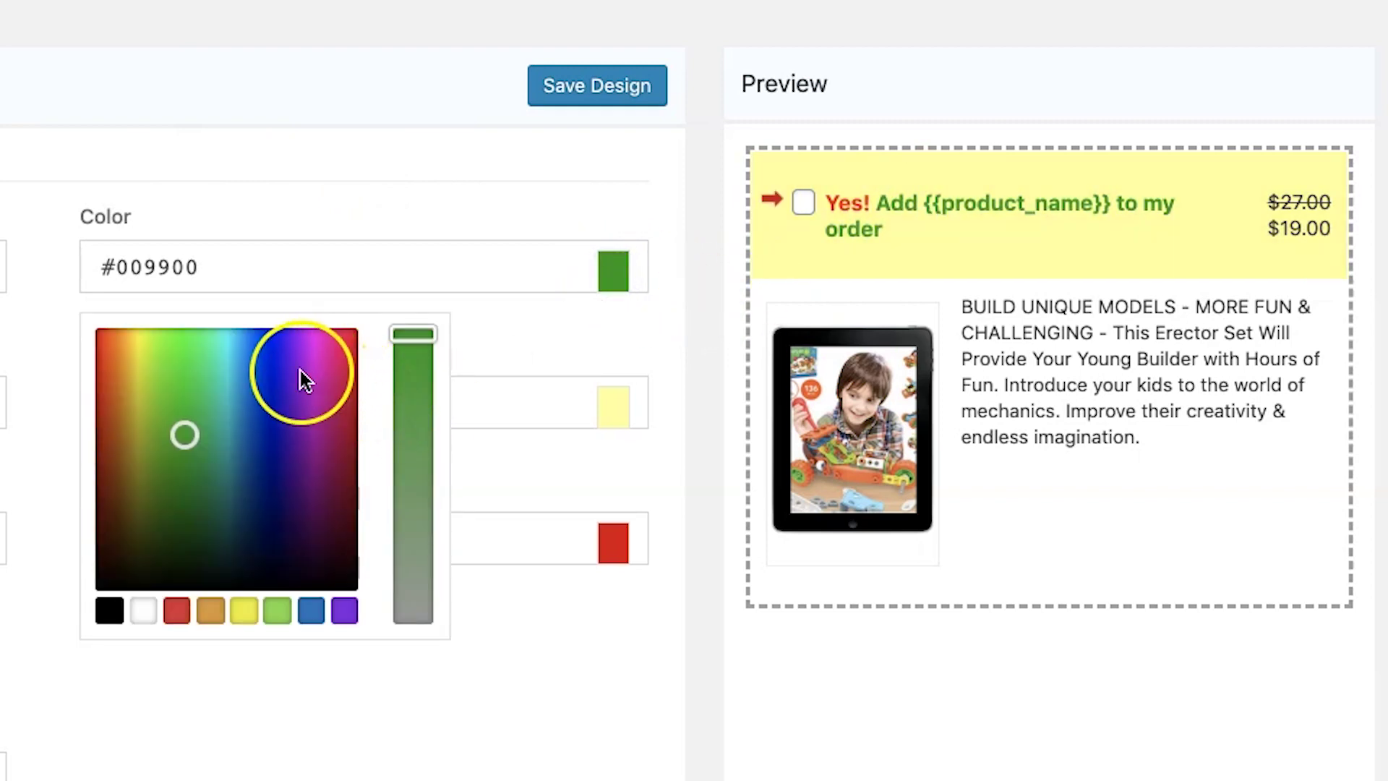
left_click(262, 389)
left_click(161, 433)
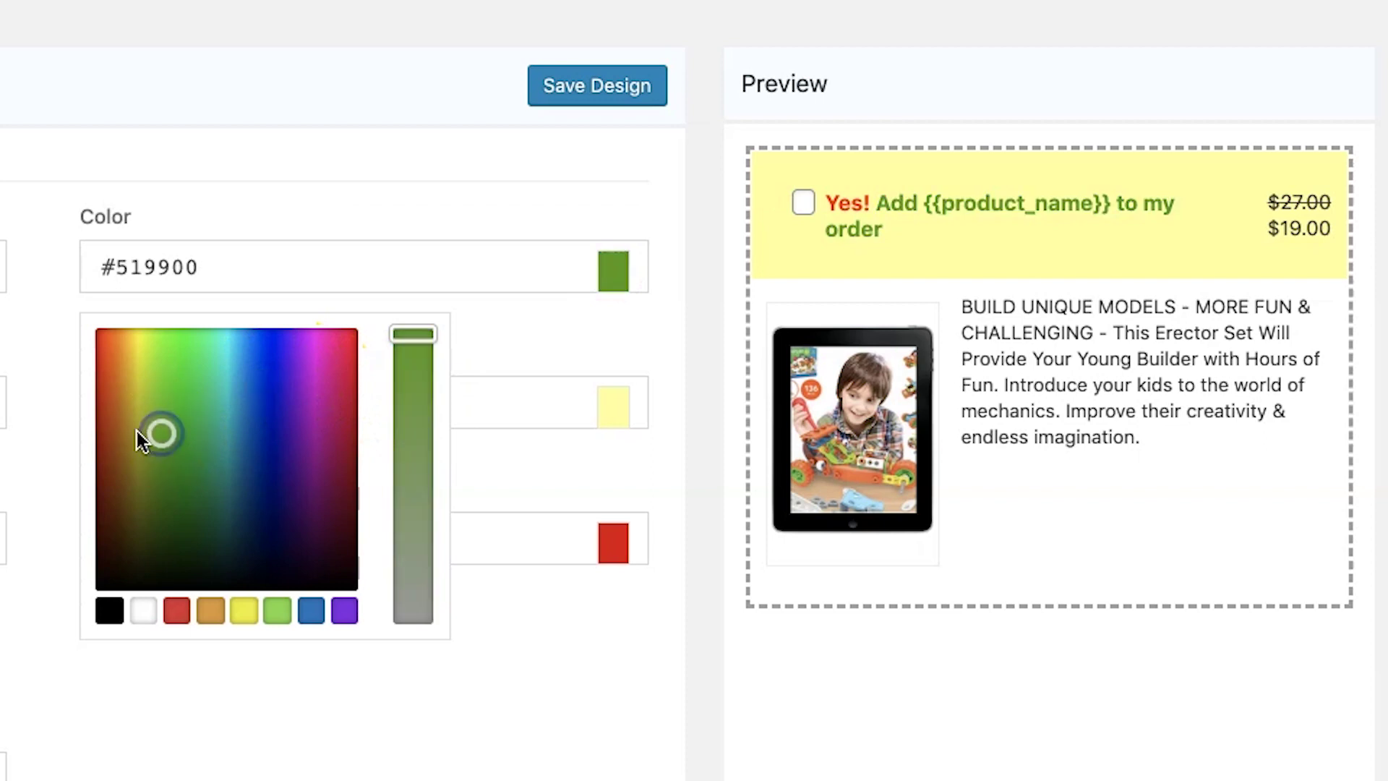
left_click(164, 422)
left_click(164, 238)
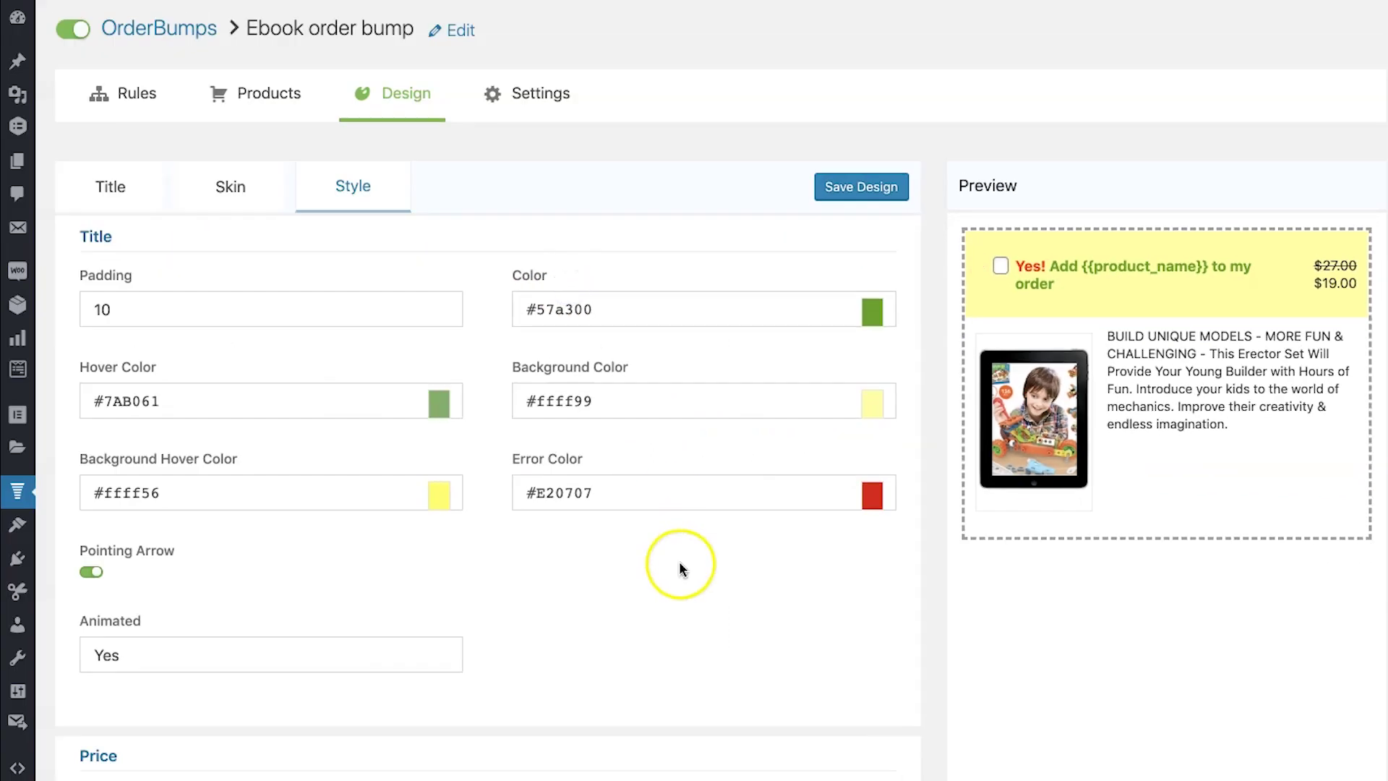
scroll(541, 603, "down", 4)
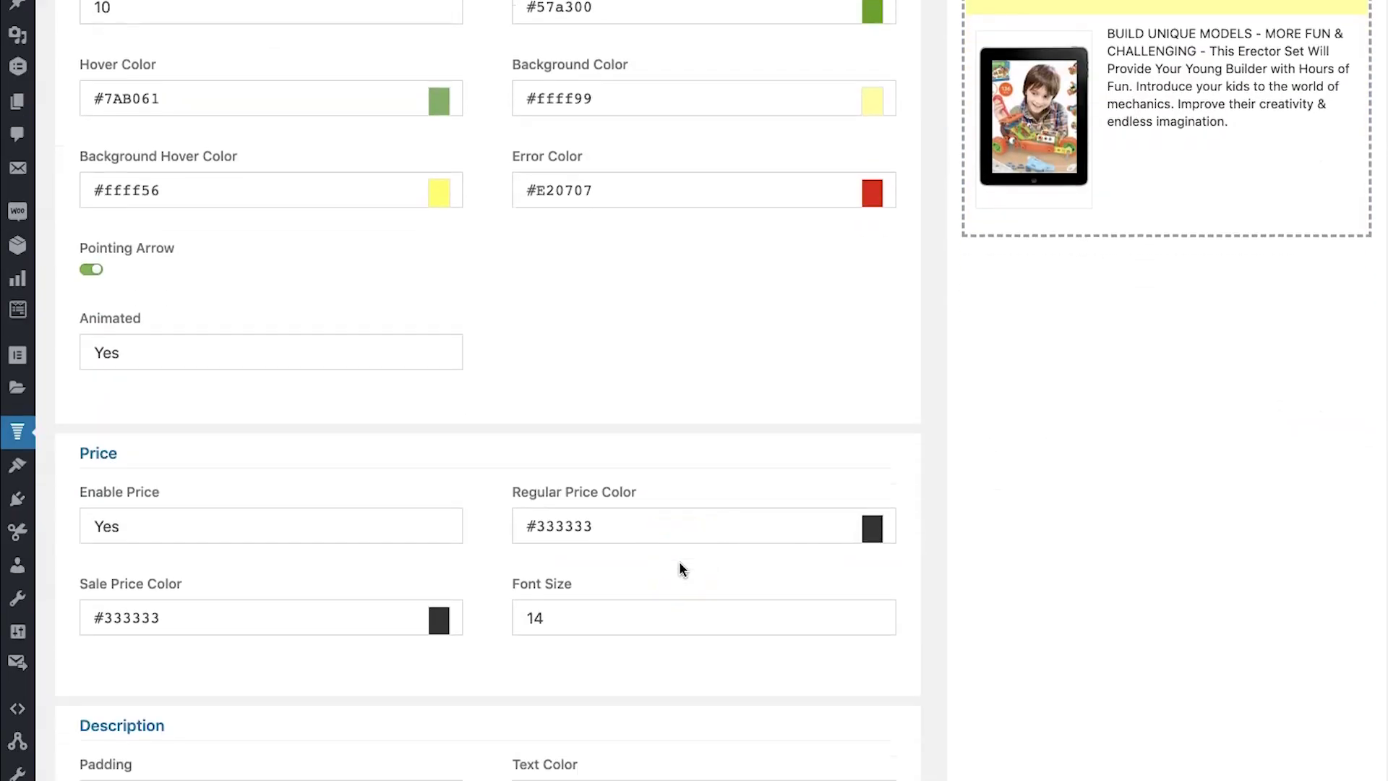
scroll(540, 603, "down", 3)
scroll(678, 561, "down", 7)
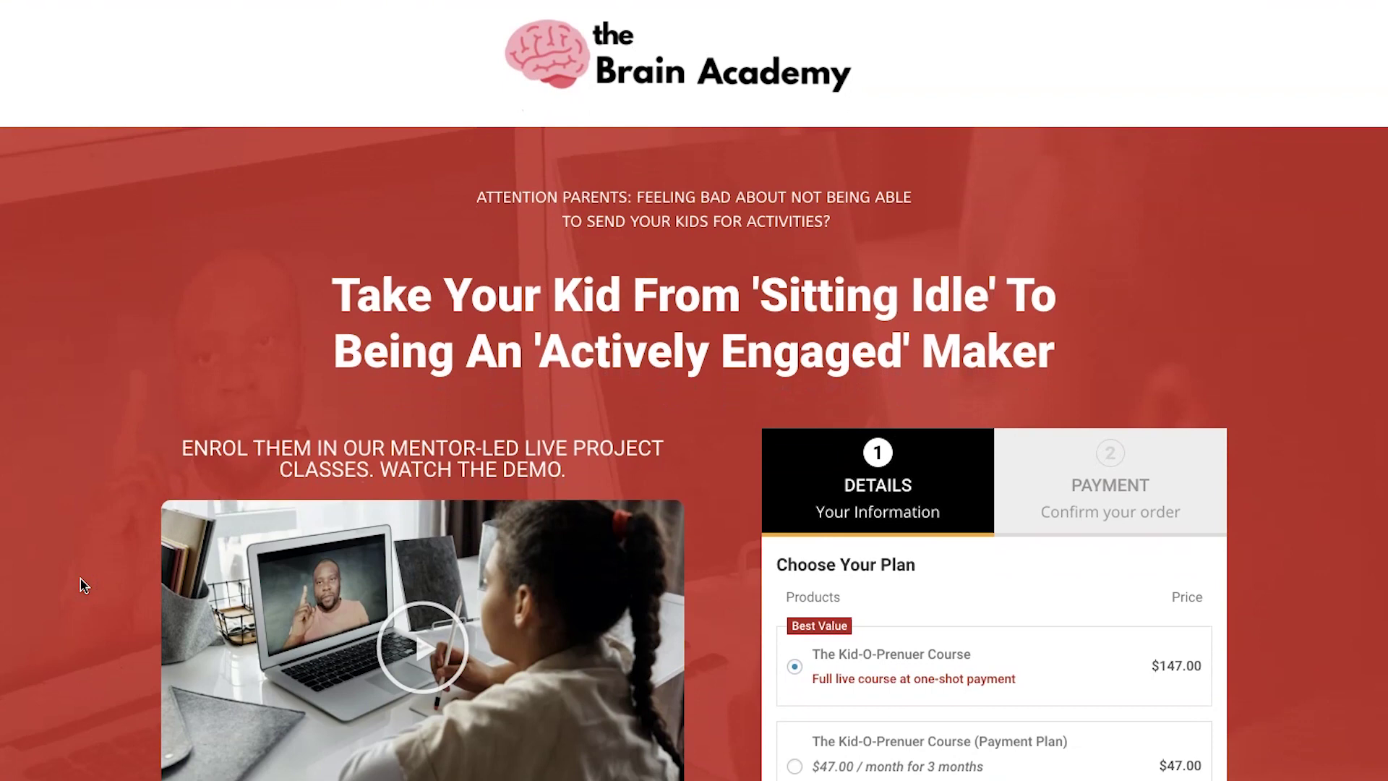
Step: Review the Brain Academy sales page, including the checkout form's Email field and the parent testimonials
scroll(84, 584, "down", 5)
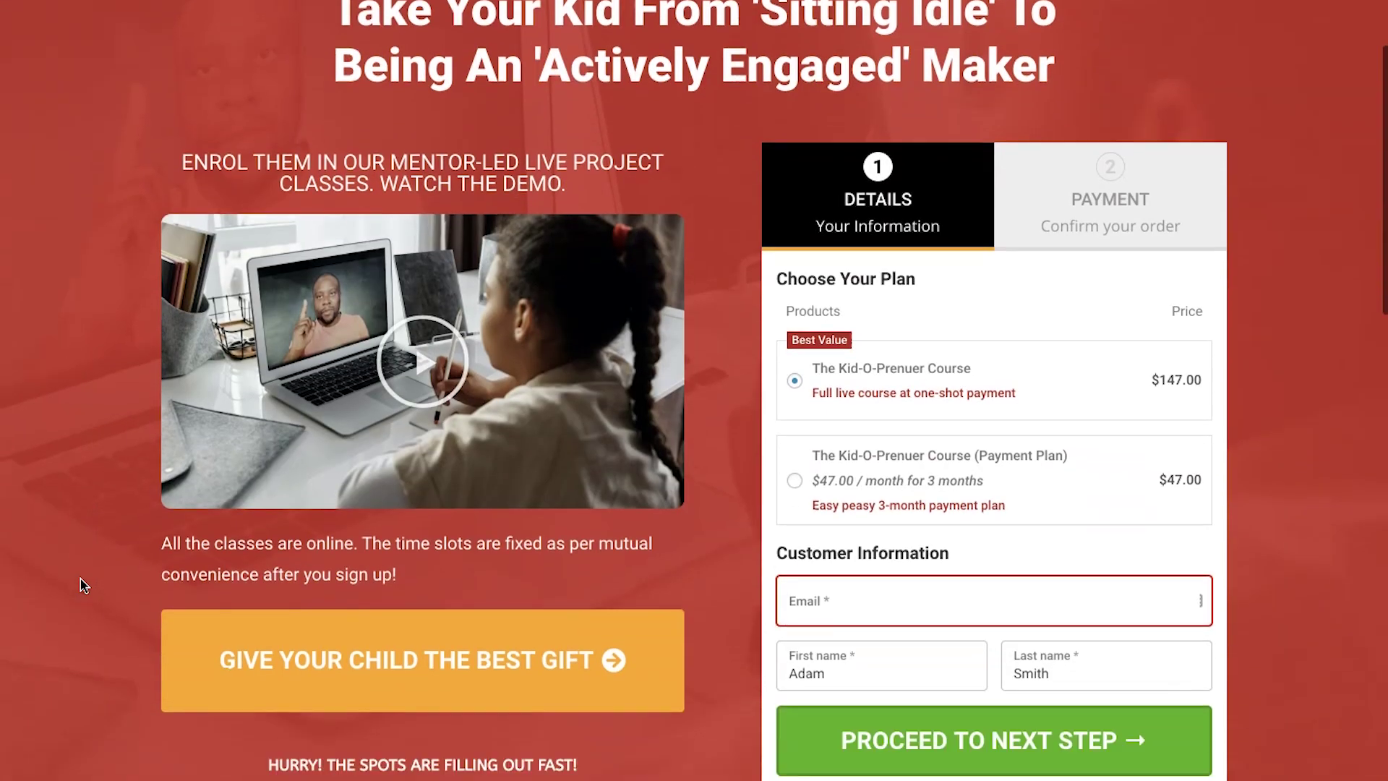
left_click(894, 568)
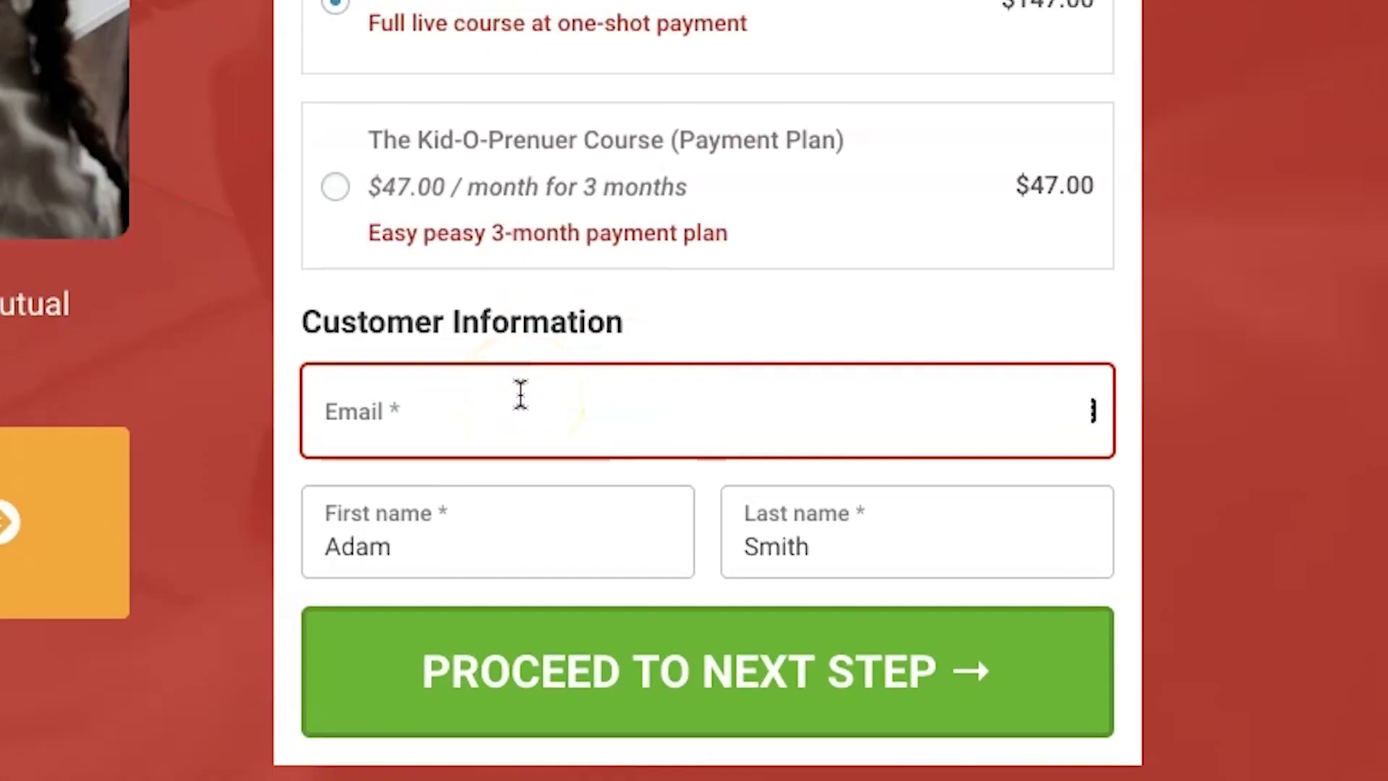
left_click(865, 573)
left_click(1243, 516)
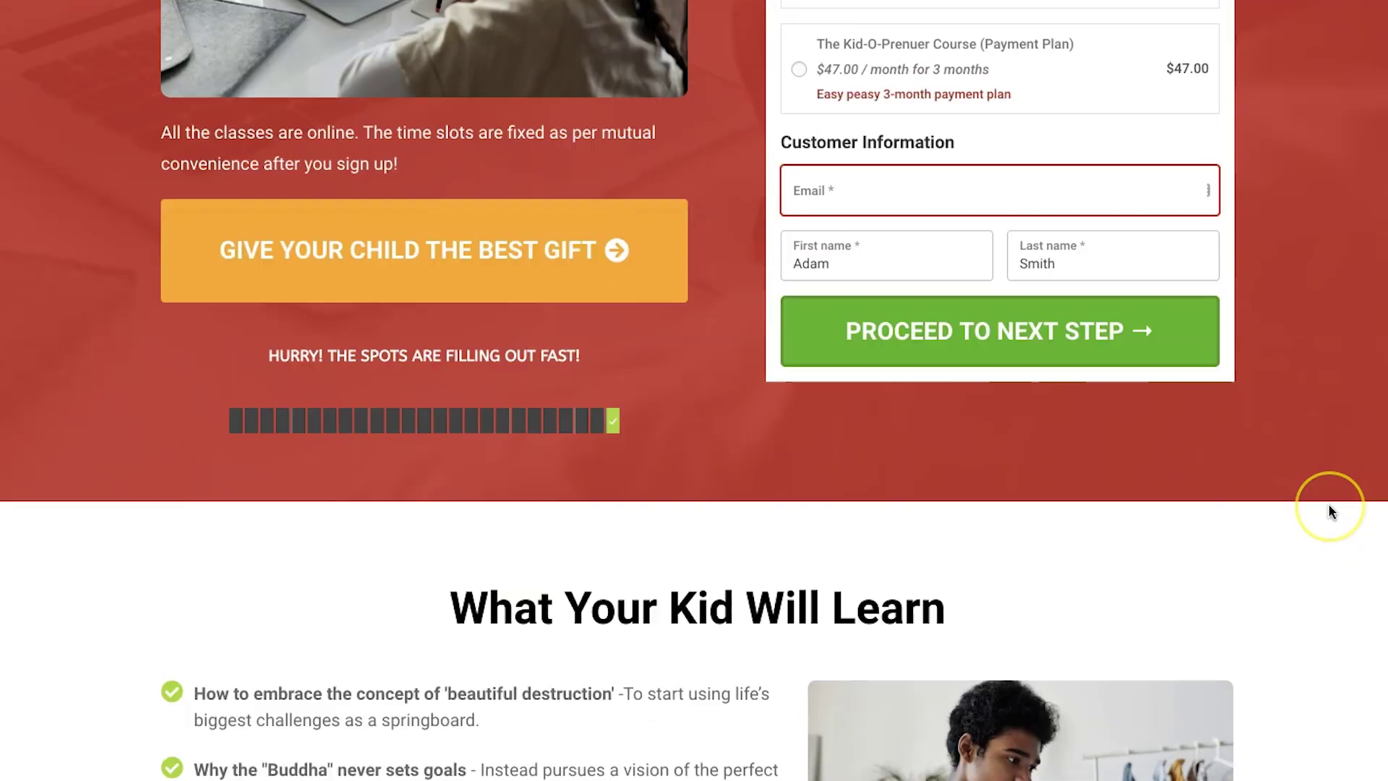
scroll(1329, 510, "down", 10)
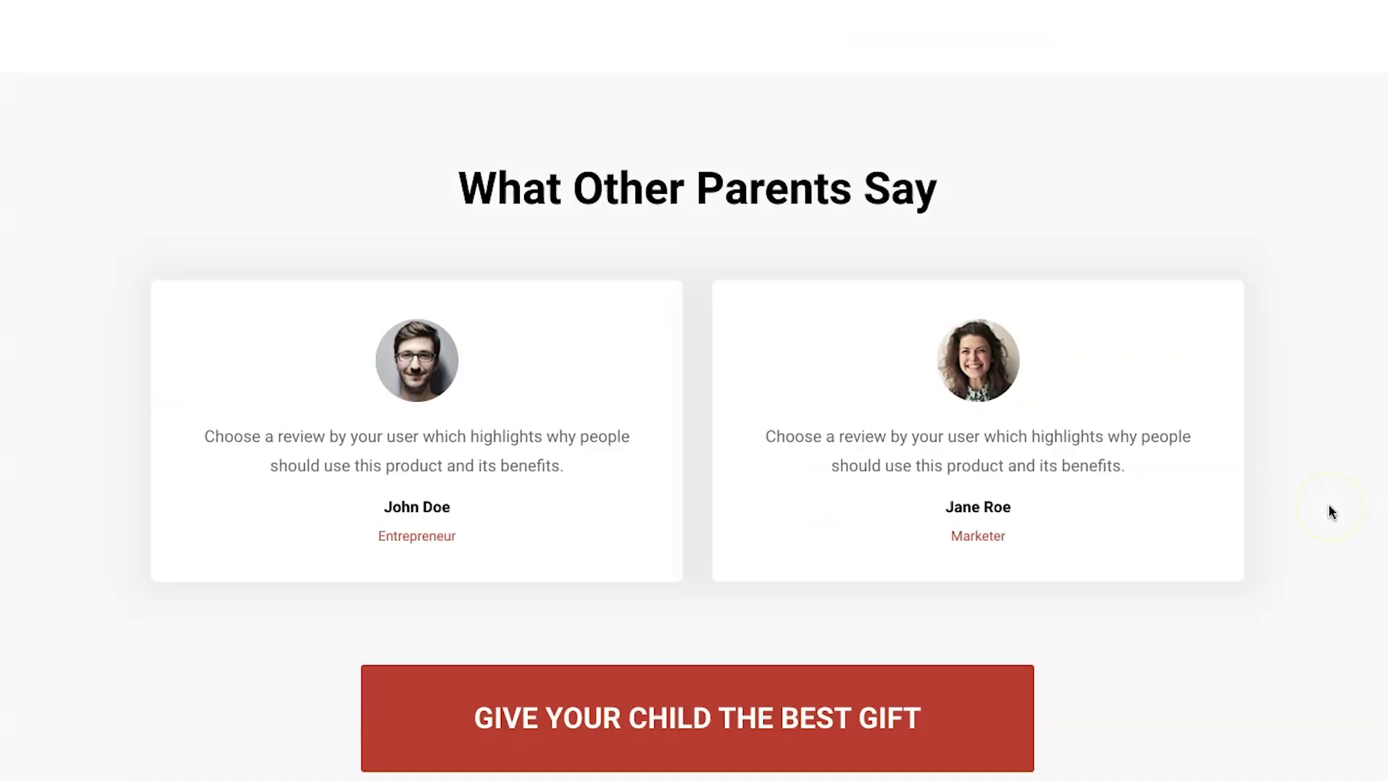
scroll(1330, 514, "up", 15)
scroll(1334, 520, "down", 3)
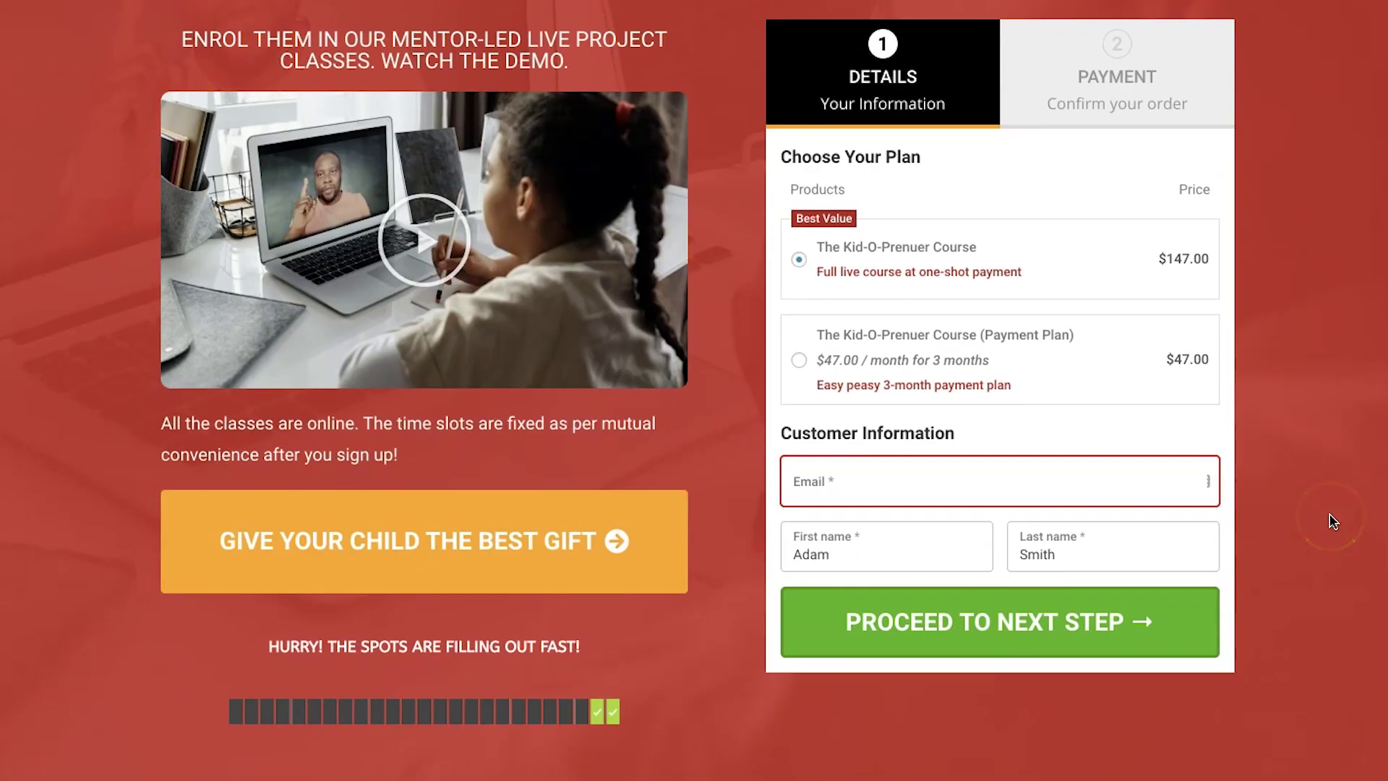
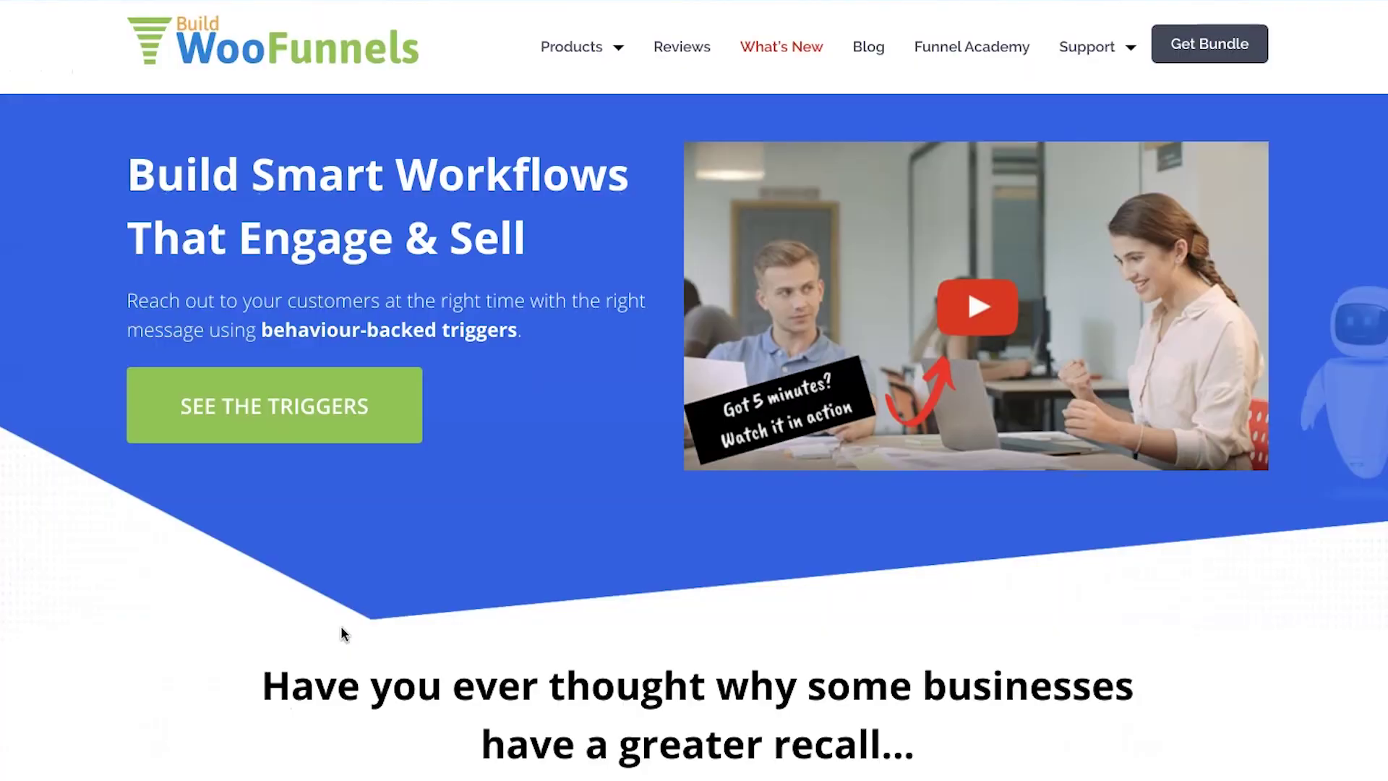
Step: Examine the Autonami product page on the WooFunnels site, covering its behaviour-backed triggers and power connectors
mouse_move(616, 46)
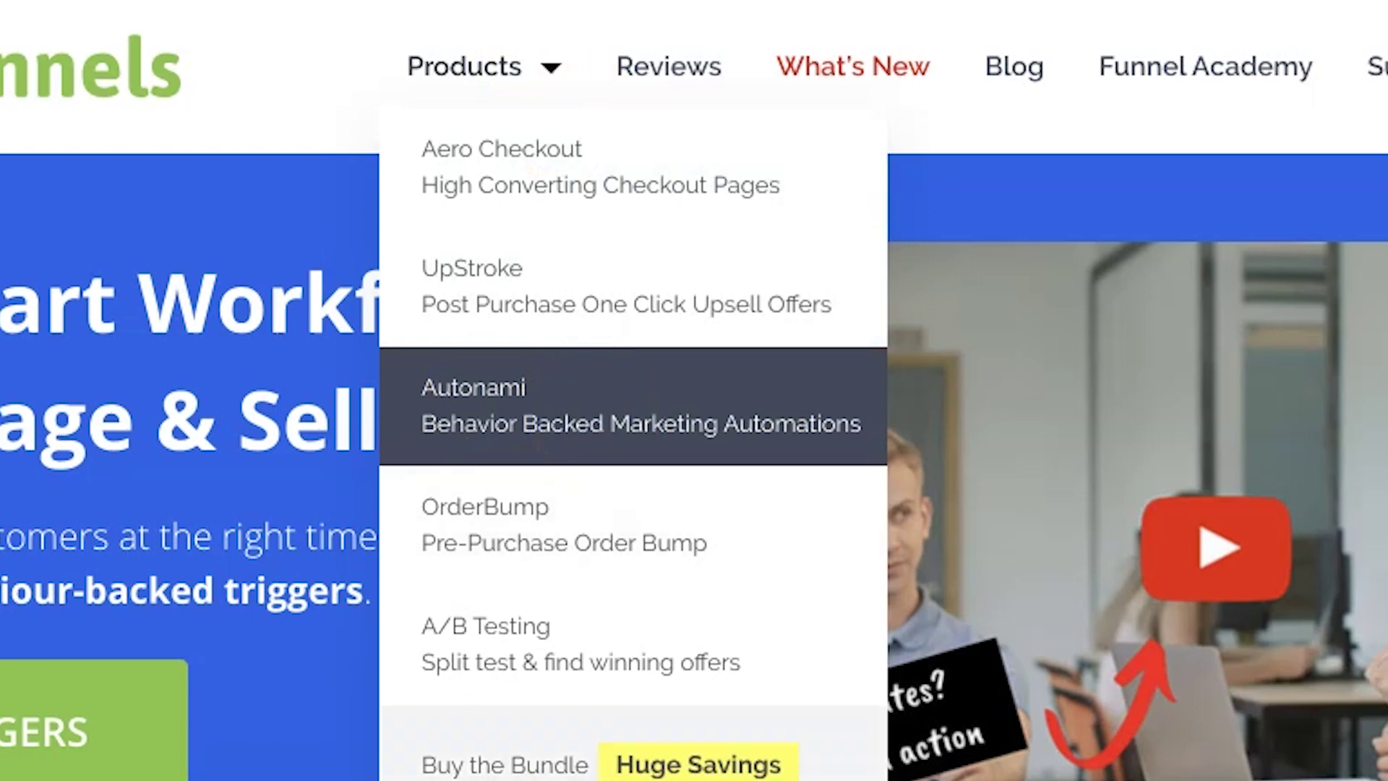
scroll(592, 426, "down", 3)
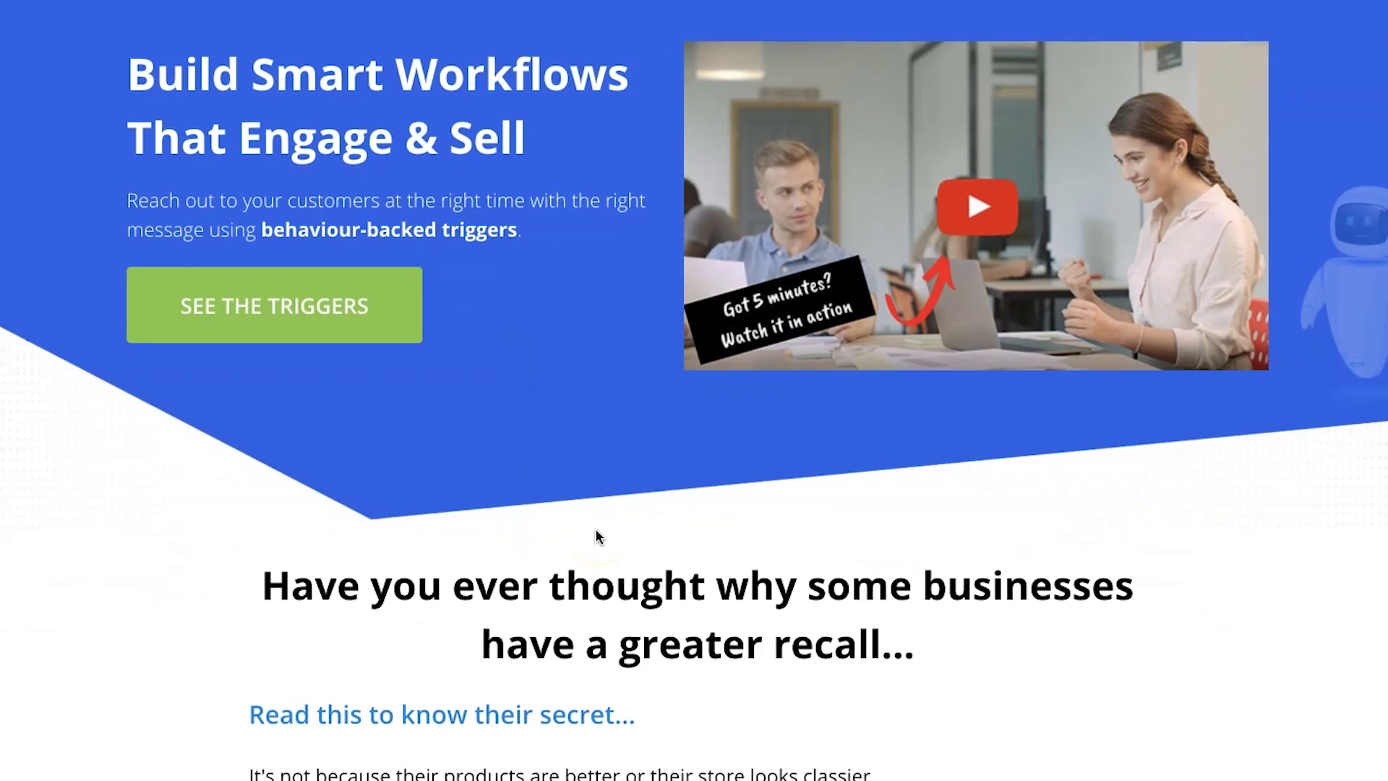
scroll(596, 535, "down", 10)
scroll(596, 534, "down", 10)
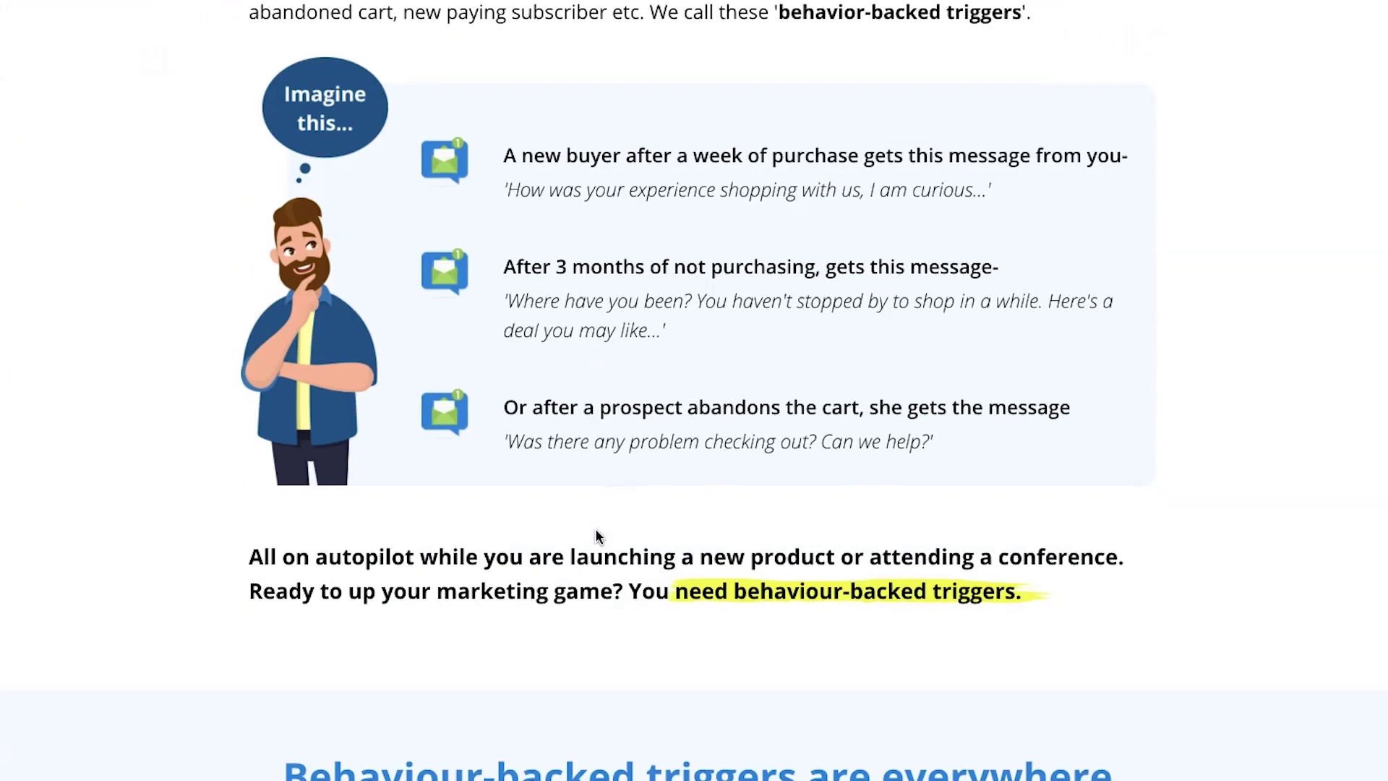
scroll(597, 535, "down", 10)
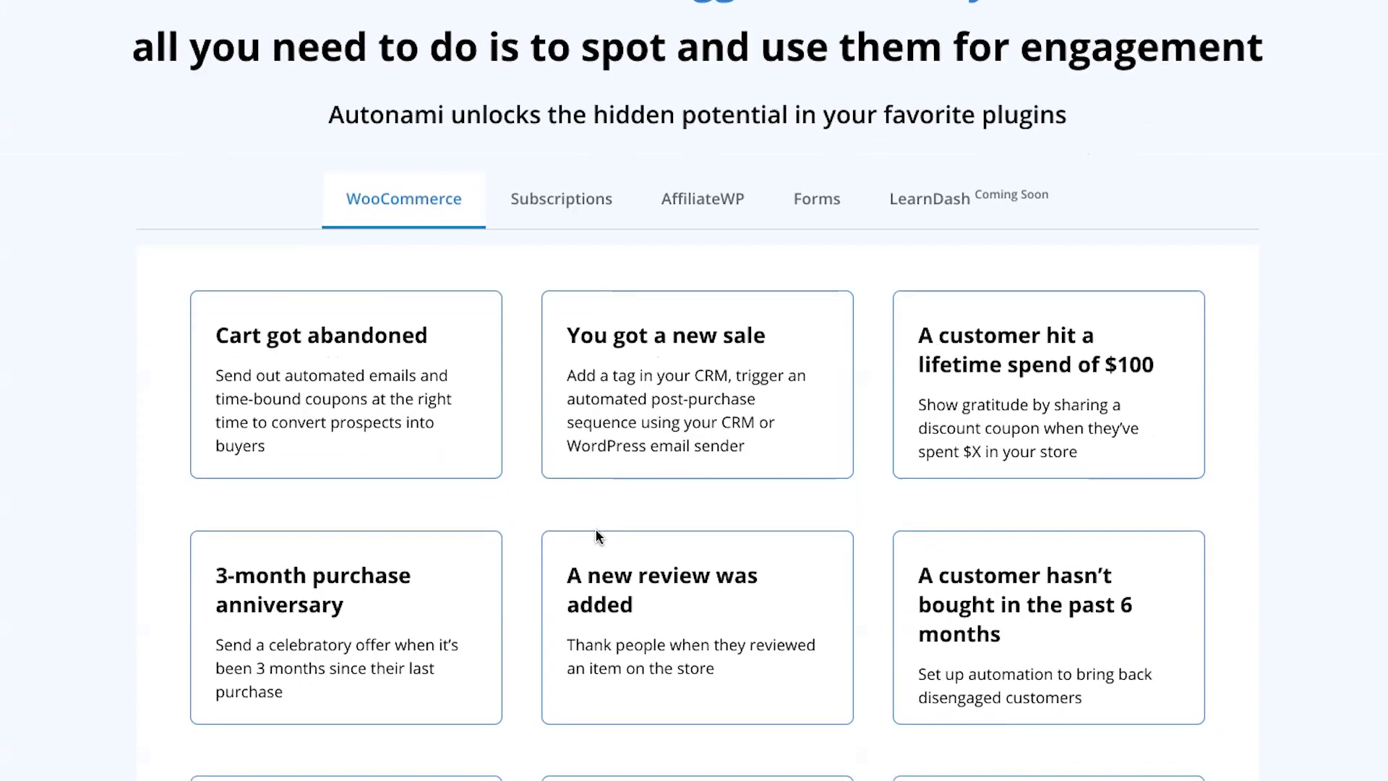
scroll(596, 535, "down", 8)
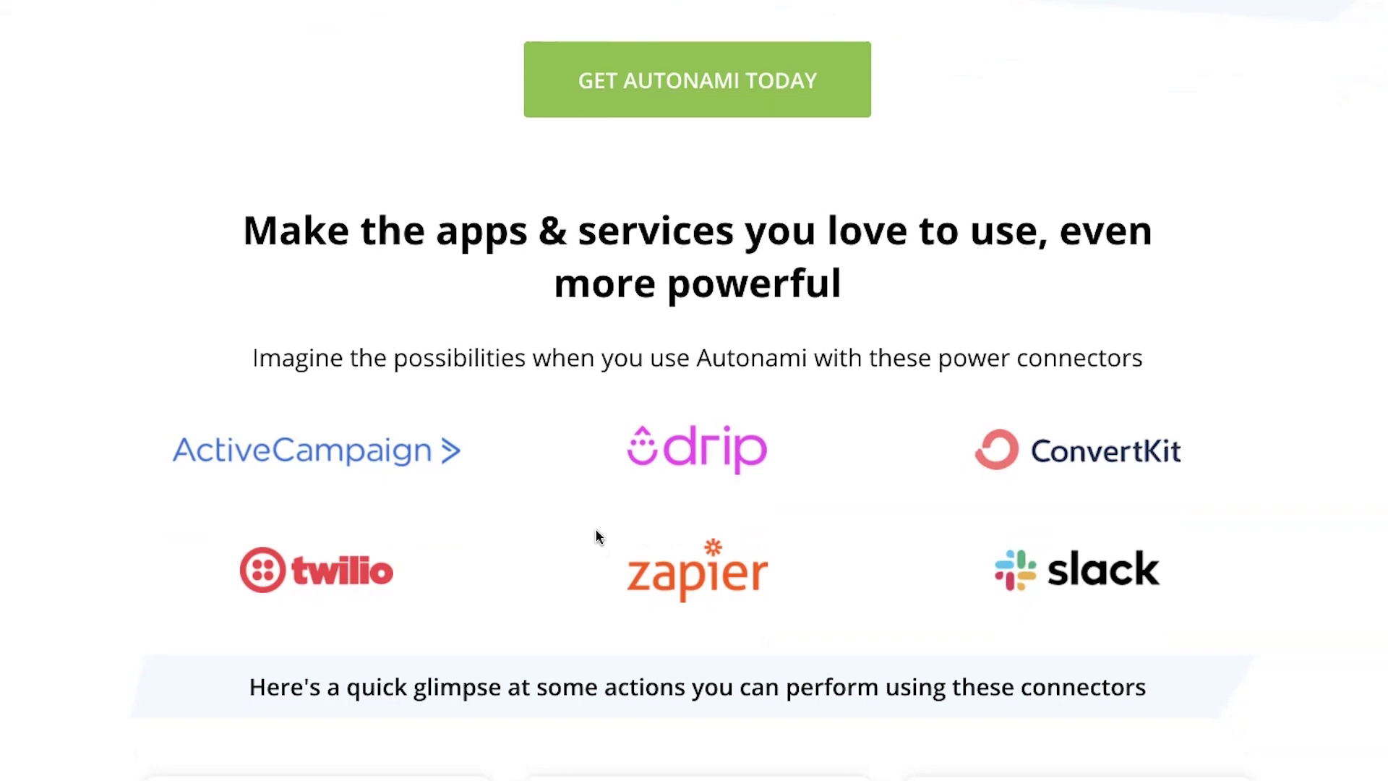
scroll(596, 536, "down", 2)
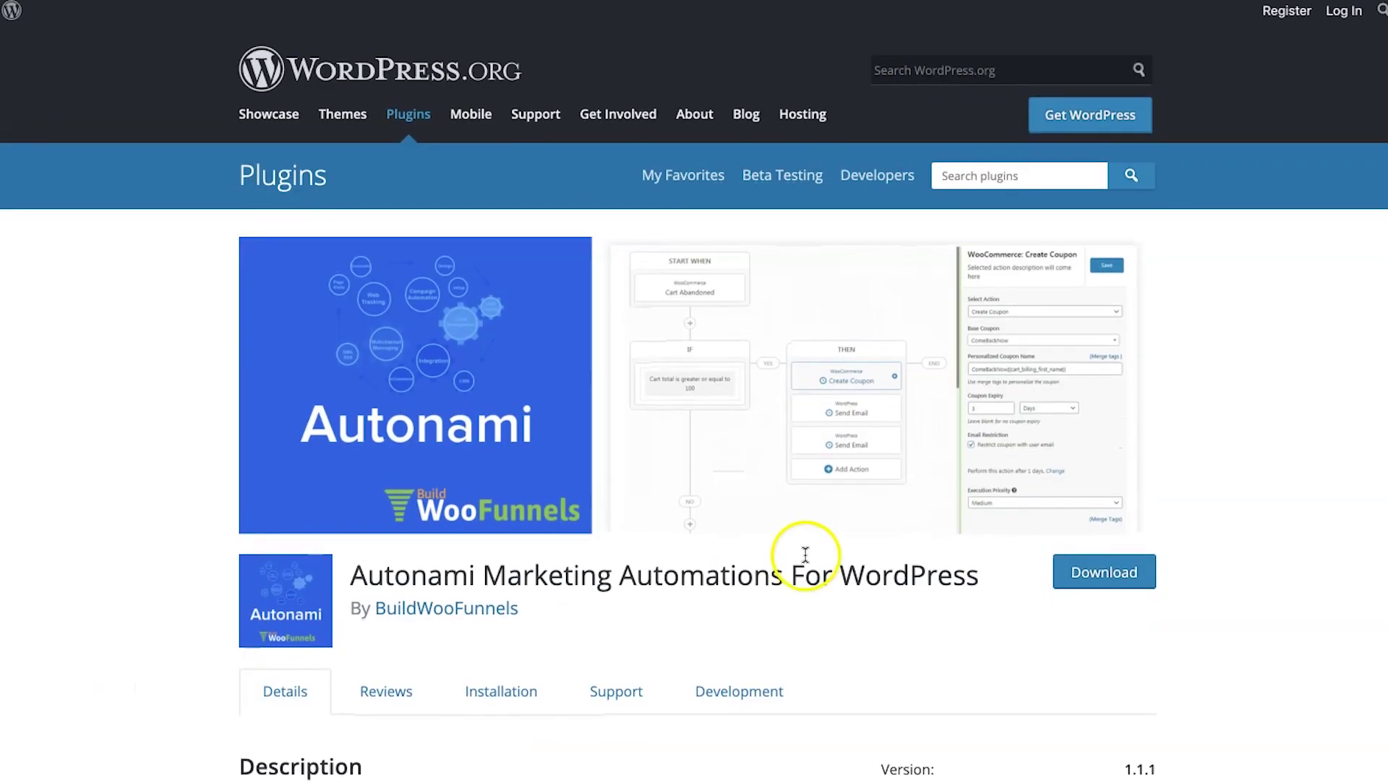
Step: Read the Autonami Marketing Automations plugin page on WordPress.org, including its abandoned cart and post-purchase email use cases
scroll(1224, 364, "down", 2)
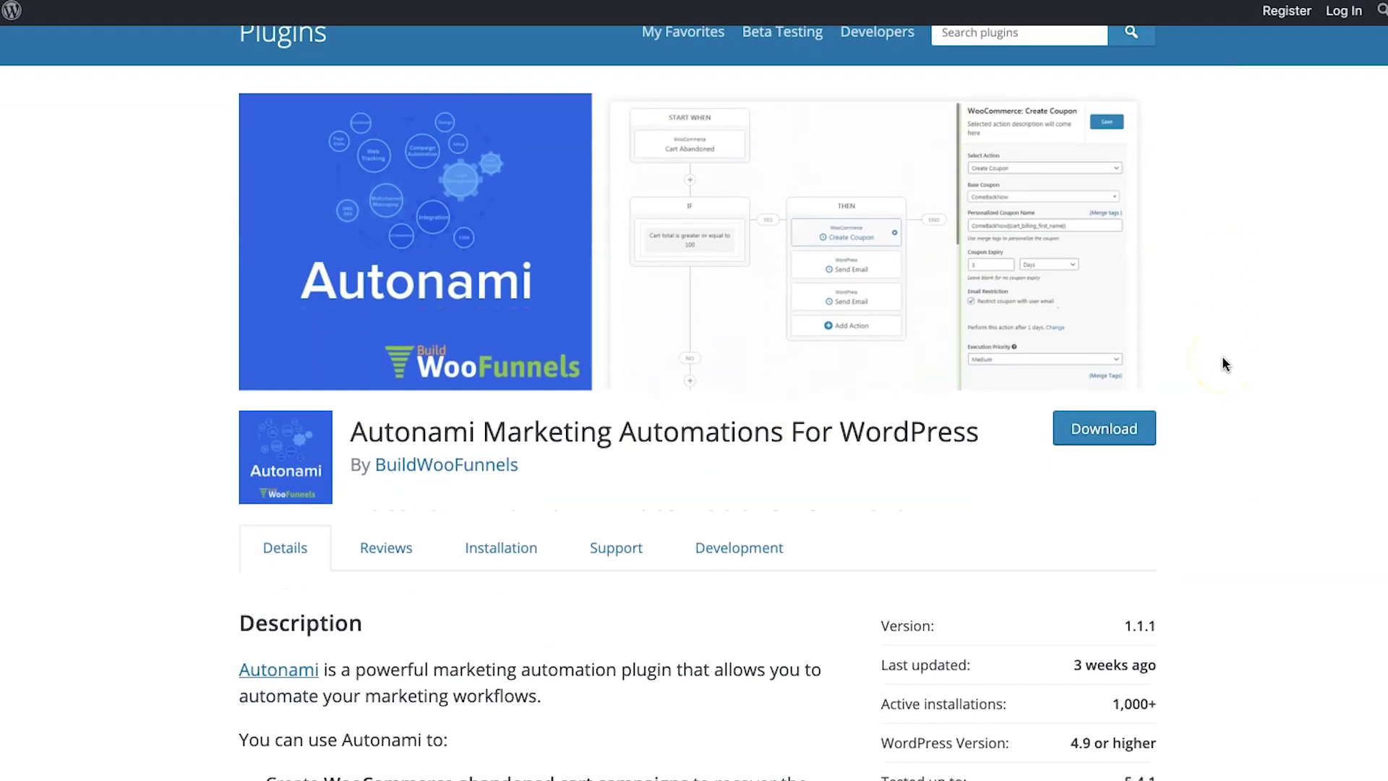
scroll(1222, 357, "down", 10)
scroll(1222, 364, "down", 12)
scroll(1225, 364, "down", 10)
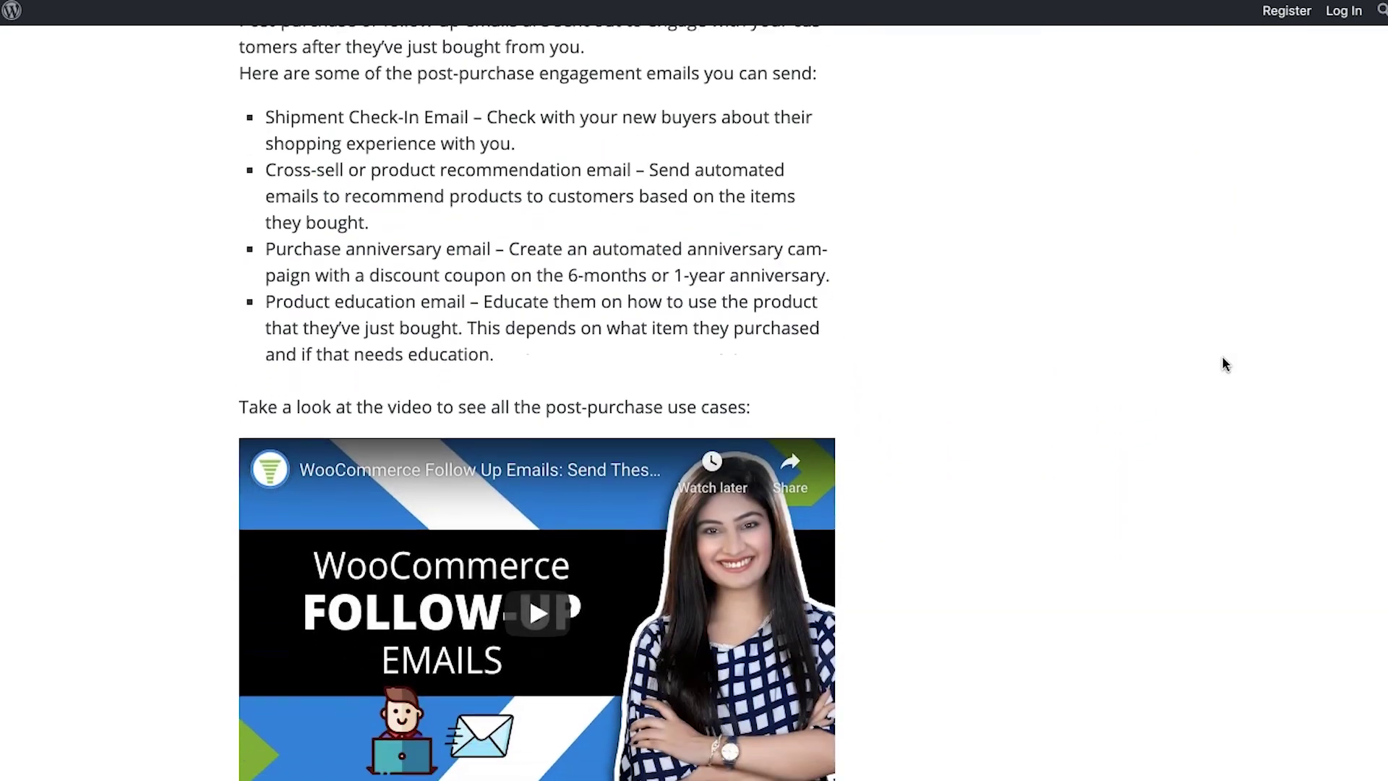
scroll(1222, 355, "up", 10)
scroll(1222, 355, "up", 4)
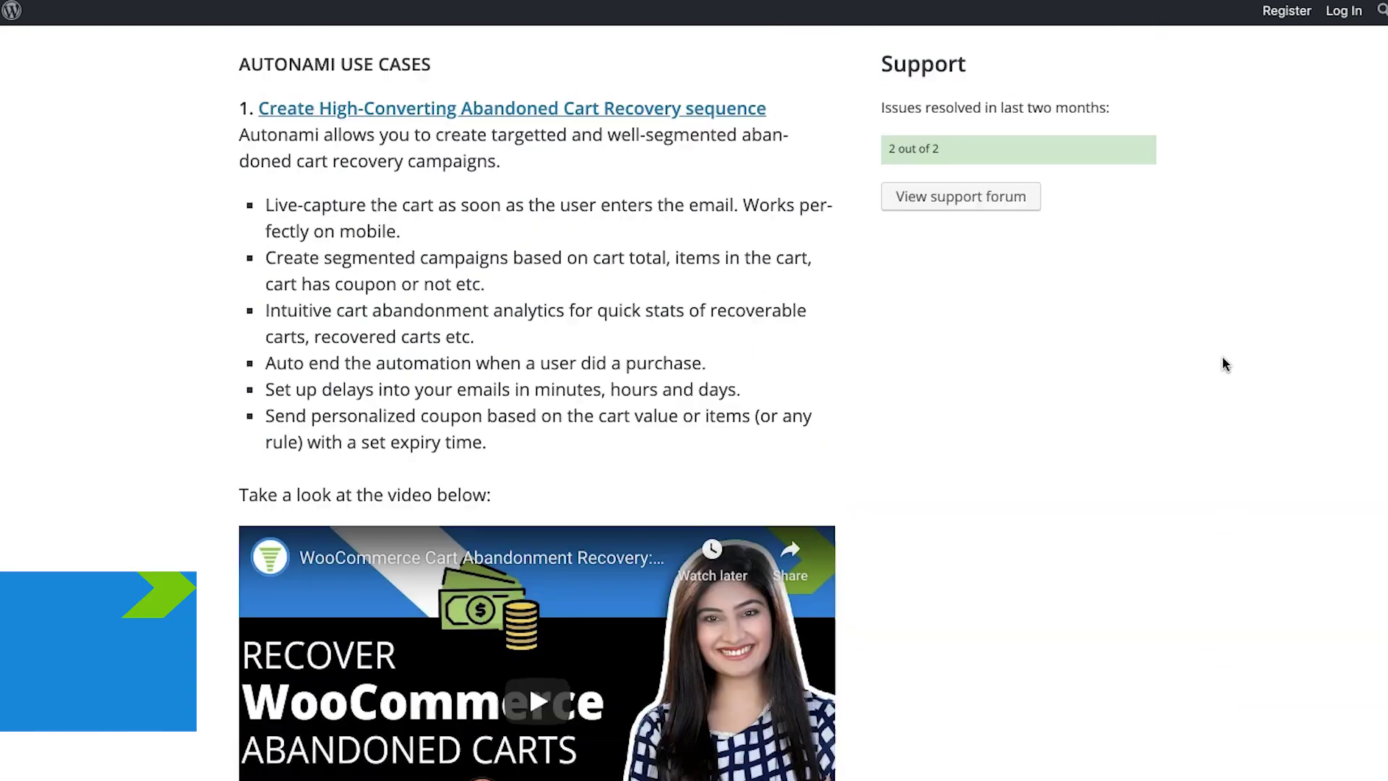
scroll(1221, 356, "up", 1)
scroll(1221, 356, "up", 2)
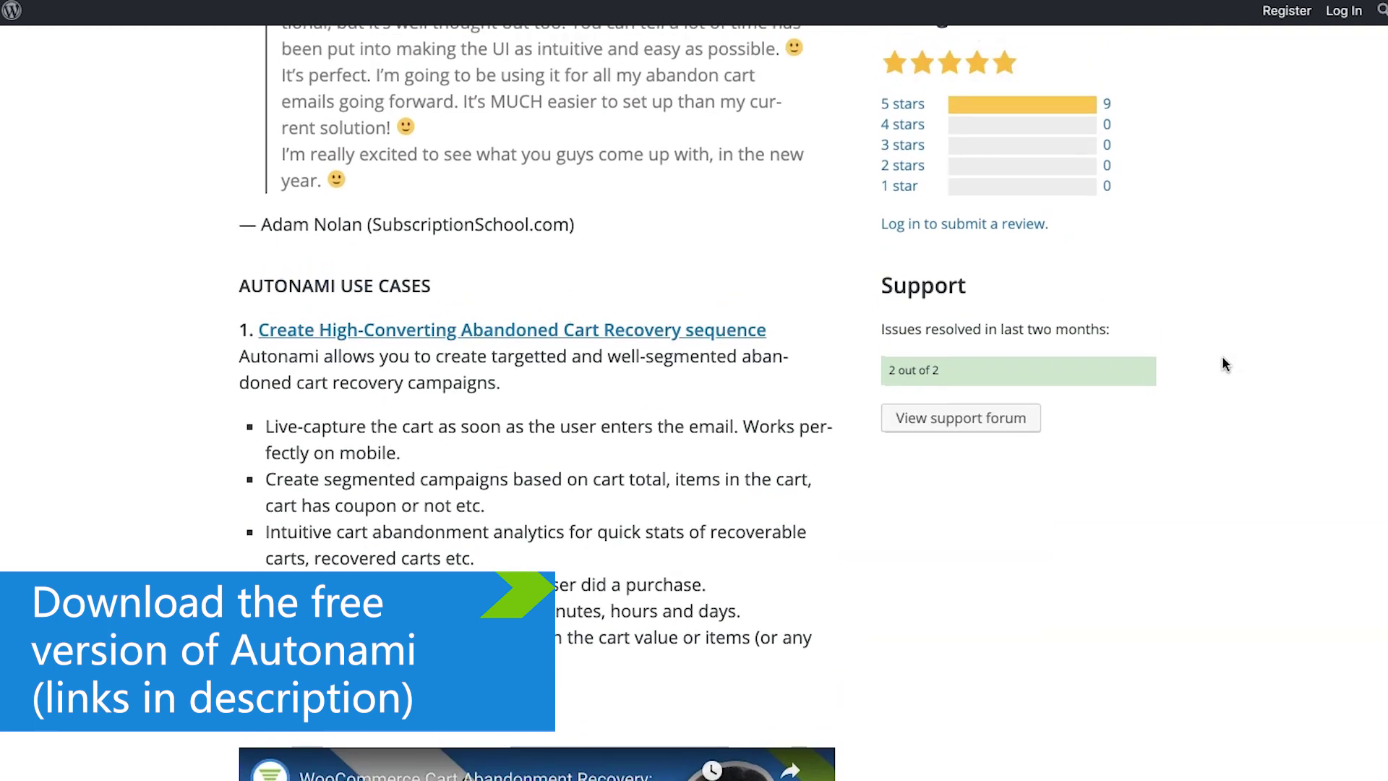
scroll(1222, 359, "down", 3)
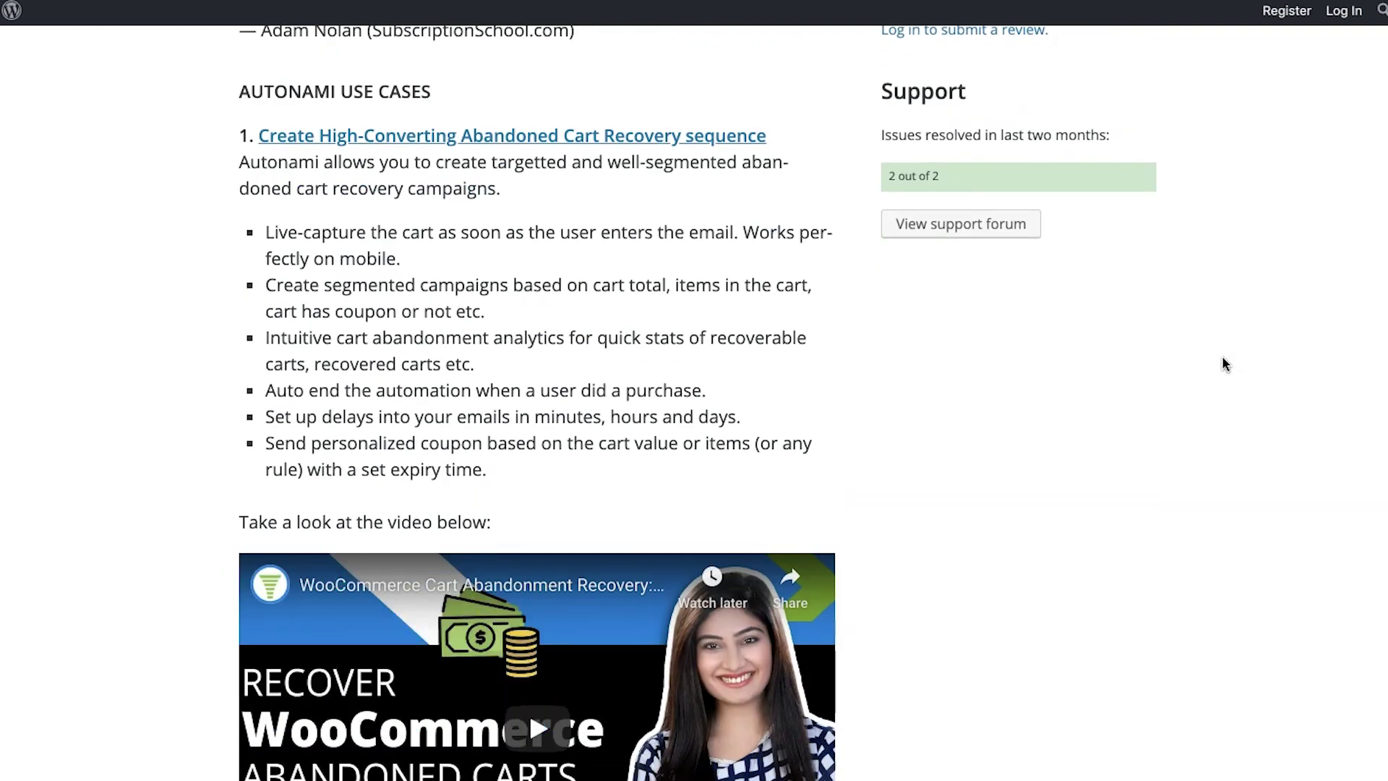
scroll(1222, 361, "up", 3)
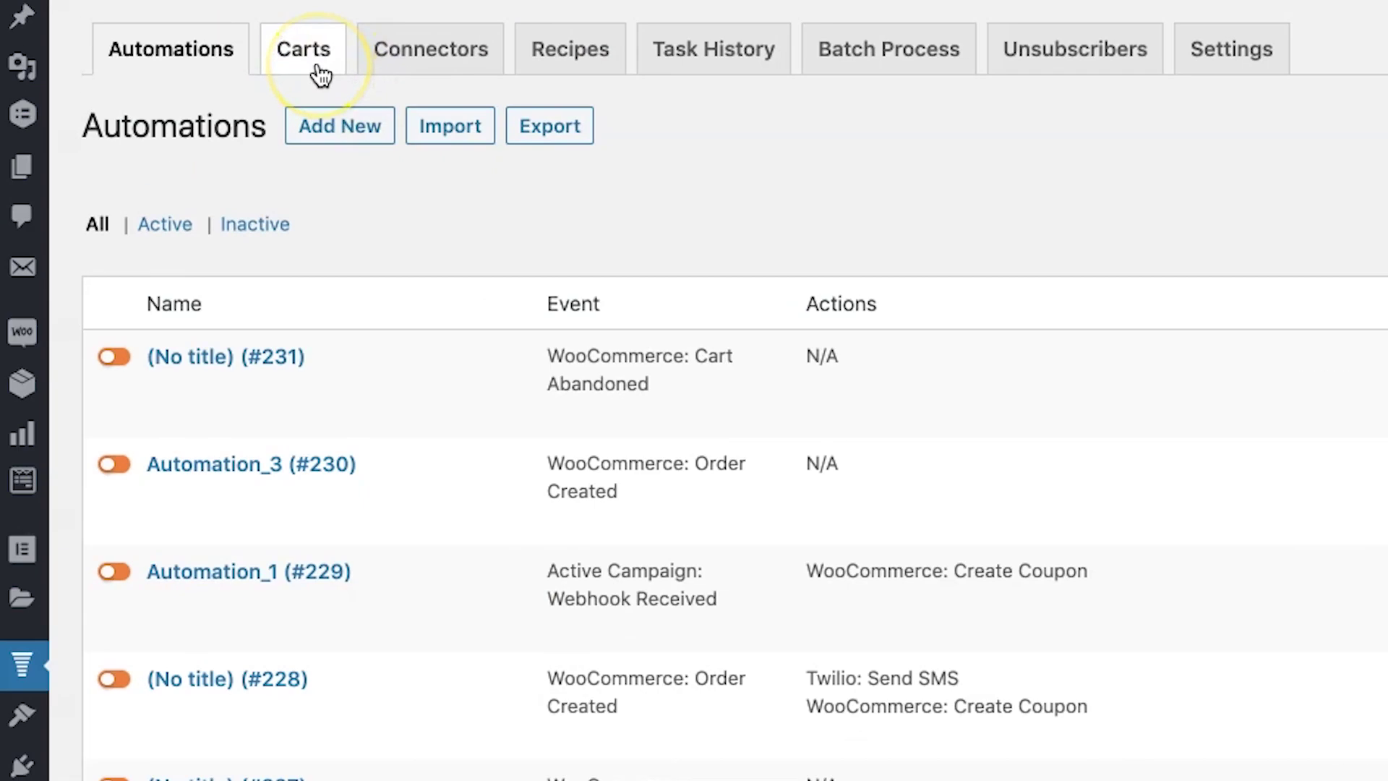
Step: Open Autonami's Carts analytics and review the cart and revenue statistics and charts
left_click(394, 94)
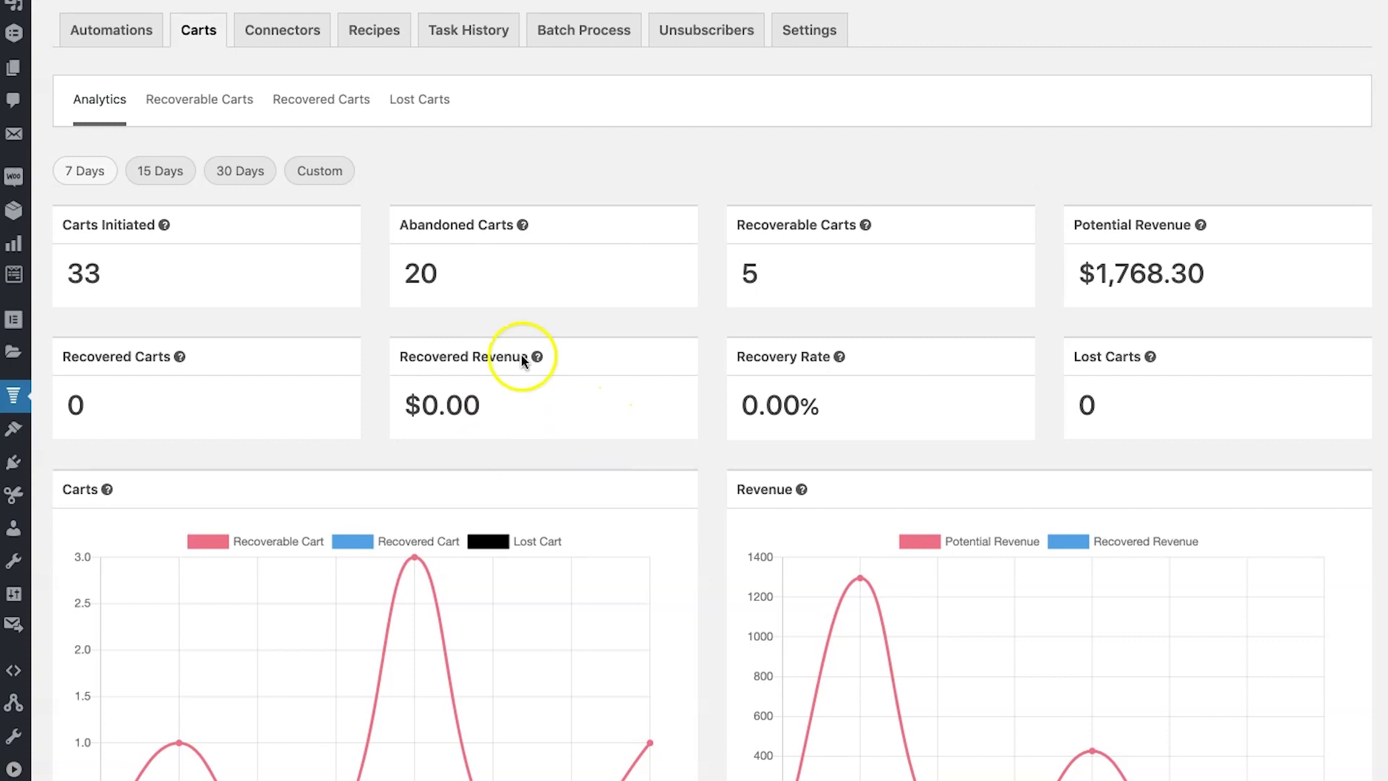
scroll(635, 418, "down", 1)
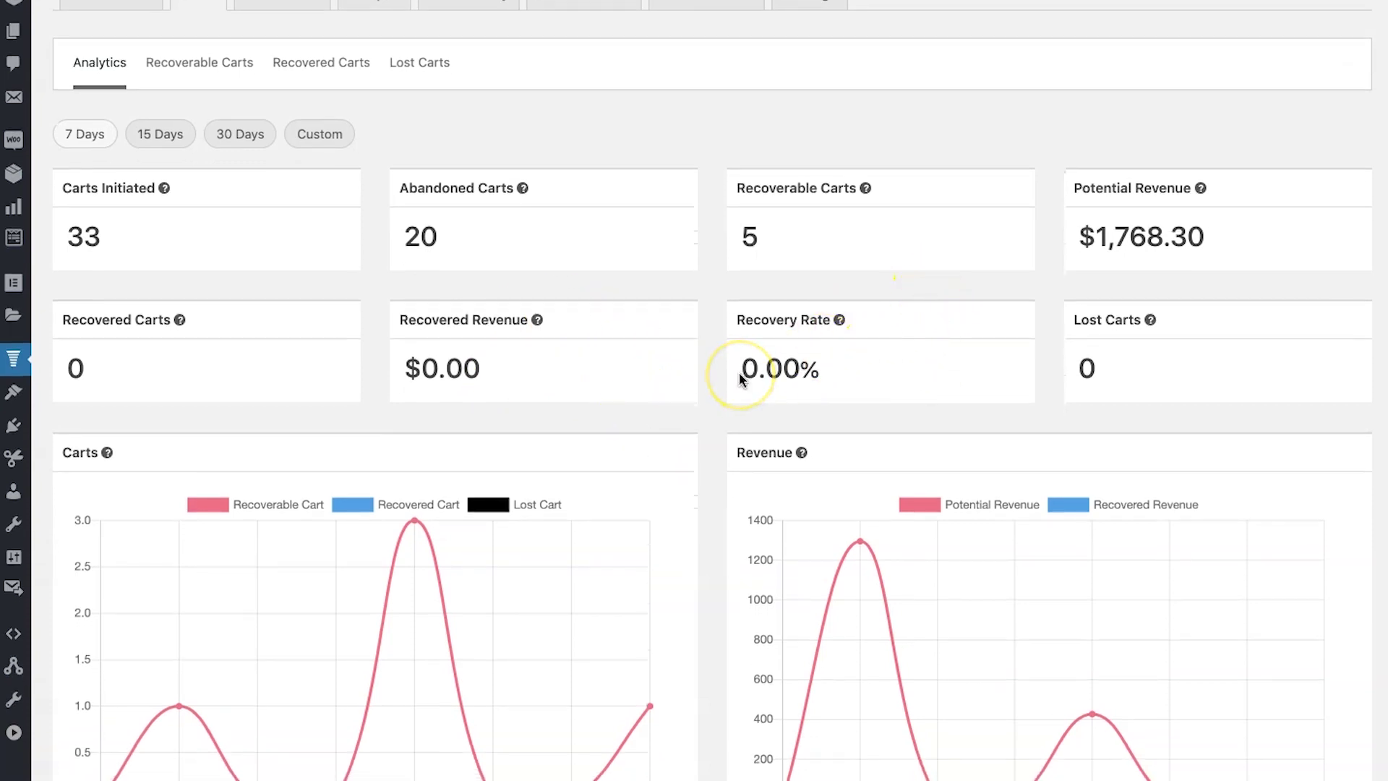
scroll(669, 396, "down", 1)
scroll(670, 397, "up", 3)
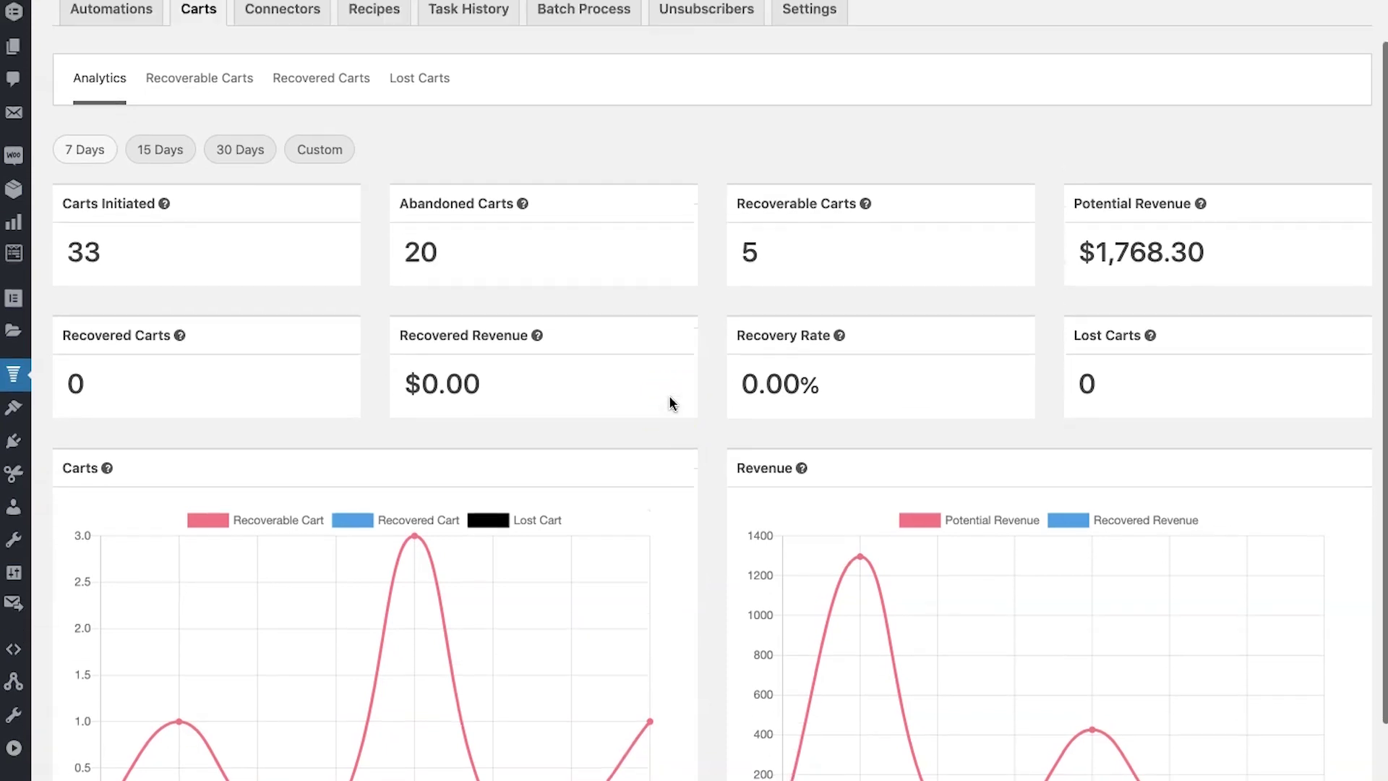
Step: Import the "Cart abandonment email series without coupon" recipe in Autonami and open the imported automation
scroll(669, 403, "down", 1)
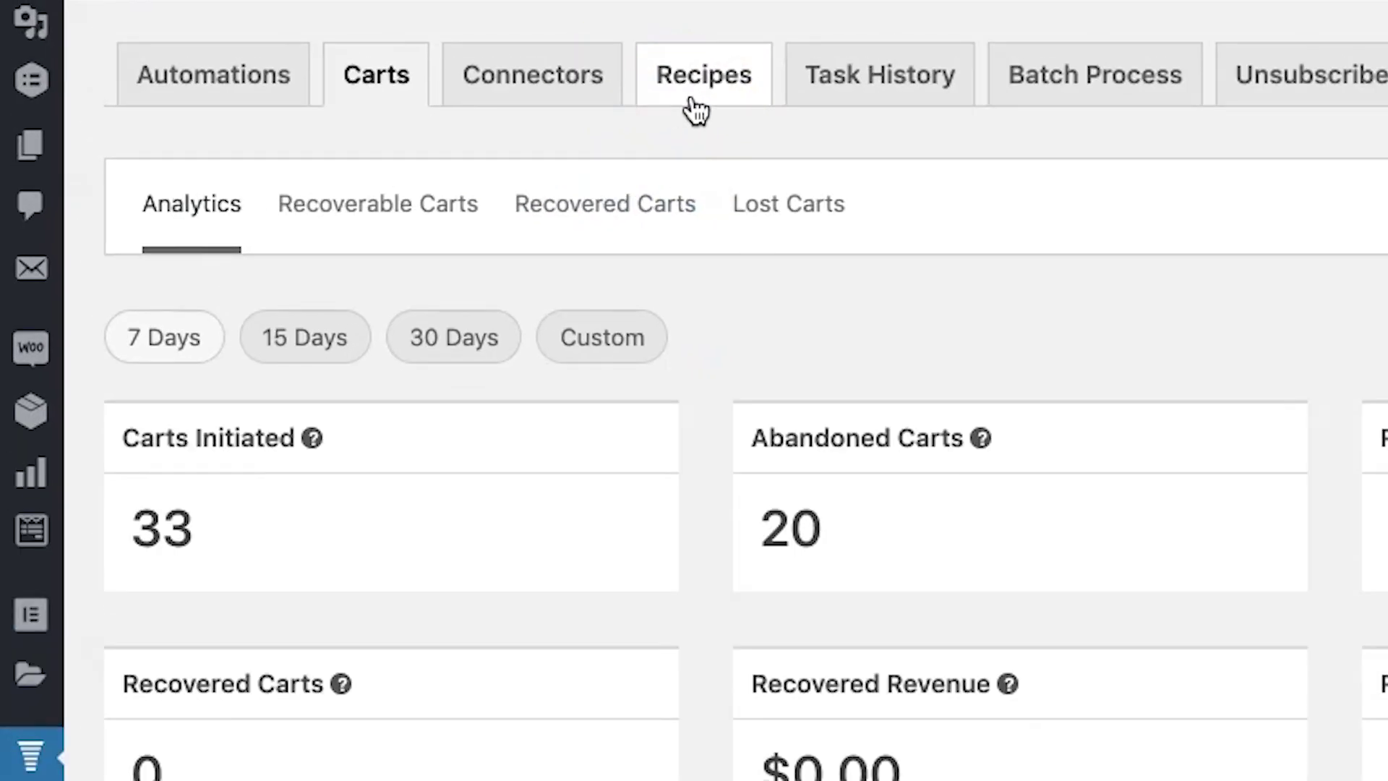
left_click(696, 109)
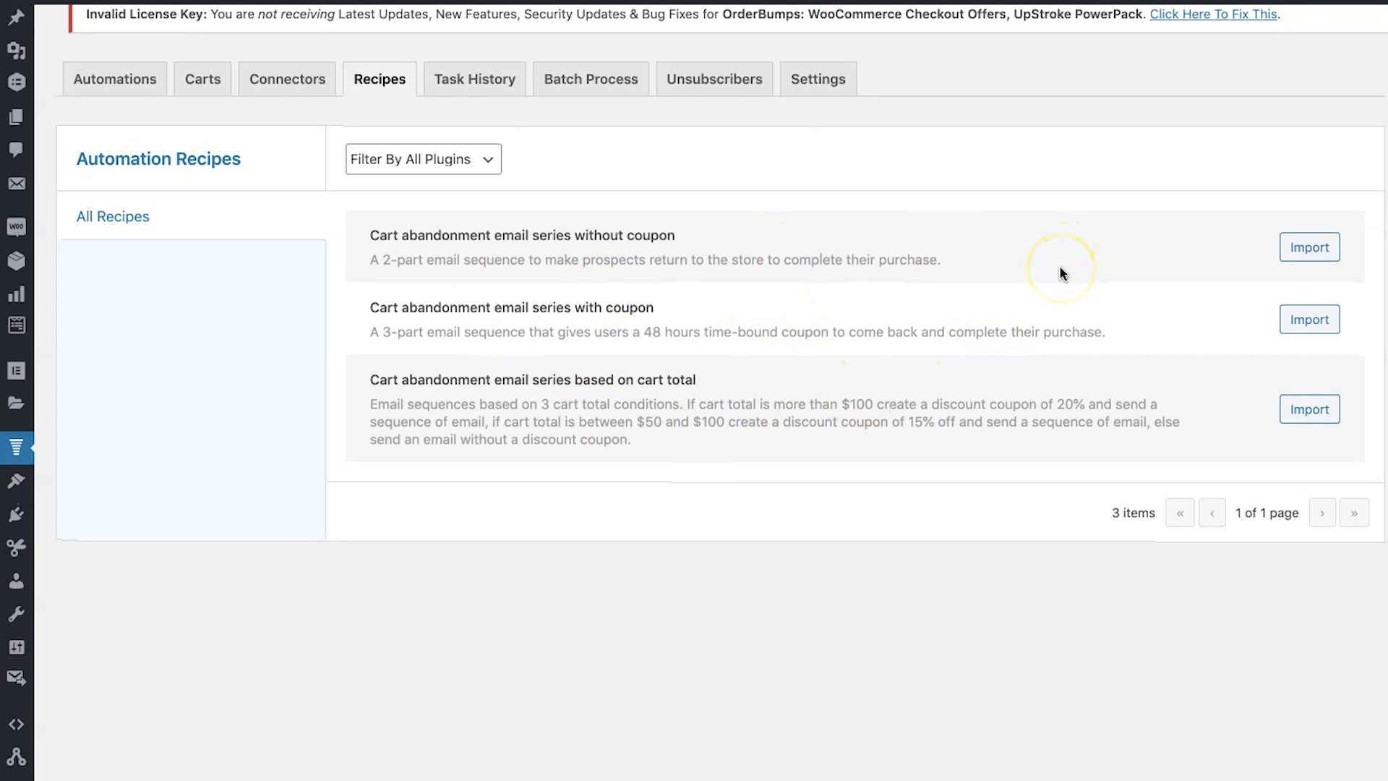
left_click(1310, 319)
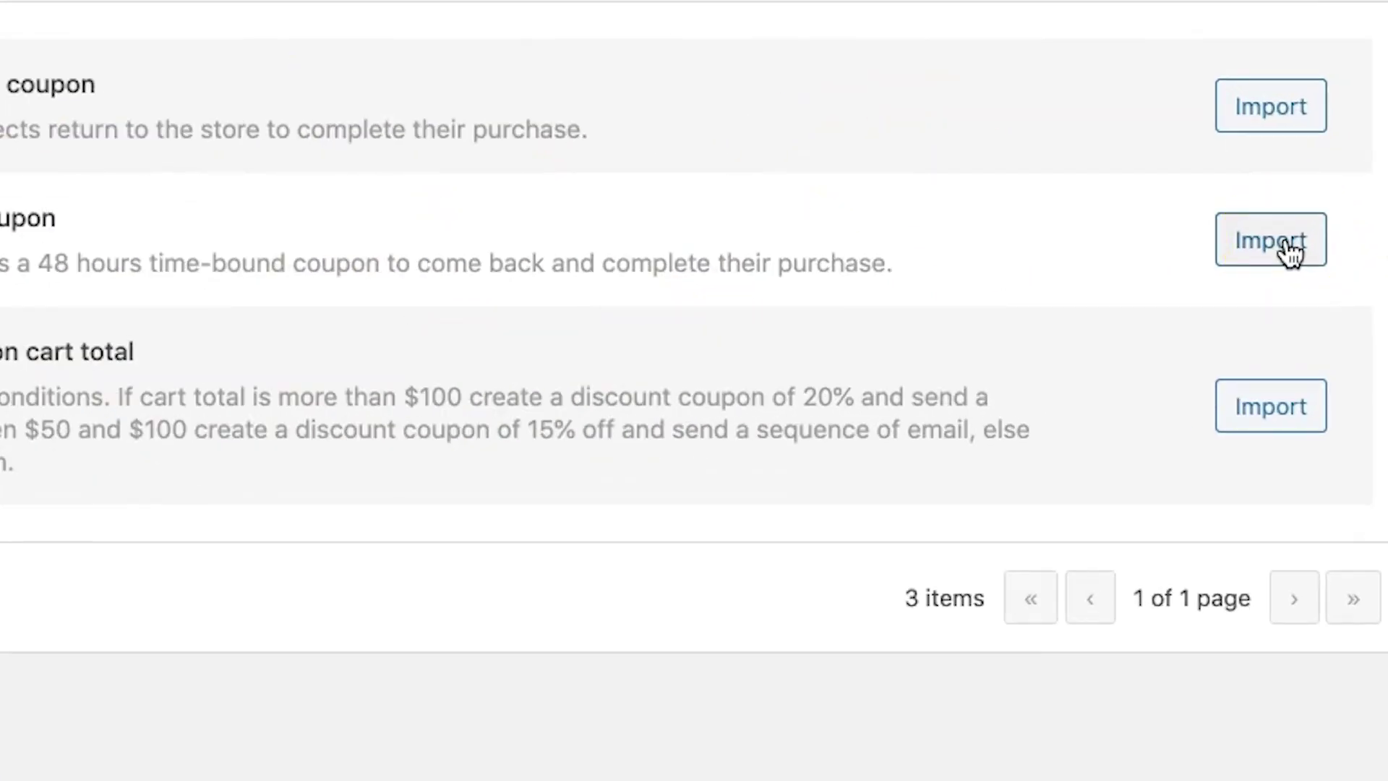
left_click(1137, 134)
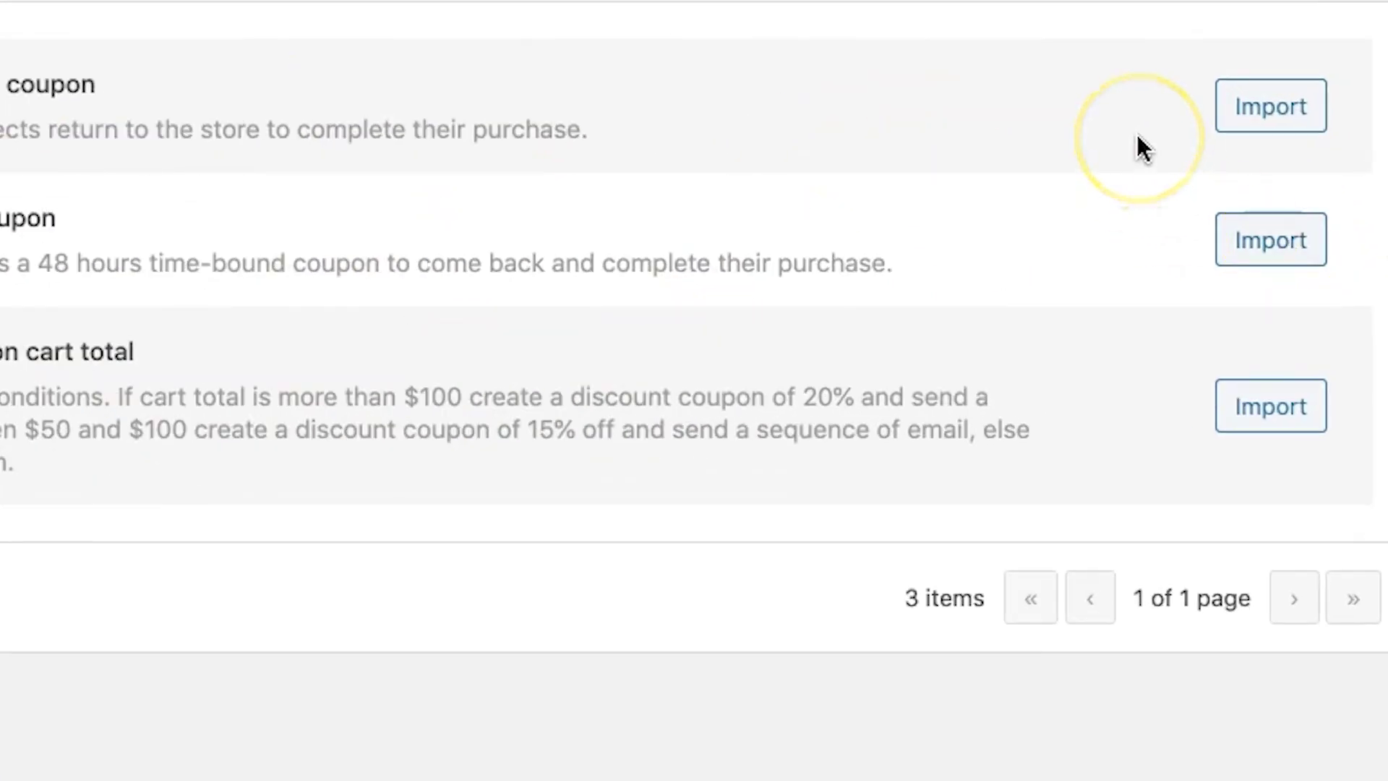
left_click(583, 486)
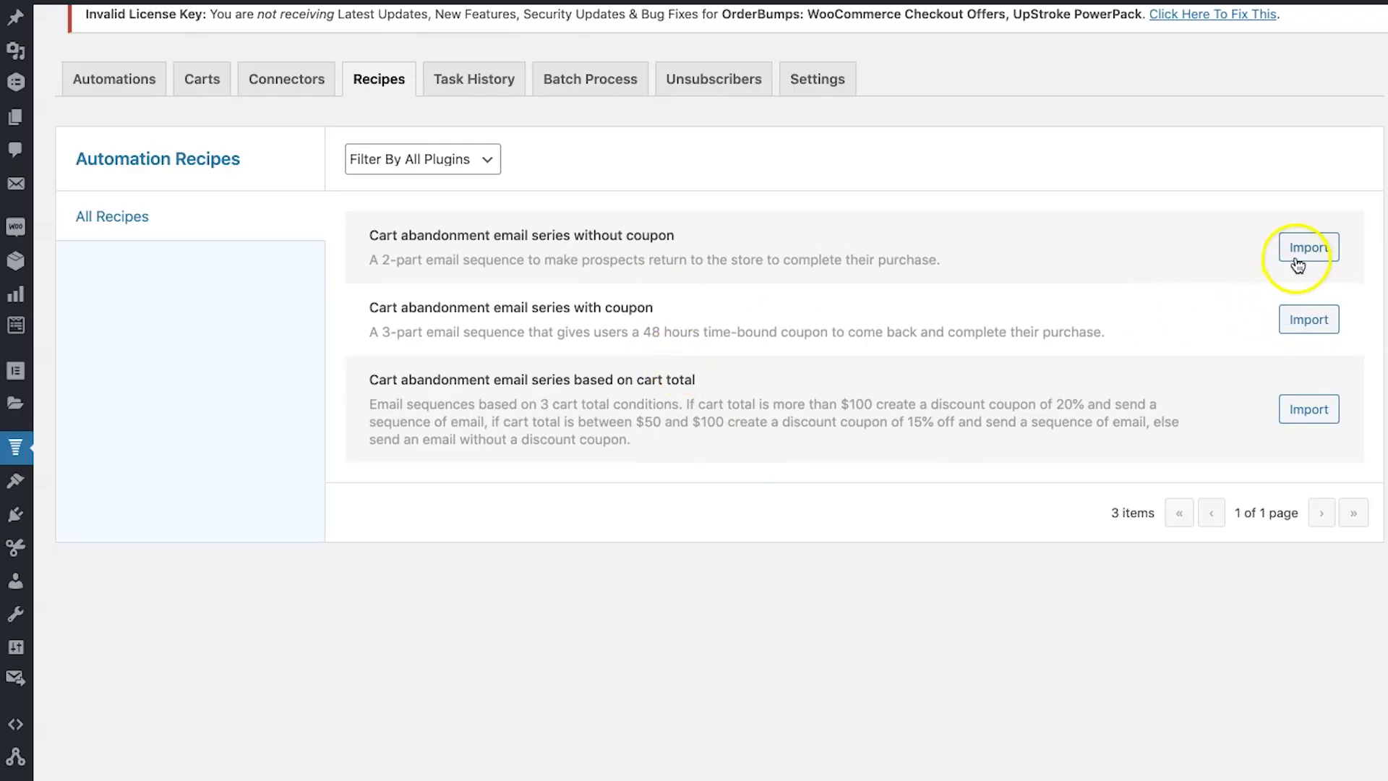
left_click(1297, 265)
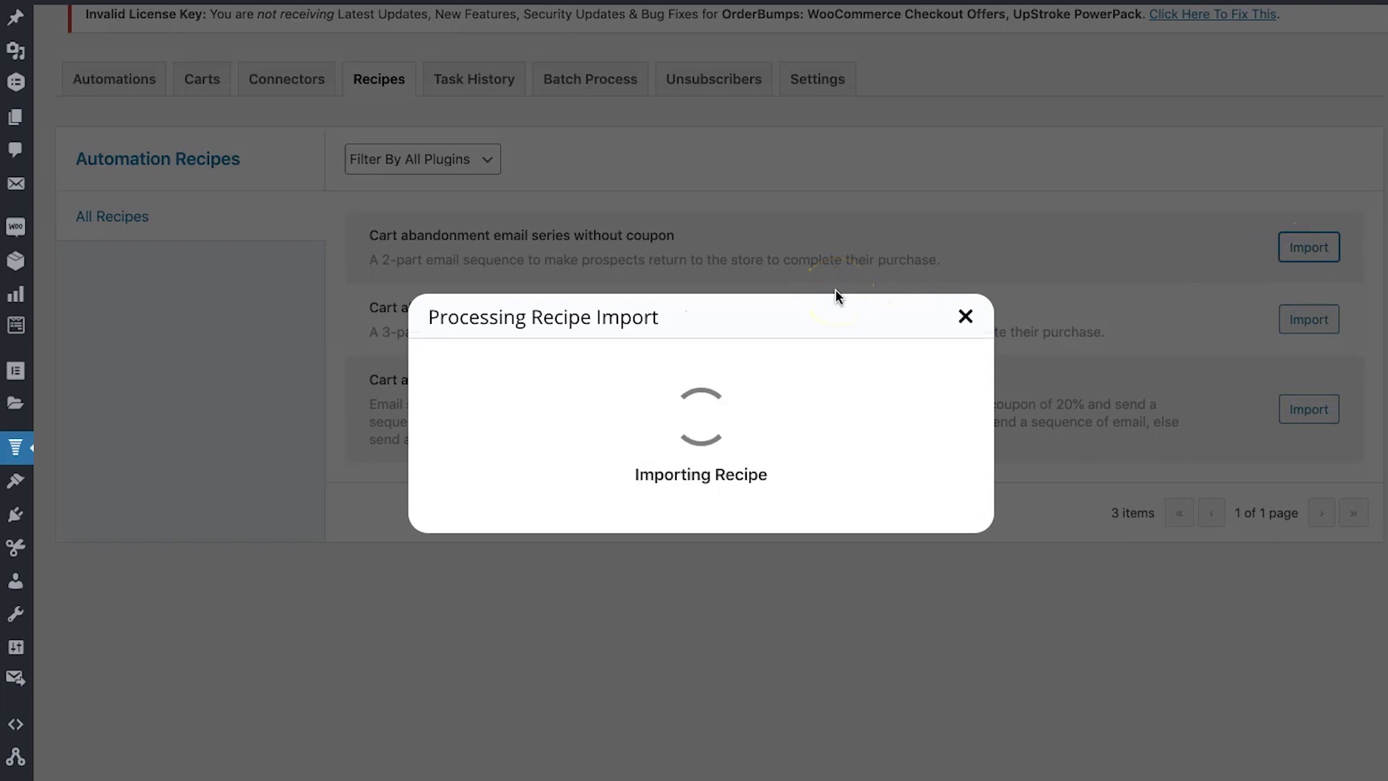
left_click(771, 389)
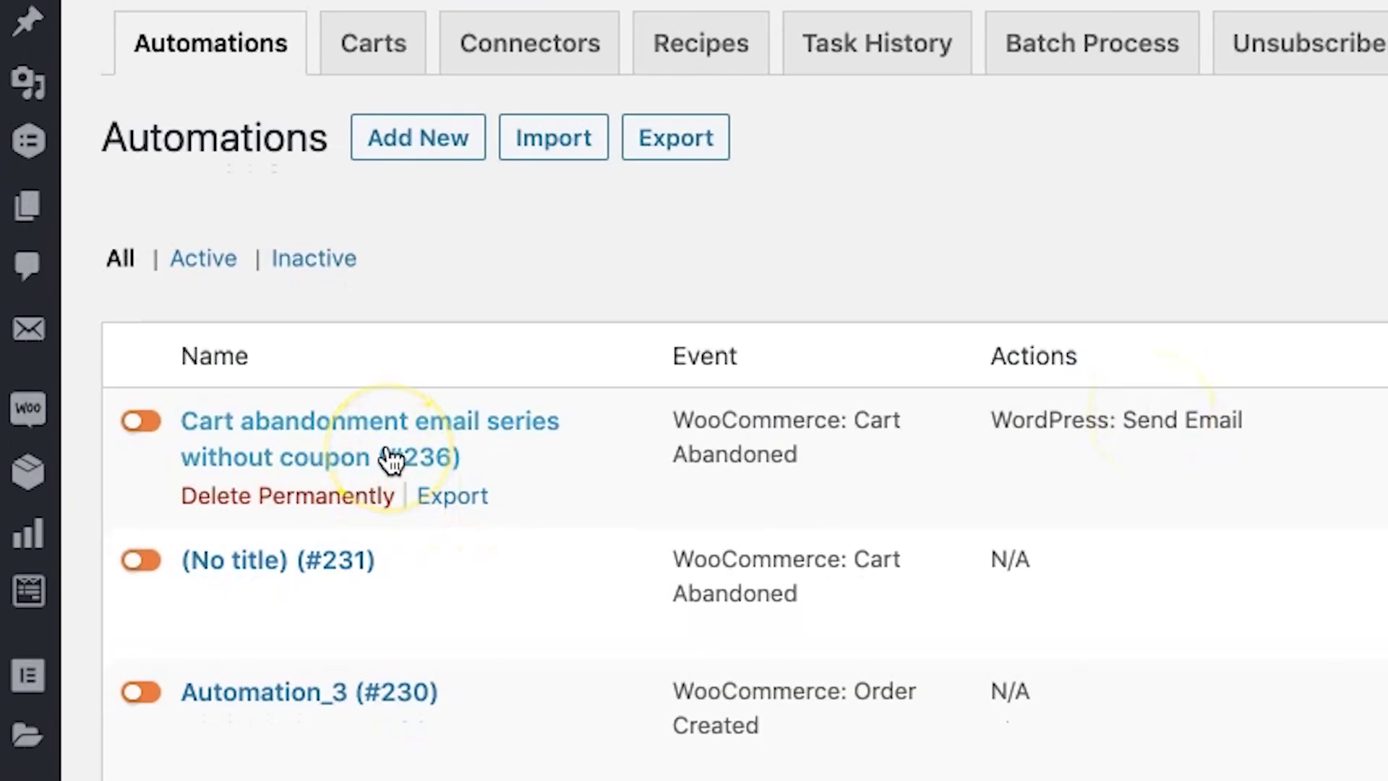
left_click(390, 457)
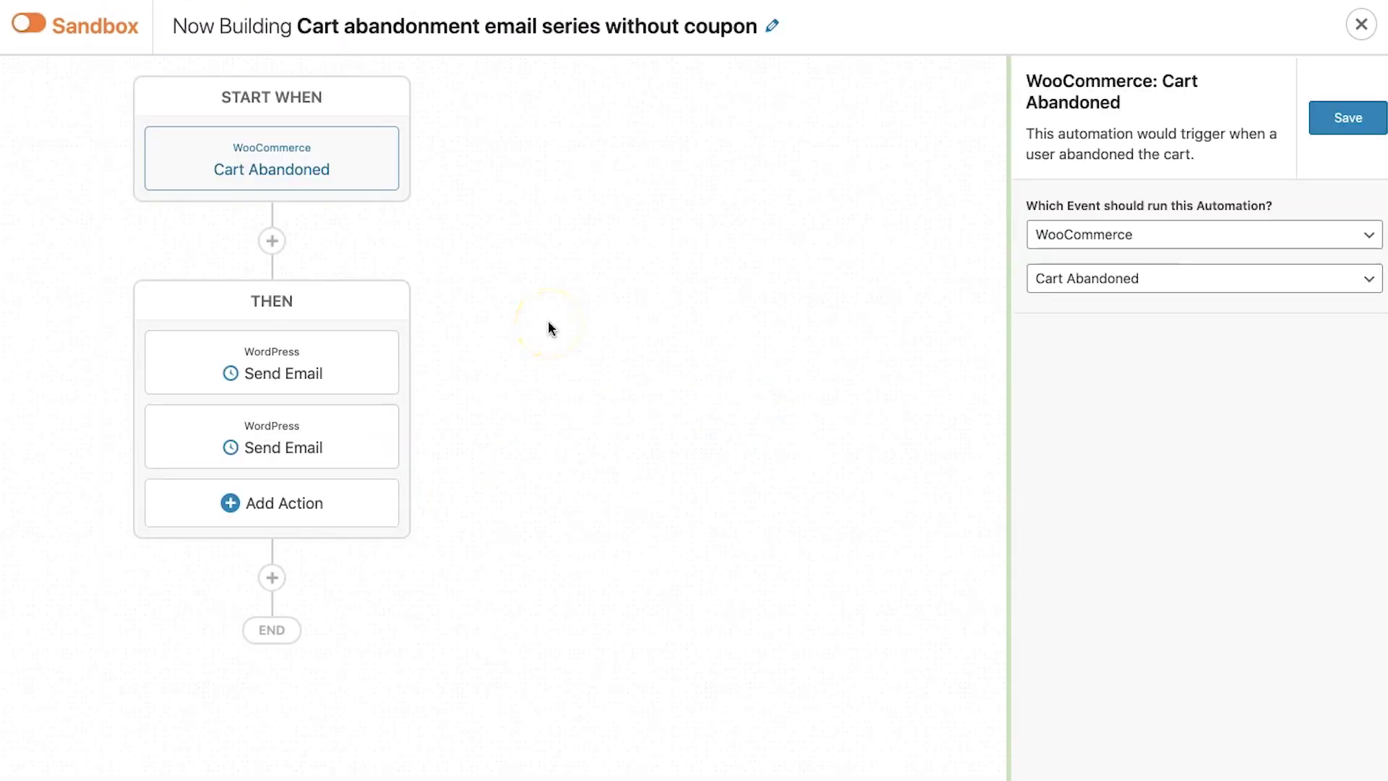
Step: Review the automation's WooCommerce Cart Abandoned trigger, its available events and the two Send Email actions
left_click(292, 184)
left_click(1206, 269)
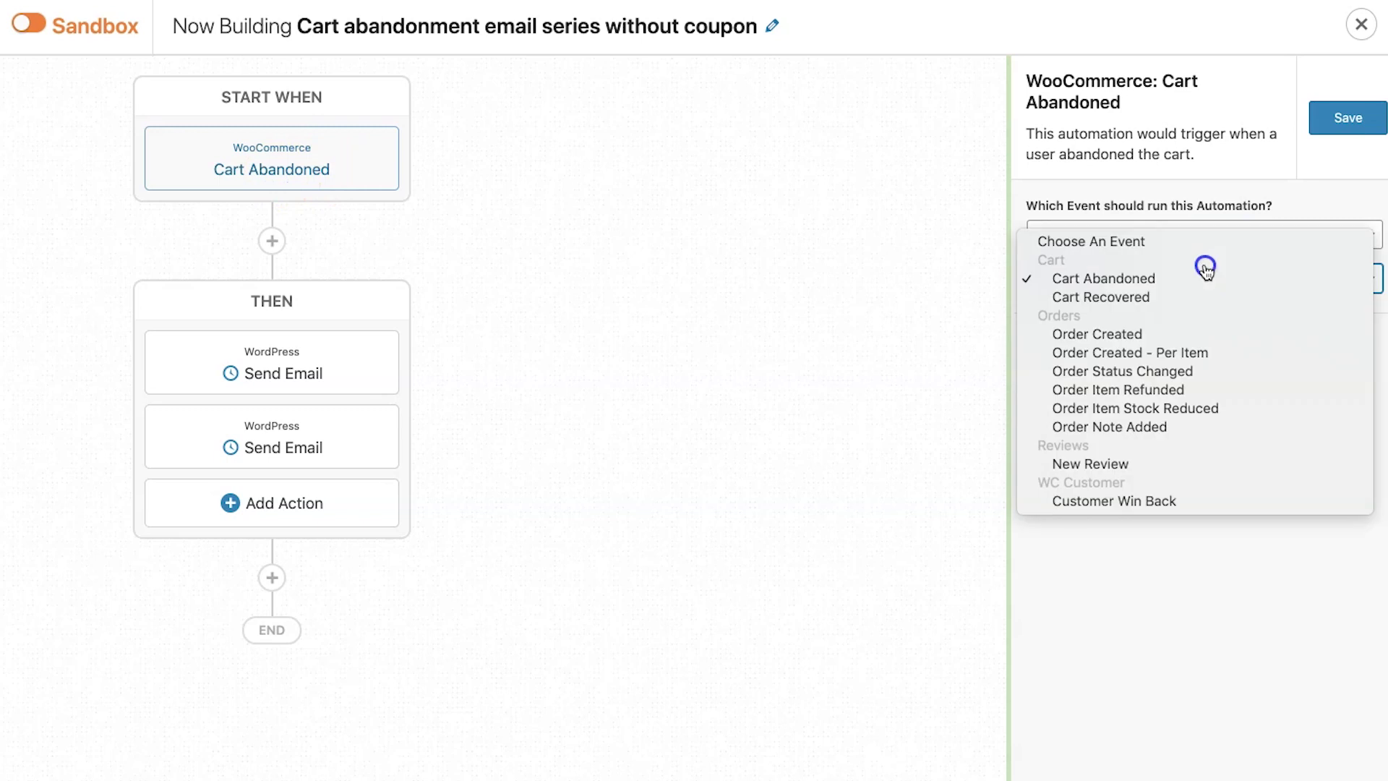
left_click(1133, 284)
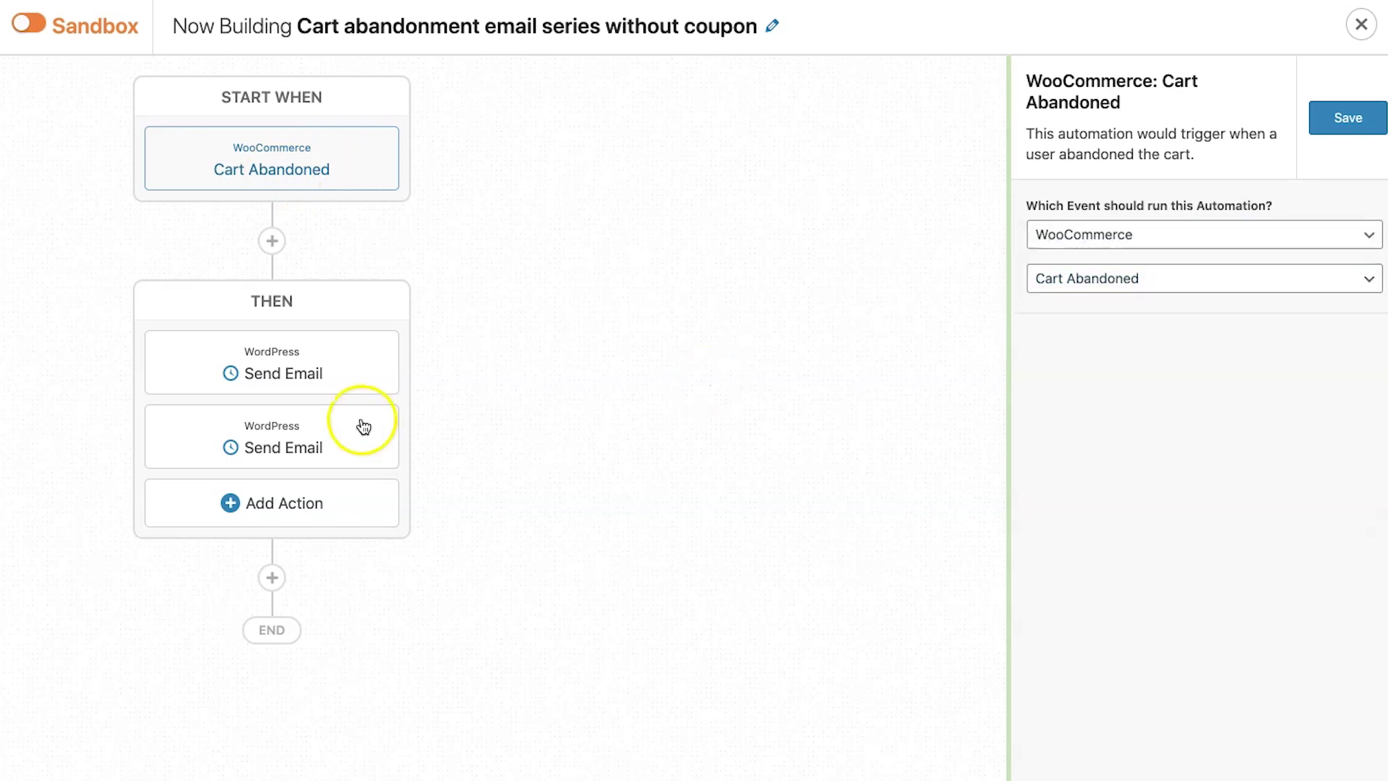
left_click(321, 377)
left_click(302, 434)
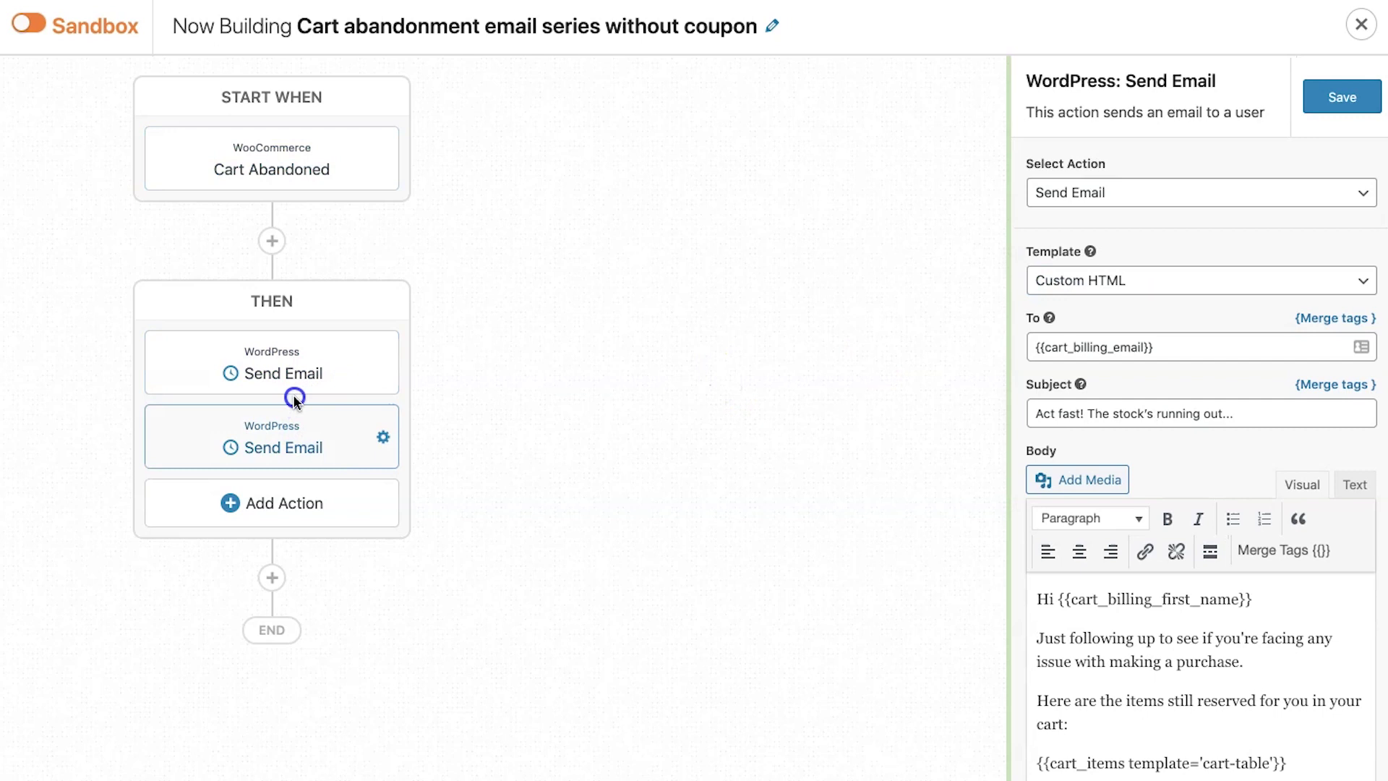
left_click(261, 193)
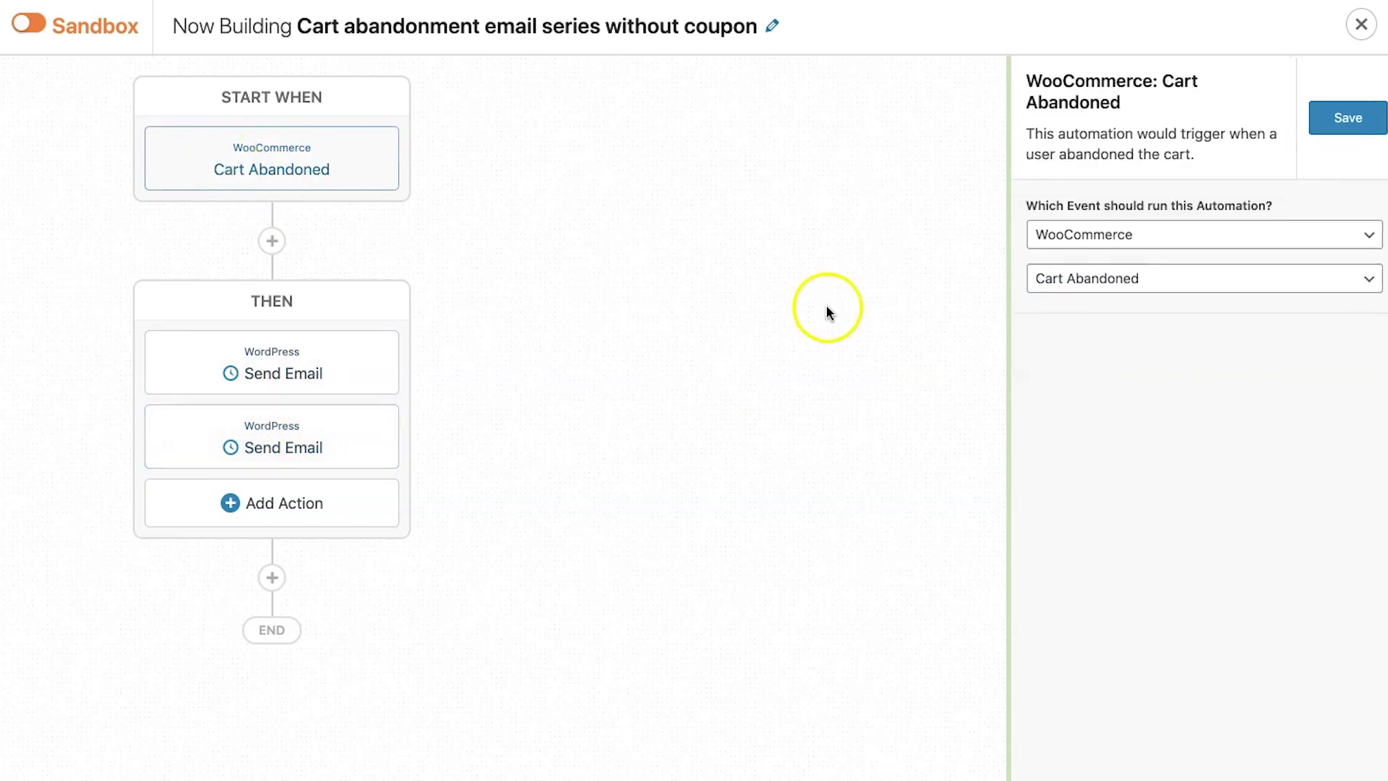
left_click(812, 80)
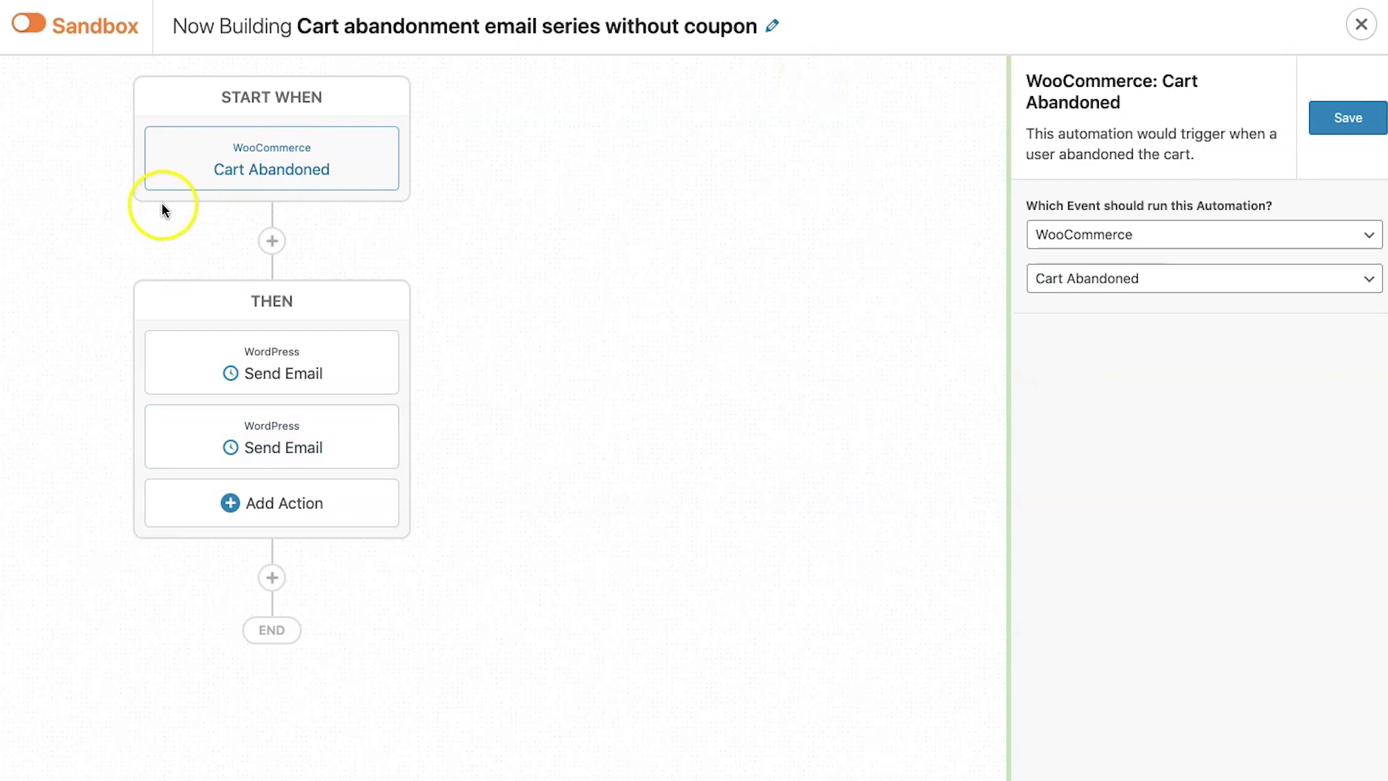
Step: Add a conditional action after the Cart Abandoned trigger with the rule Aerocheckout Page is "Order Form - One-Page Checkout" and save it
left_click(272, 241)
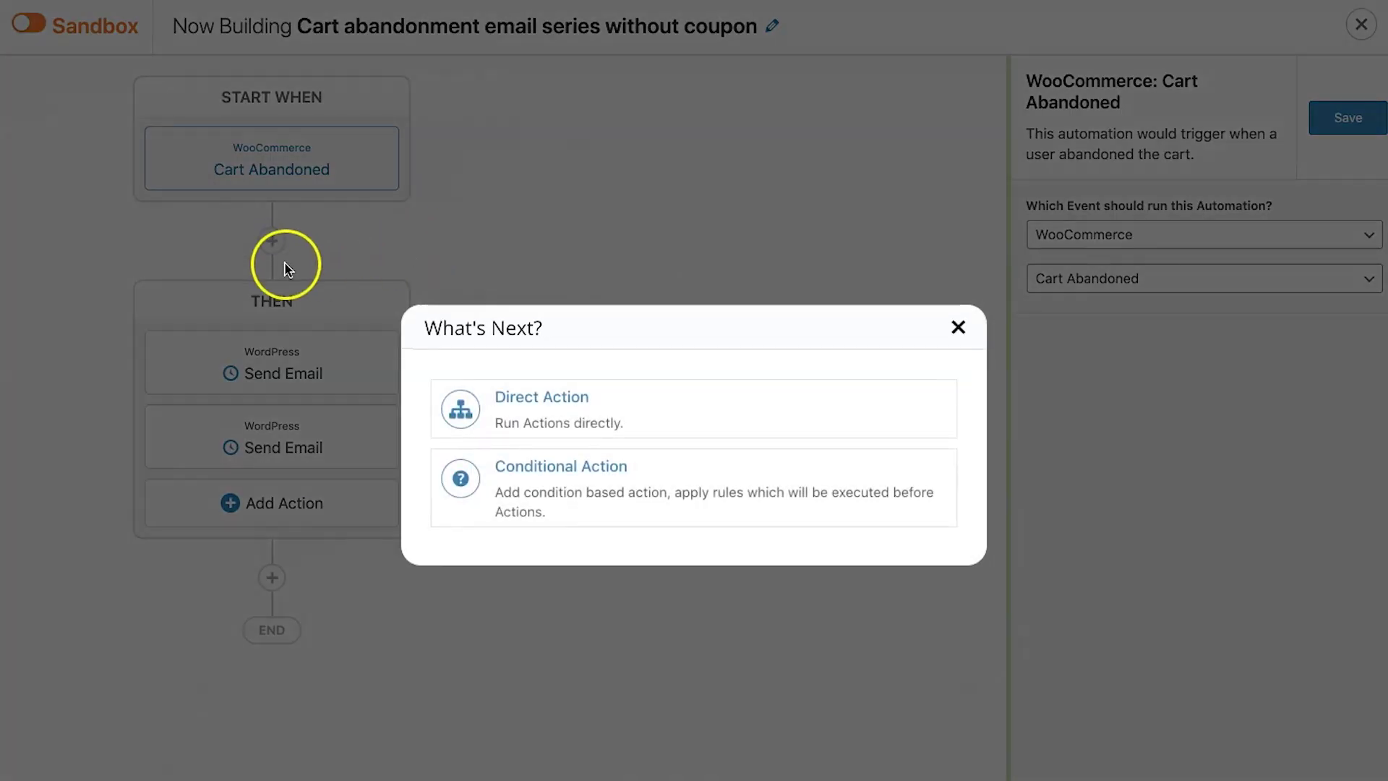
left_click(564, 492)
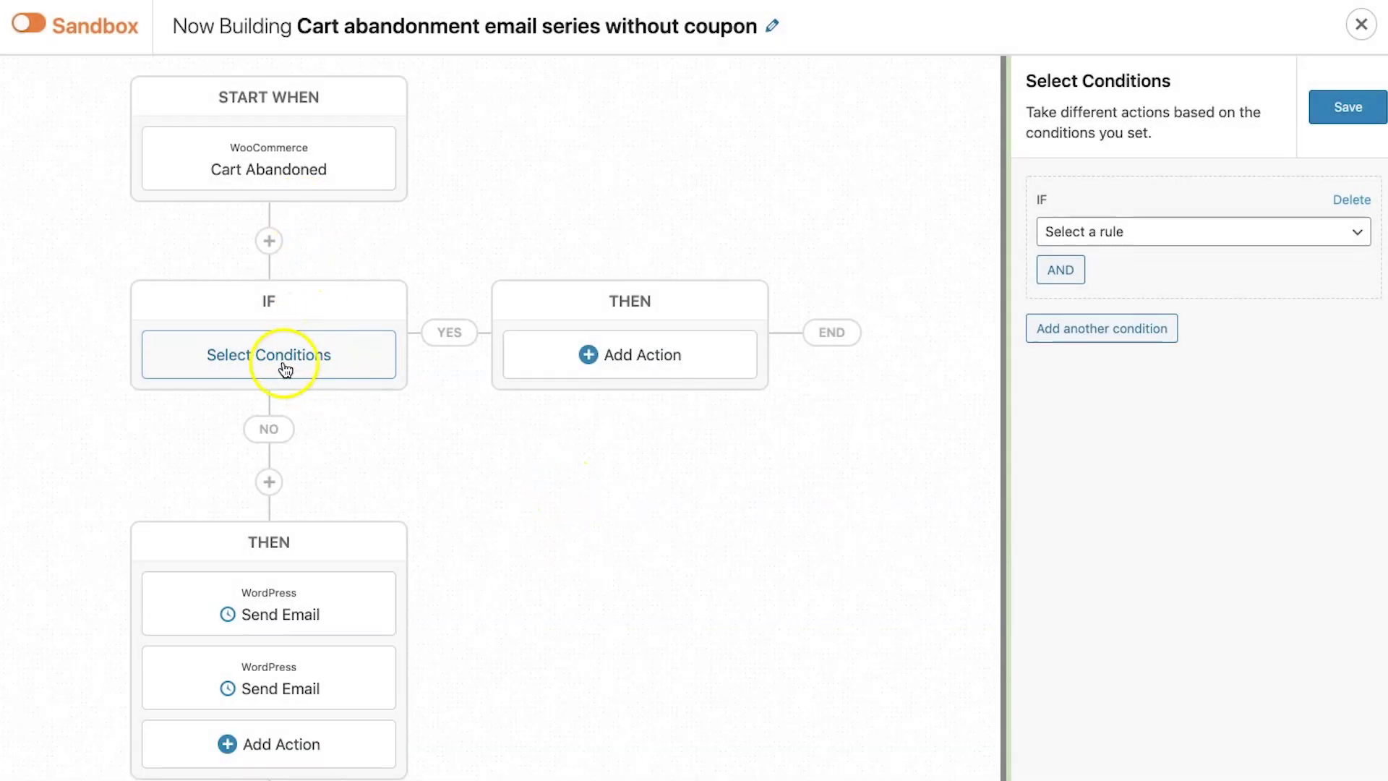
left_click(1159, 232)
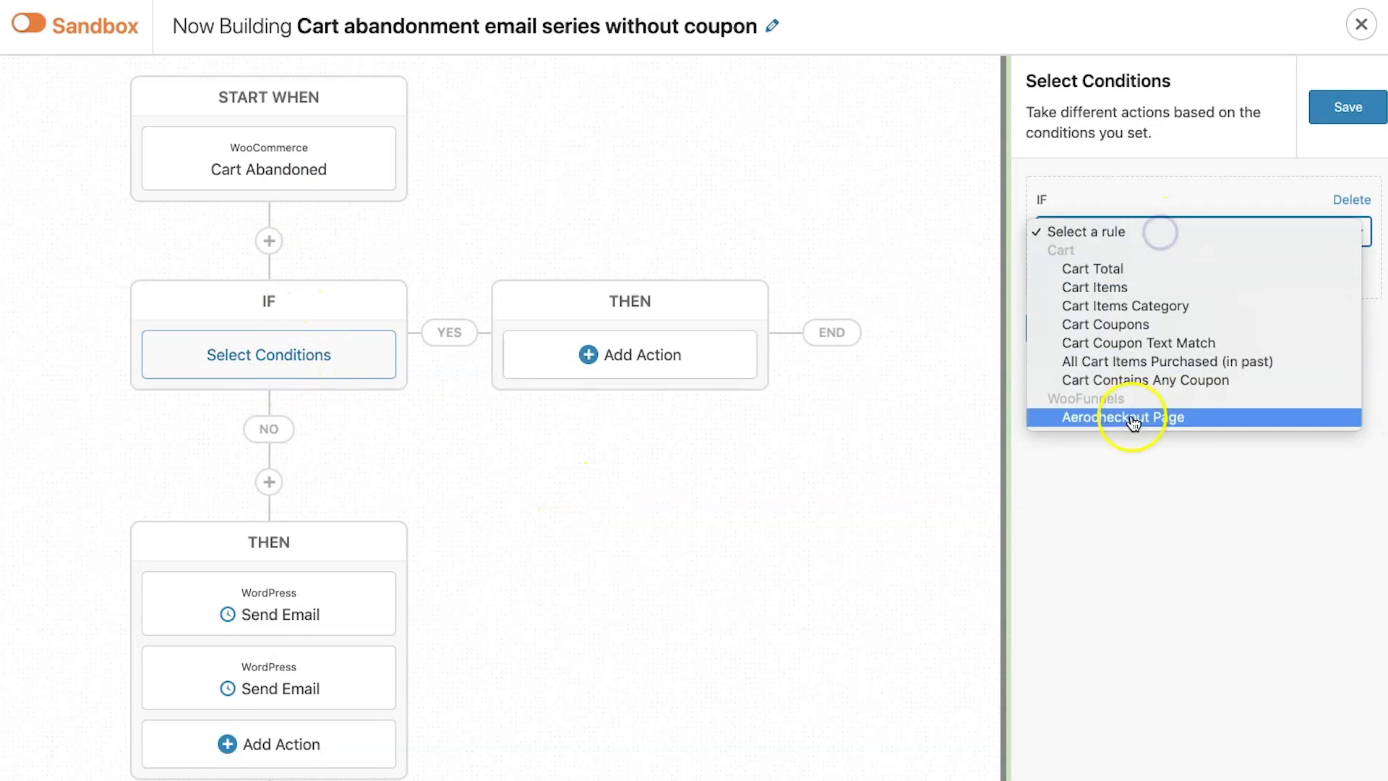
left_click(1133, 419)
left_click(1077, 322)
type("ord")
left_click(1077, 352)
left_click(1344, 107)
Step: Add a WordPress Send Email action to the condition's Yes branch
left_click(579, 351)
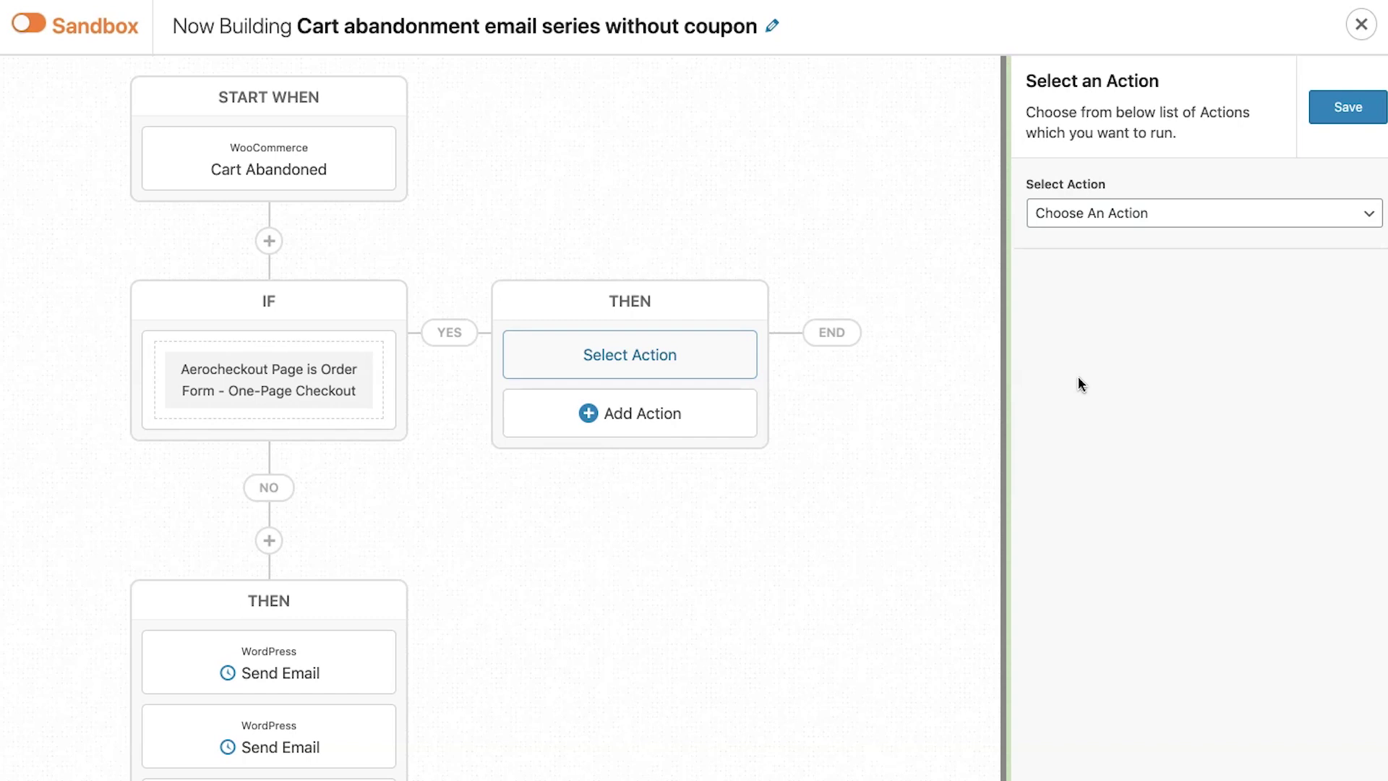
left_click(997, 251)
left_click(1079, 232)
left_click(1084, 223)
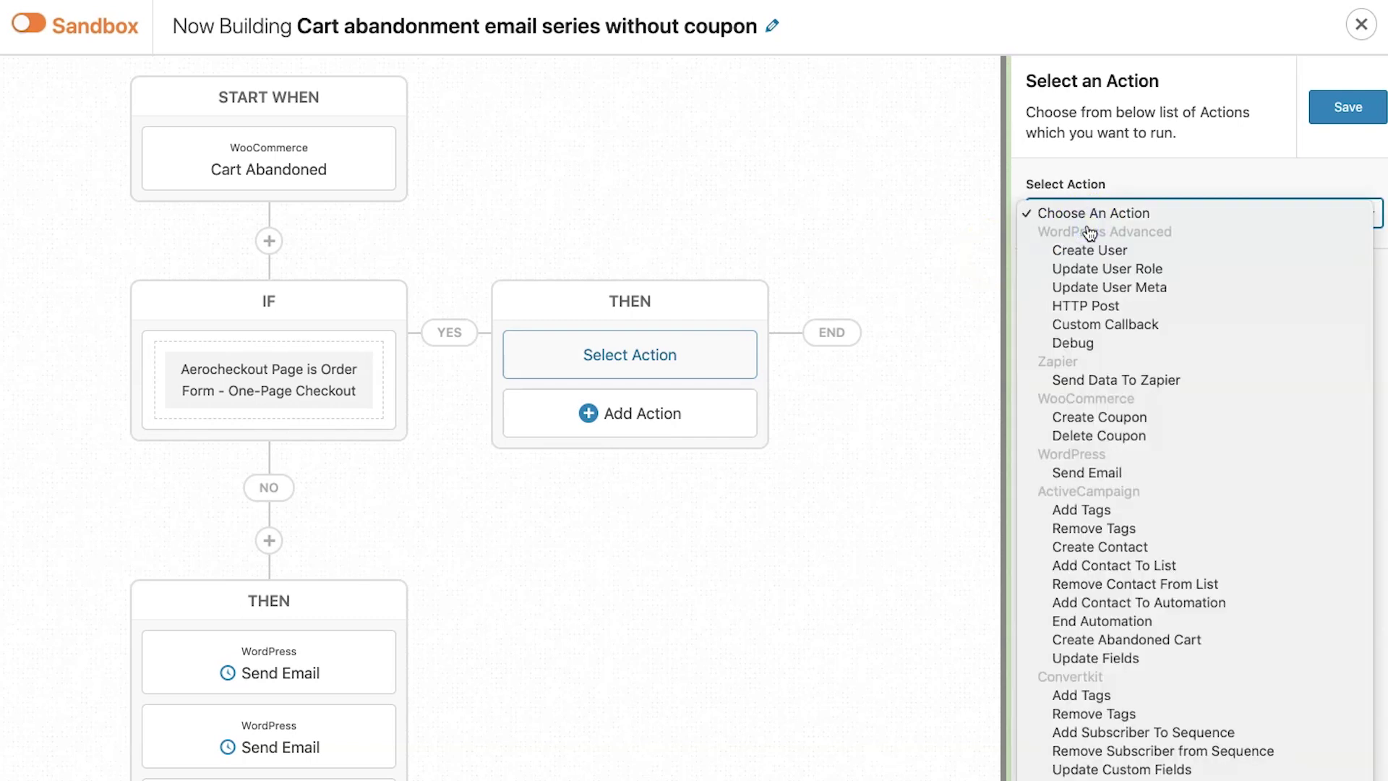
left_click(1091, 474)
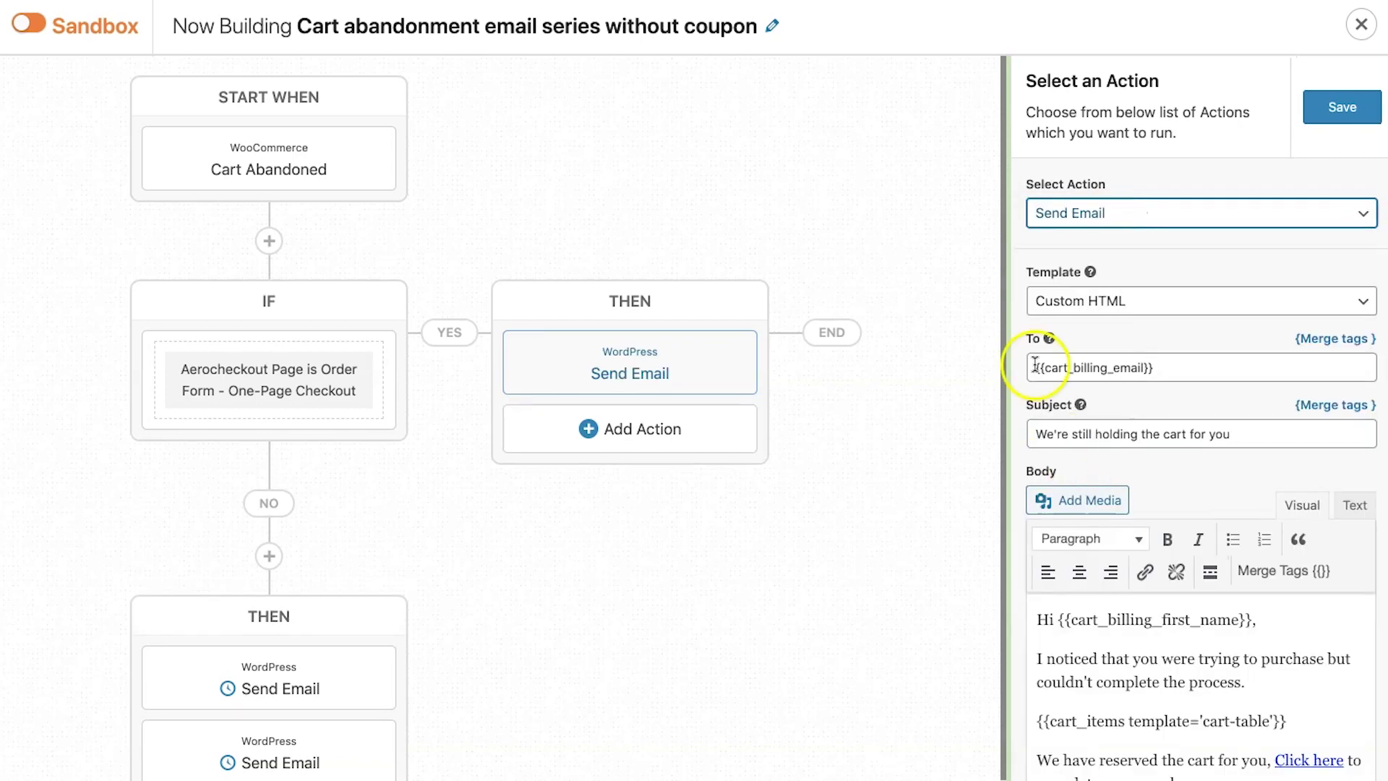
Step: Set the Yes-branch email's timing to After a delay, with minutes as the unit
scroll(1198, 550, "down", 3)
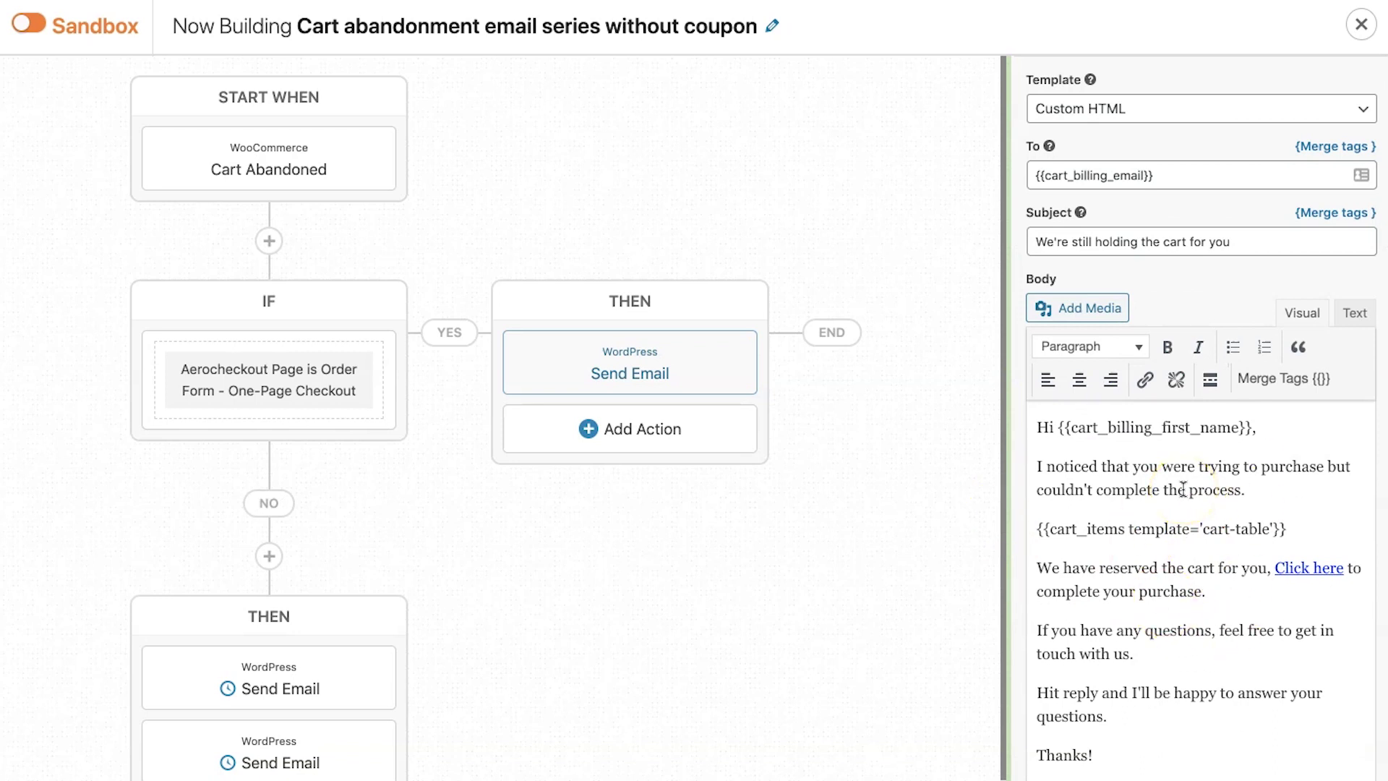
scroll(1182, 490, "down", 5)
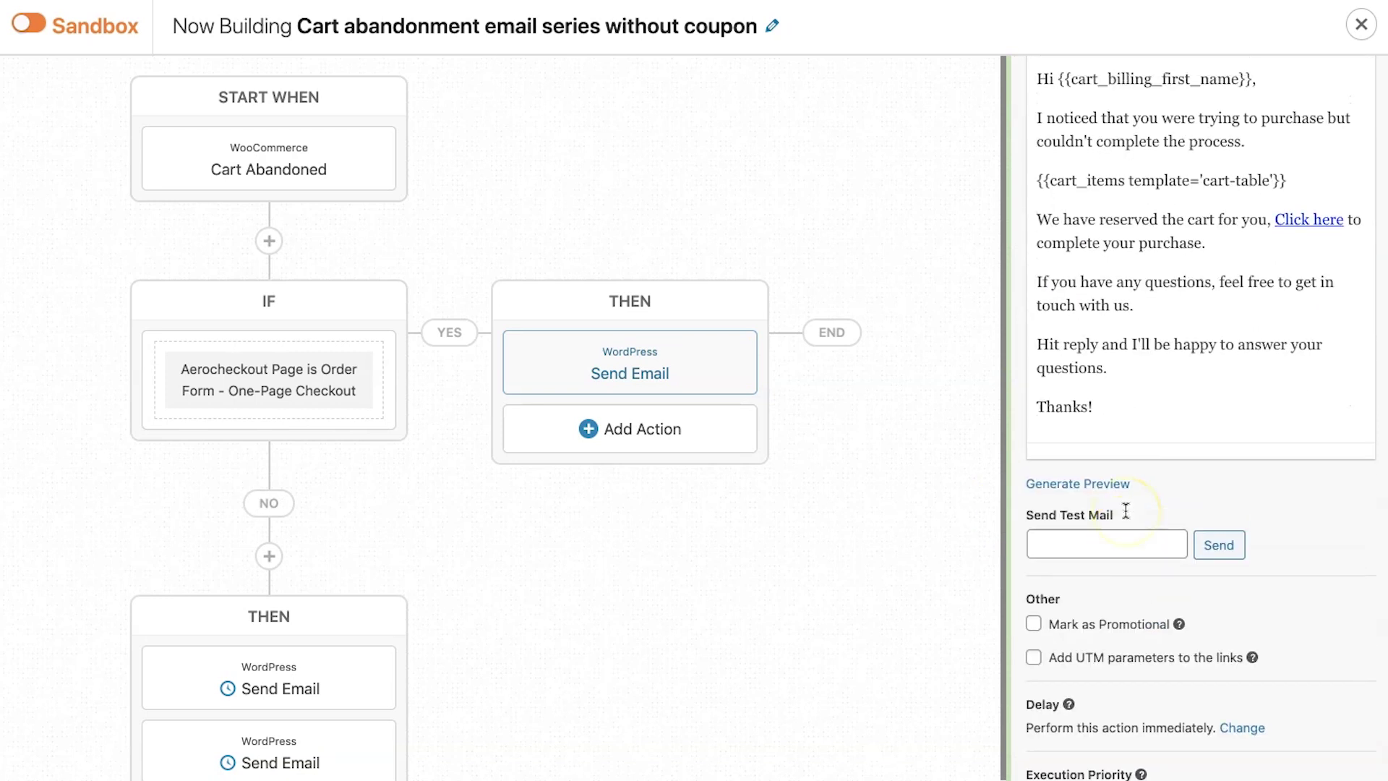
left_click(1242, 708)
scroll(1238, 712, "down", 1)
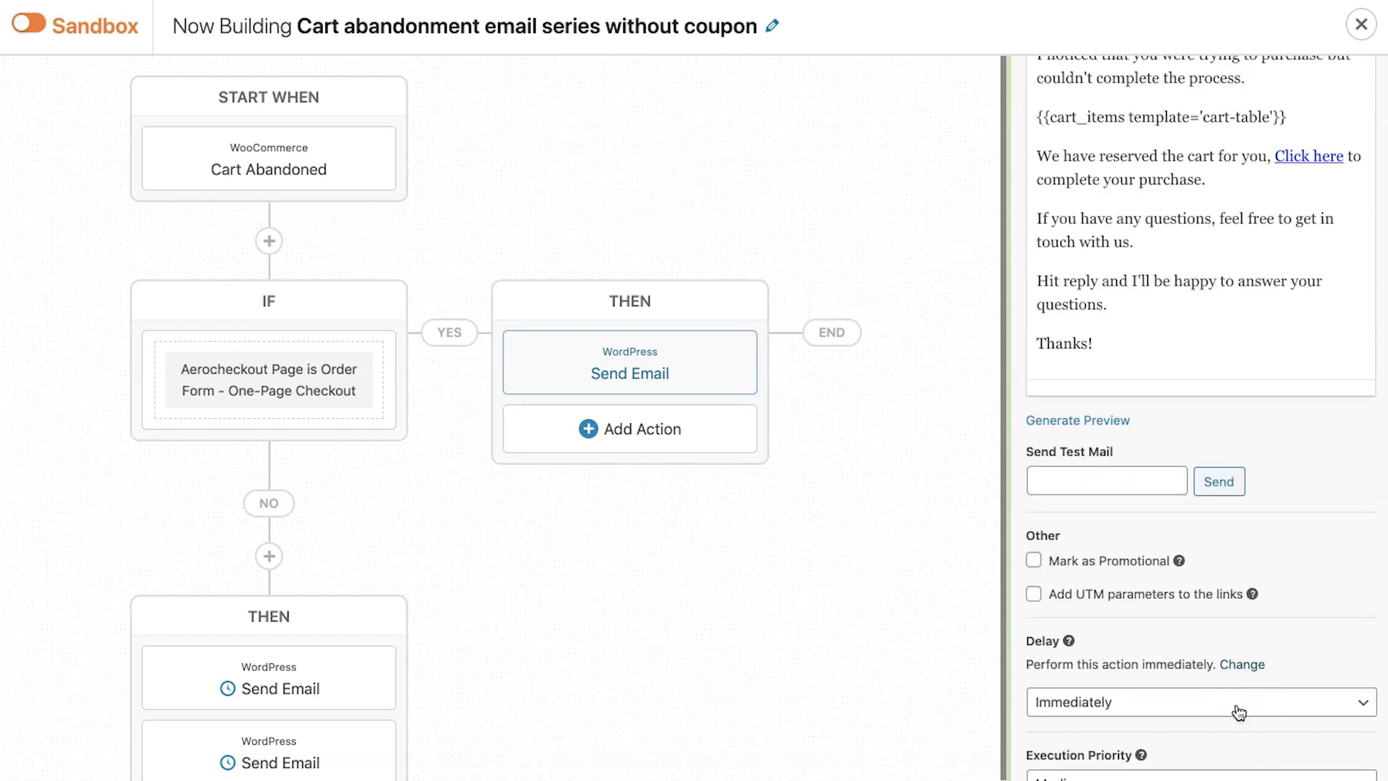
left_click(1181, 692)
left_click(1109, 720)
left_click(1227, 741)
left_click(1237, 775)
left_click(1237, 748)
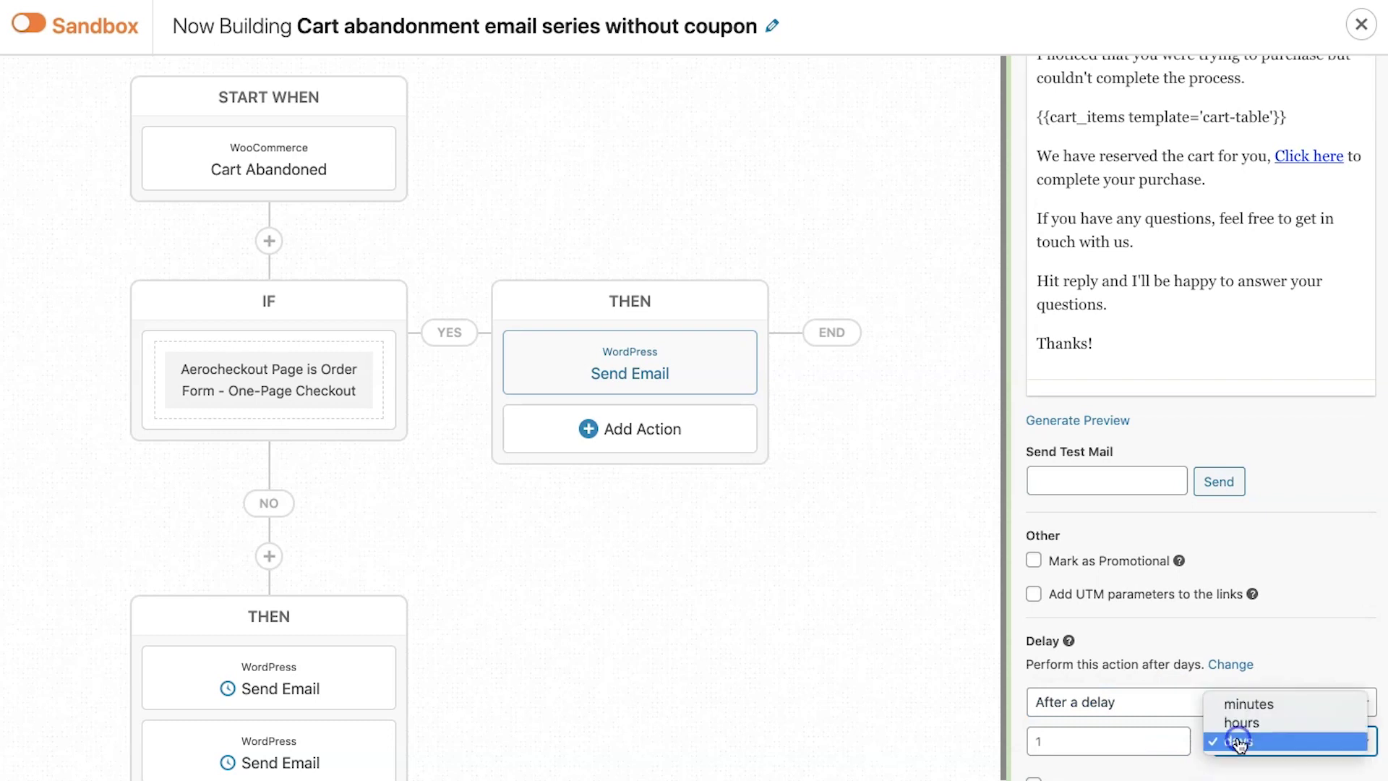
left_click(1229, 710)
left_click(1121, 735)
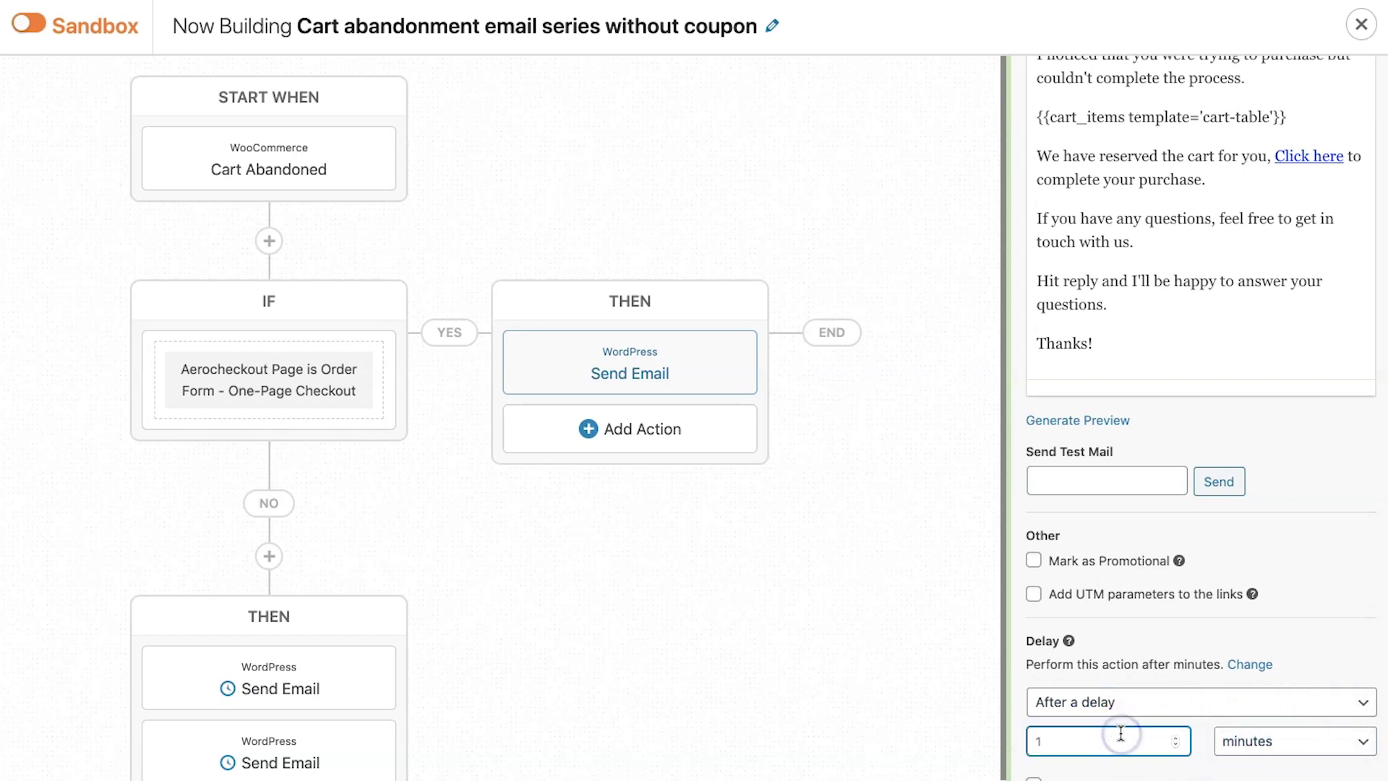
Step: Set the email delay's unit to hours and save the Send Email action
left_click(1241, 729)
left_click(1240, 732)
left_click(1239, 741)
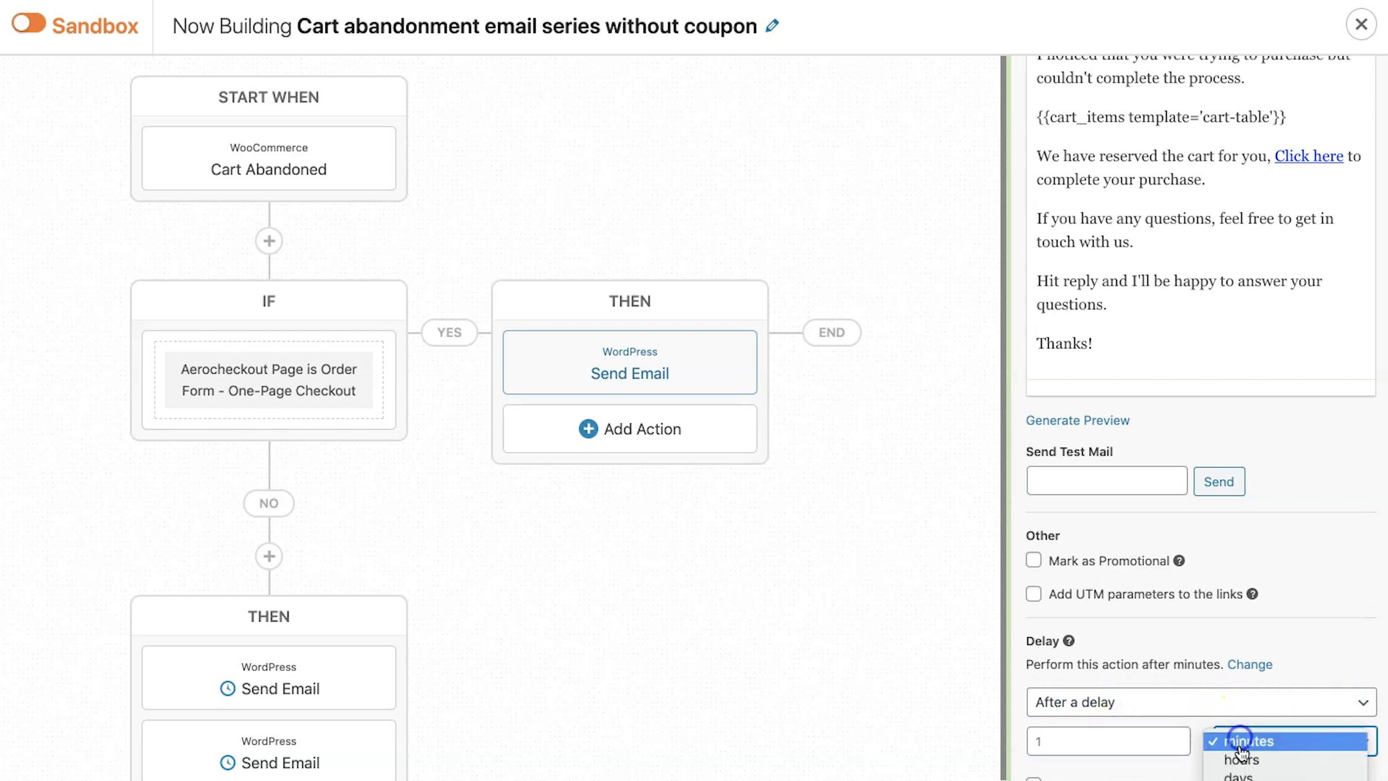
left_click(1239, 759)
scroll(1279, 641, "up", 10)
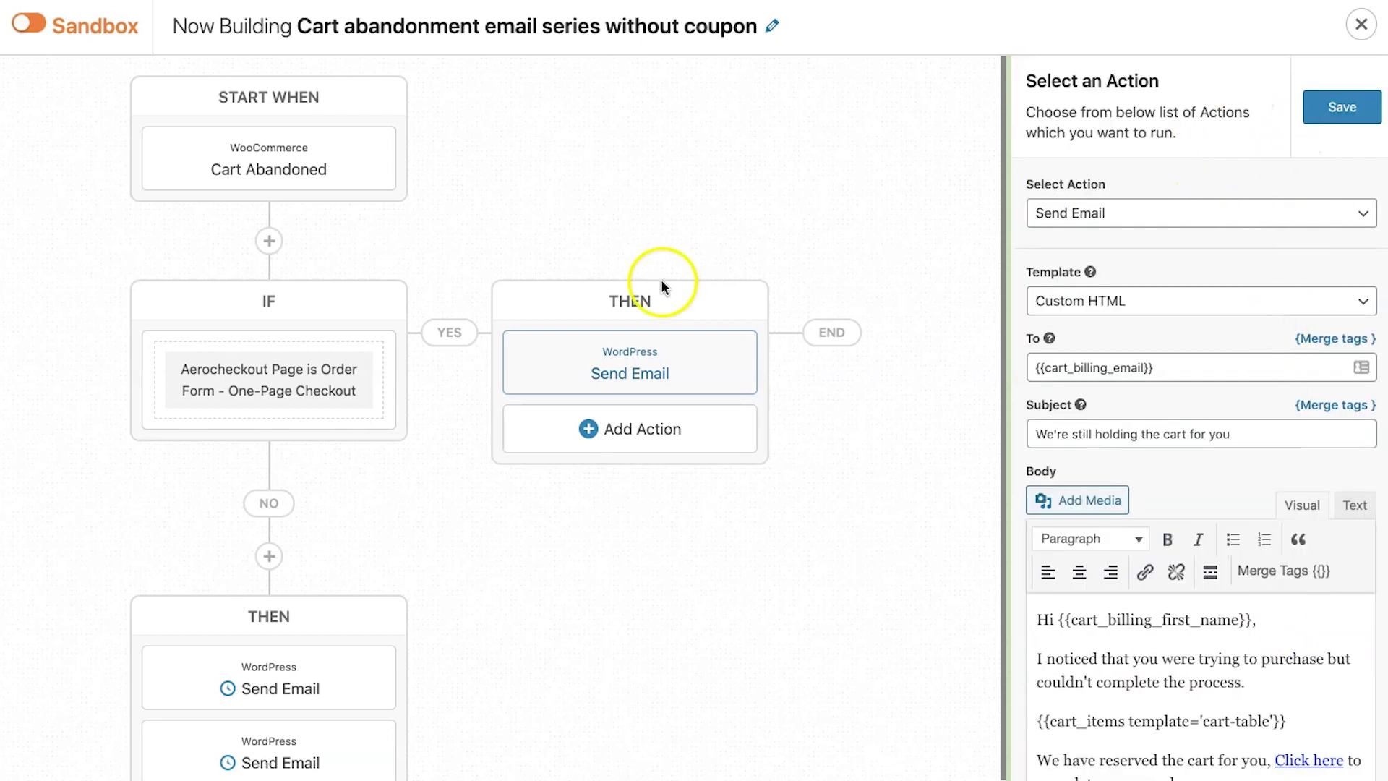
left_click(722, 354)
left_click(262, 370)
left_click(627, 349)
left_click(1341, 97)
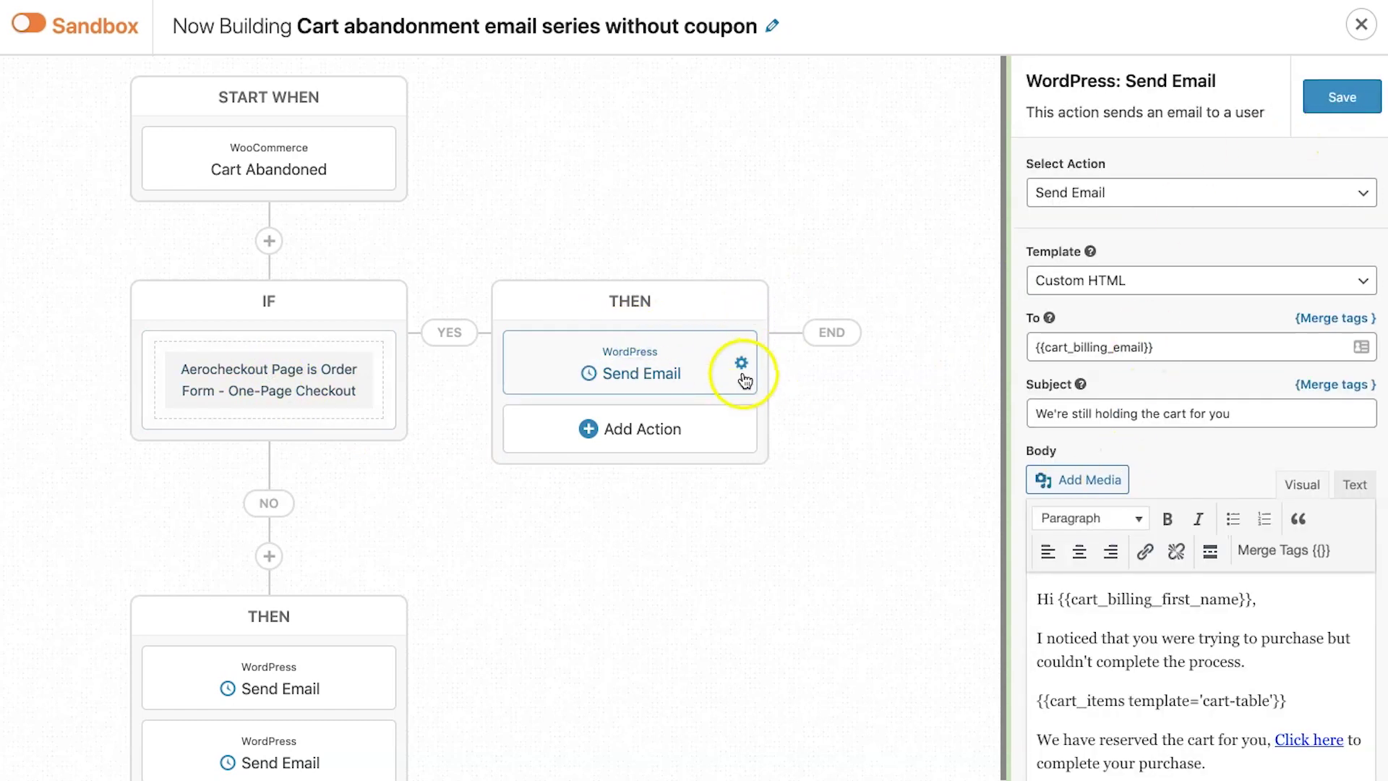
Step: Remove the Send Email action from the condition's Yes branch
left_click(741, 364)
left_click(768, 394)
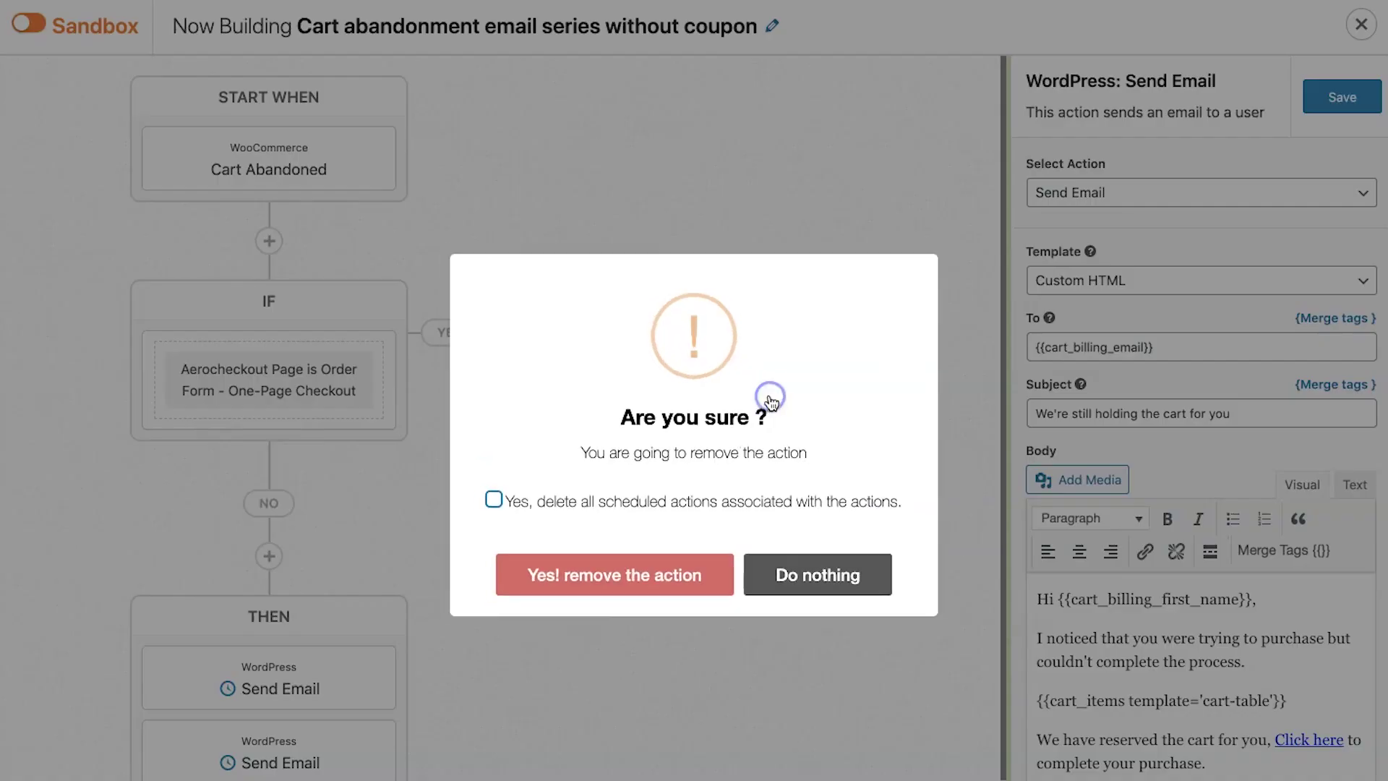
left_click(643, 582)
Step: Start a new action in the Yes branch and examine the available ActiveCampaign, ConvertKit and Drip actions
left_click(609, 353)
left_click(1228, 215)
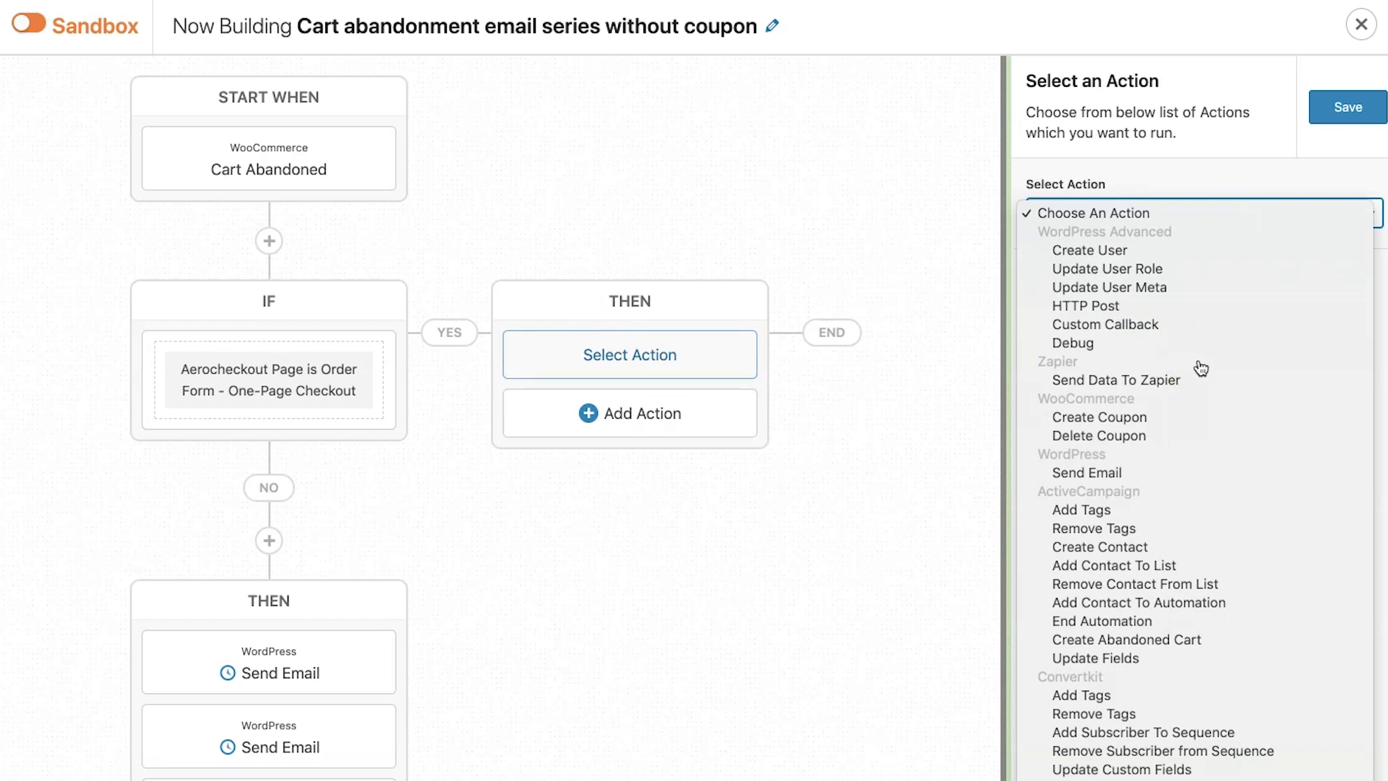
scroll(1115, 561, "down", 2)
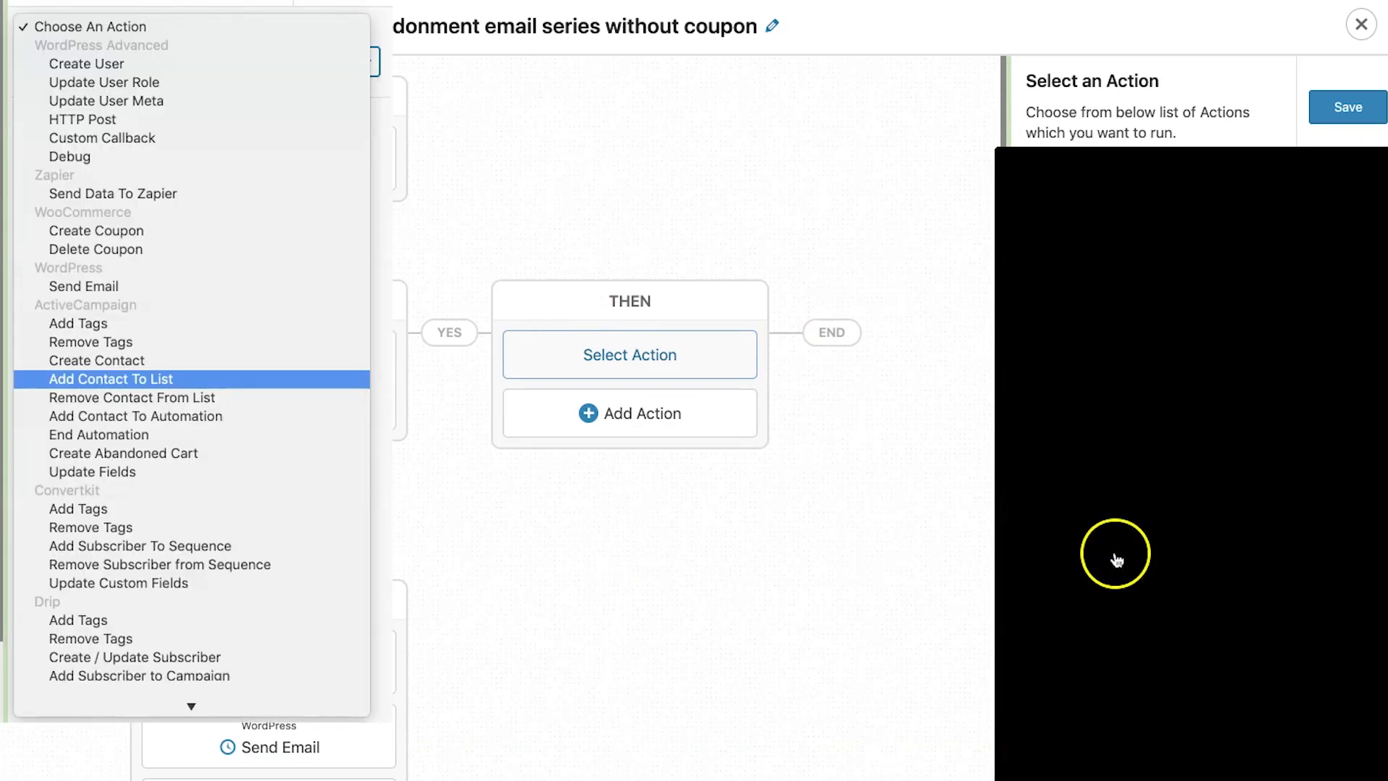
scroll(1113, 674, "down", 3)
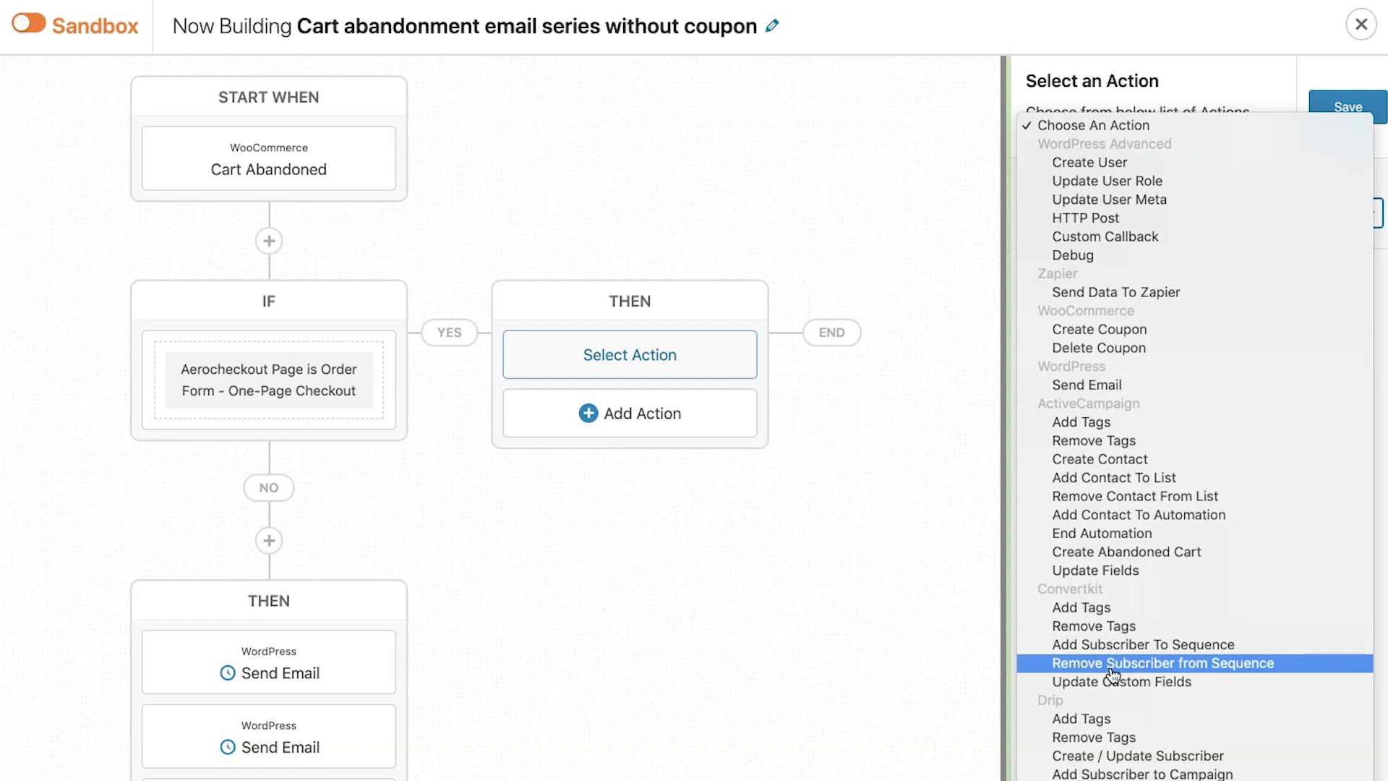
left_click(852, 693)
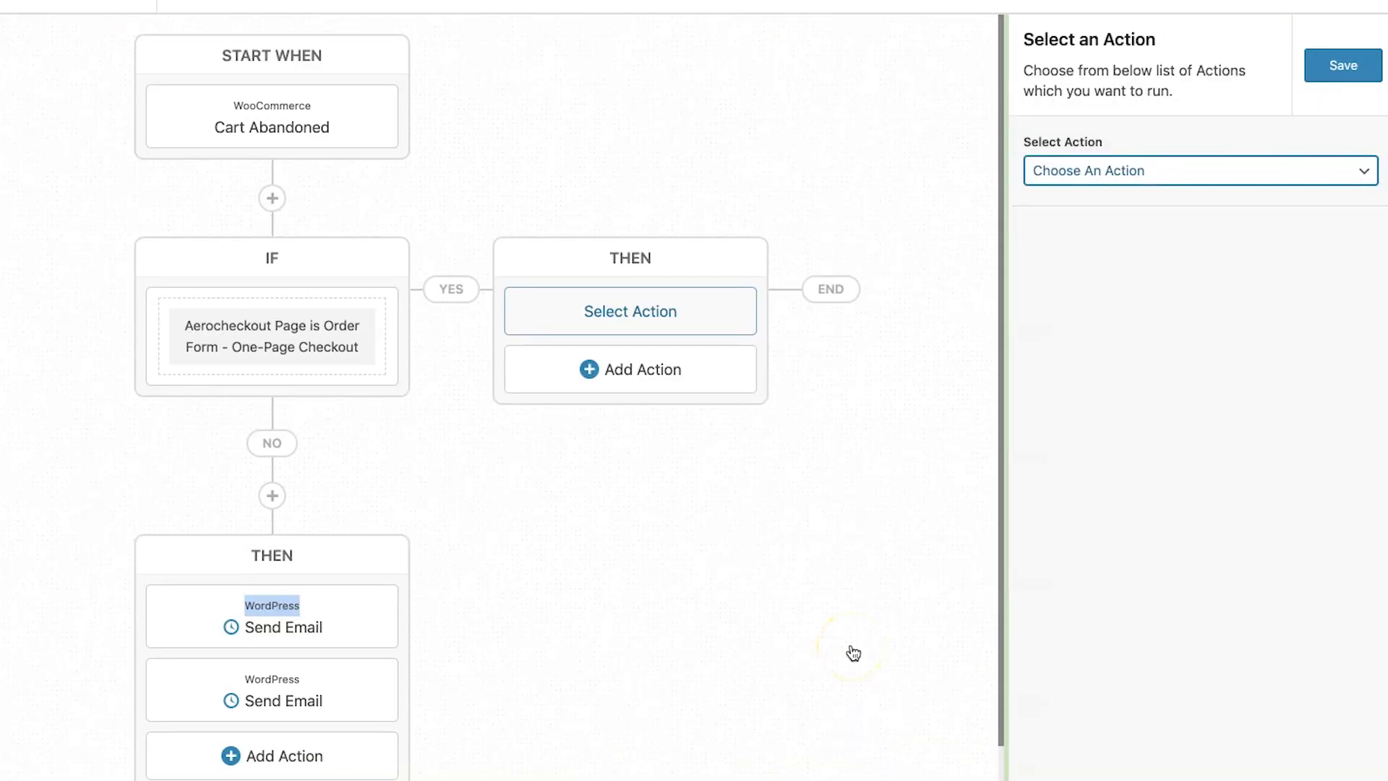
left_click(1140, 172)
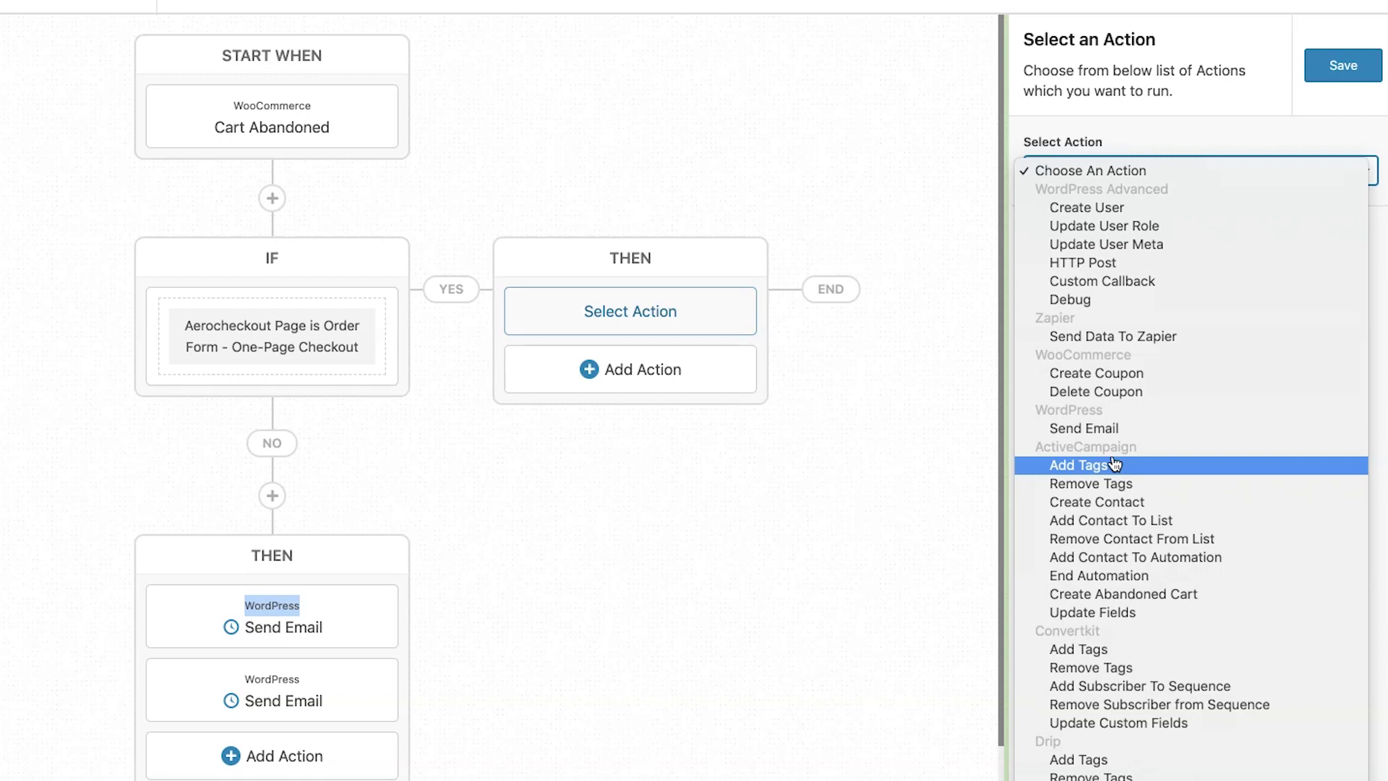
scroll(1114, 464, "down", 5)
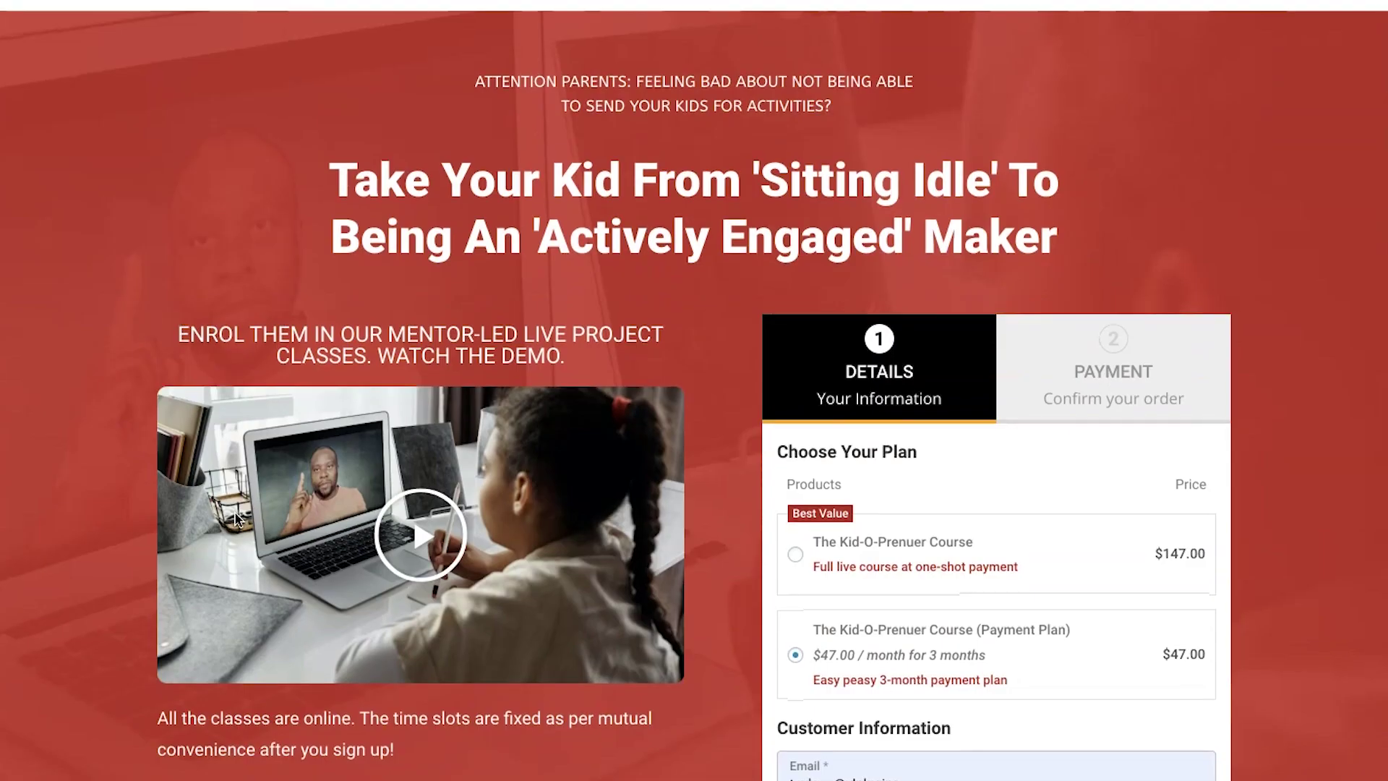
Step: Review the live sales page, advance its embedded checkout to the Payment step, and examine the order summary and payment method
scroll(236, 516, "down", 3)
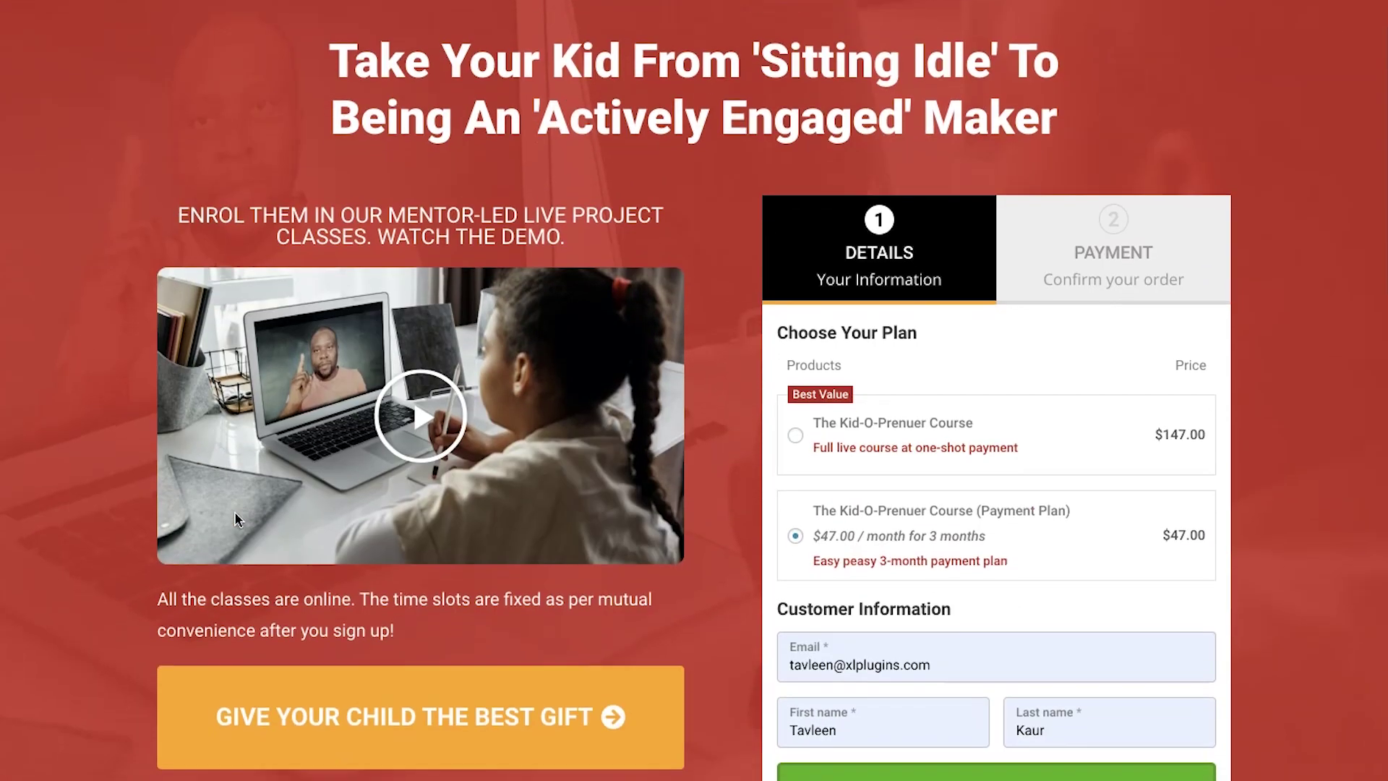
scroll(234, 510, "down", 3)
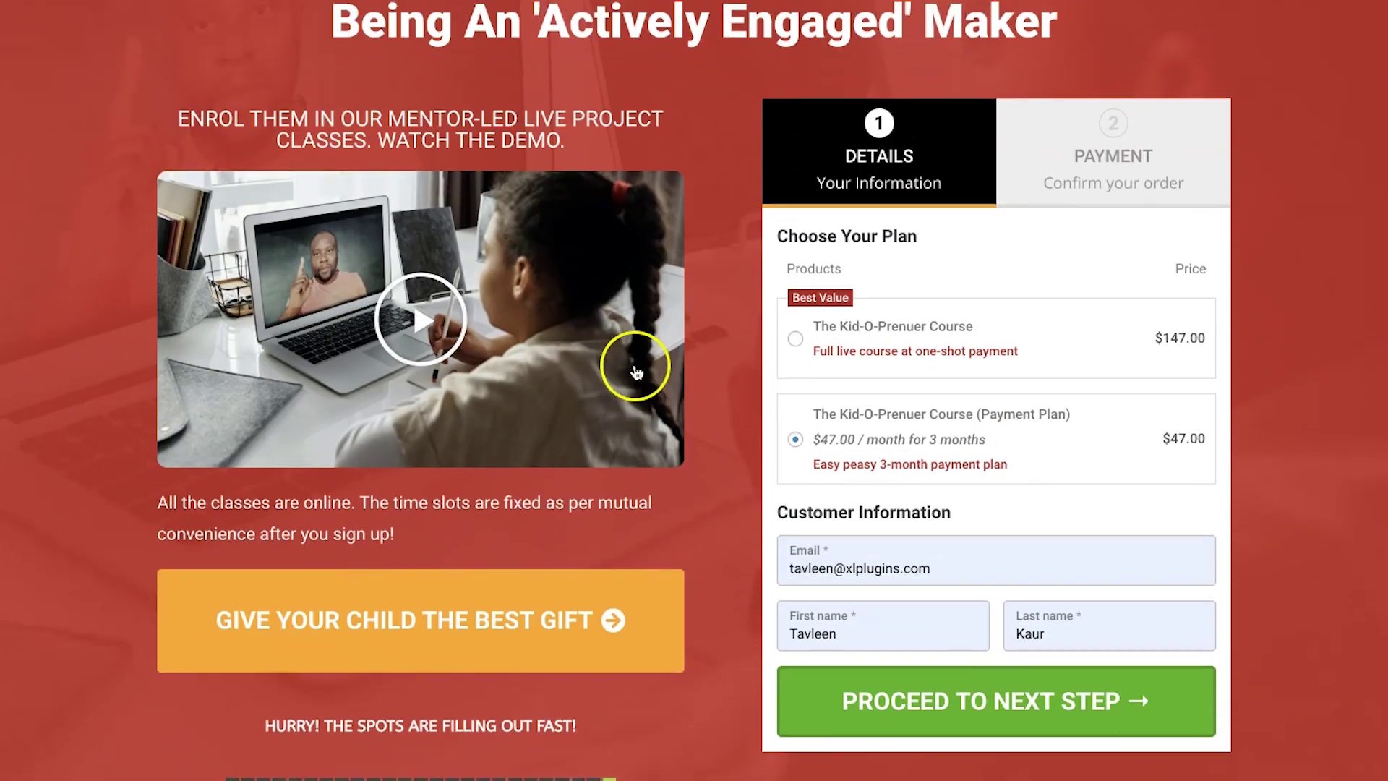
scroll(636, 372, "up", 1)
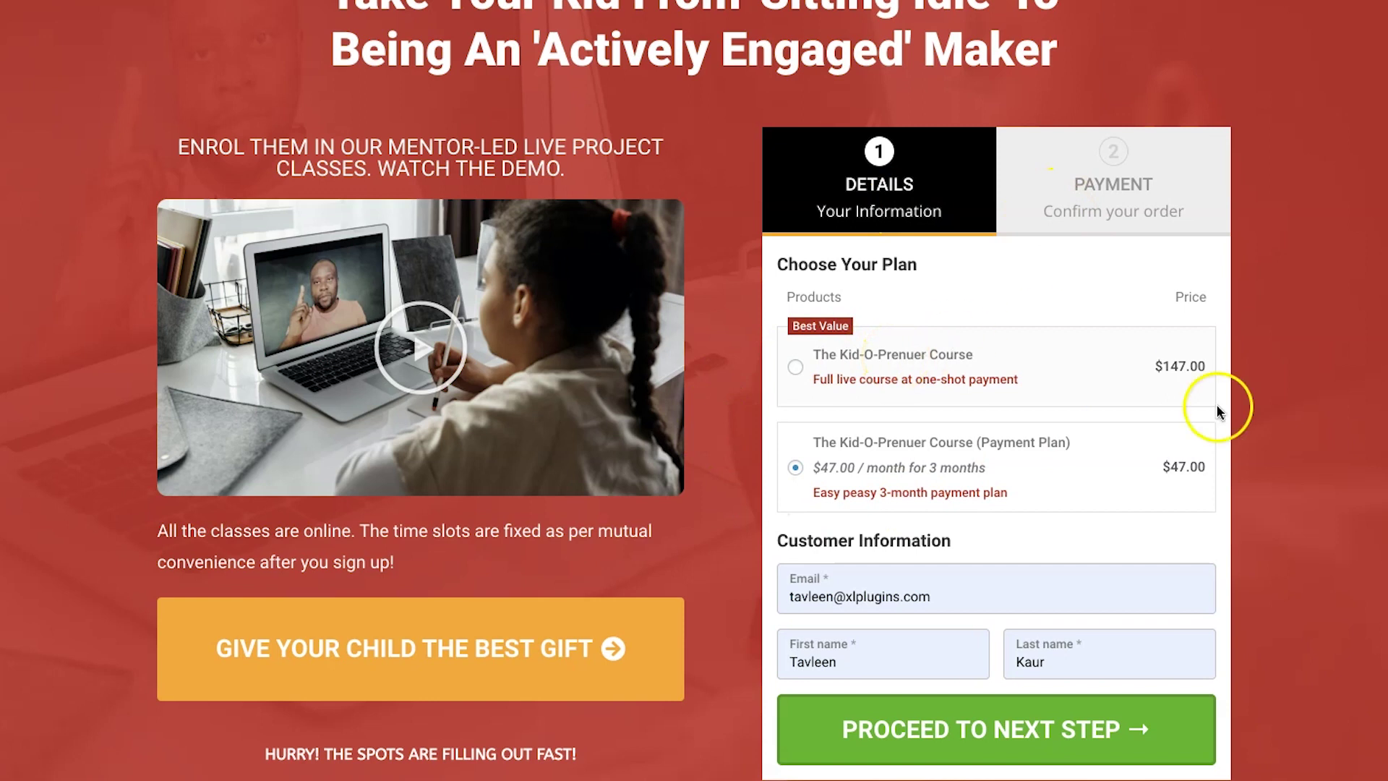
left_click(991, 744)
scroll(1096, 531, "down", 10)
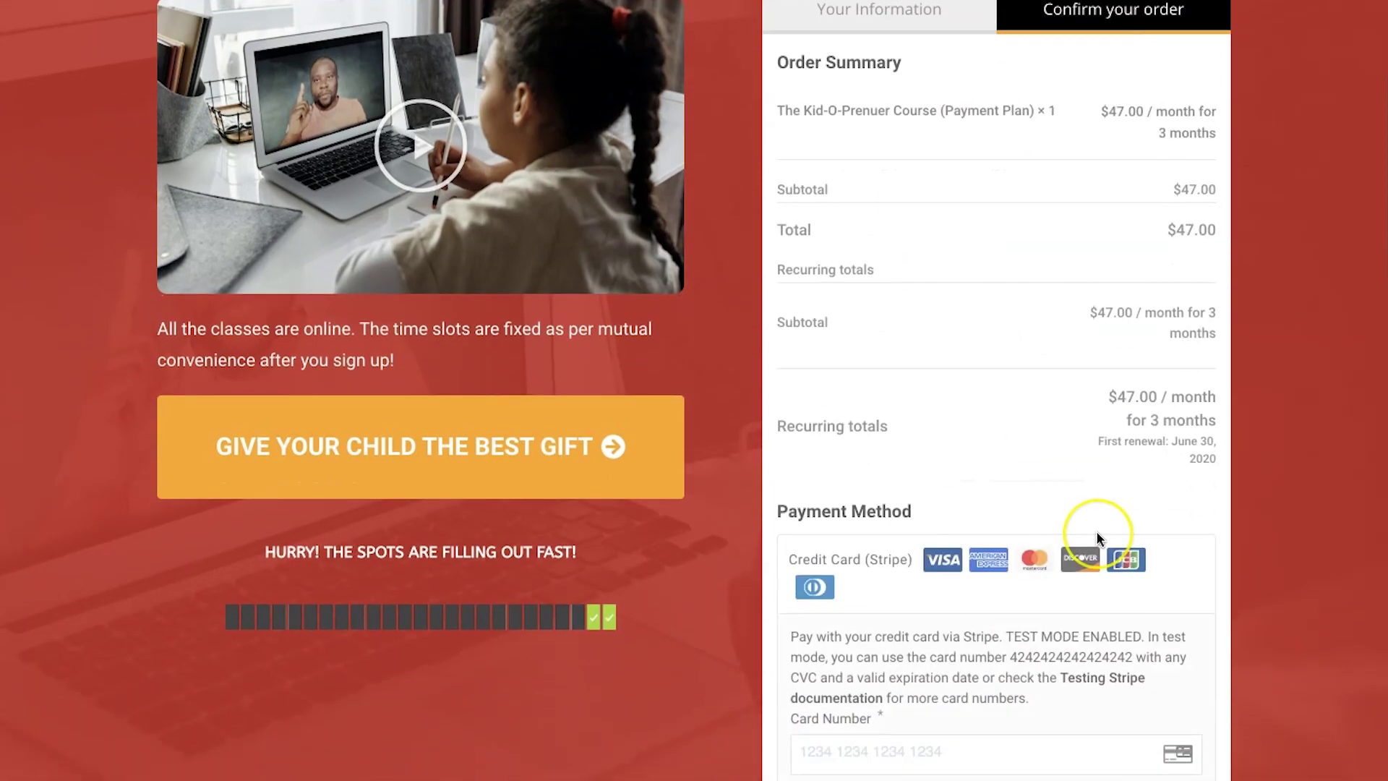
scroll(795, 409, "up", 10)
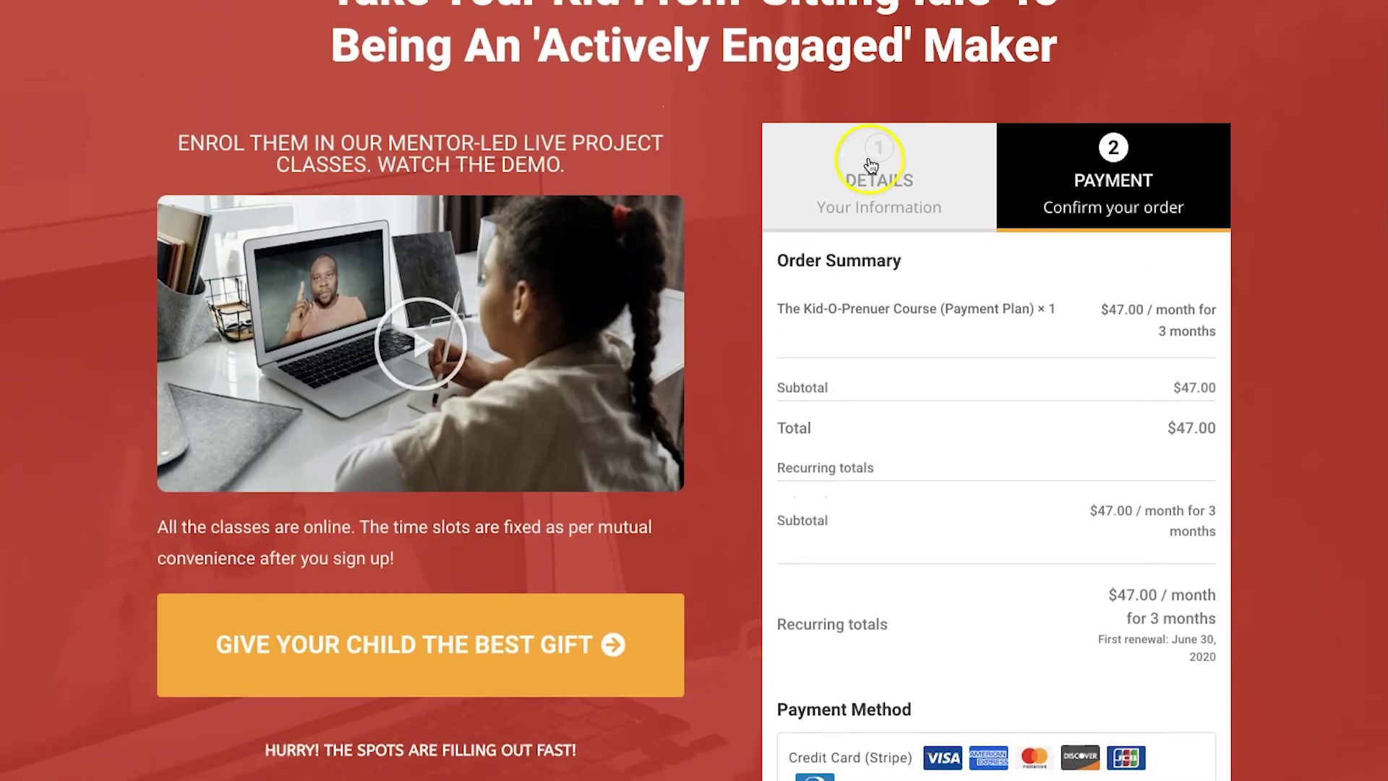
Step: Return the embedded checkout to its Details step and review the plan options and page header
left_click(871, 165)
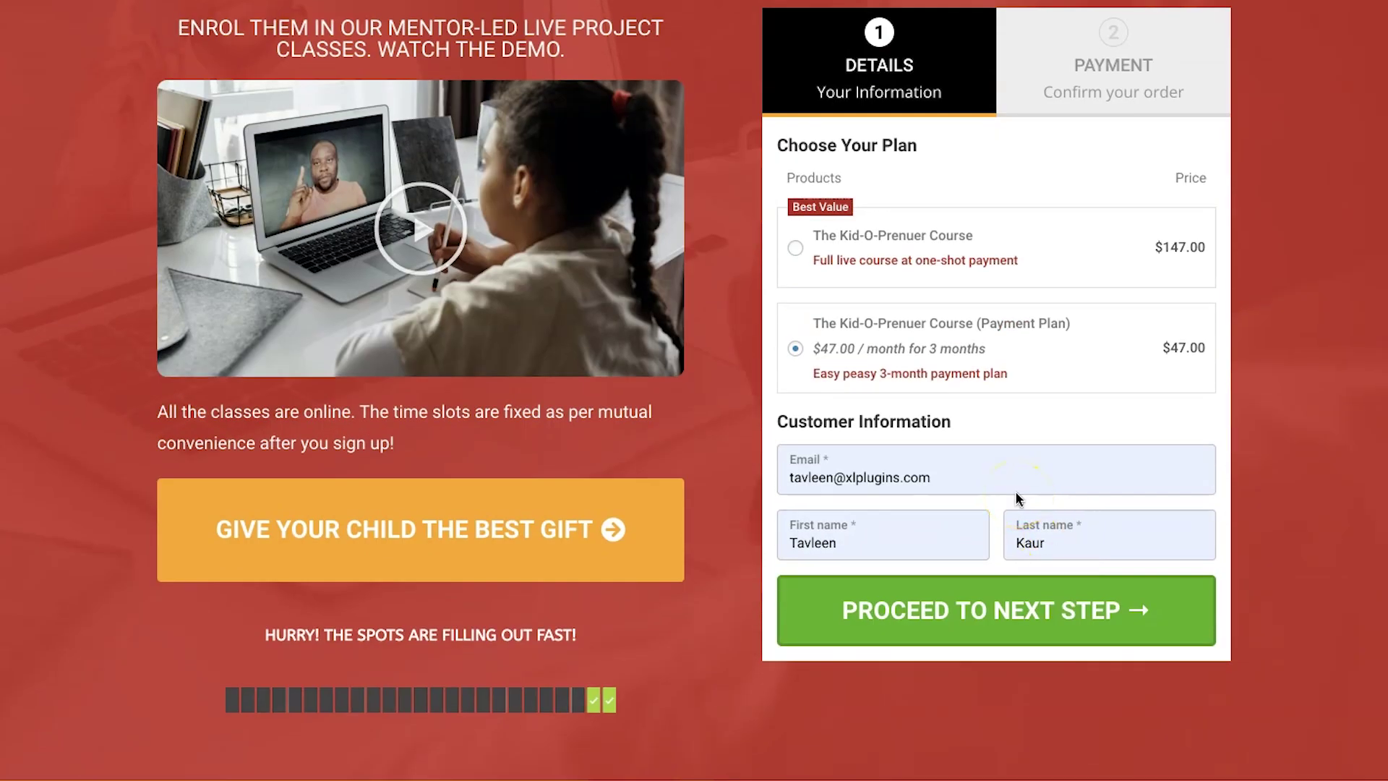
scroll(1015, 499, "up", 5)
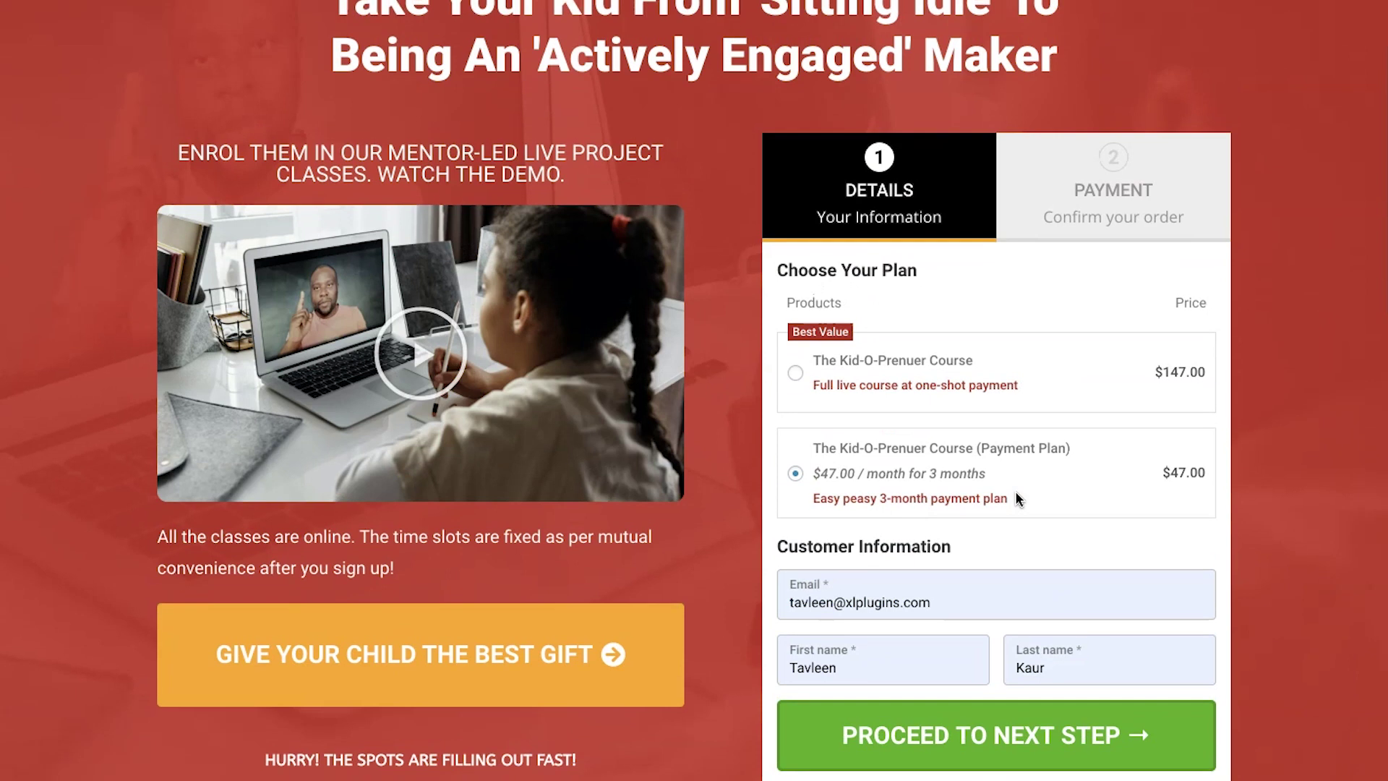
scroll(1015, 498, "up", 2)
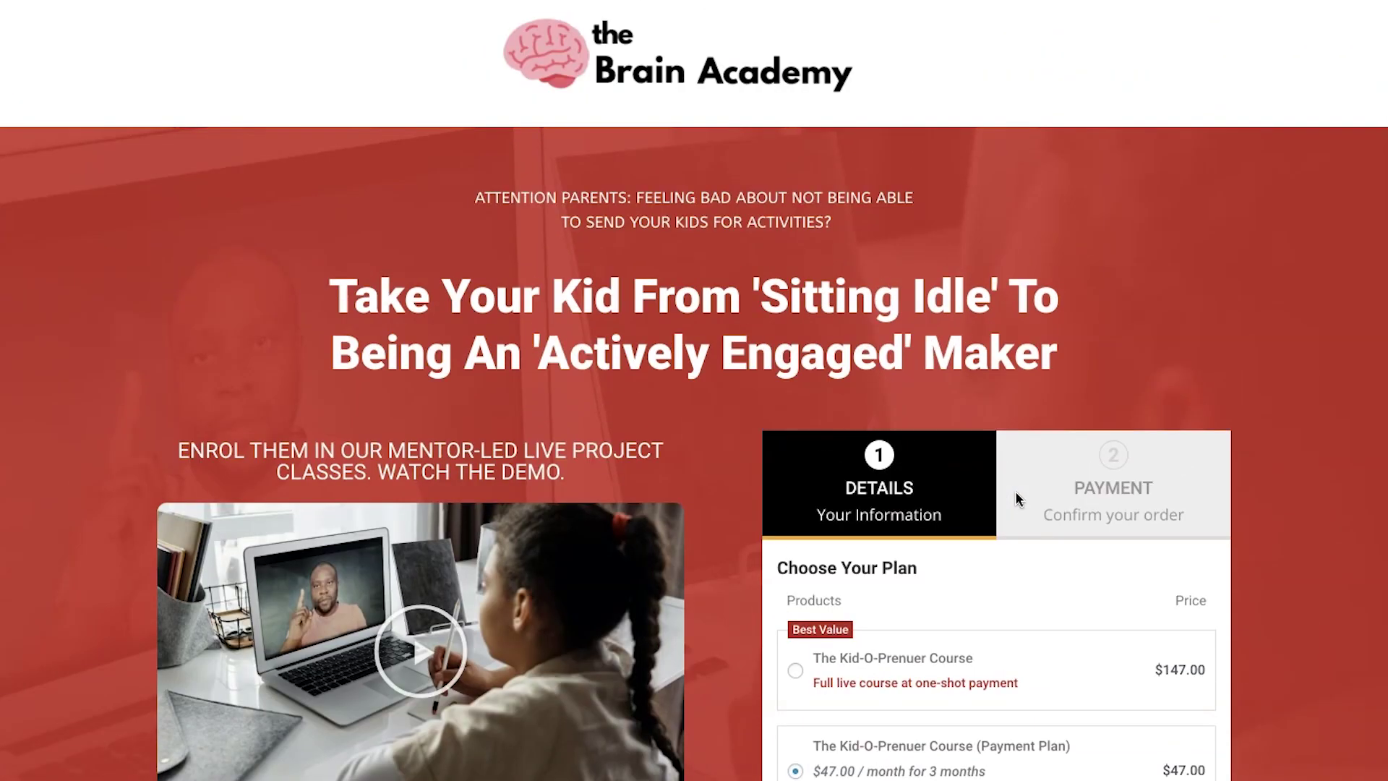